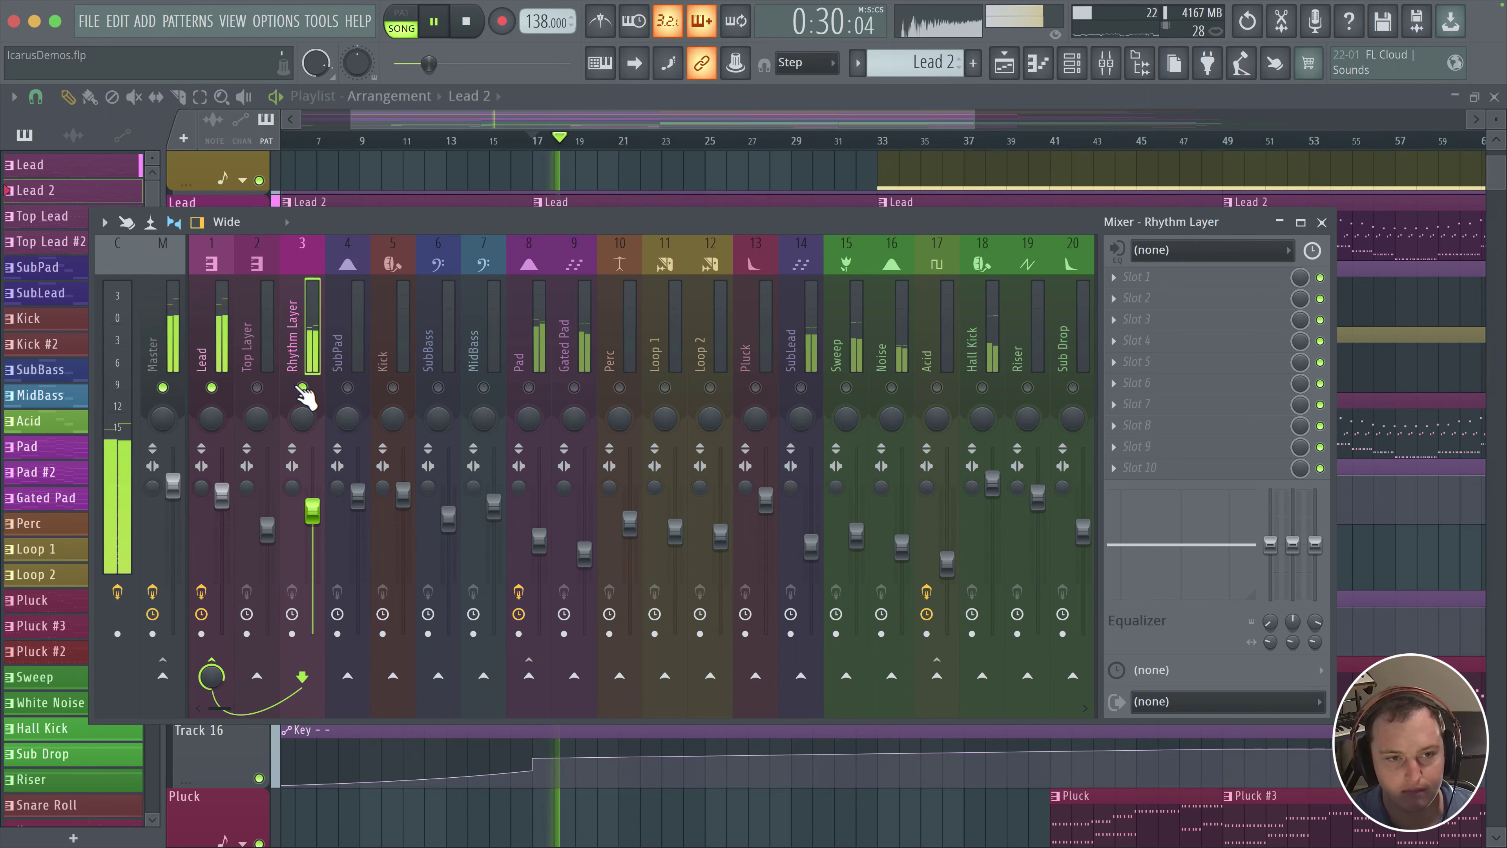
- Unsolo the Rhythm Layer mixer track and play the arrangement from bar 33
right_click(303, 388)
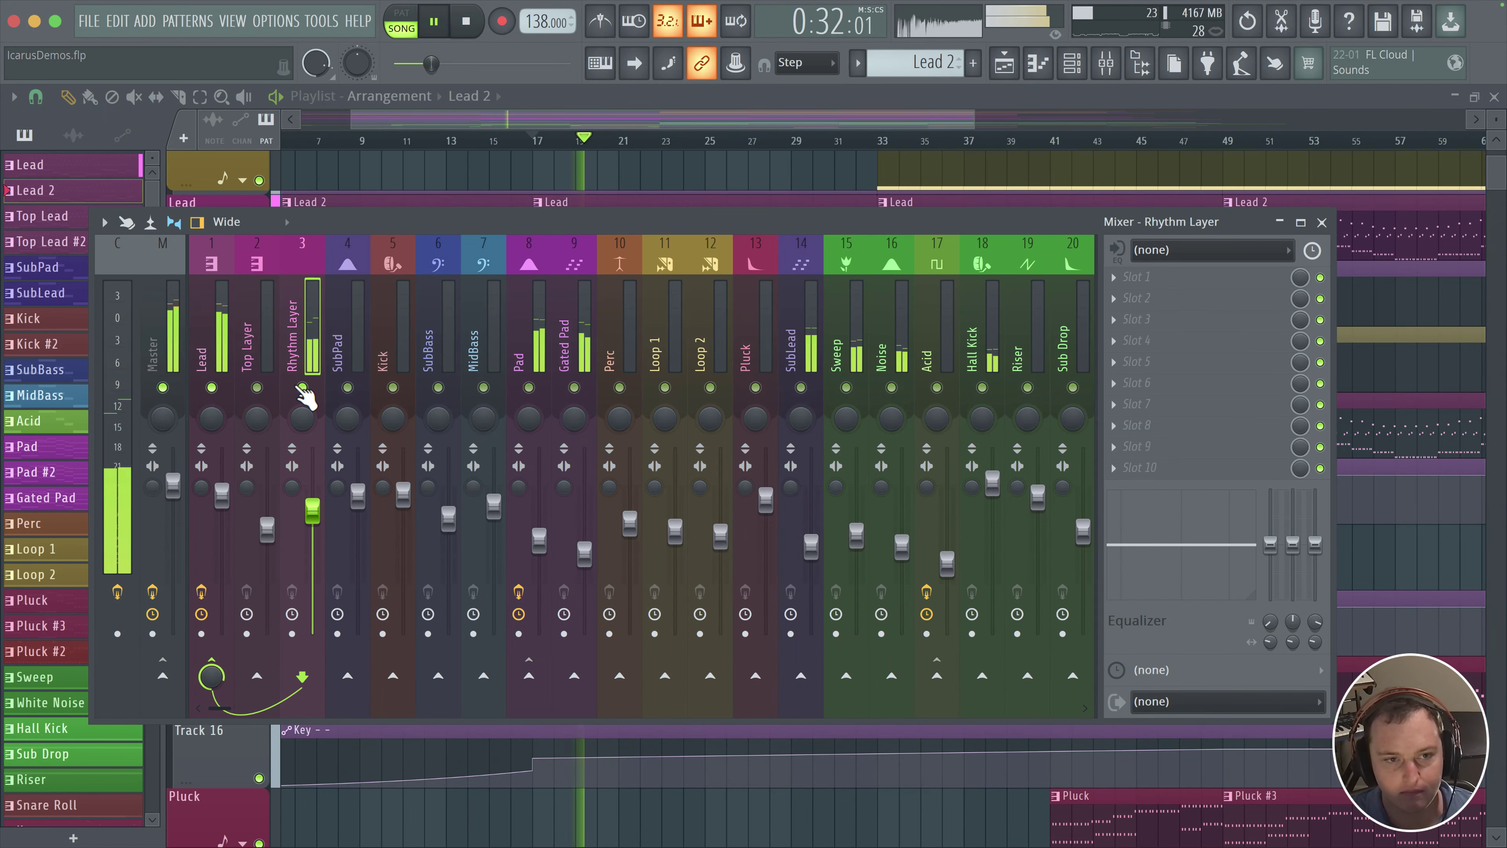
left_click_drag(786, 176, 743, 323)
left_click_drag(746, 445, 749, 372)
scroll(749, 372, "down", 3)
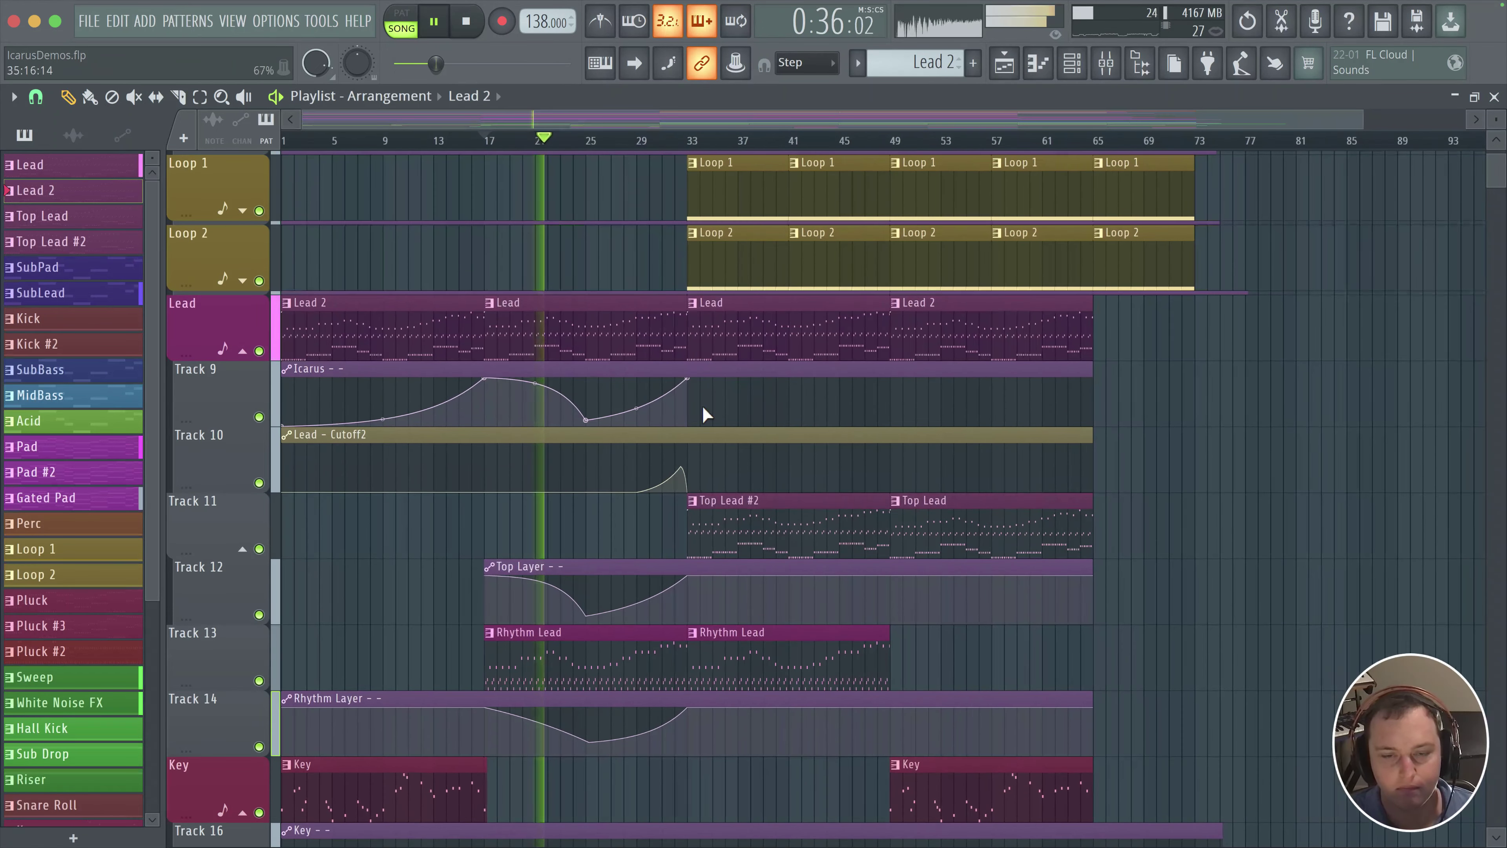
scroll(576, 462, "up", 2)
left_click_drag(575, 462, 760, 382)
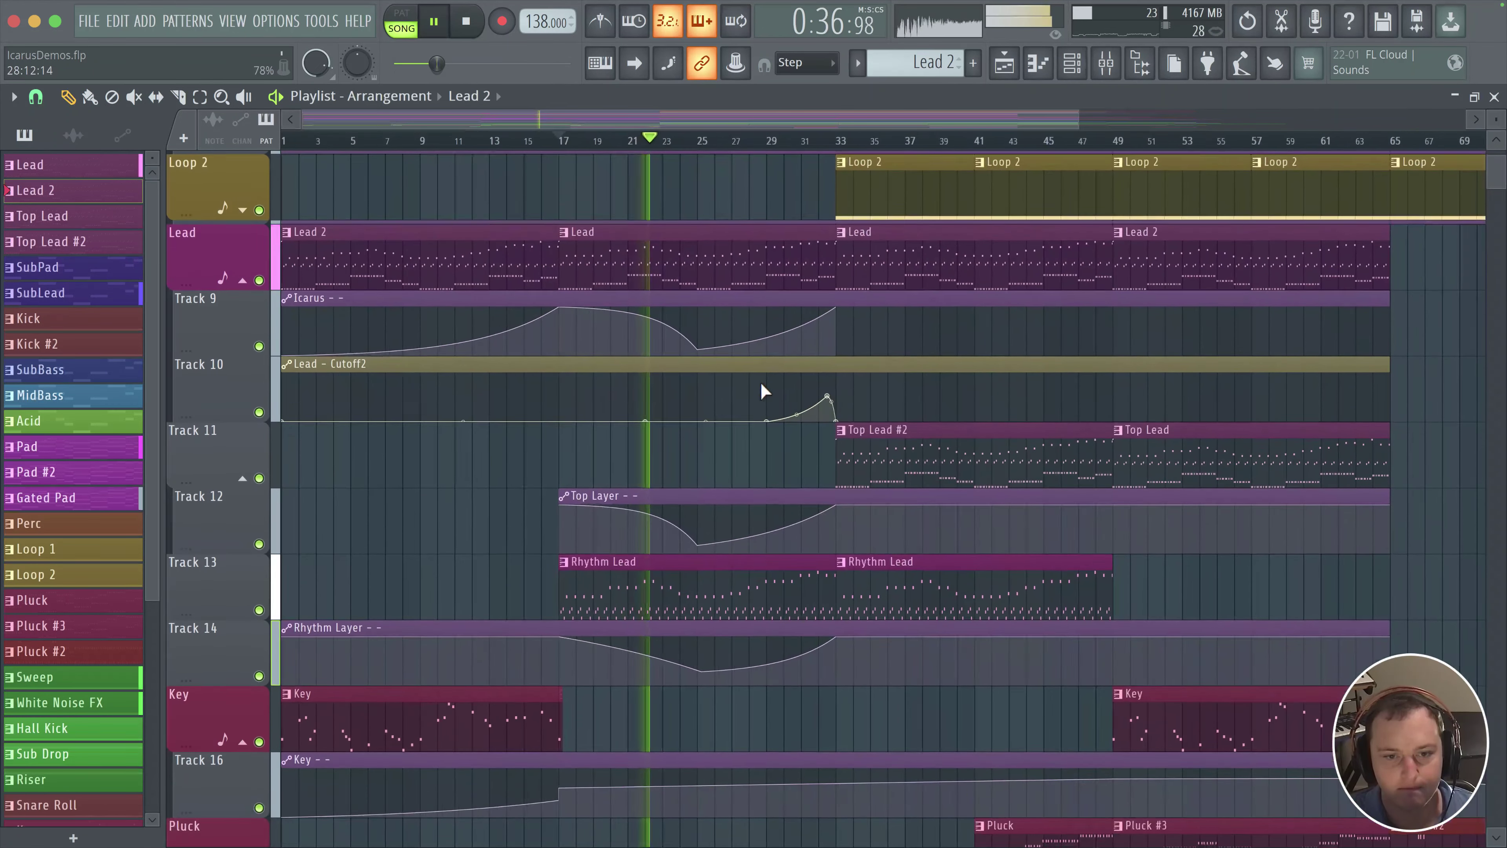
left_click(833, 144)
key("space")
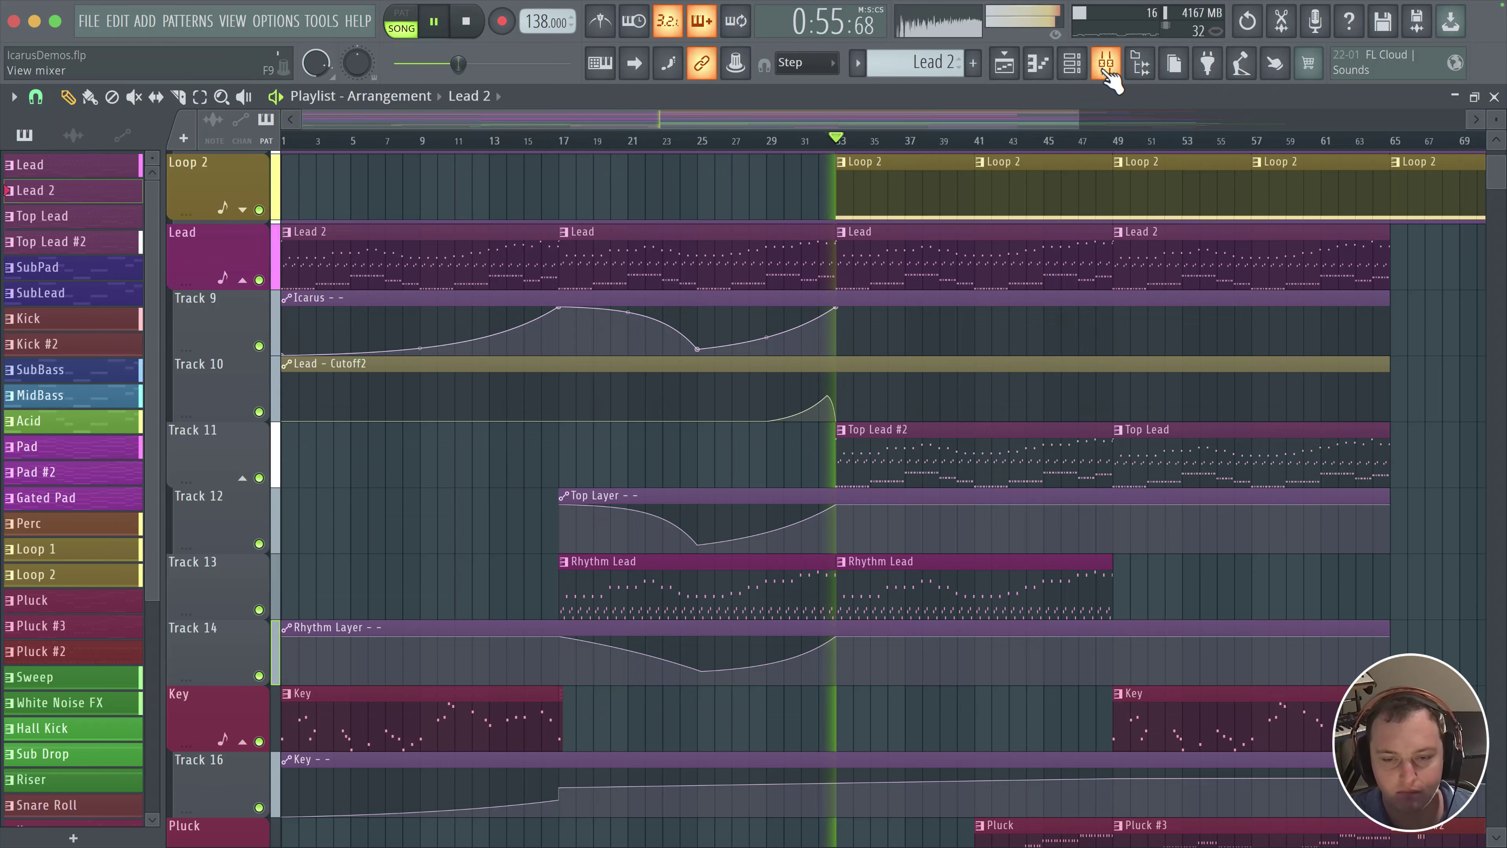
- Examine the Rhythm Layer track in the mixer during playback and the Rhythm Lead pattern's notes in the piano roll
left_click(1105, 62)
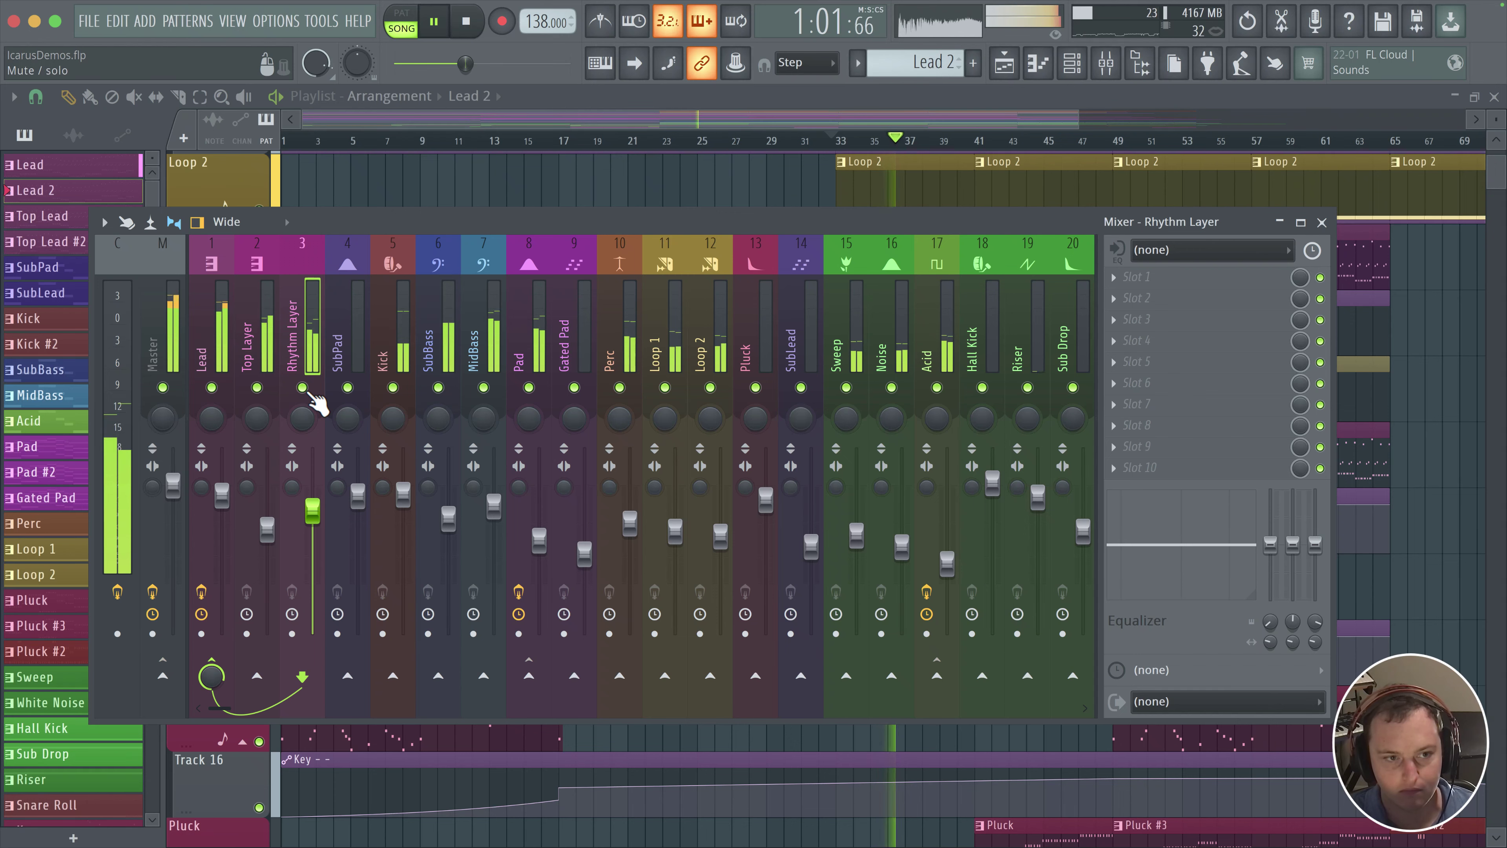
key("F9")
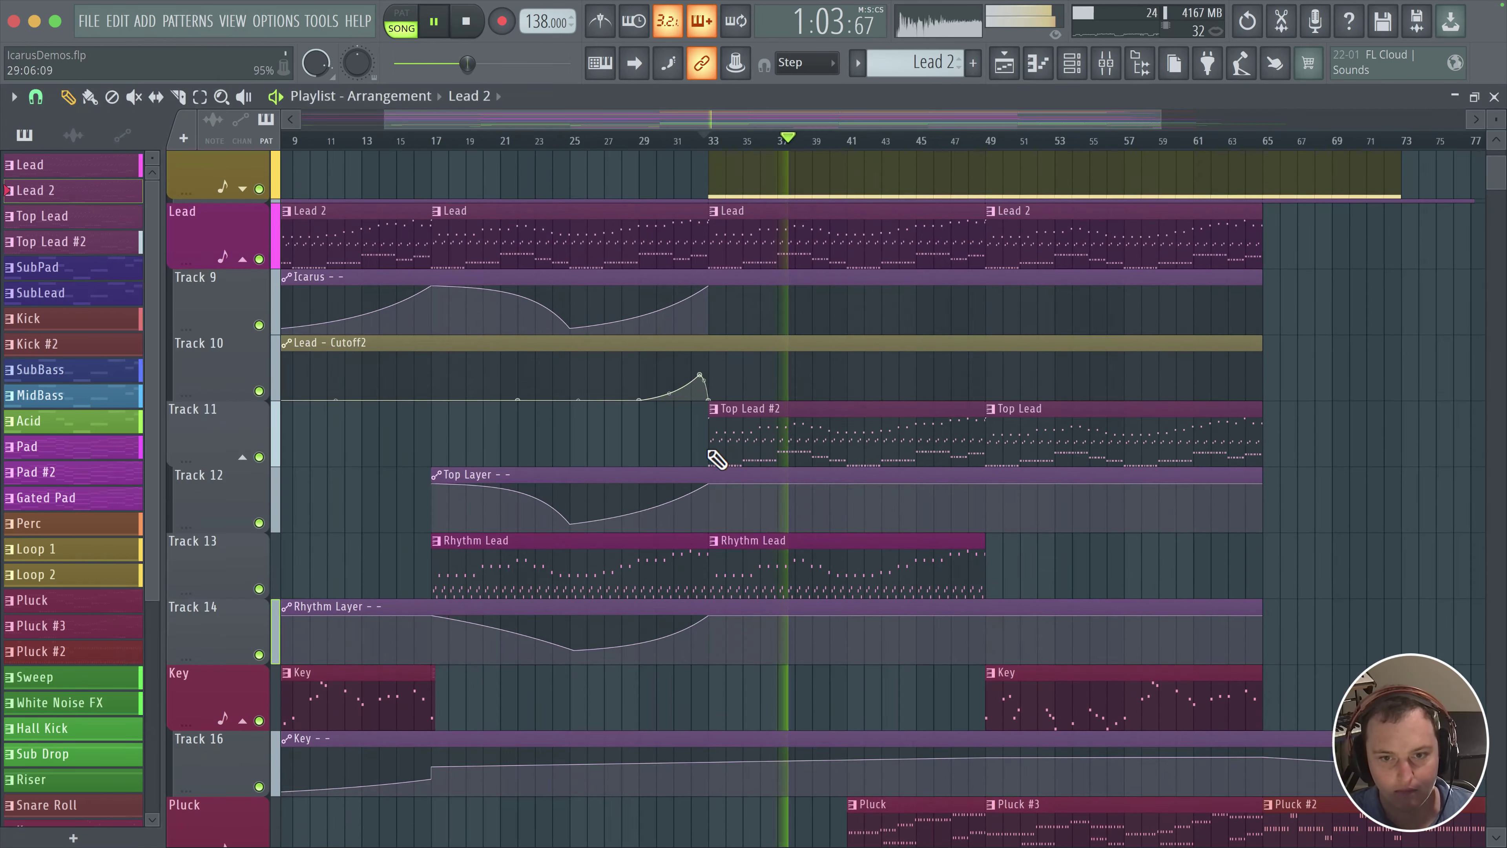
key("space")
double_click(777, 569)
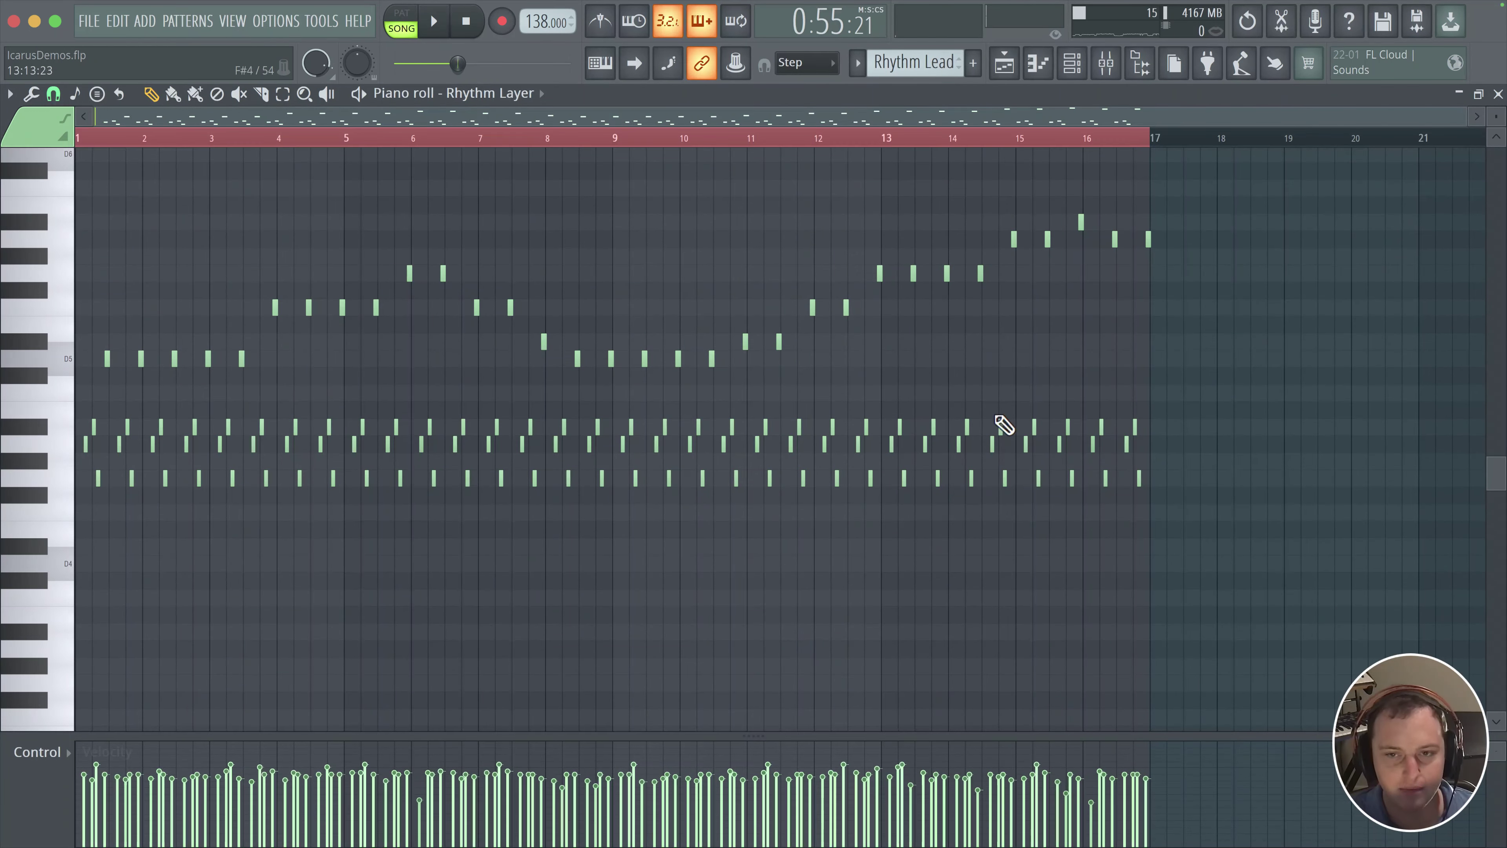
left_click(1003, 73)
left_click(1071, 63)
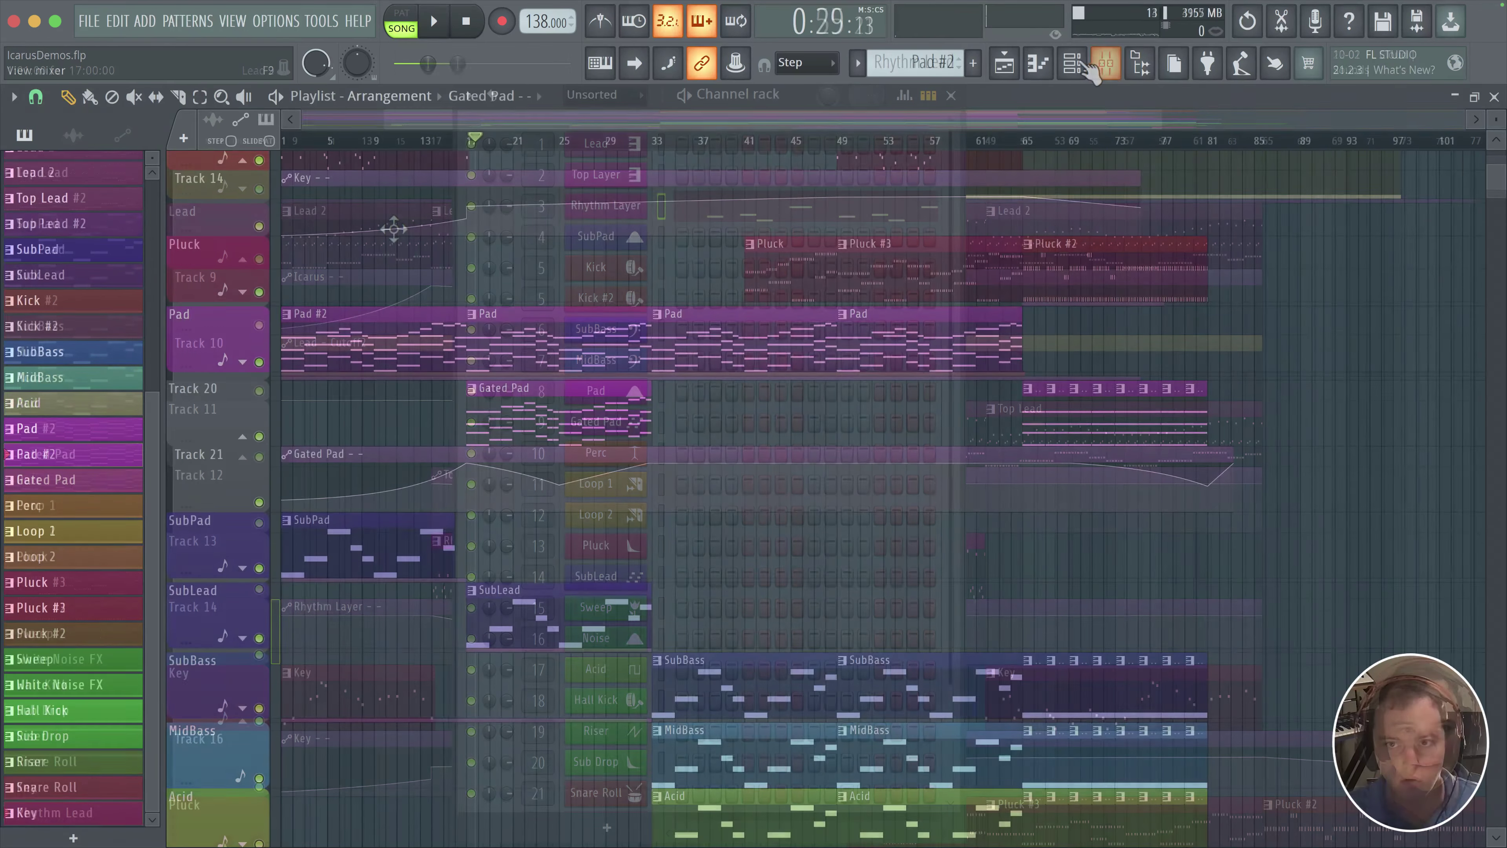
- Clone the Init Icarus channel in the channel rack
key("F6")
scroll(629, 599, "down", 3)
scroll(611, 662, "down", 1)
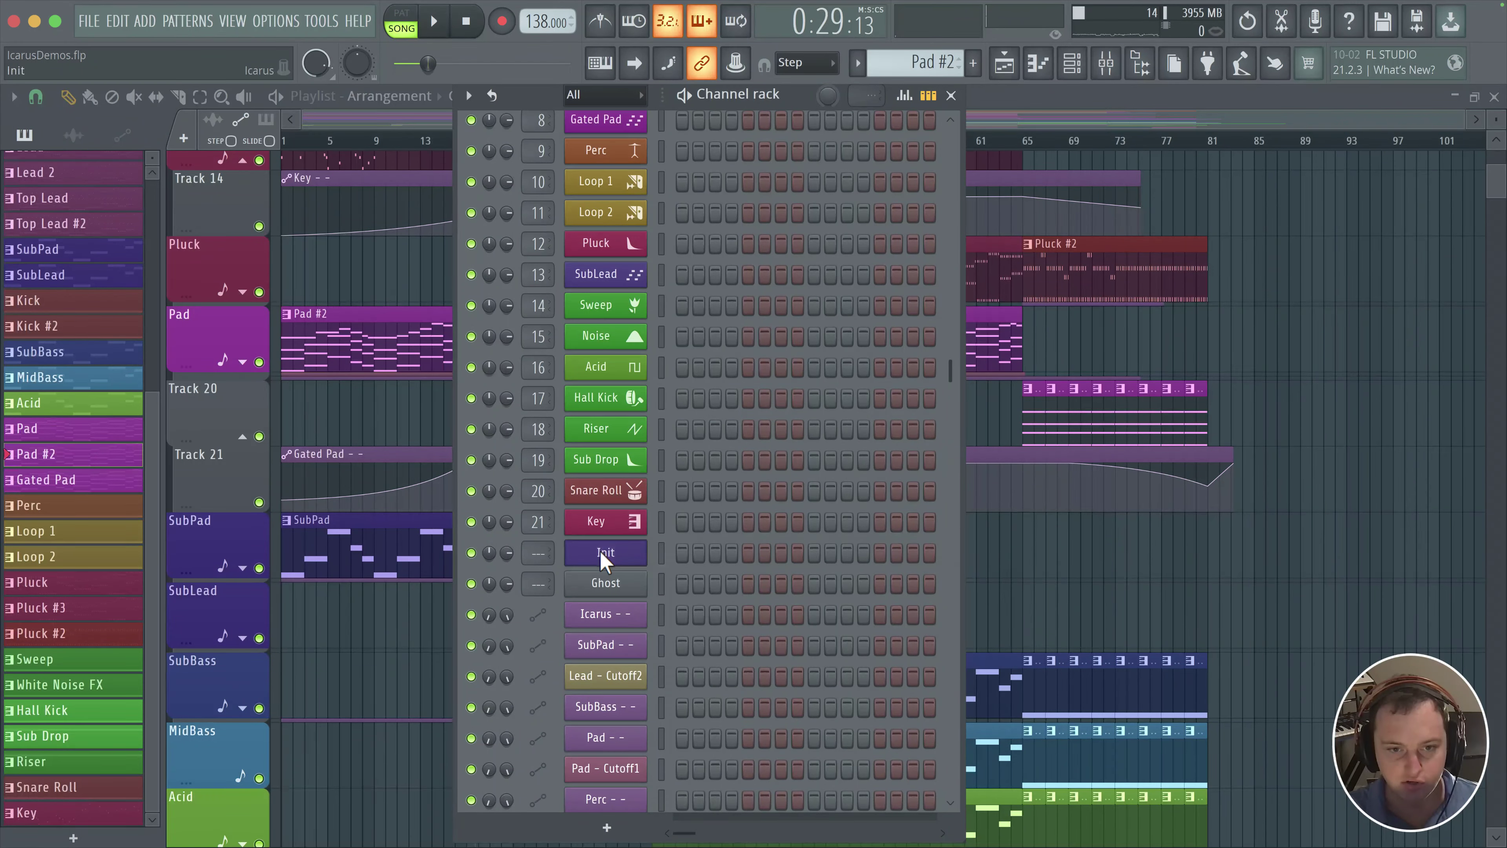
right_click(604, 558)
key("Return")
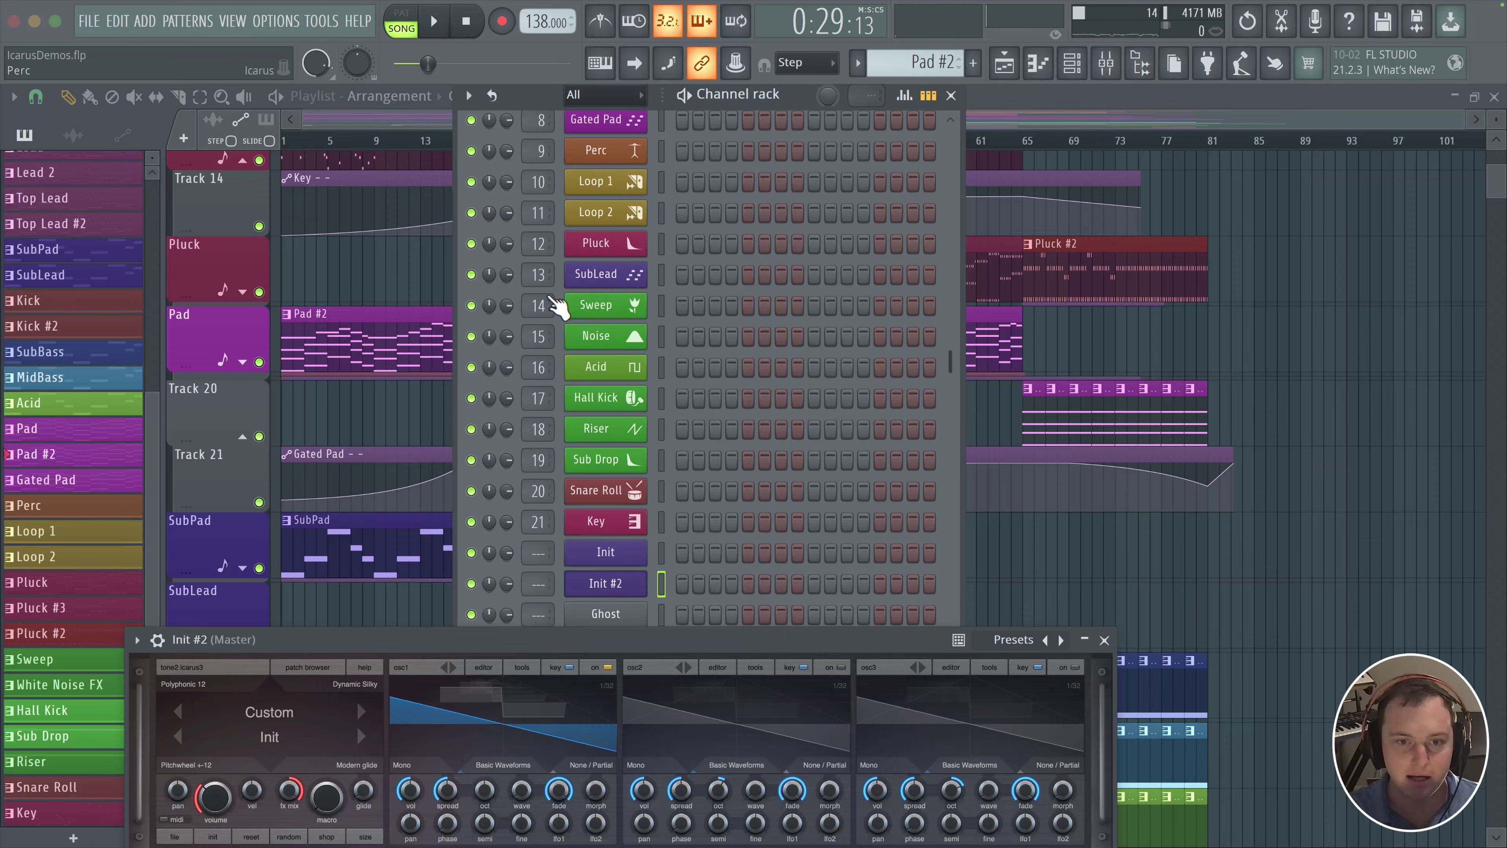
left_click_drag(593, 649, 657, 139)
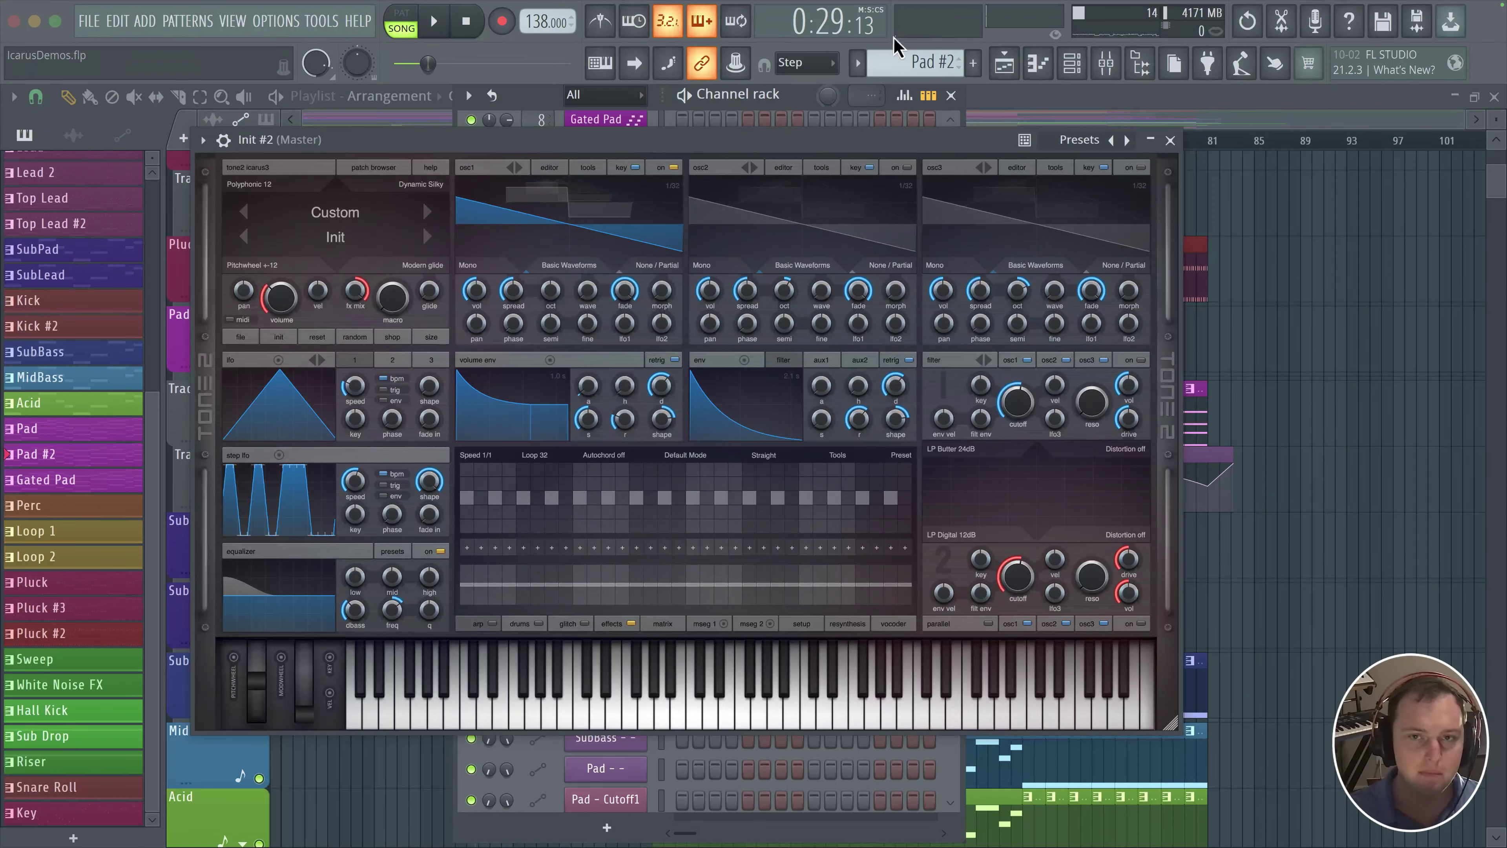
- Close the cloned synth's window, make Lead the active pattern and select the Lead channel in the channel rack
left_click(1072, 64)
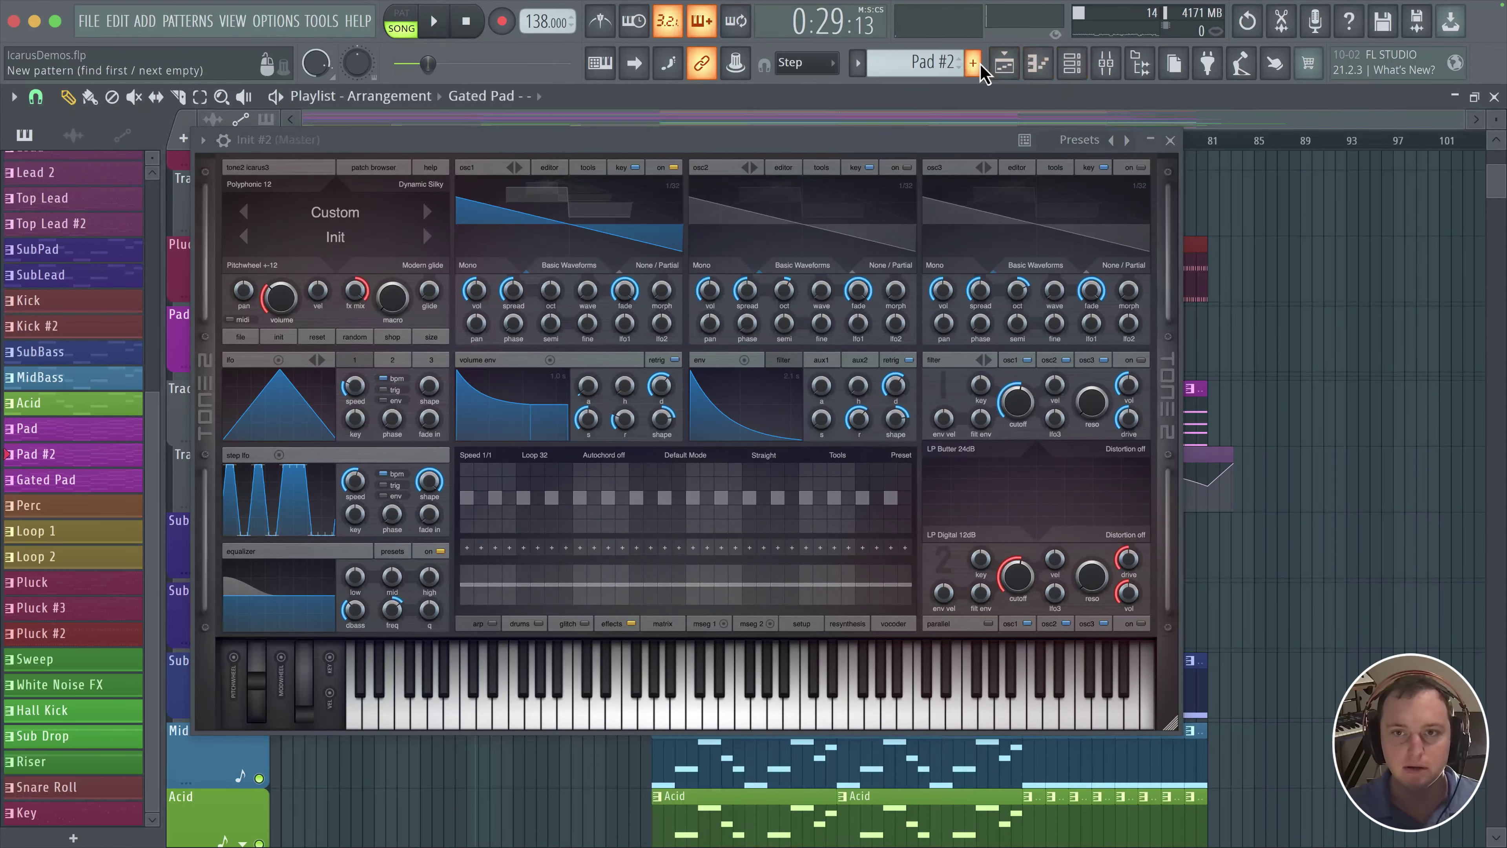
left_click(1180, 141)
left_click(1005, 64)
left_click(1079, 74)
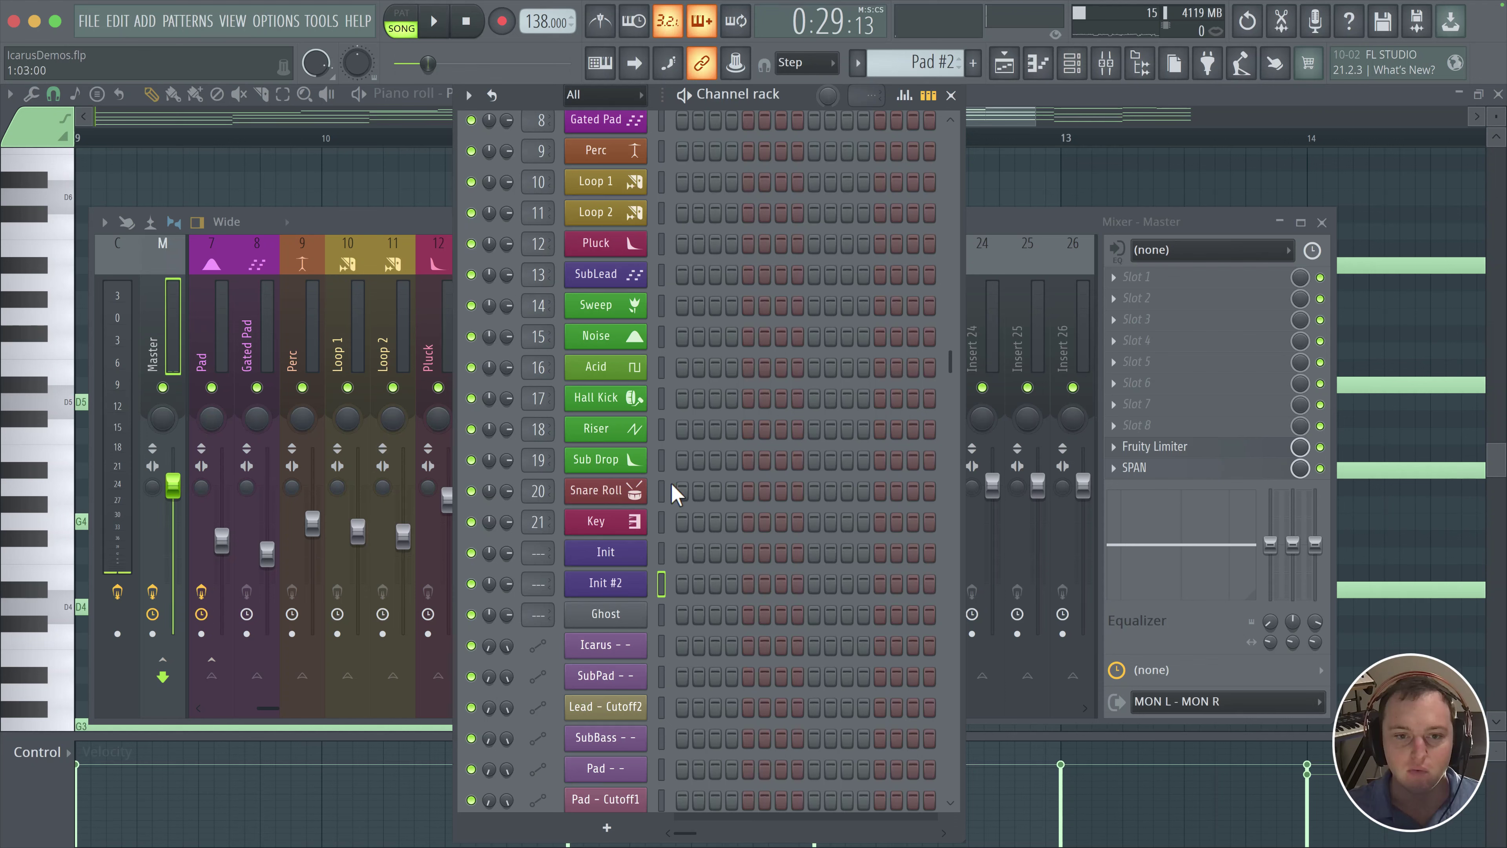
left_click(1010, 70)
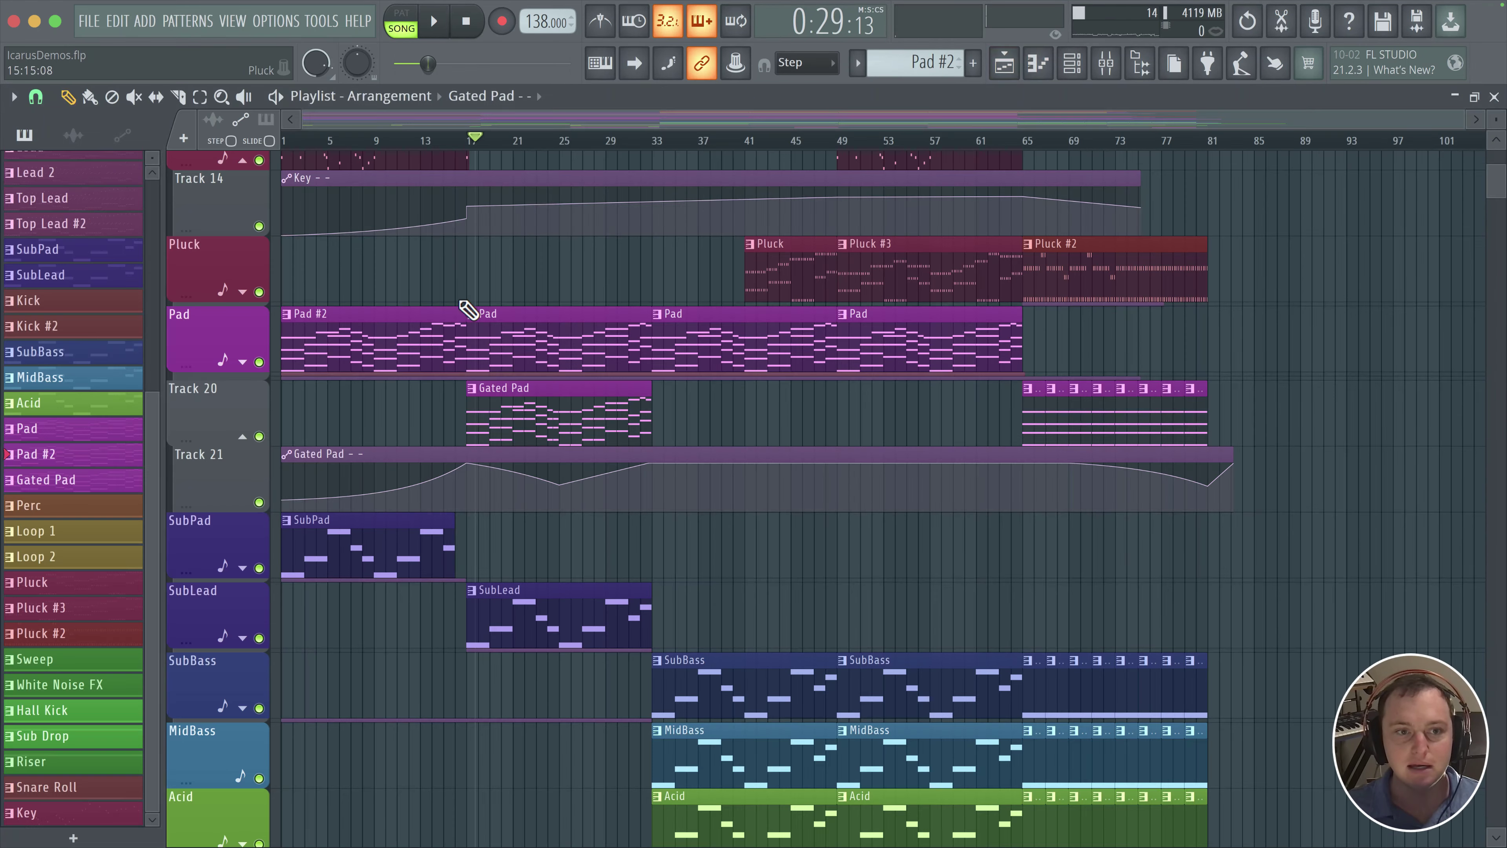
scroll(497, 336, "up", 5)
left_click(363, 464)
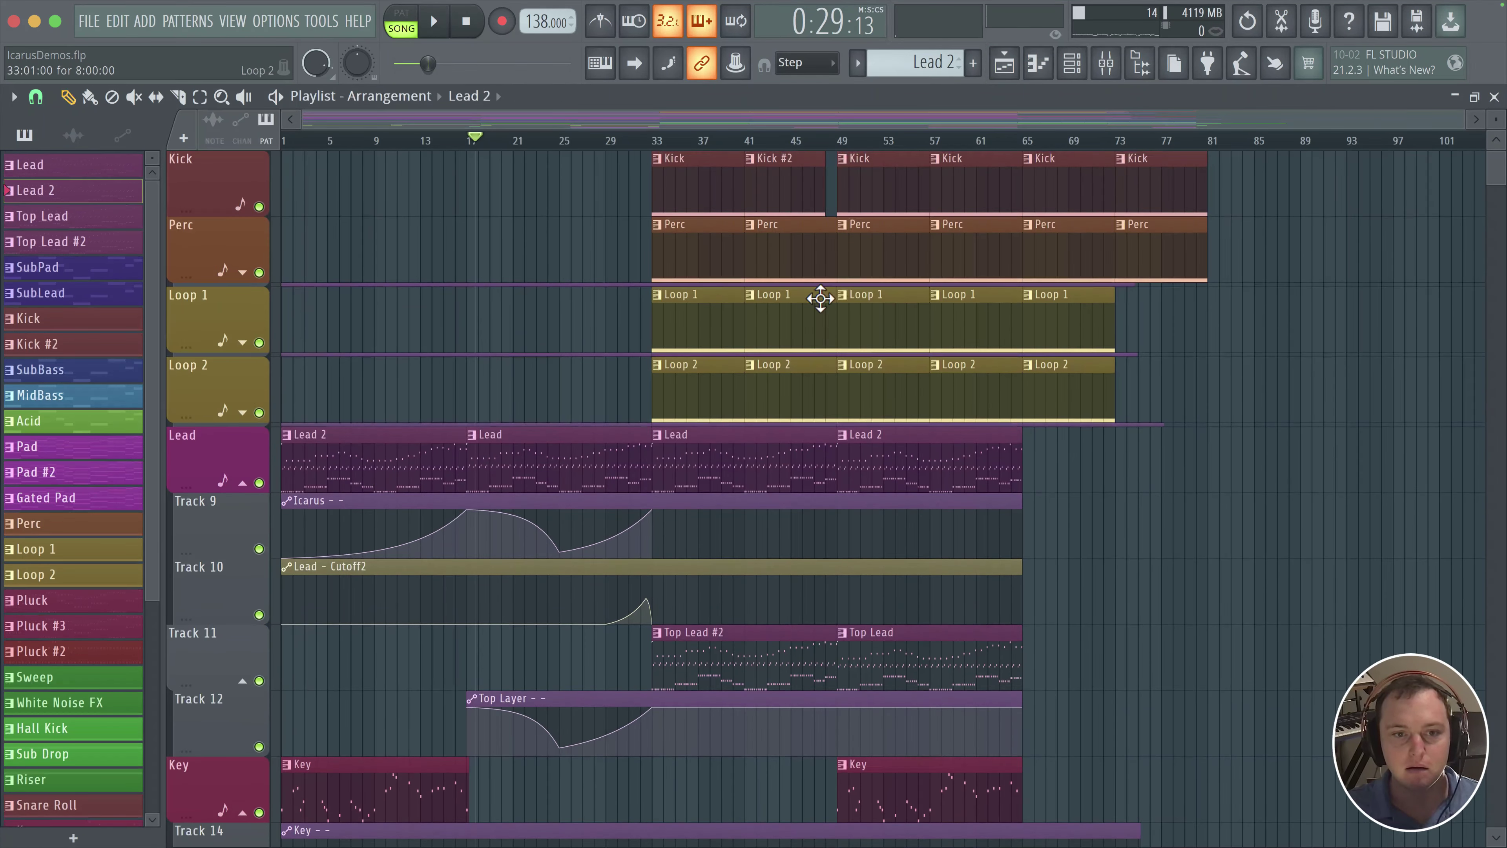
left_click(1059, 70)
scroll(679, 289, "up", 3)
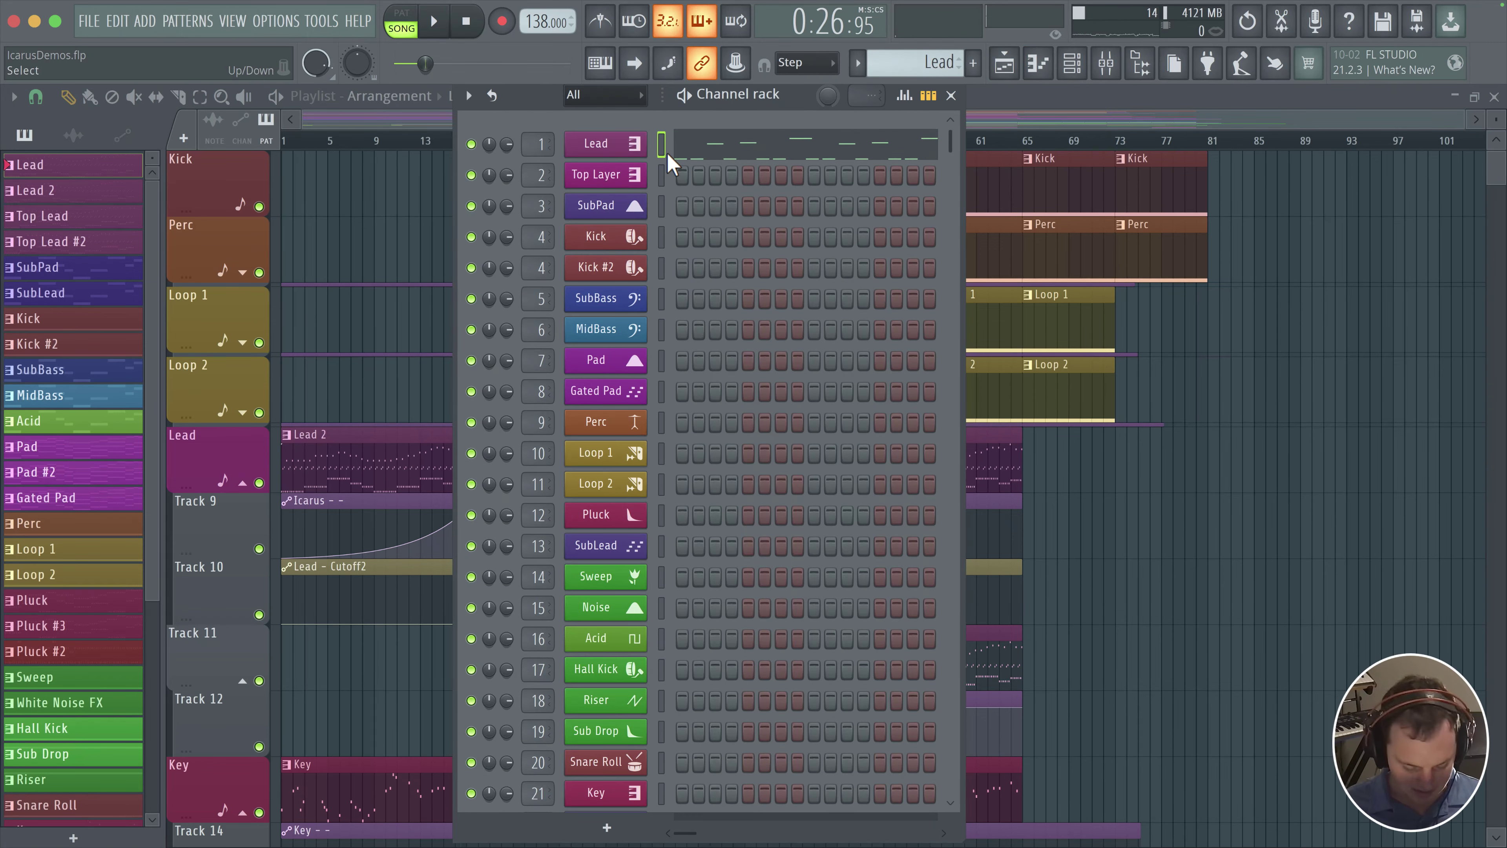
- Move the Init #2 channel directly below Top Layer and paste the Lead notes into it
scroll(669, 496, "down", 8)
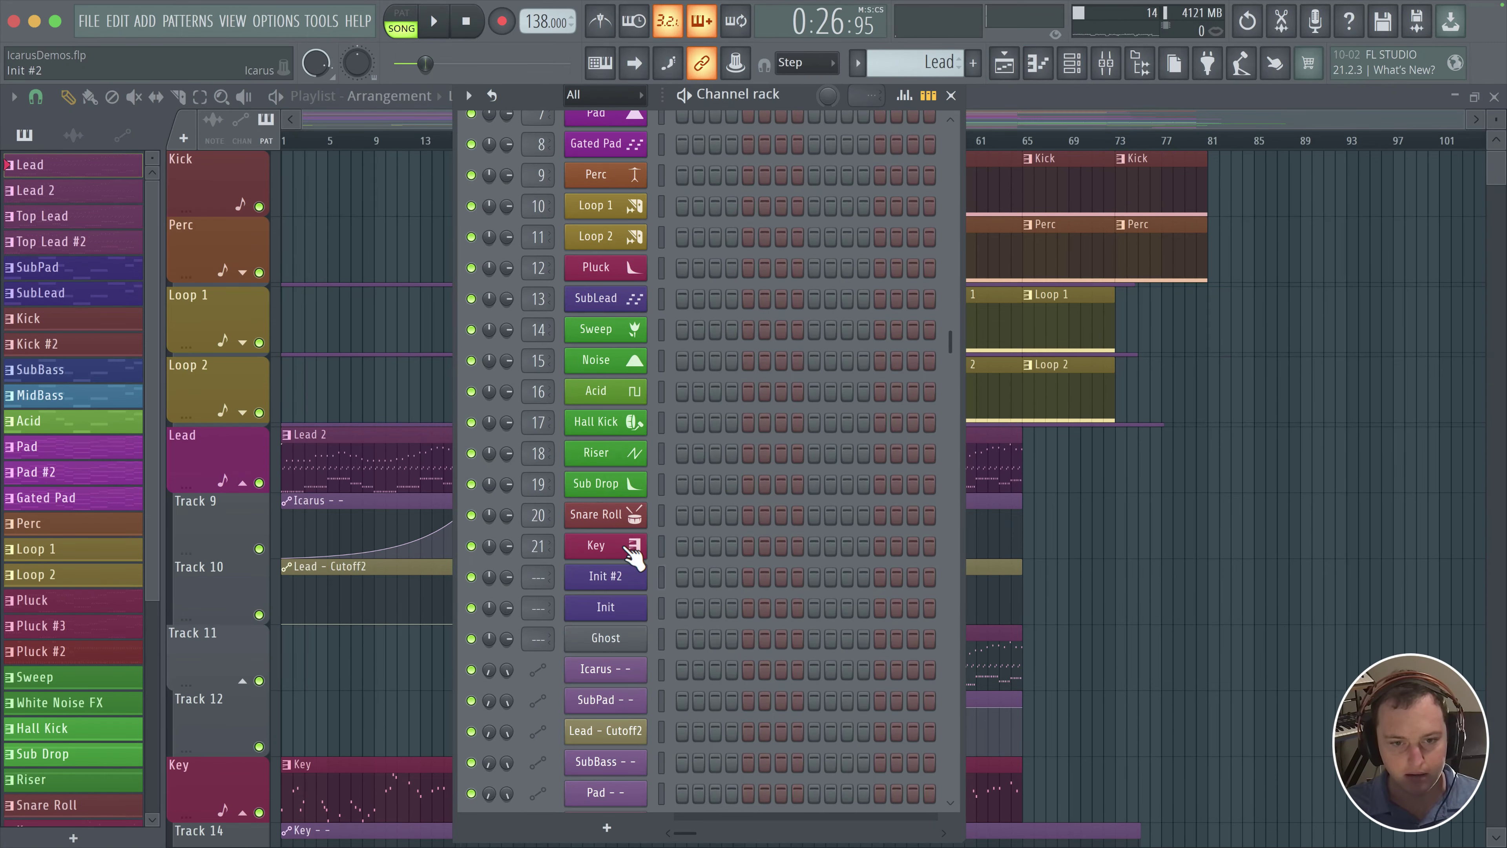
left_click_drag(627, 571, 631, 172)
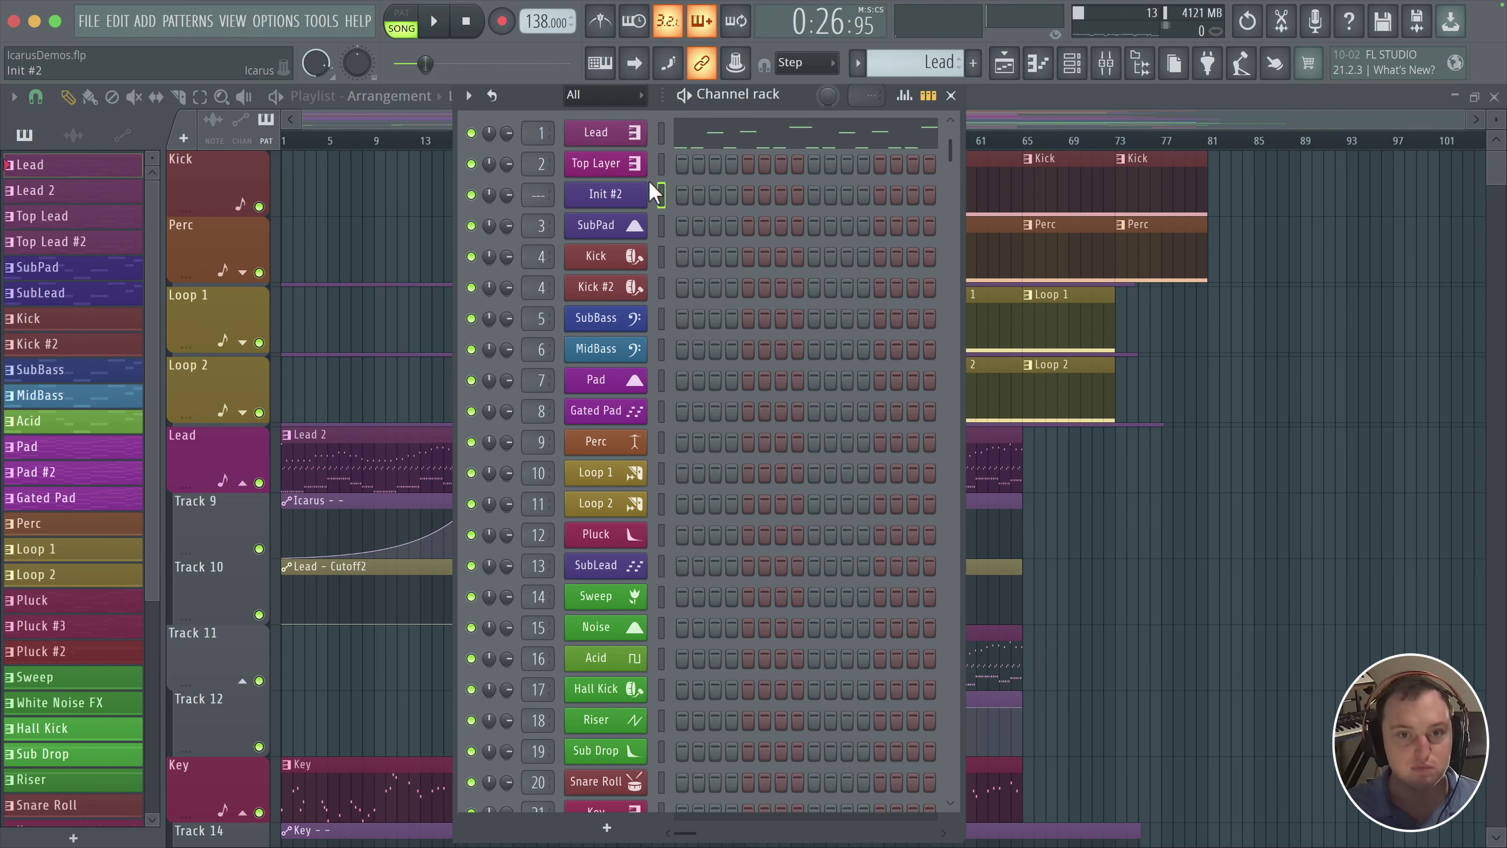
key("super+v")
- Open the Init #2 notes in the piano roll and play them back in pattern mode
left_click(757, 211)
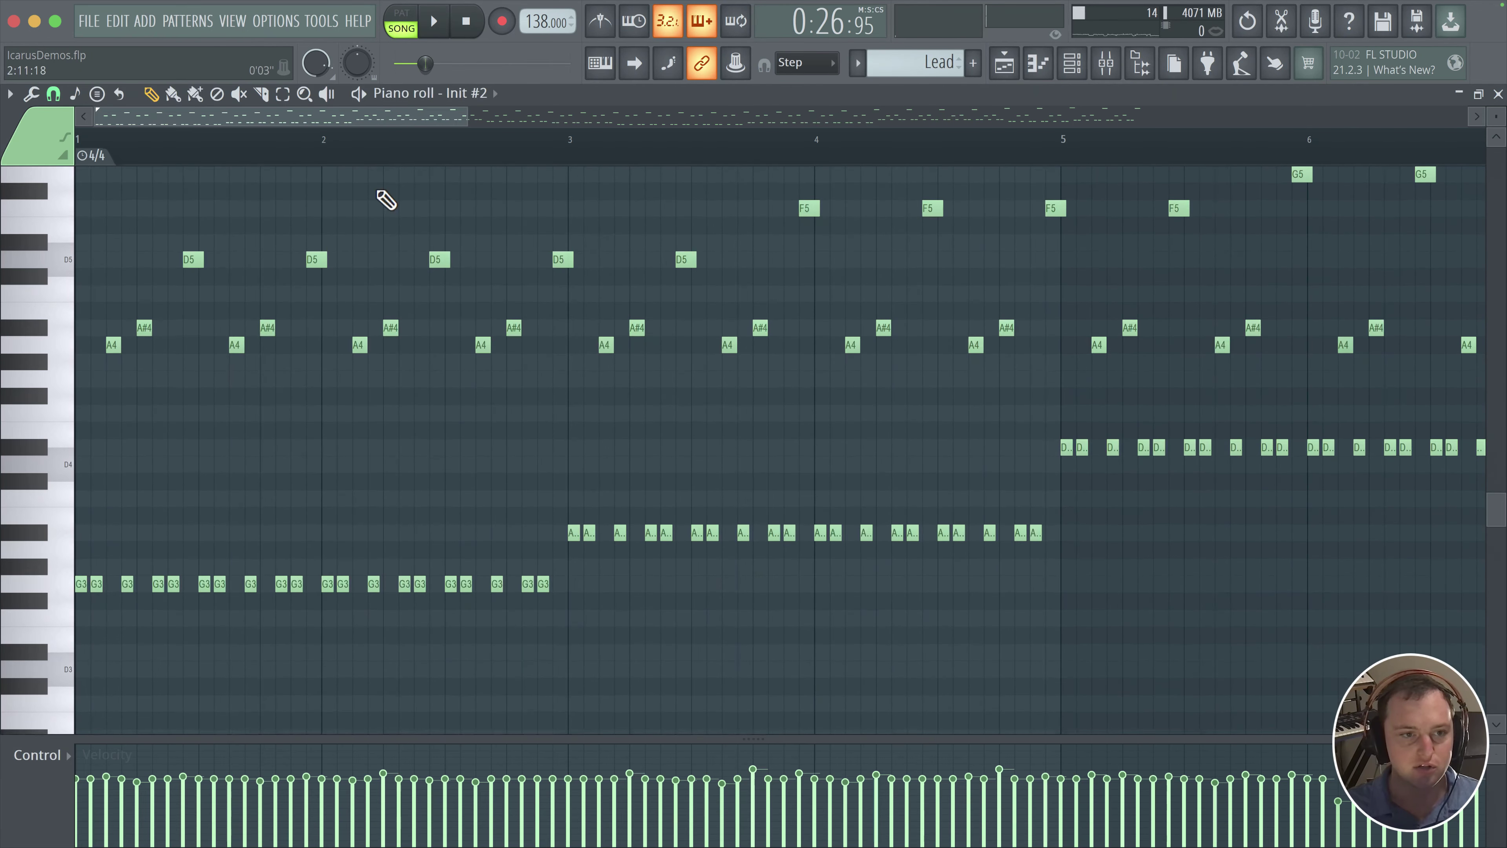
scroll(114, 254, "up", 2, "ctrl")
scroll(168, 286, "up", 2)
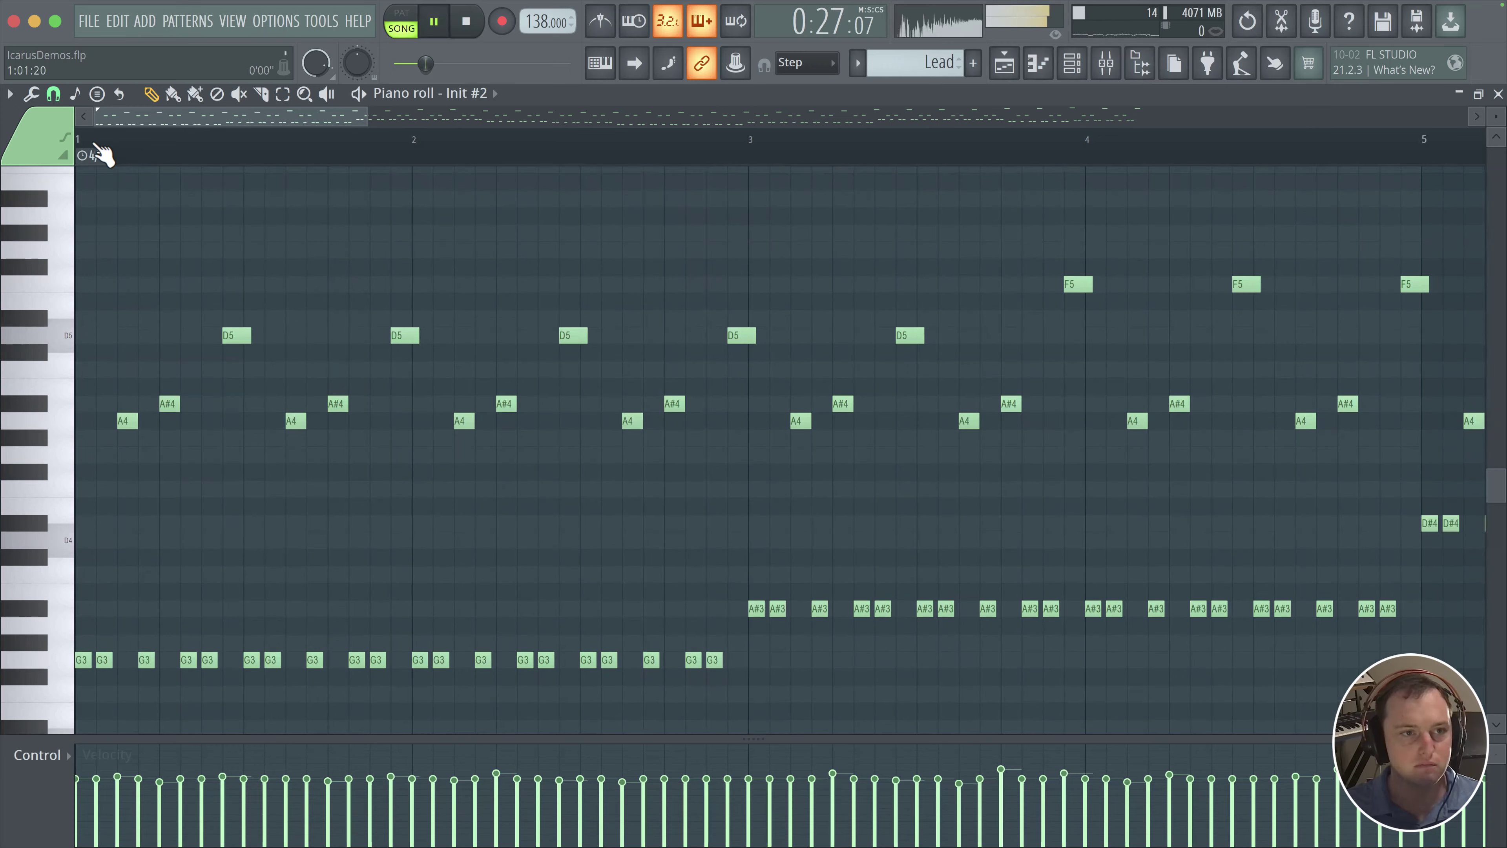
key("space")
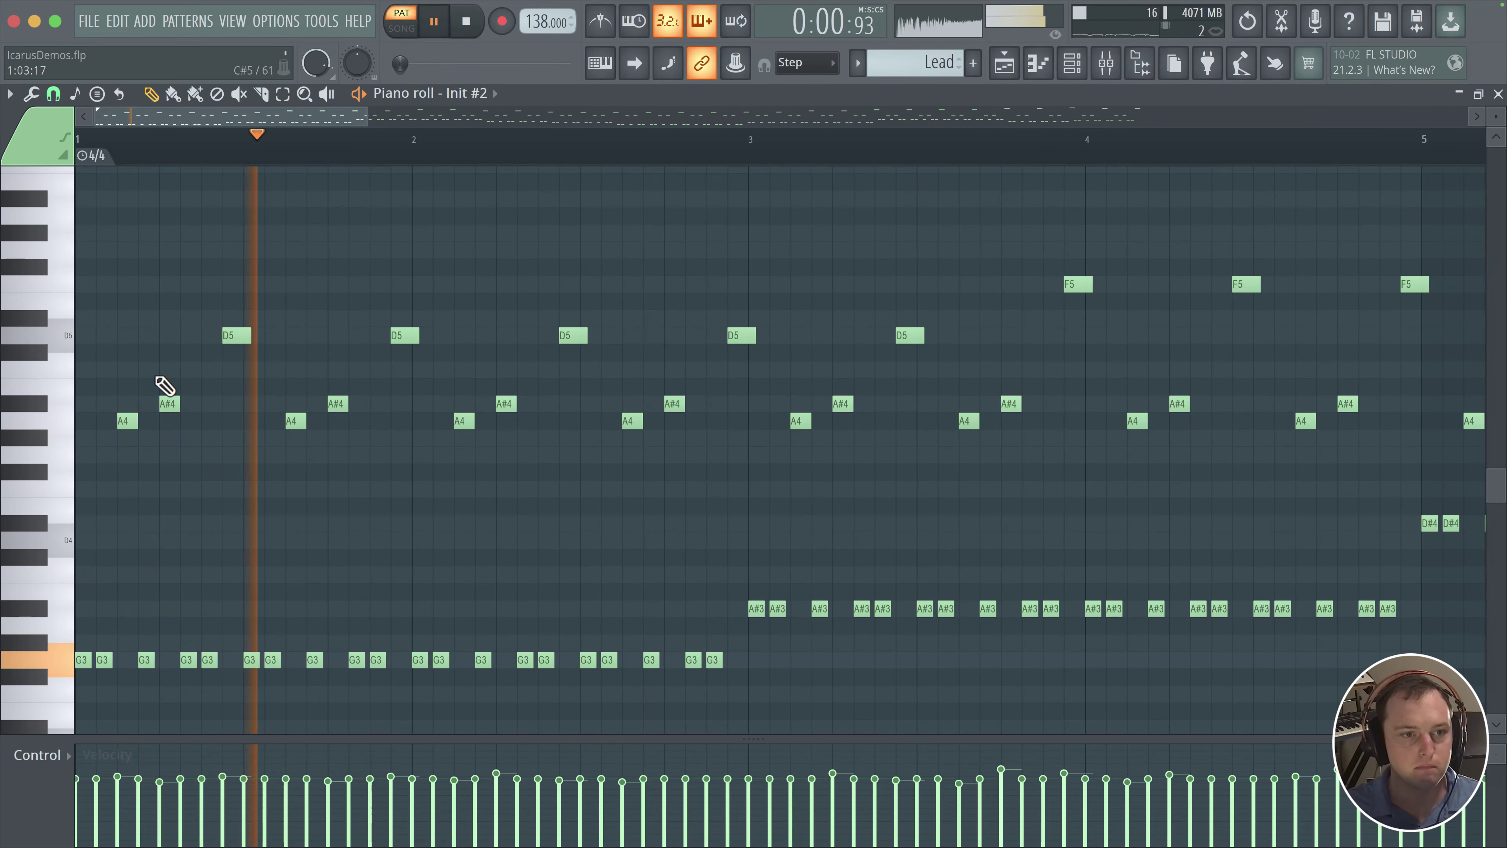
key("space")
- Add a G4 note right after the first A#4 in bar 1 and shorten it to one step
scroll(138, 395, "up", 3, "ctrl")
scroll(408, 377, "down", 1)
left_click_drag(407, 382, 303, 393)
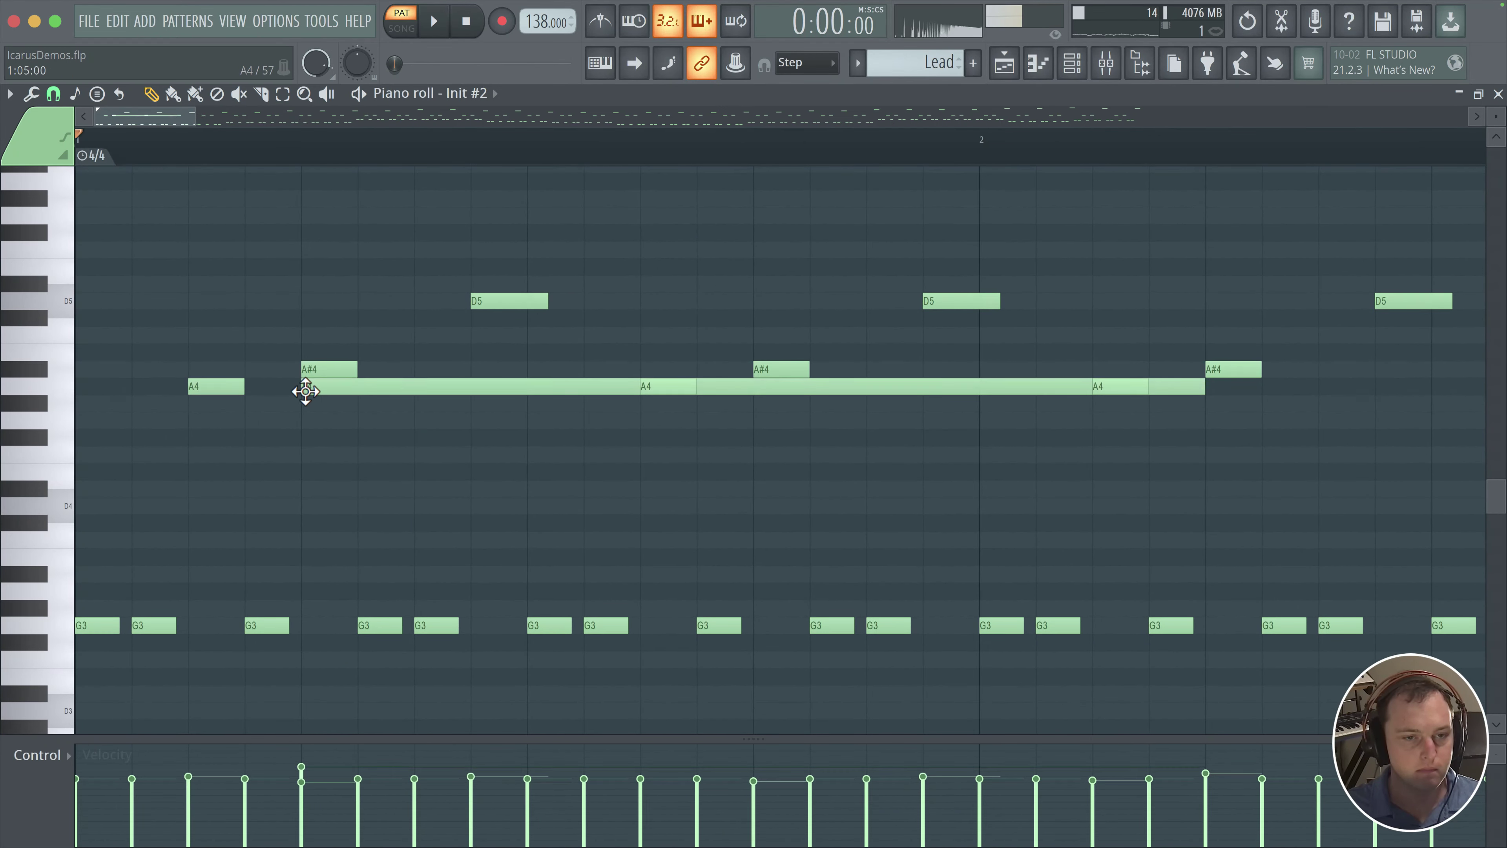
right_click(302, 394)
left_click_drag(403, 409, 392, 439)
key("space")
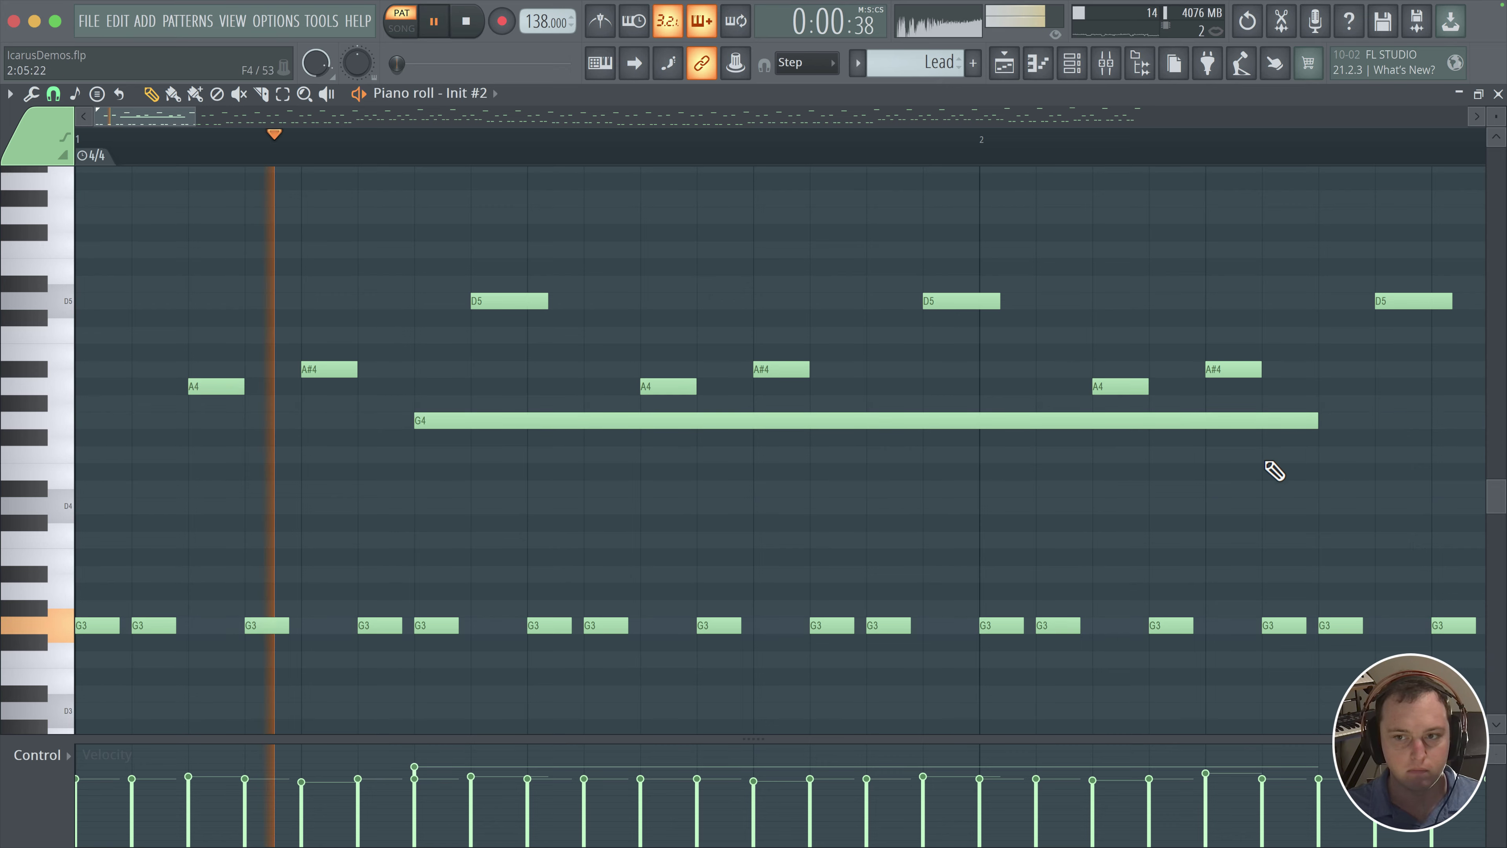
left_click_drag(1316, 422, 396, 420)
- Mute all the low bass notes from bar 1 to bar 16 and stop playback
scroll(290, 441, "down", 2)
scroll(289, 440, "down", 5)
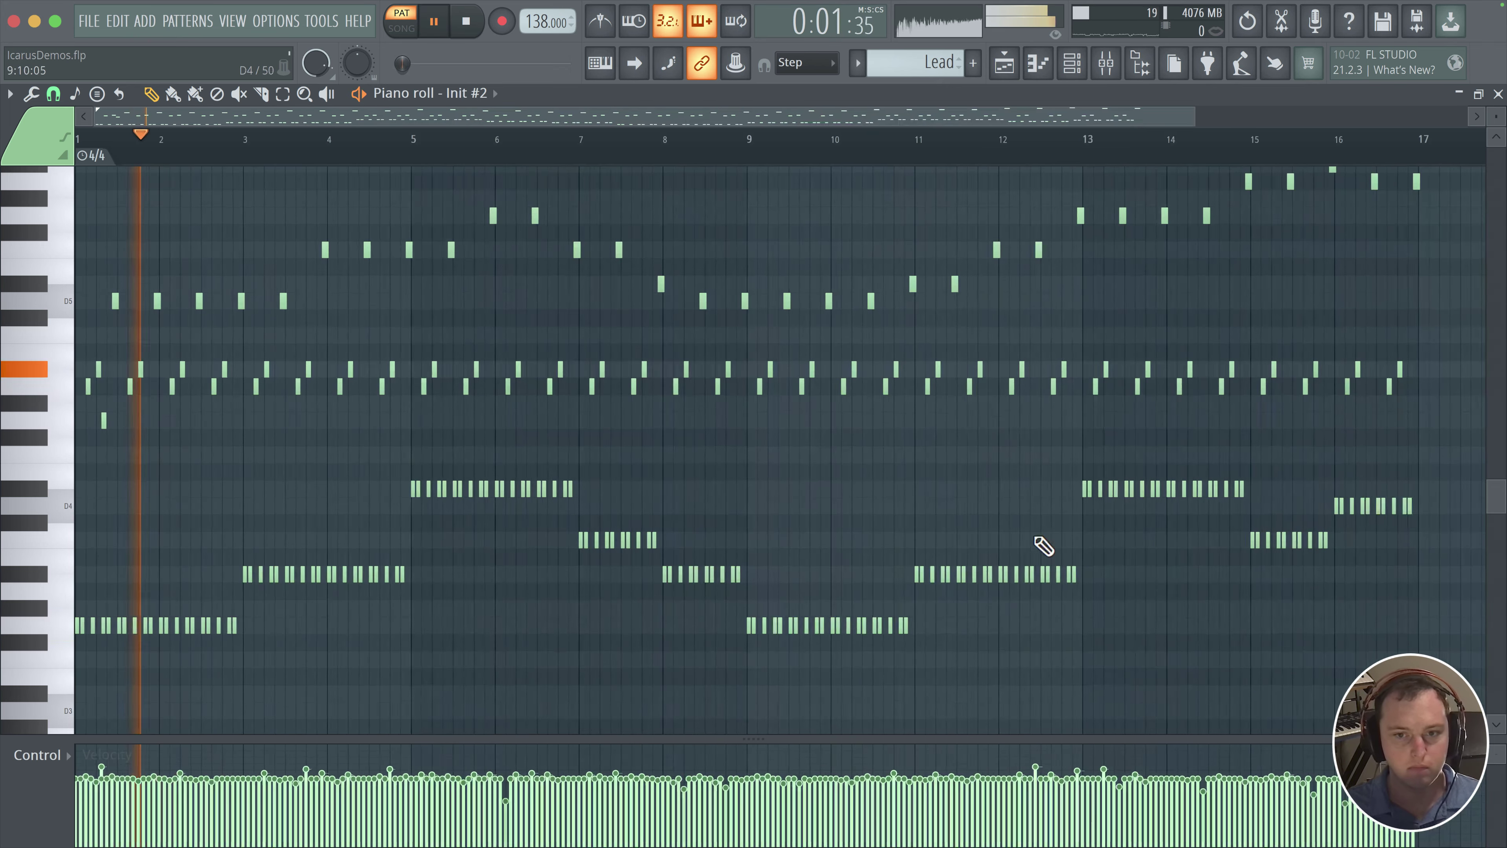
left_click_drag(1429, 478, 35, 670)
key("alt+m")
key("space")
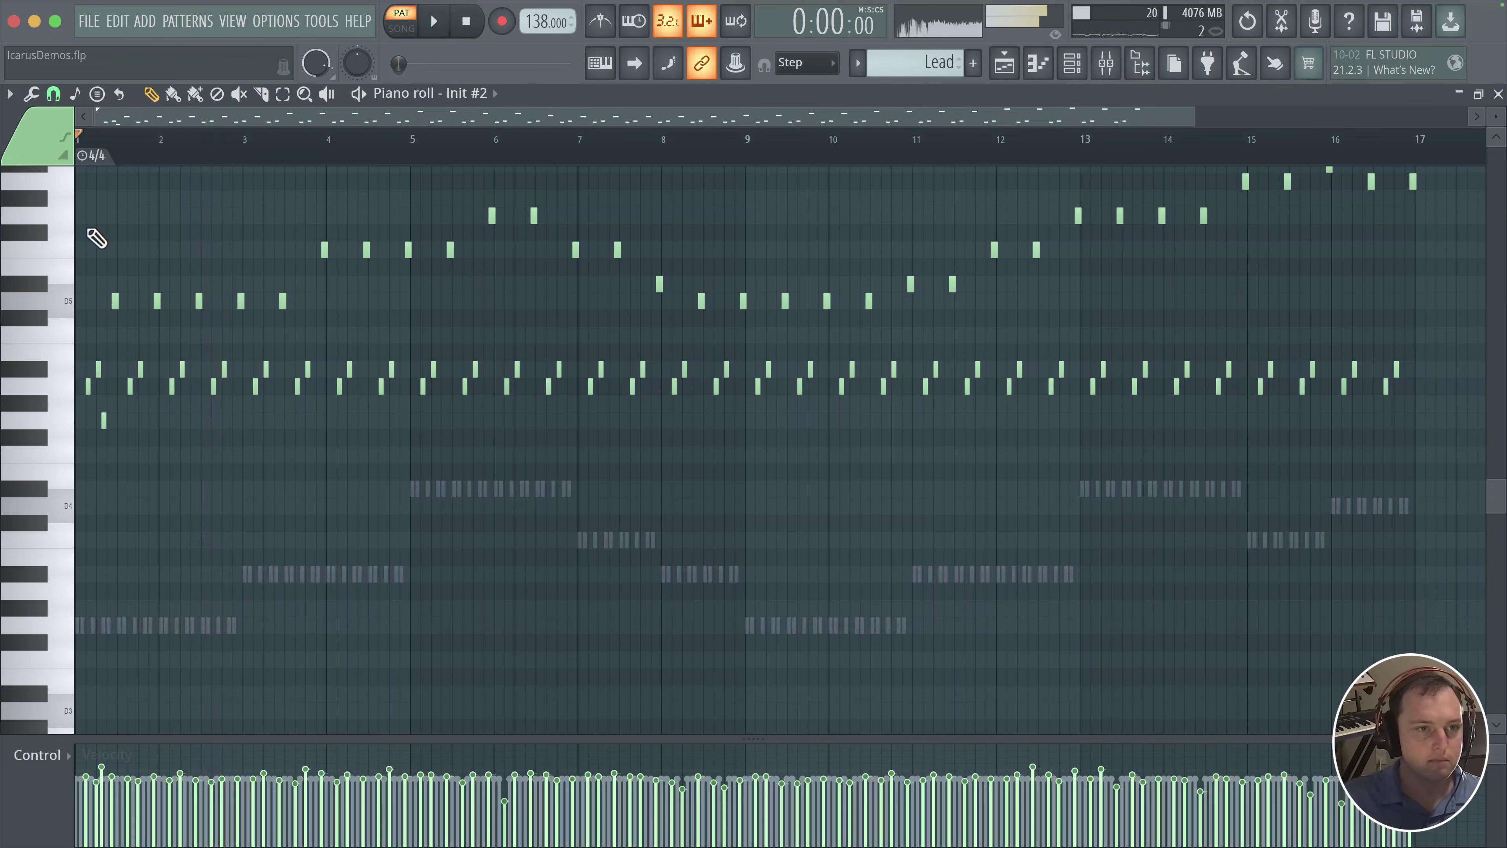
- Mute the Lead channel in the channel rack and play the Init #2 notes without it
key("space")
scroll(89, 258, "up", 3)
left_click(434, 22)
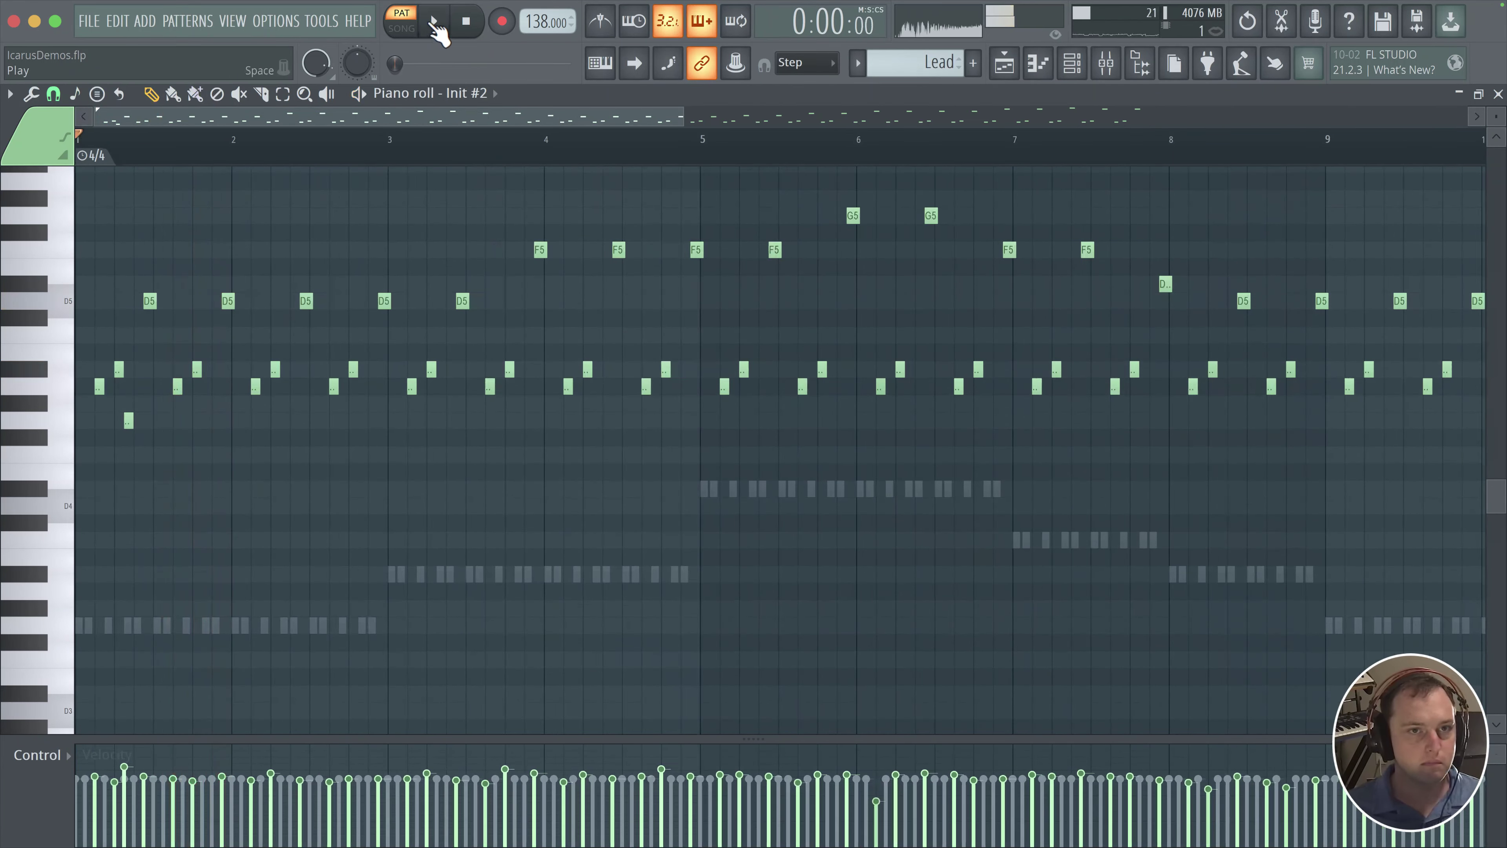
left_click(418, 31)
left_click(1071, 63)
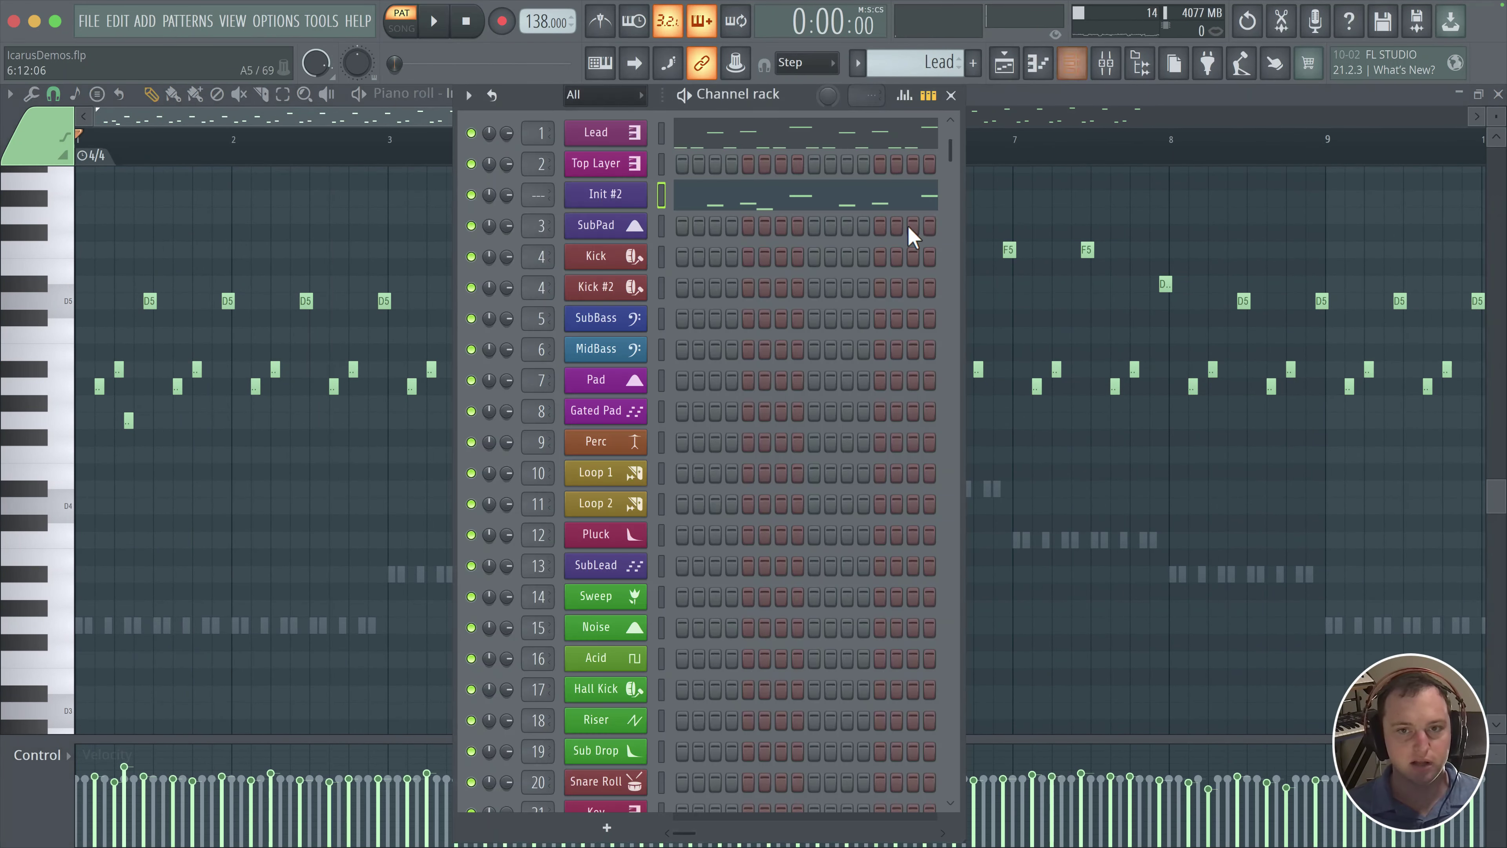
key("space")
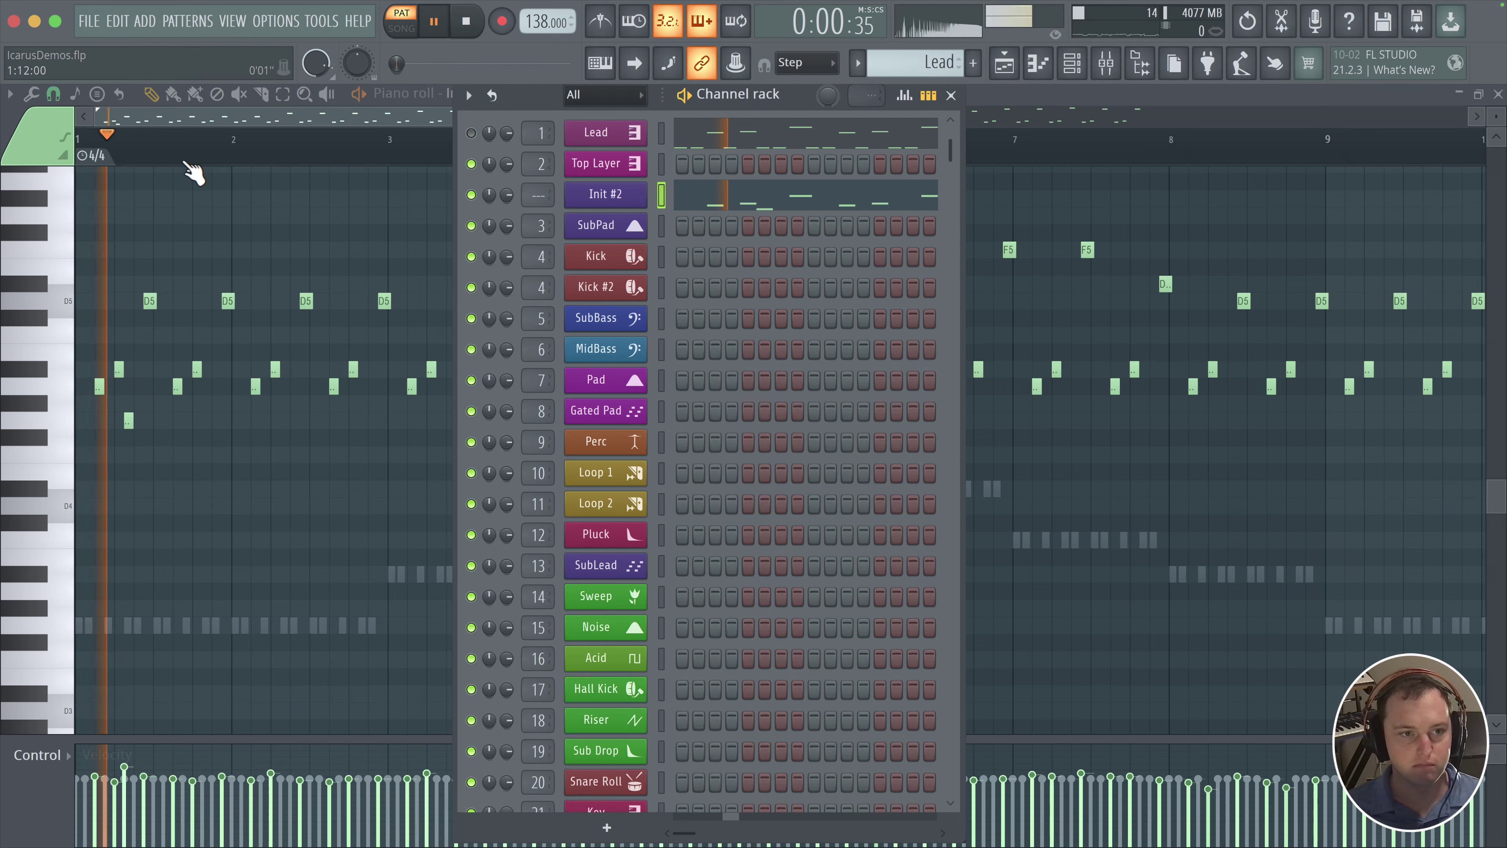
scroll(111, 360, "up", 3)
key("space")
- Try lowering the first A4 note in bar 1 to G4 and listen to the pattern
left_click_drag(121, 393, 118, 425)
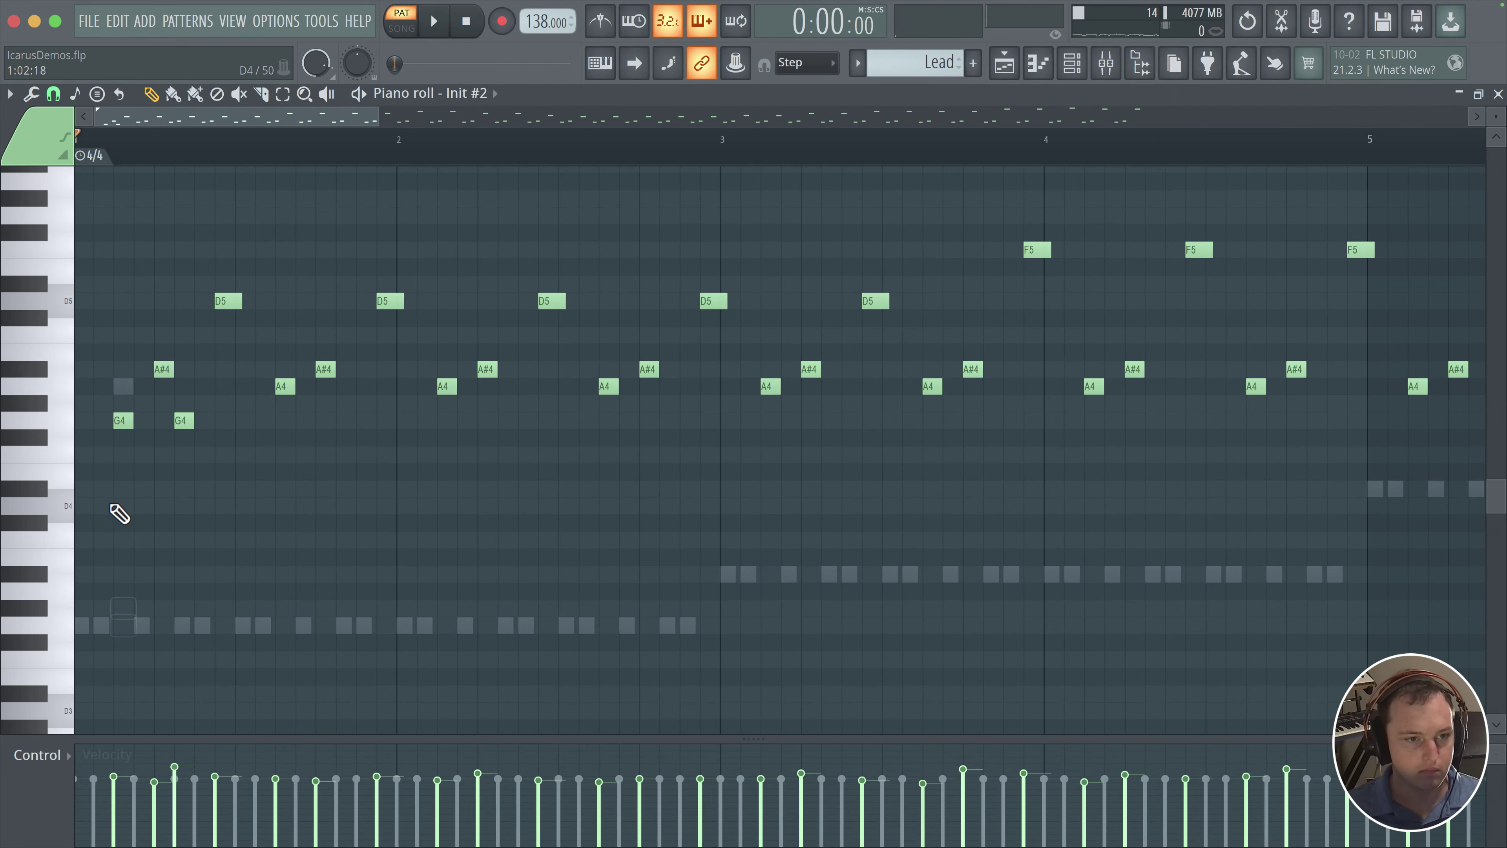
key("space")
scroll(112, 434, "up", 2)
key("space")
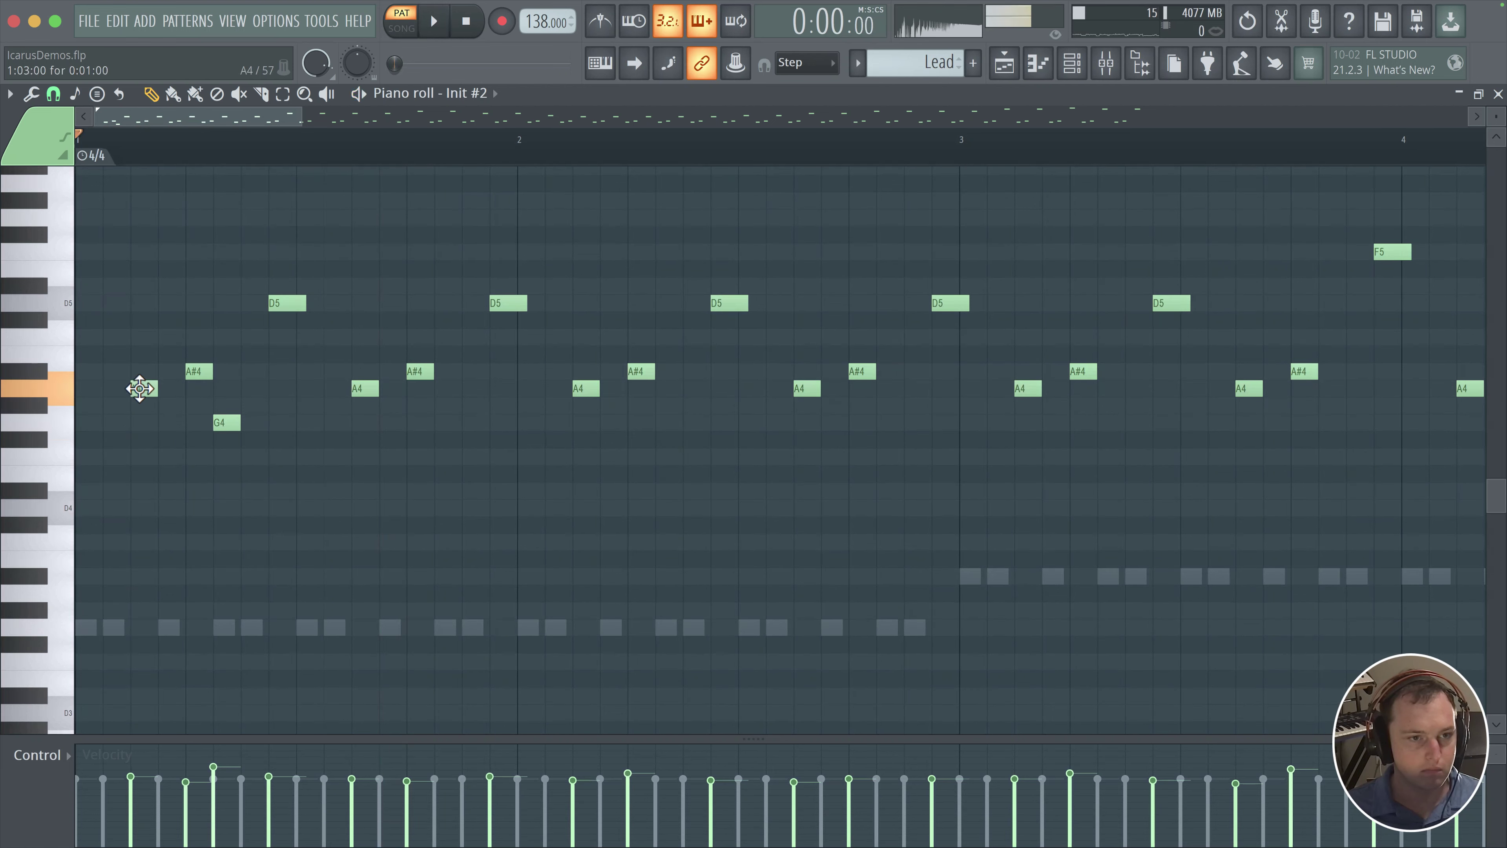
key("space")
key("space")
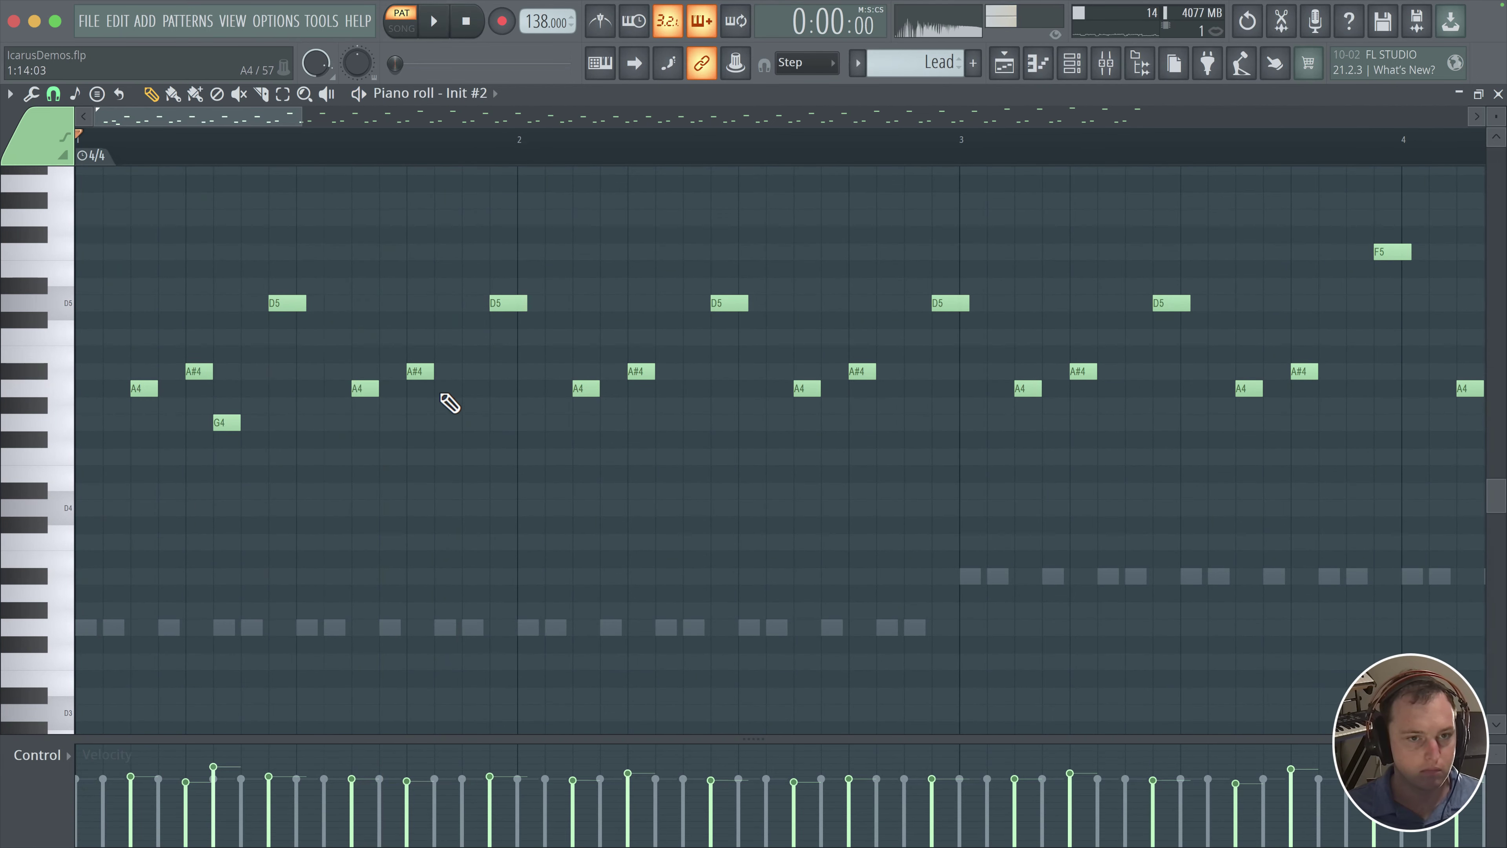
- Place a one-step G4 note right after the second A#4 in bar 1, checking it in playback
key("space")
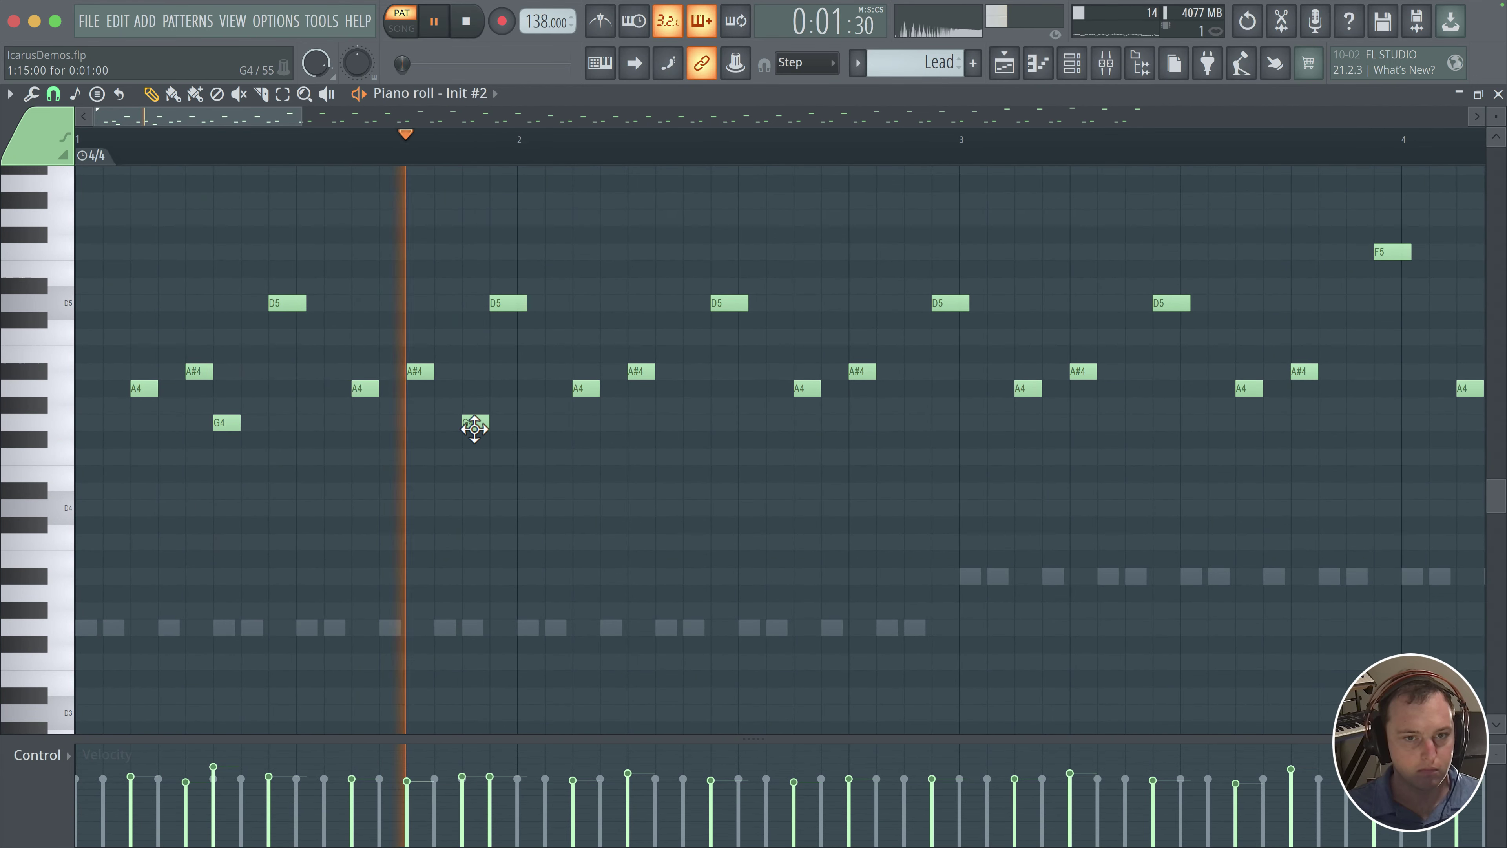
key("space")
key("space")
left_click_drag(474, 423, 447, 425)
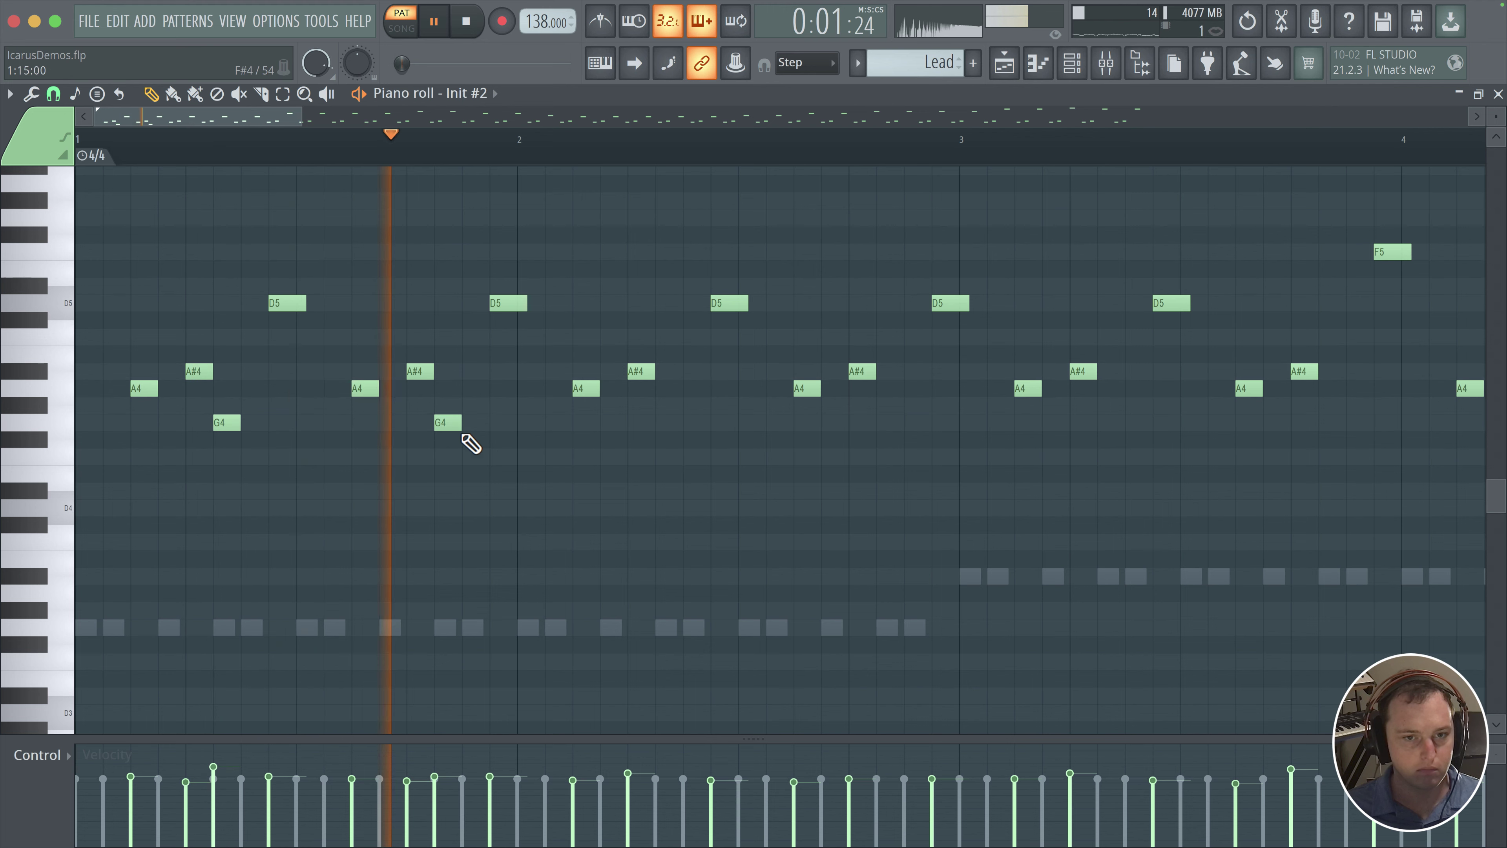
- Add one-step G4 notes right after both A#4 notes in bar 2 and the first A#4 in bar 3, and play the pattern
left_click_drag(638, 405, 666, 420)
key("space")
key("space")
left_click(893, 421)
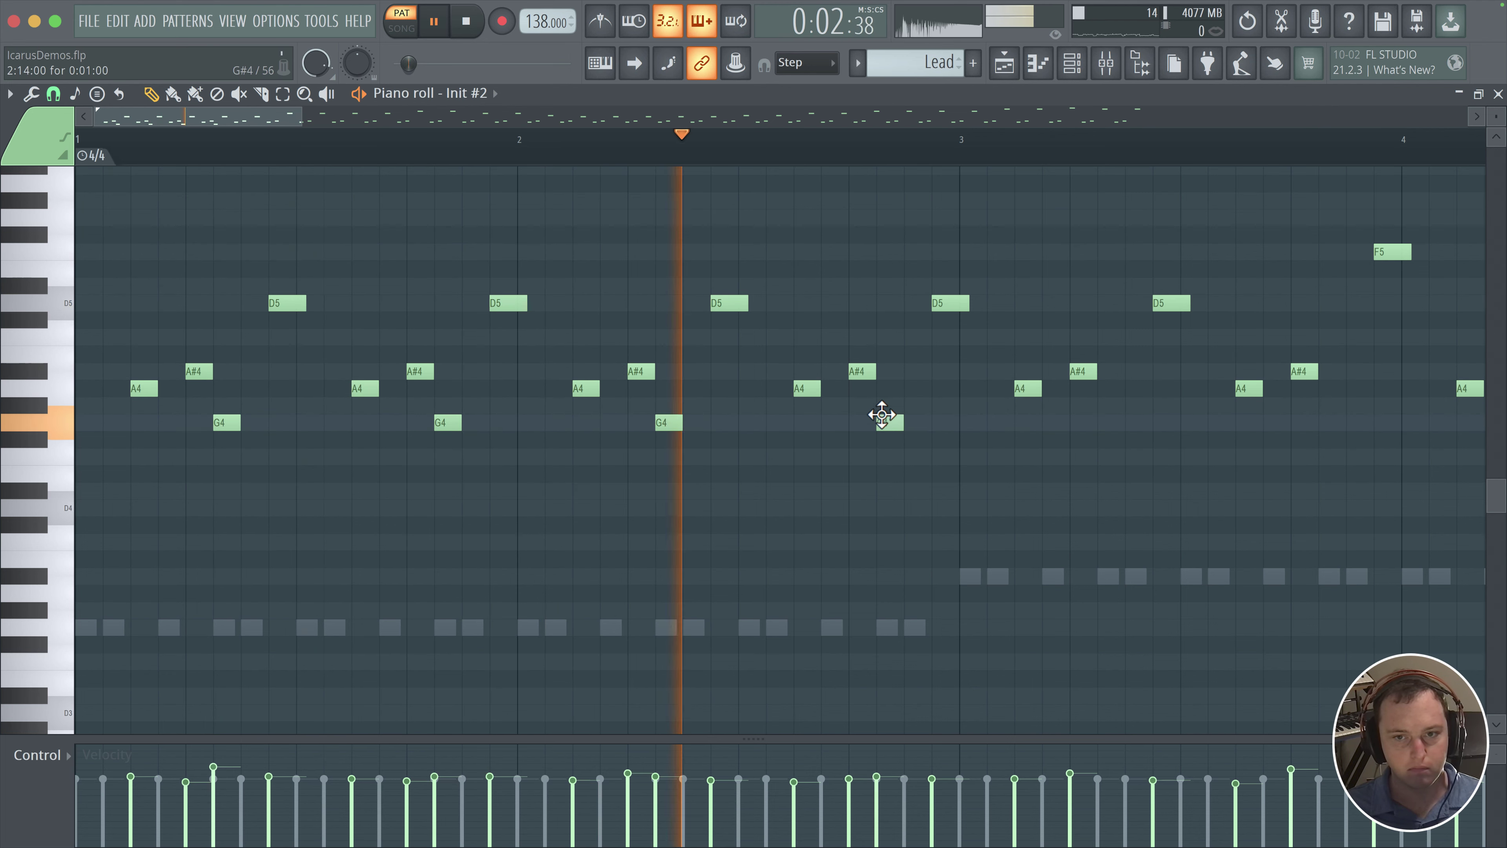
scroll(913, 463, "right", 2)
left_click(1039, 414)
key("space")
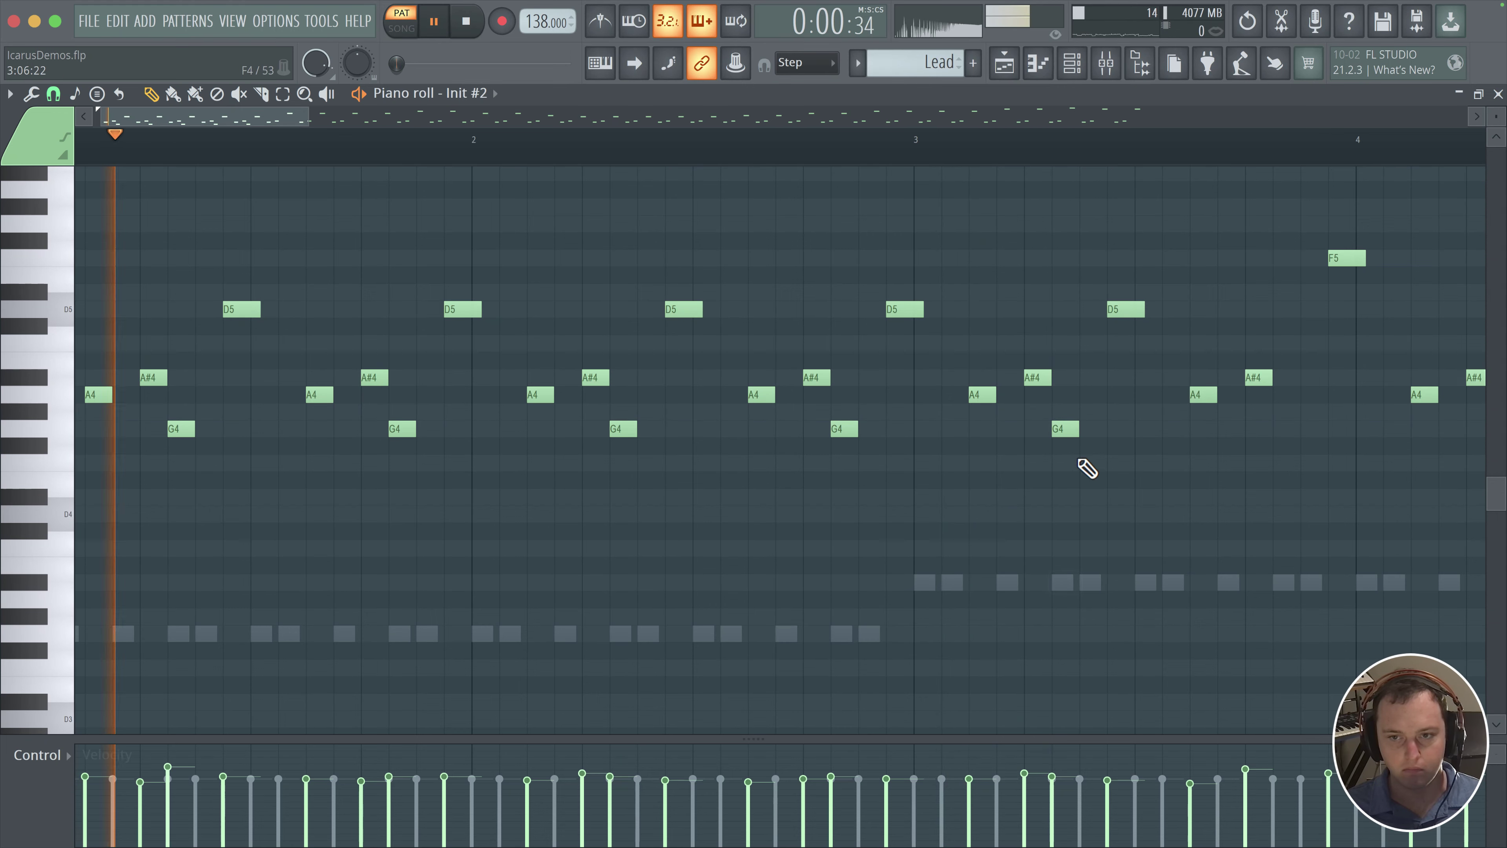
- Duplicate the G4 notes of bars 1 and 2 so that the same rhythm fills bars 3 to 8
scroll(949, 457, "down", 2)
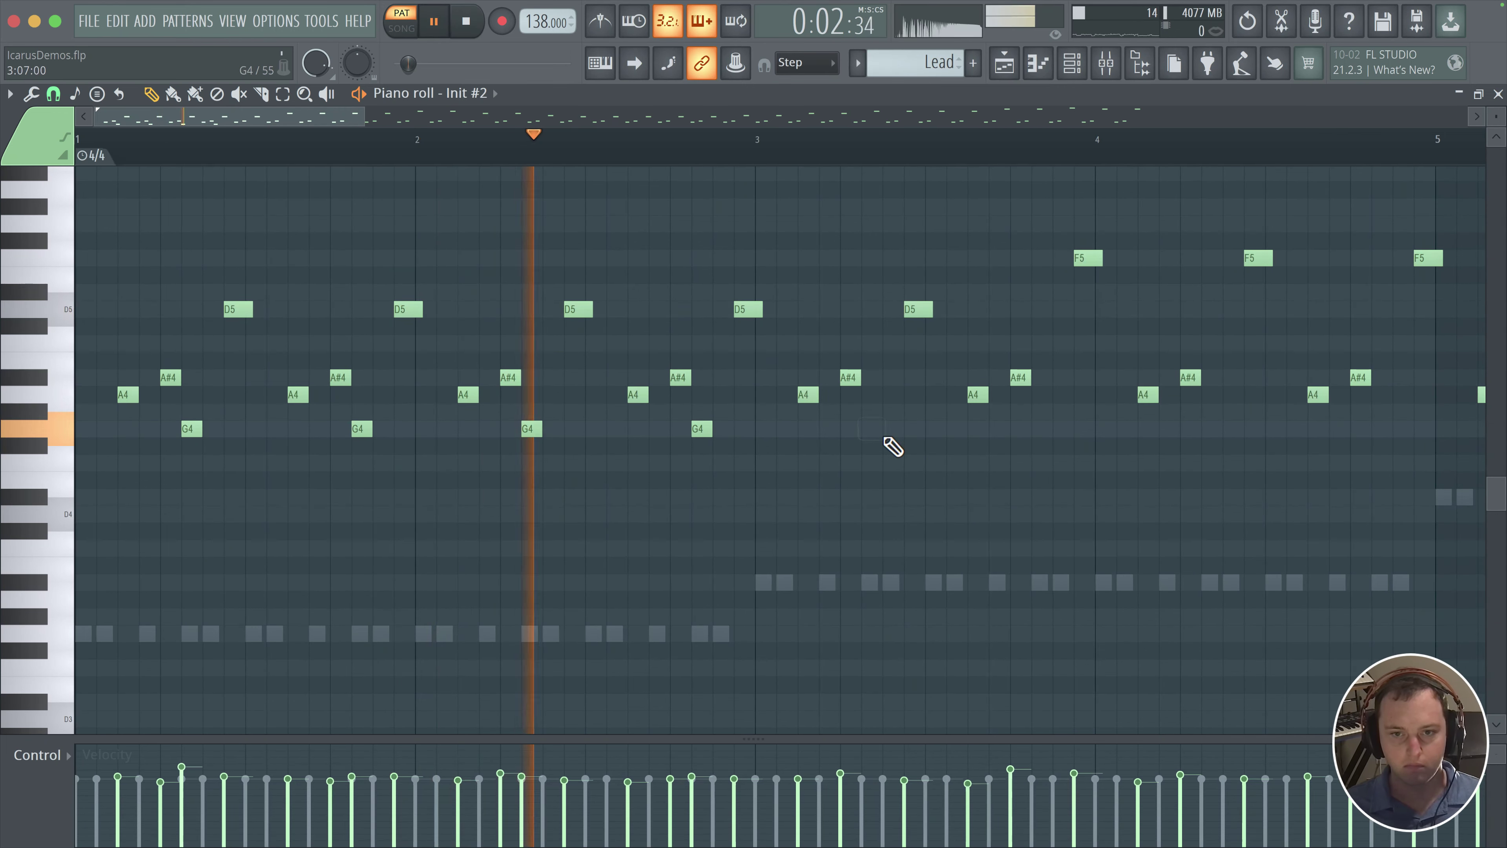
scroll(884, 439, "down", 2)
left_click_drag(687, 450, 742, 434)
scroll(1050, 452, "up", 1)
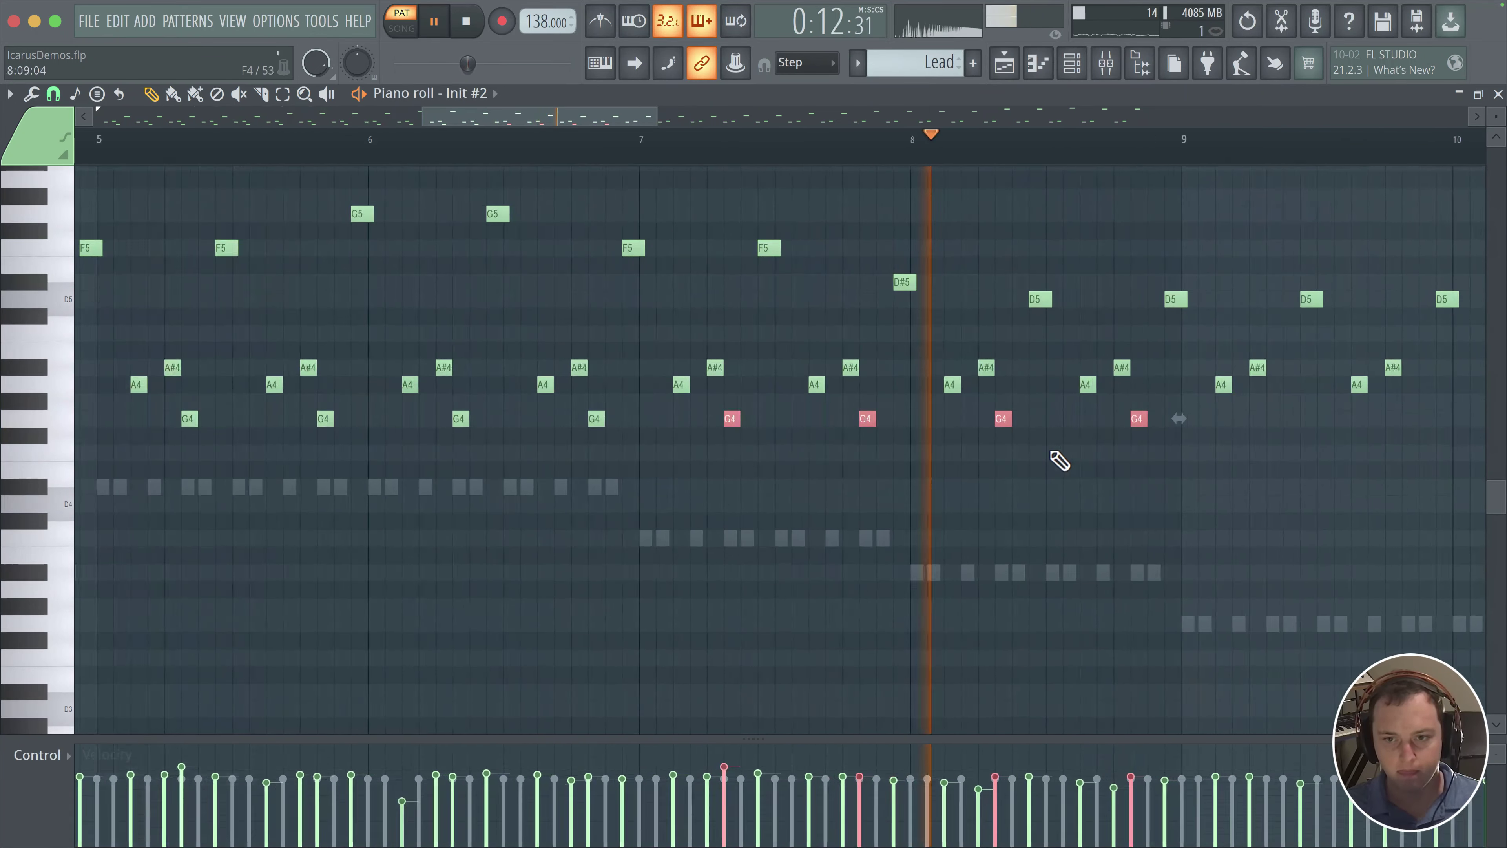
- Duplicate all G4 notes of bars 1 to 8 into bars 9 to 16, shifted to sit right after each A#4
scroll(780, 370, "down", 1)
scroll(228, 387, "down", 4)
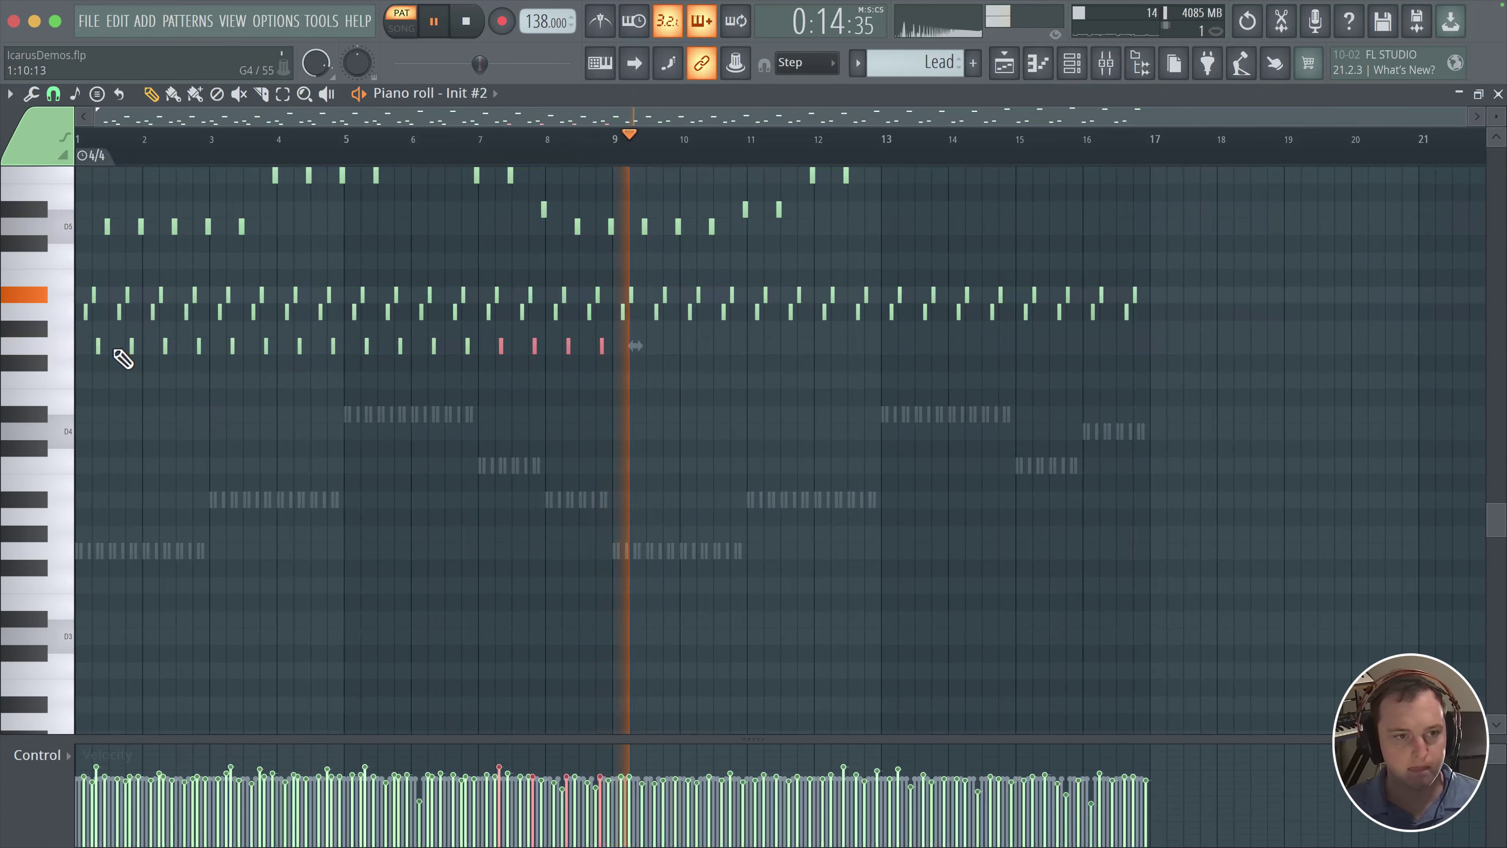
left_click_drag(99, 337, 706, 370)
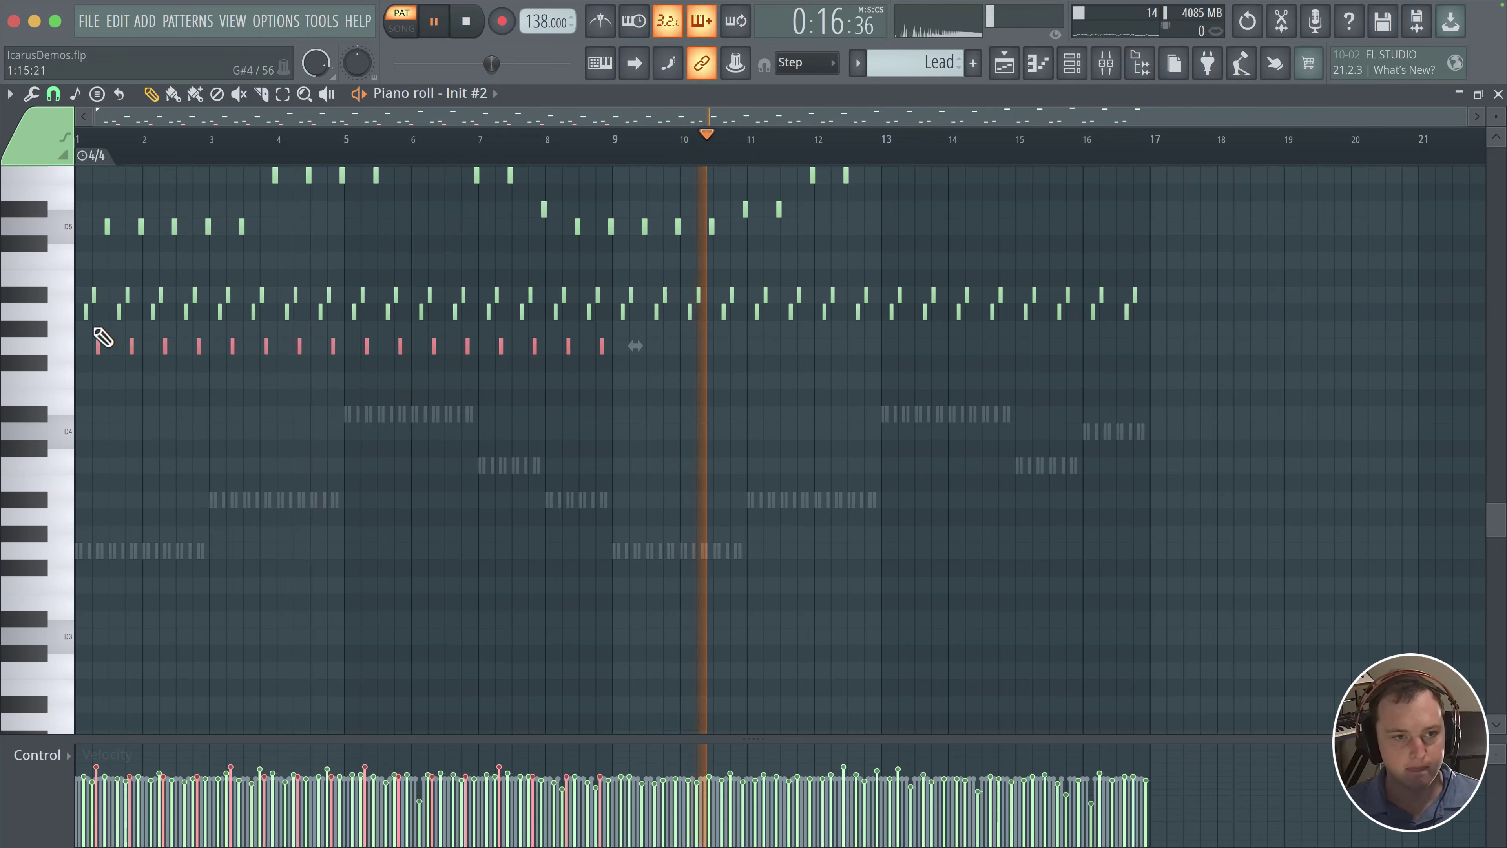
left_click_drag(98, 346, 630, 342)
scroll(638, 349, "up", 4)
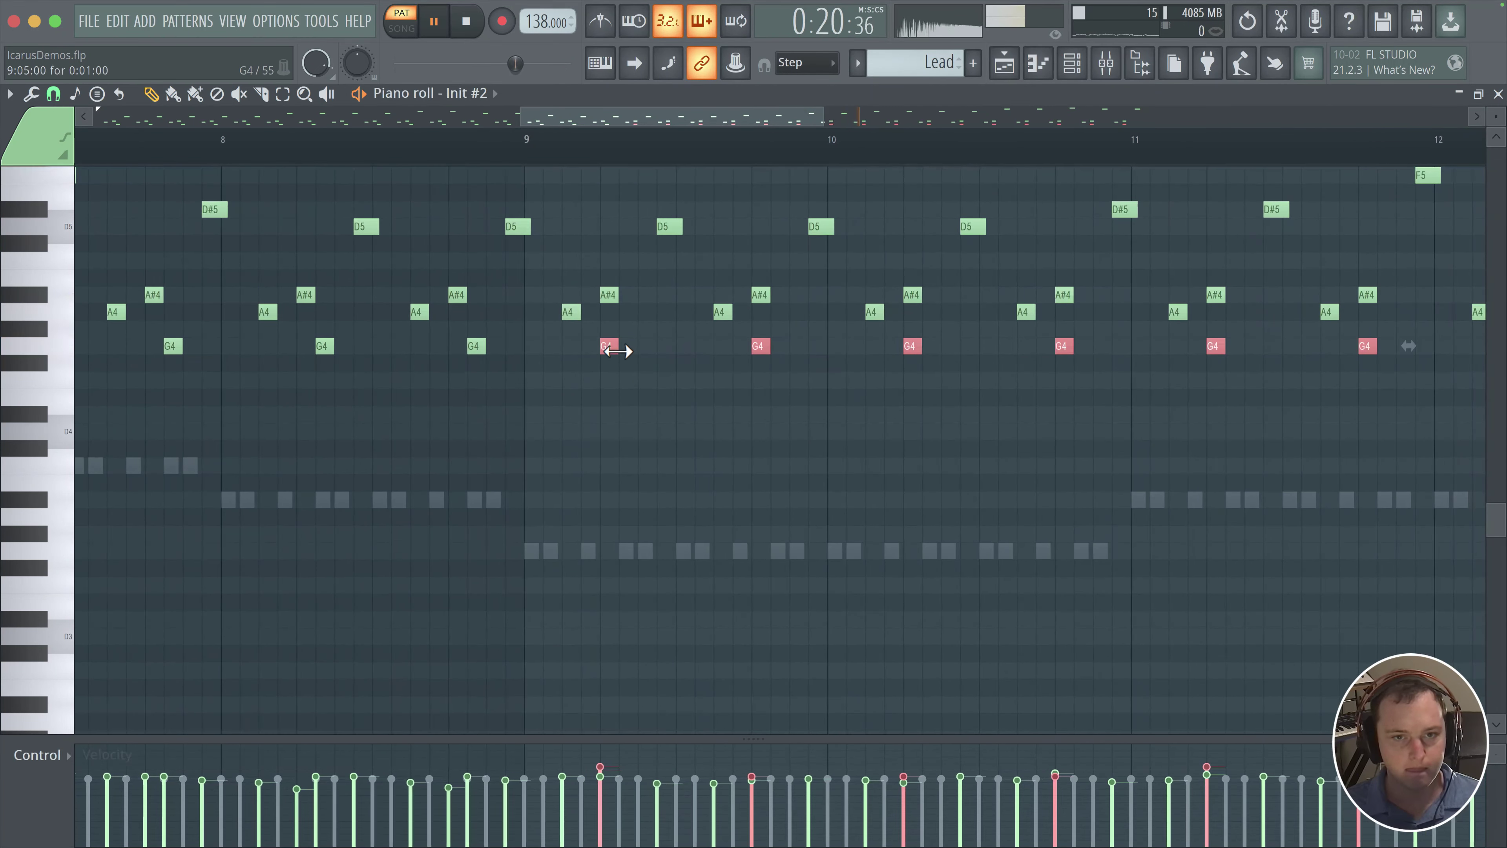
left_click_drag(603, 344, 618, 345)
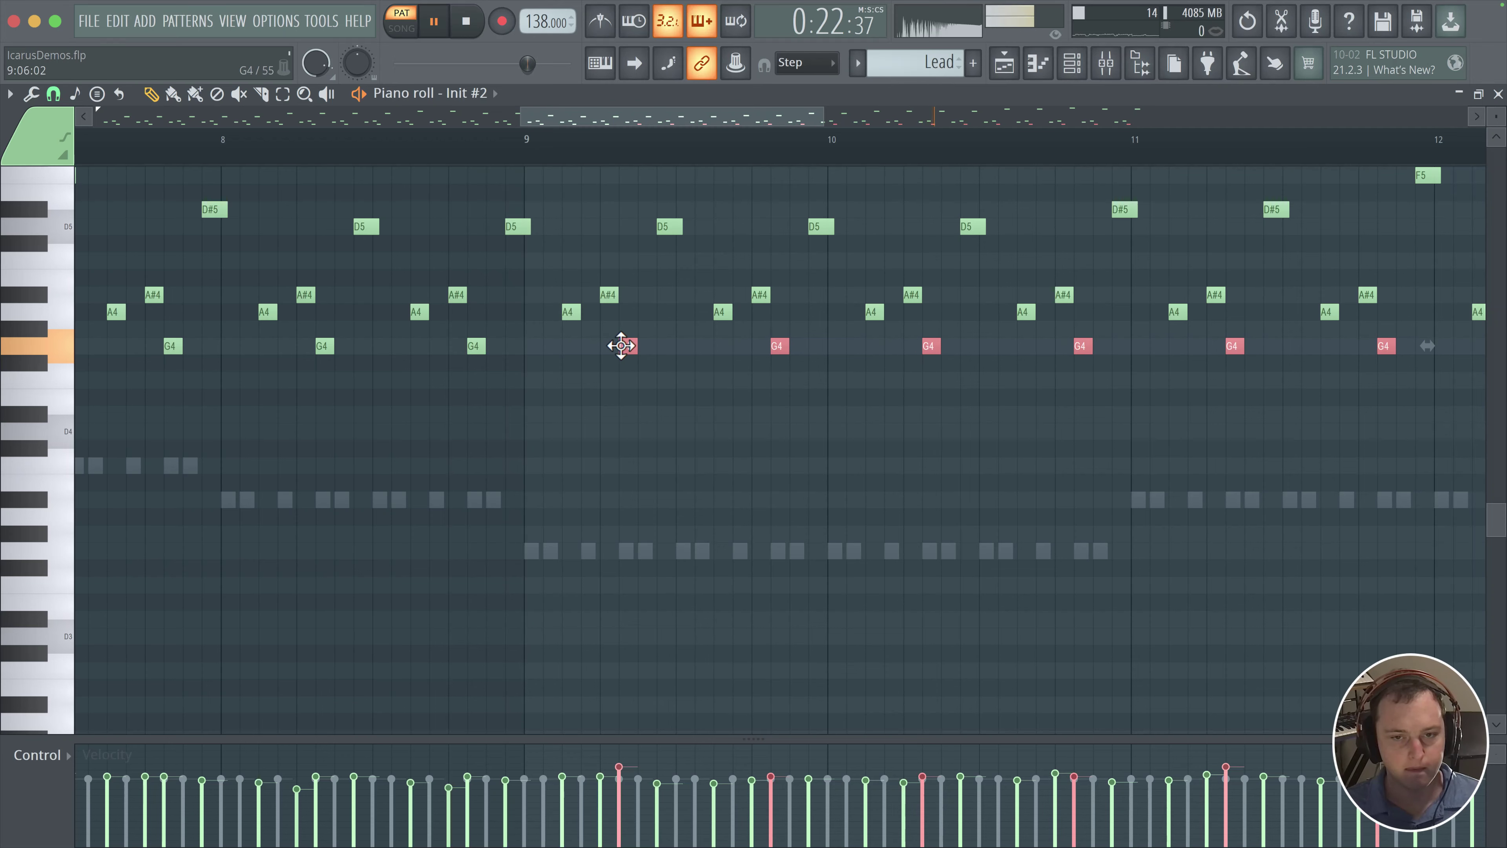
- Check the duplicated G4 notes in bars 14 to 16 and play the pattern from the start of bar 16
left_click_drag(418, 377, 627, 504)
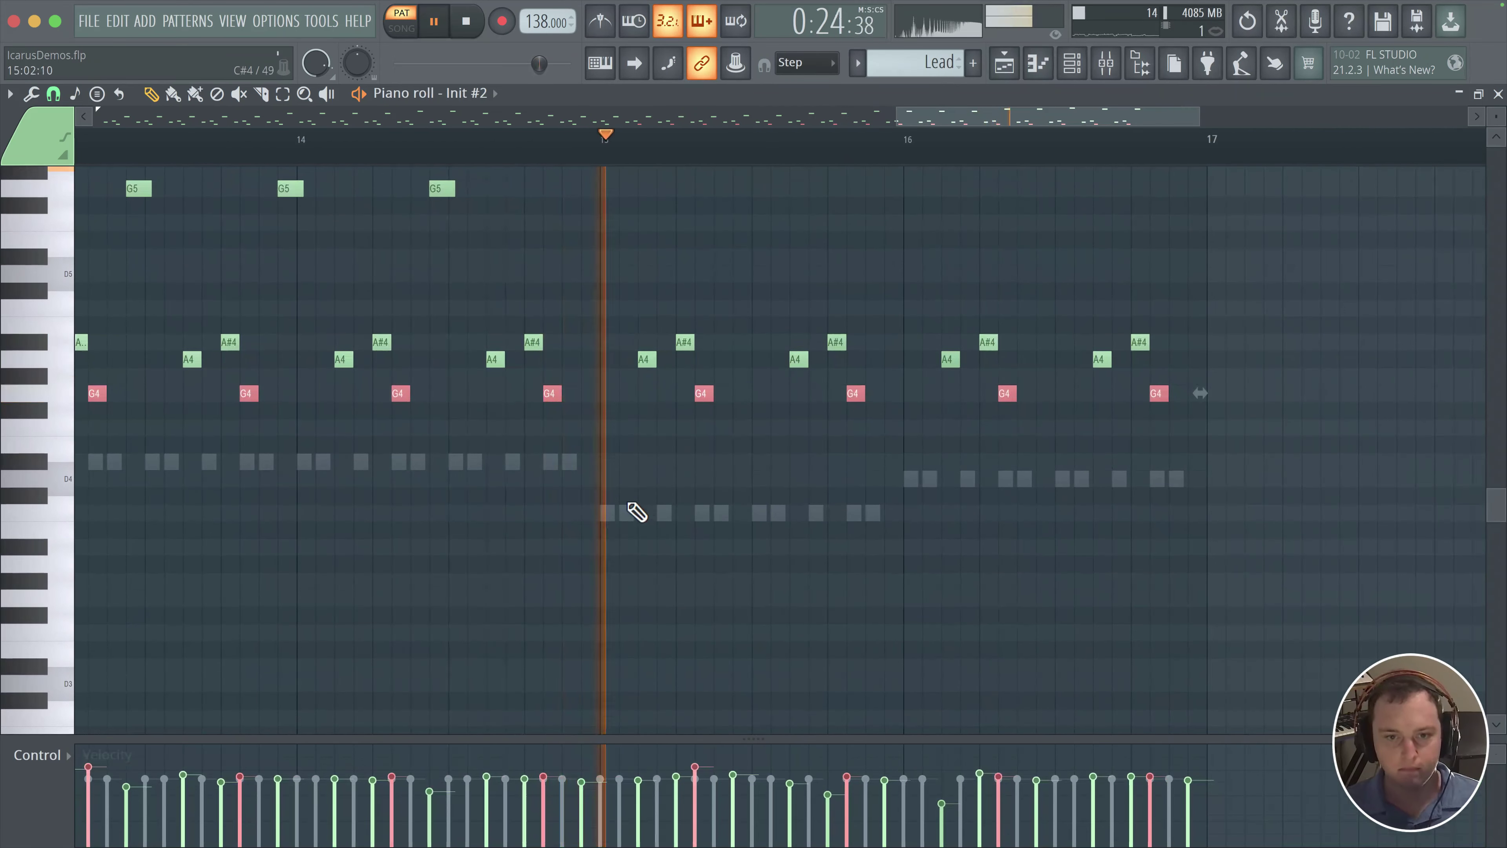
left_click(705, 511)
right_click(706, 513)
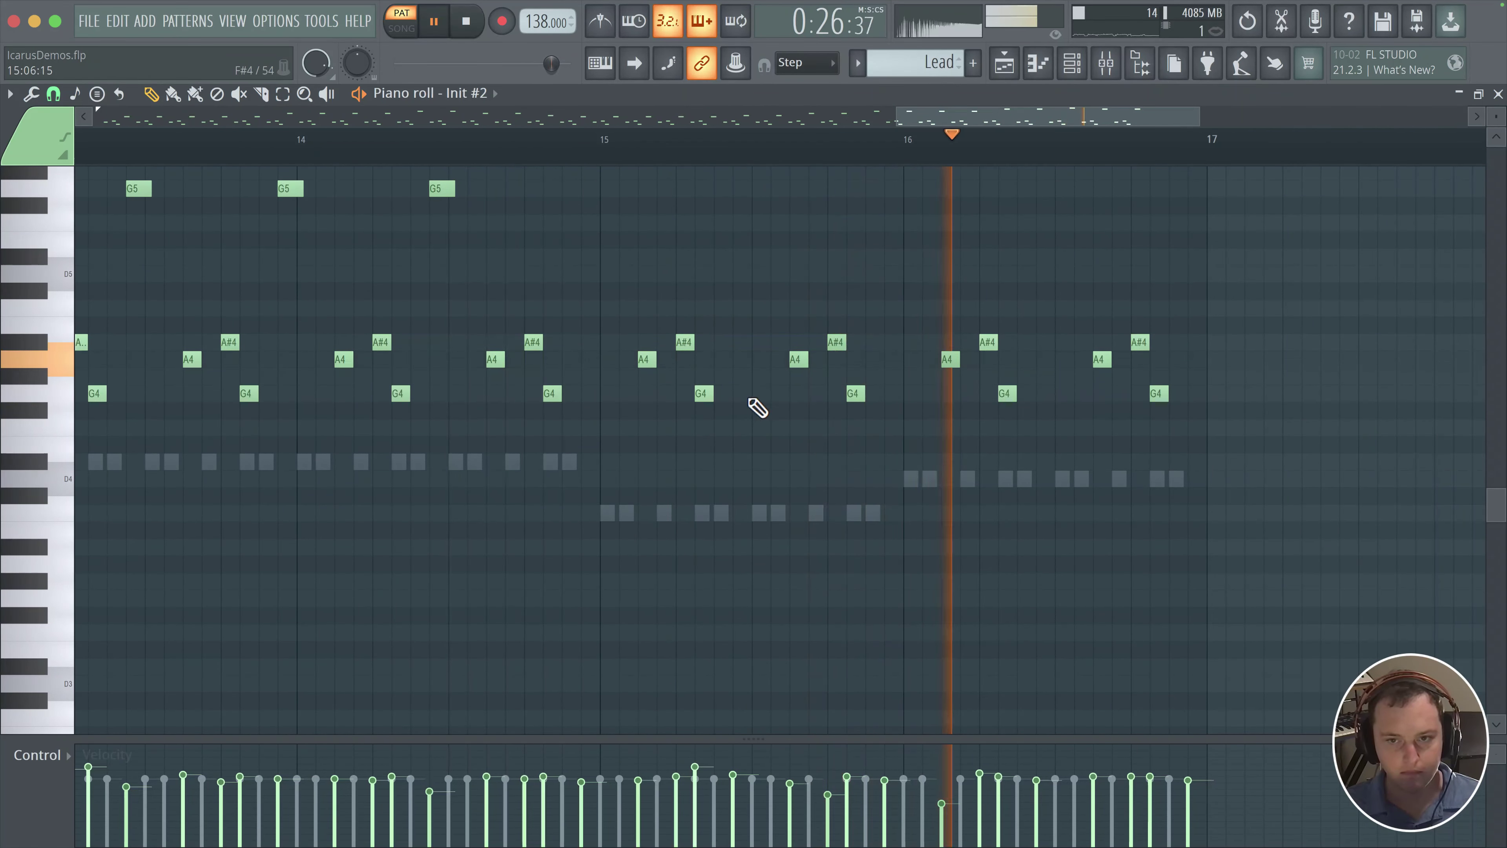
key("space")
left_click(1006, 479)
left_click_drag(982, 387, 1172, 410)
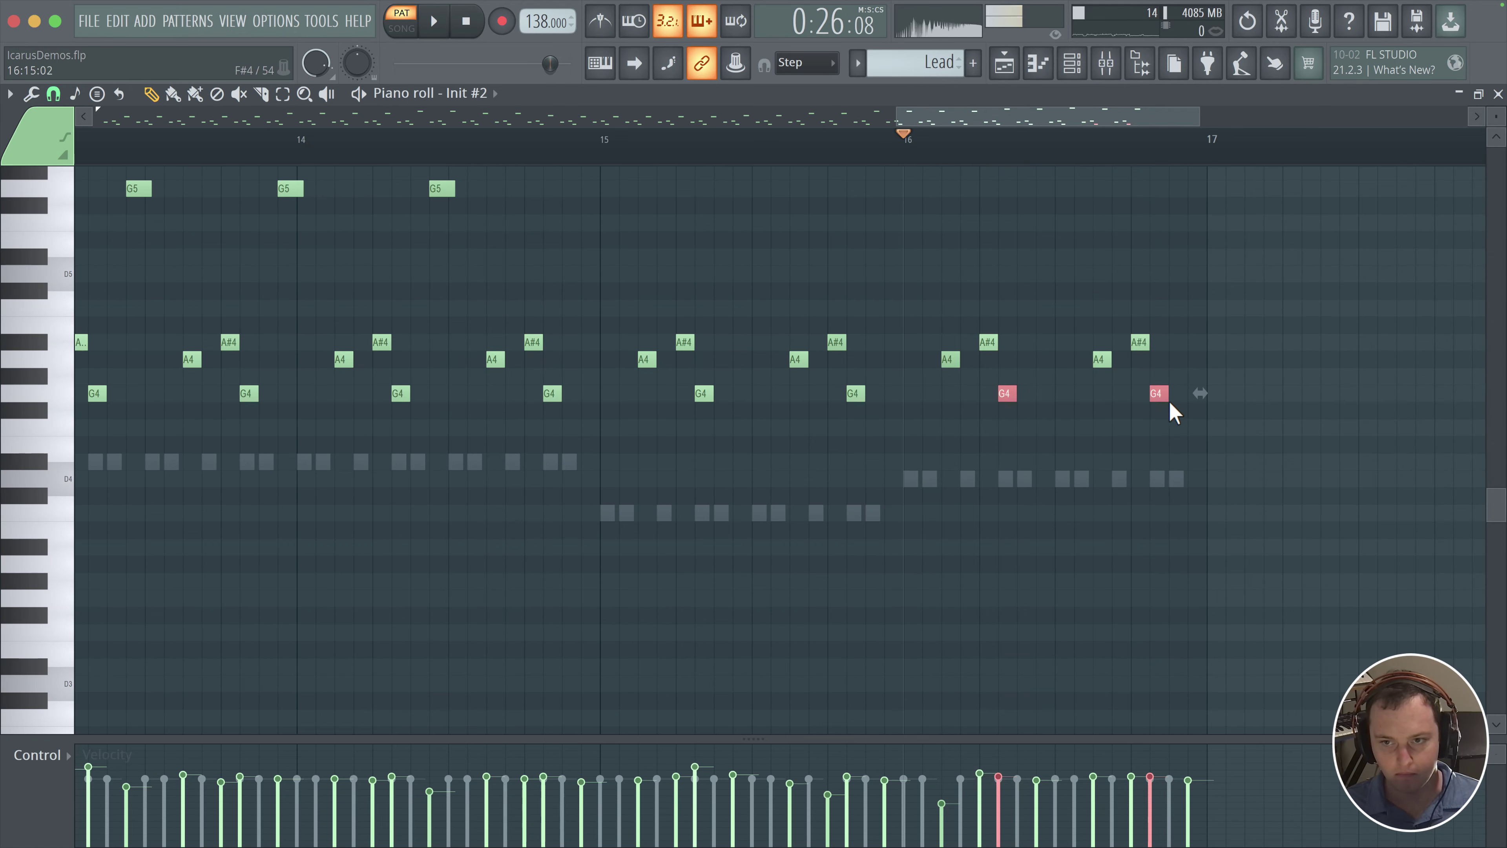
key("space")
left_click_drag(1165, 332, 1160, 394)
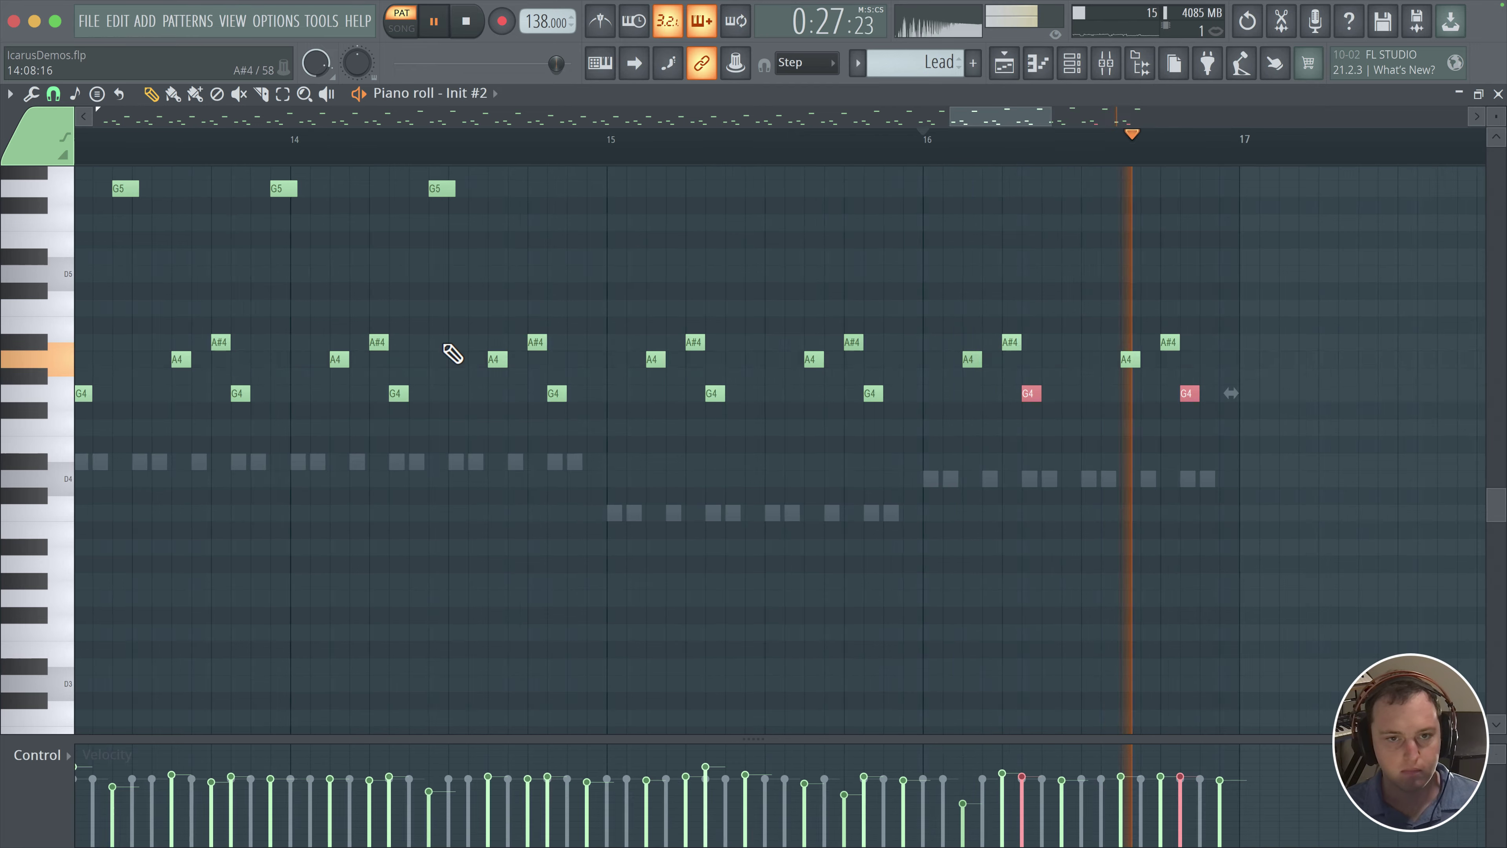
- Unmute the Lead channel in the channel rack and play it together with the Init #2 layer
scroll(475, 389, "down", 4)
scroll(474, 389, "down", 1)
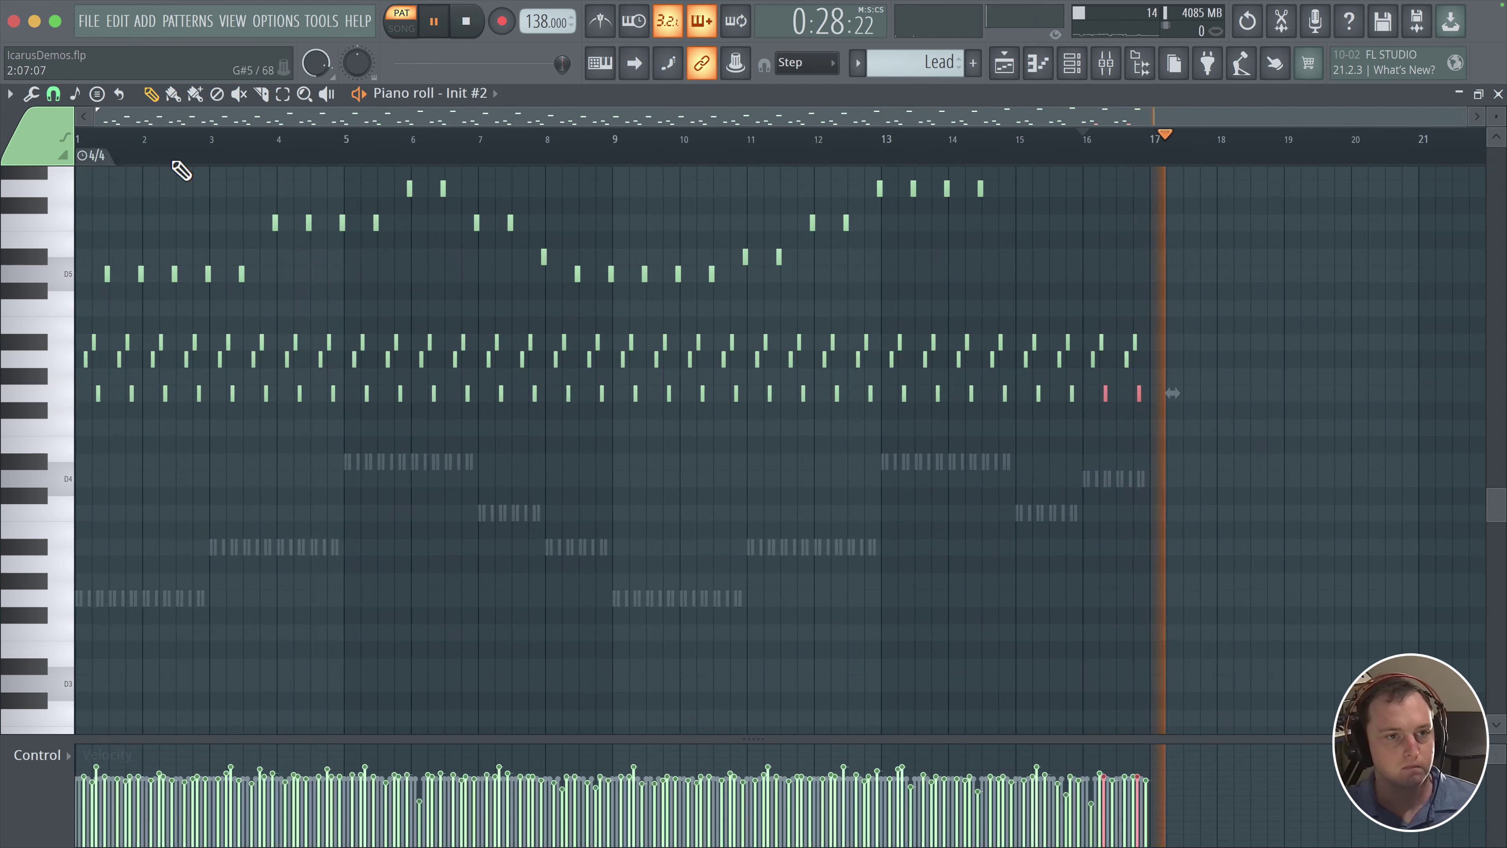
left_click(1107, 65)
left_click(1106, 64)
key("space")
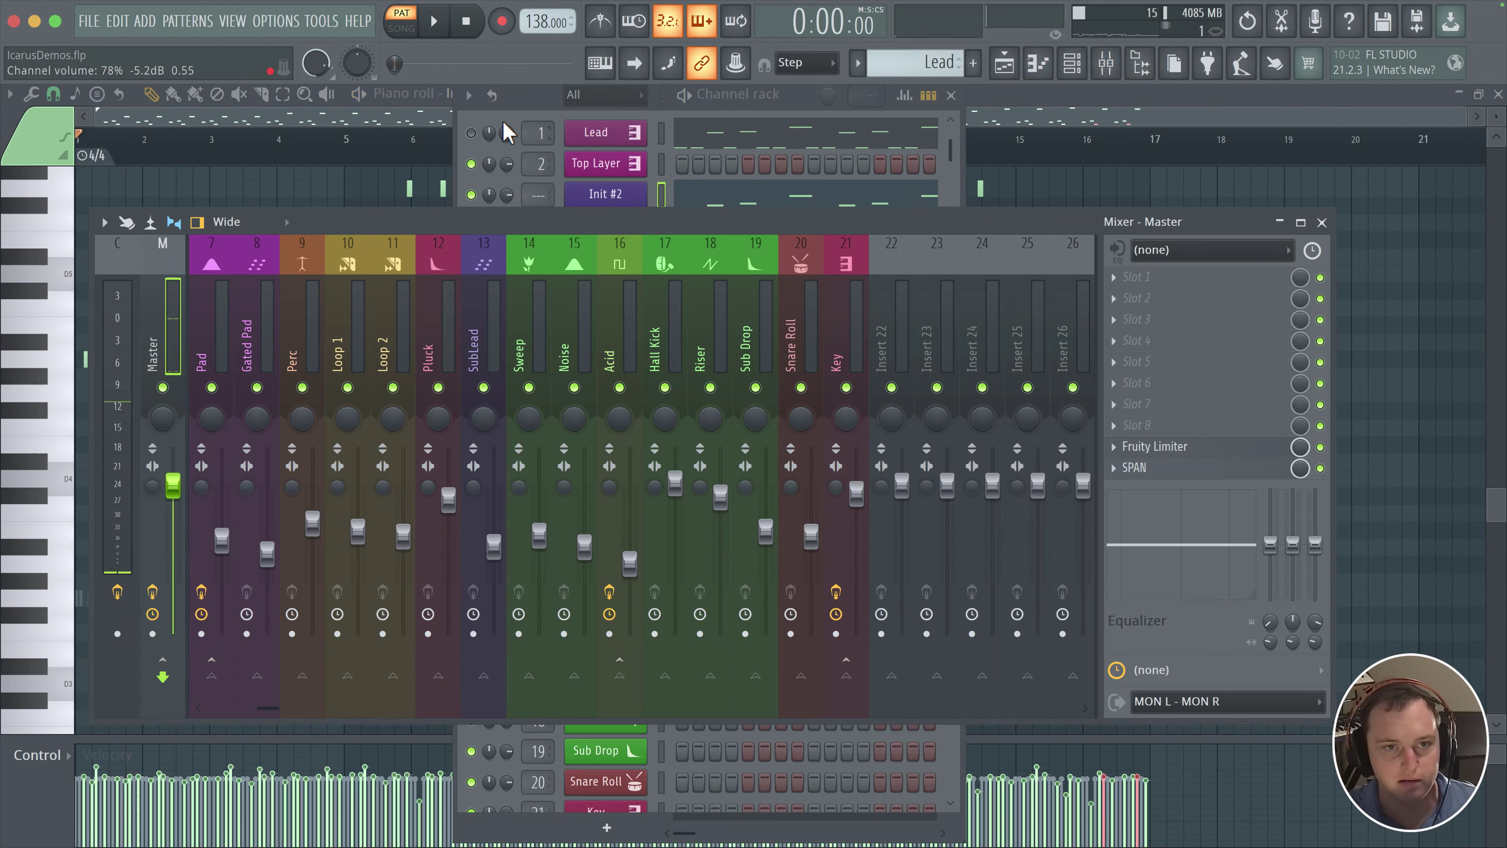
left_click(488, 137)
key("space")
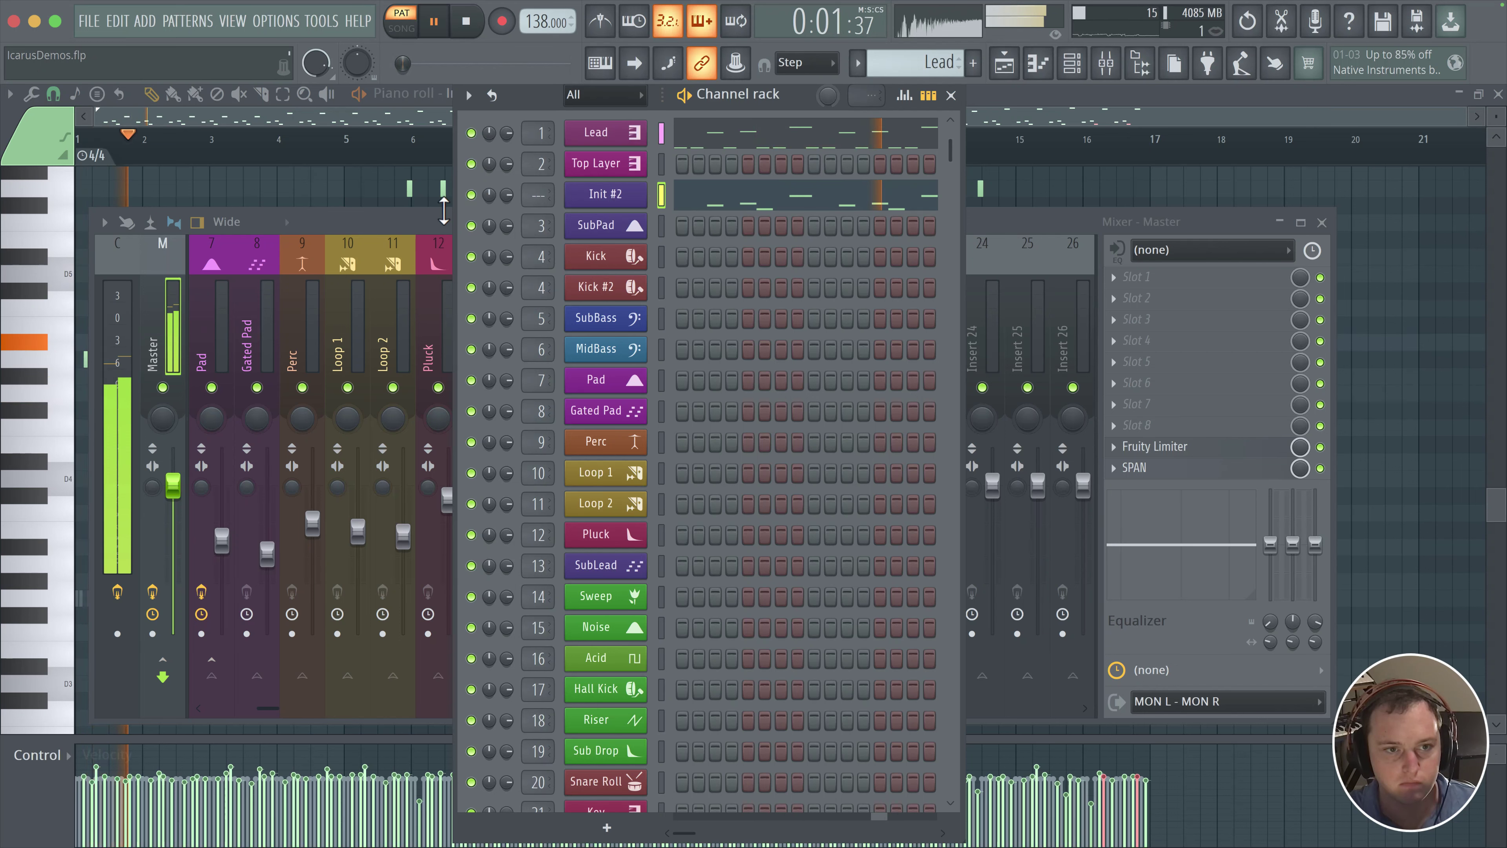
- Open the Init #2 synth from the channel rack and set oscillator 1's volume to about 38
left_click(1071, 63)
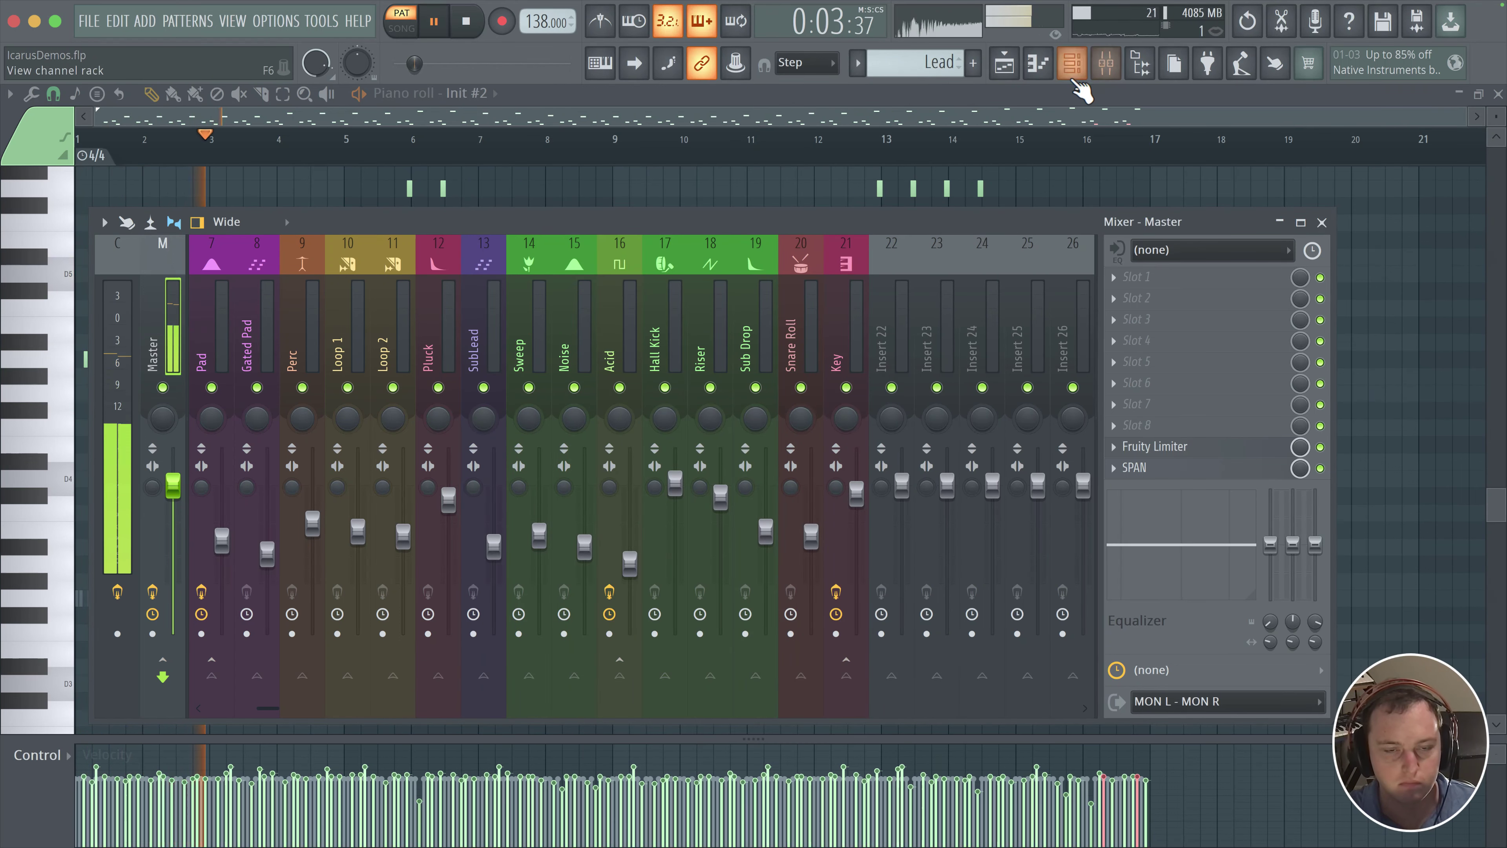
left_click(1071, 63)
left_click(621, 201)
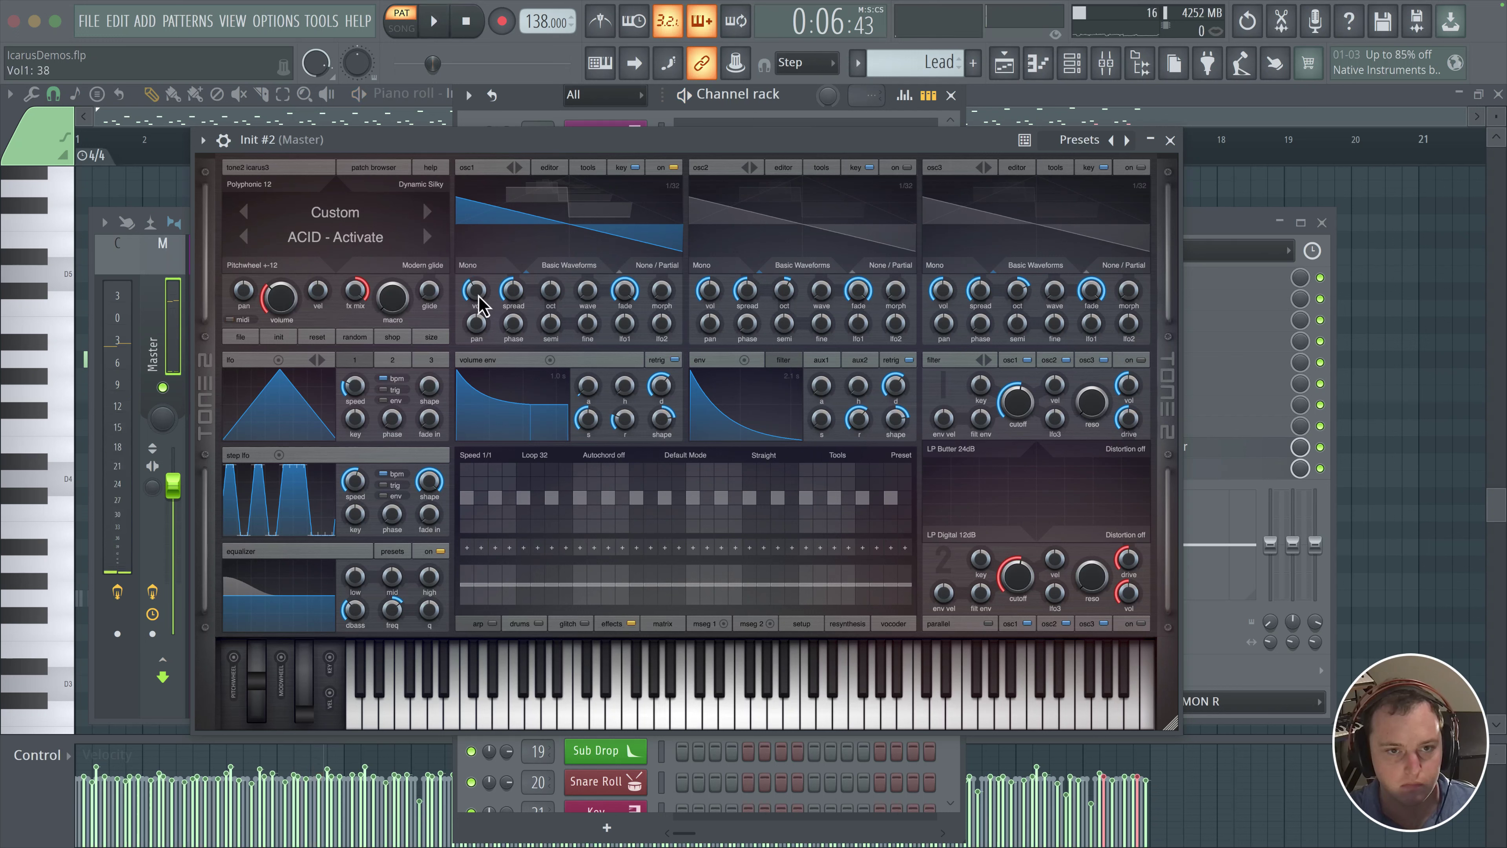
key("space")
left_click_drag(481, 300, 484, 296)
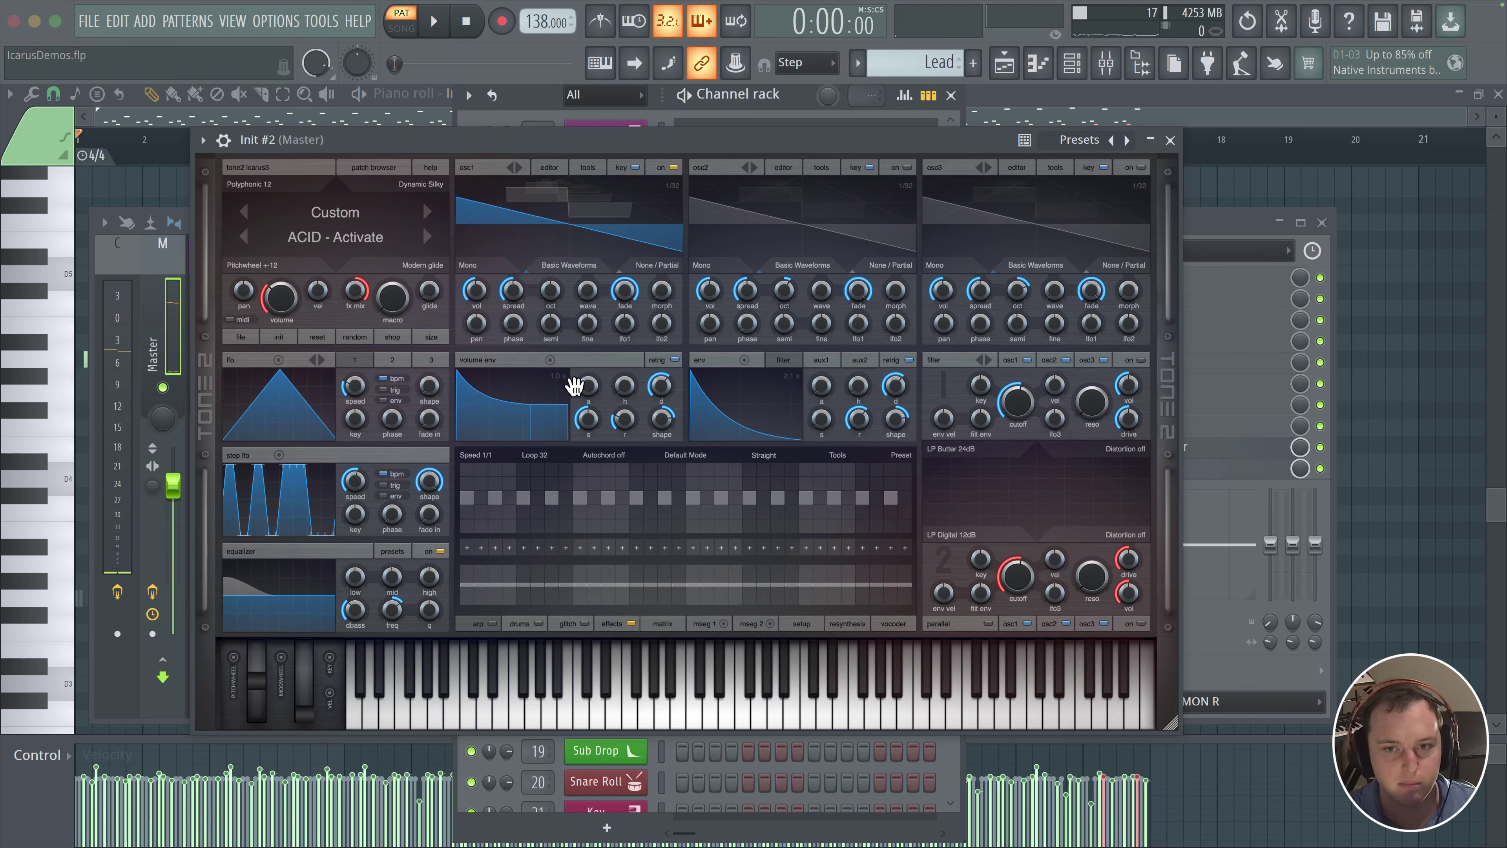
- Turn on the first filter with its cutoff at about 661 Hz, and set the volume envelope to sustain 68 and release 0.125 s
left_click_drag(1023, 400, 1023, 410)
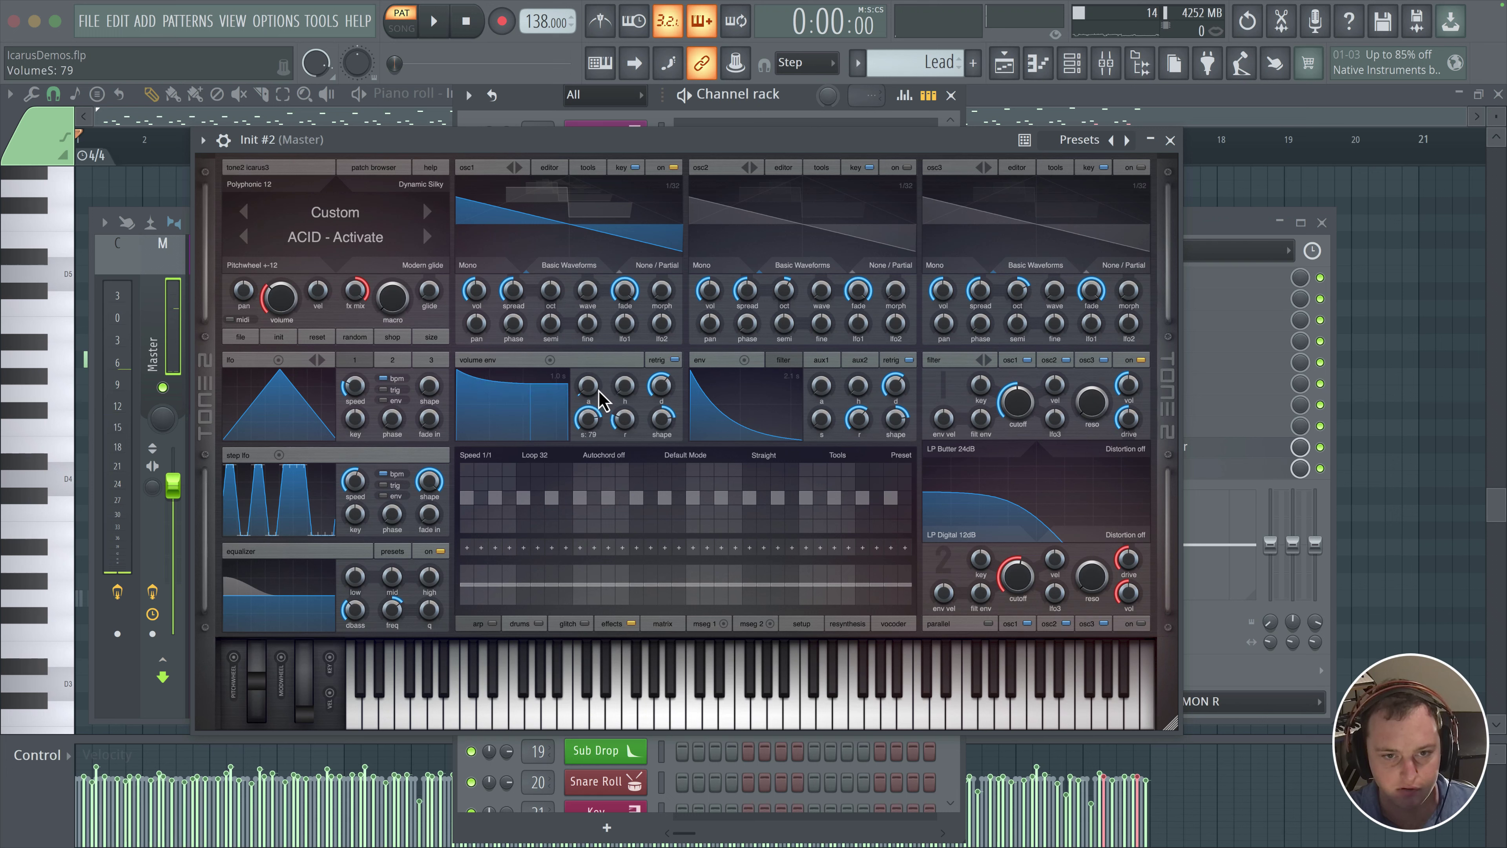
scroll(638, 409, "up", 2)
key("space")
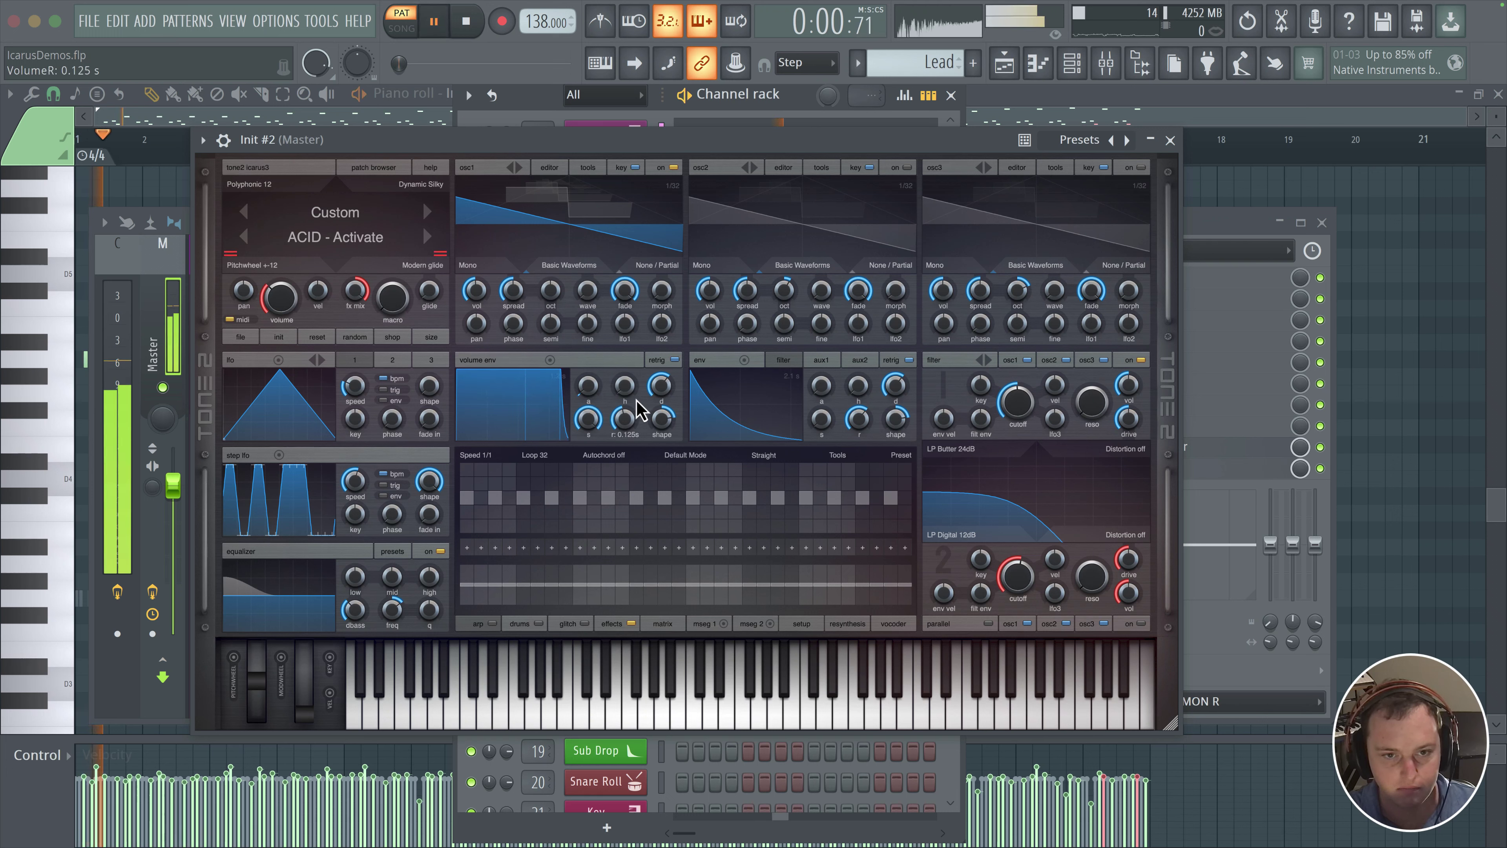
left_click_drag(584, 425, 569, 451)
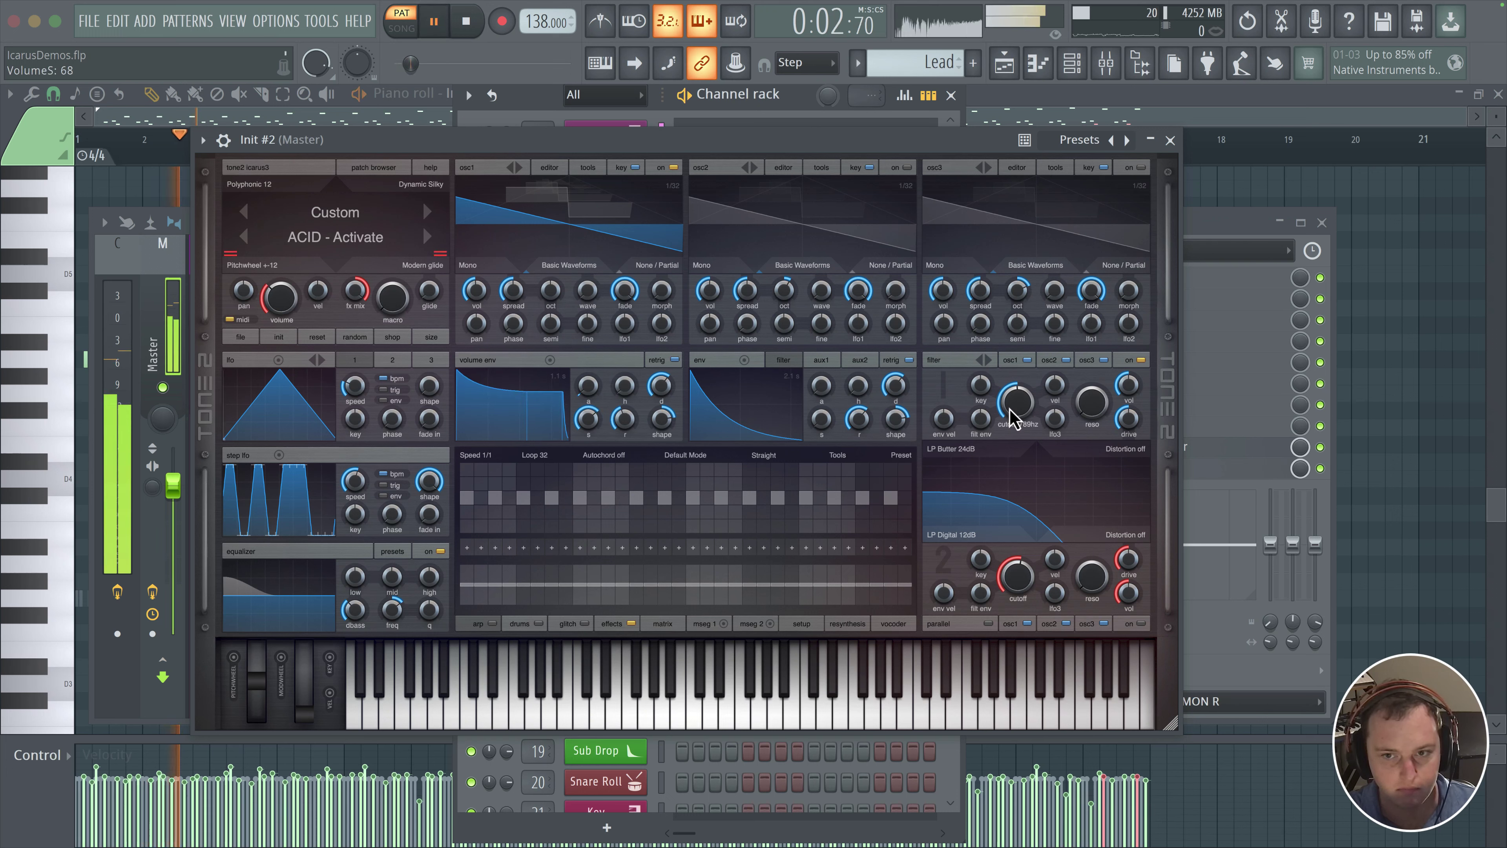
mouse_move(1011, 419)
left_mouse_down()
mouse_move(999, 397)
mouse_move(985, 427)
mouse_move(988, 404)
mouse_move(1007, 407)
left_mouse_up()
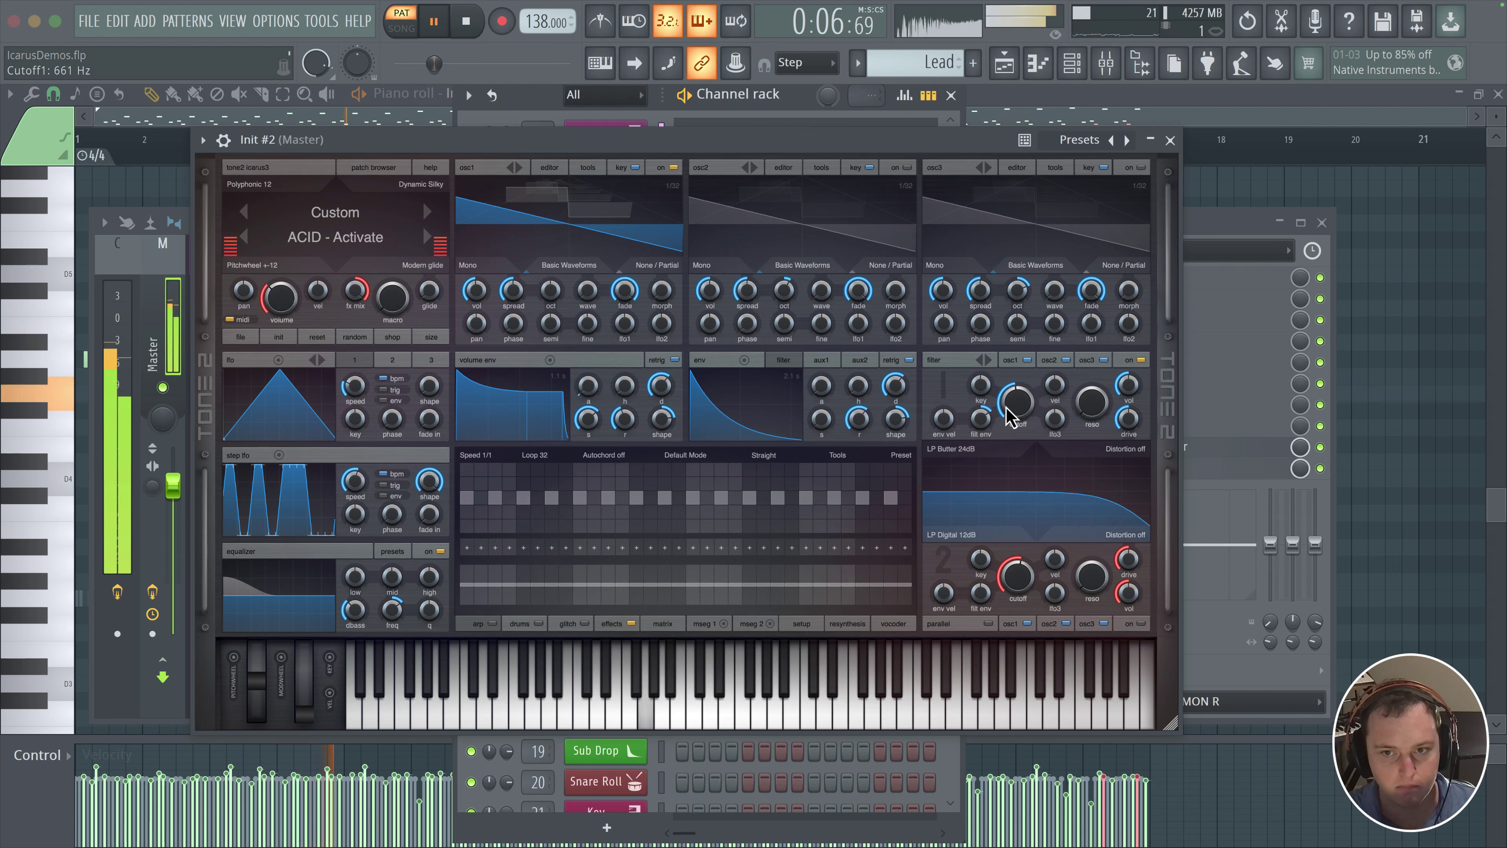
key("space")
- Switch oscillator 1 from Mono to Stereo mode and set its spread to about 31
left_click(469, 265)
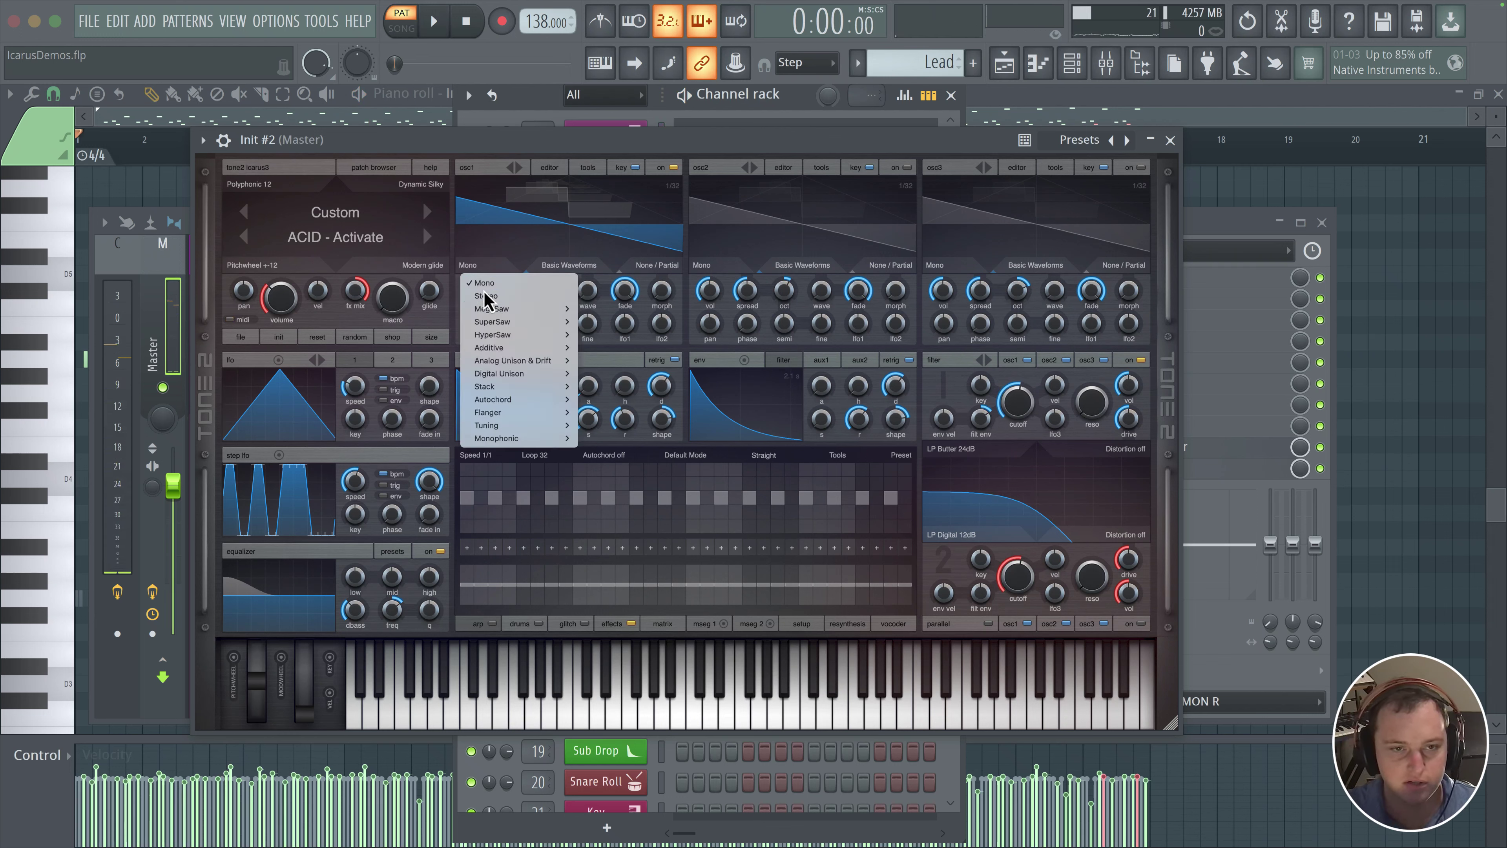
left_click(486, 297)
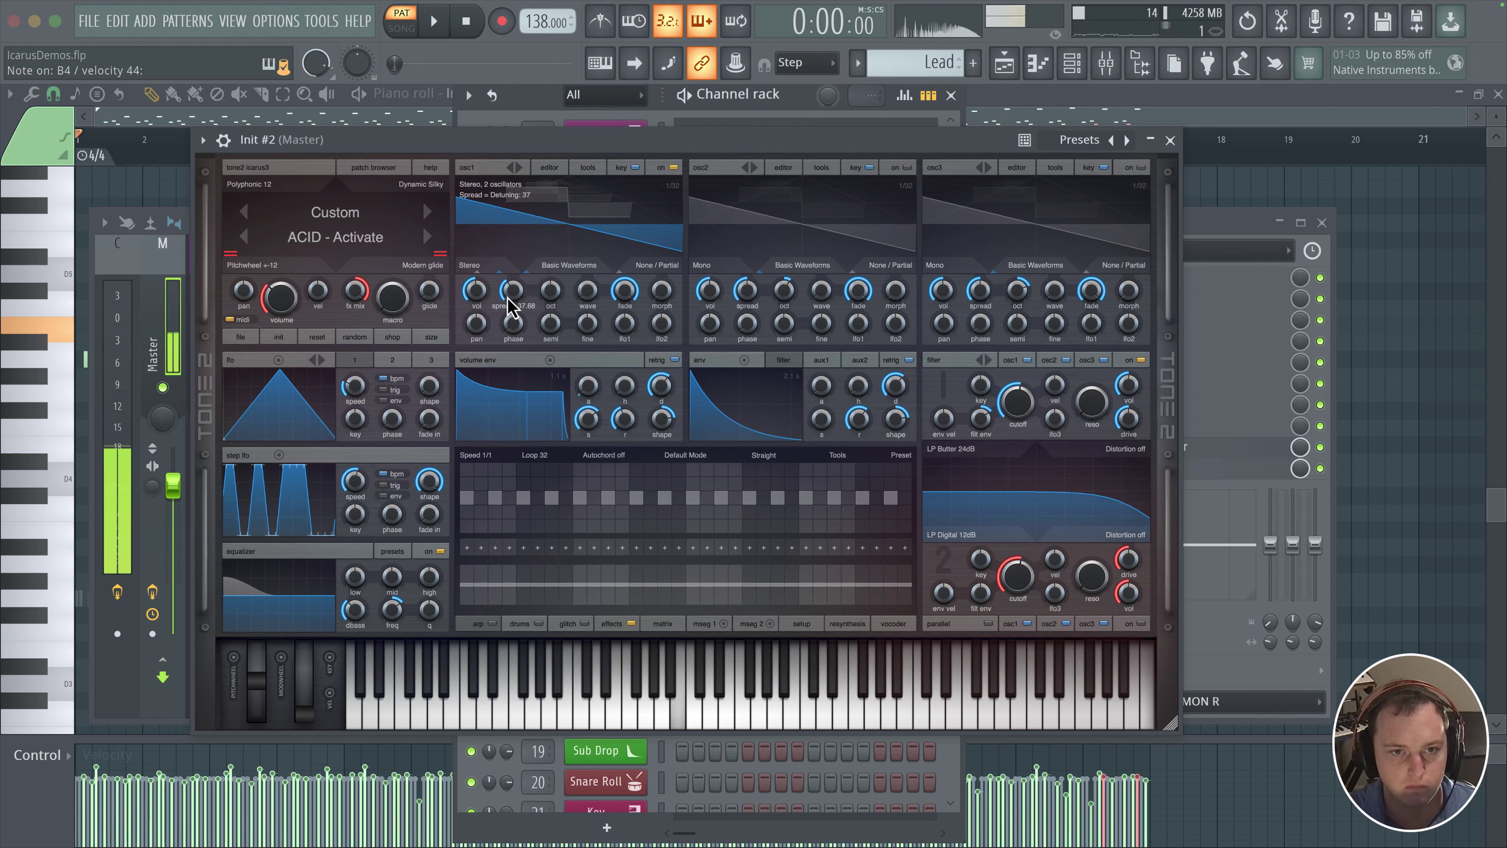
left_click_drag(507, 298, 505, 301)
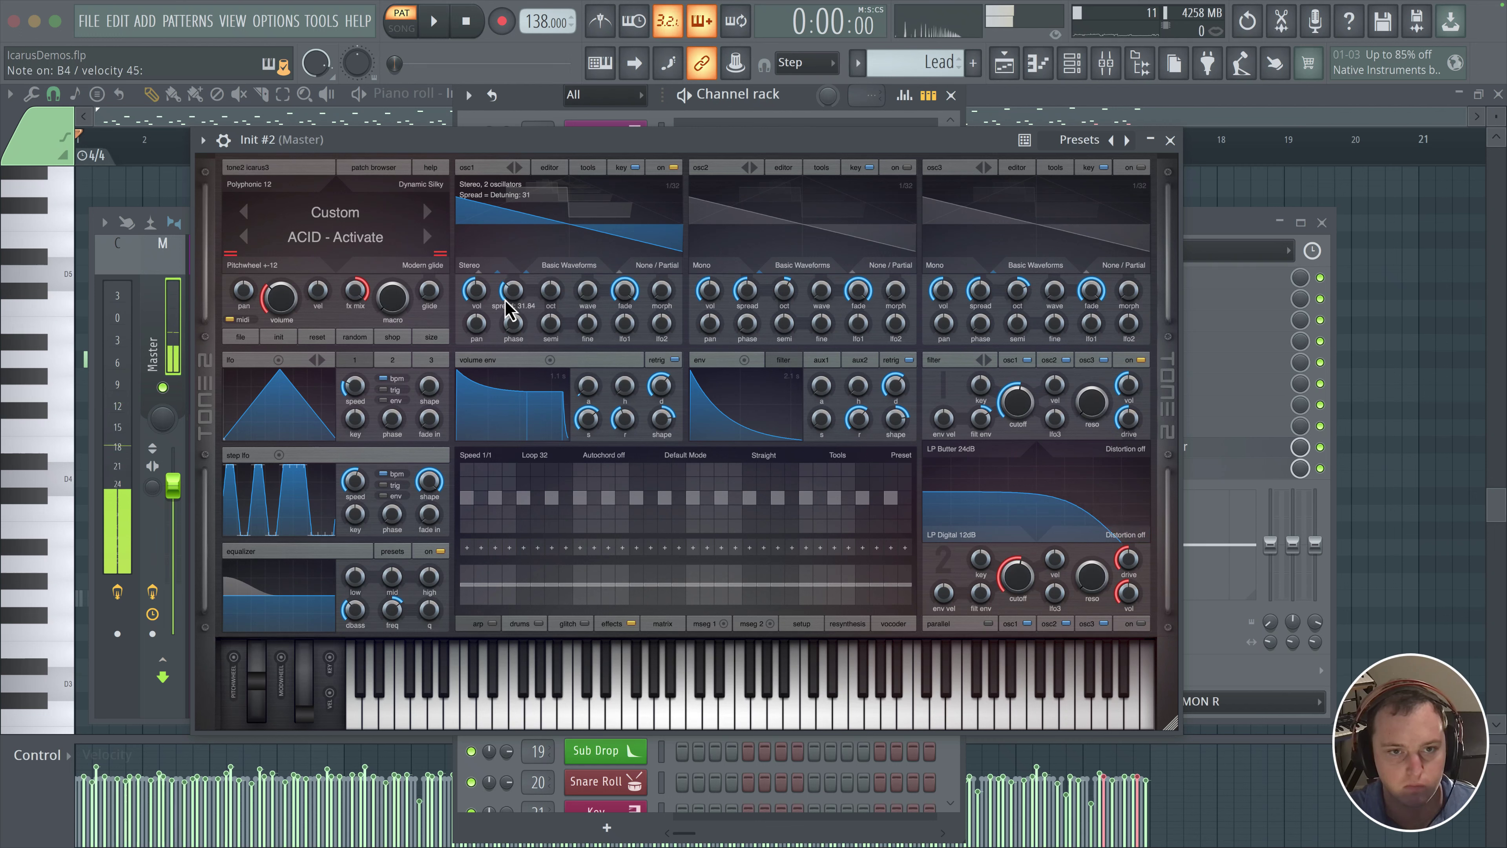
- Turn on oscillator 2 in JP8000 supersaw mode and remove the equalizer's bass boost
left_click(708, 271)
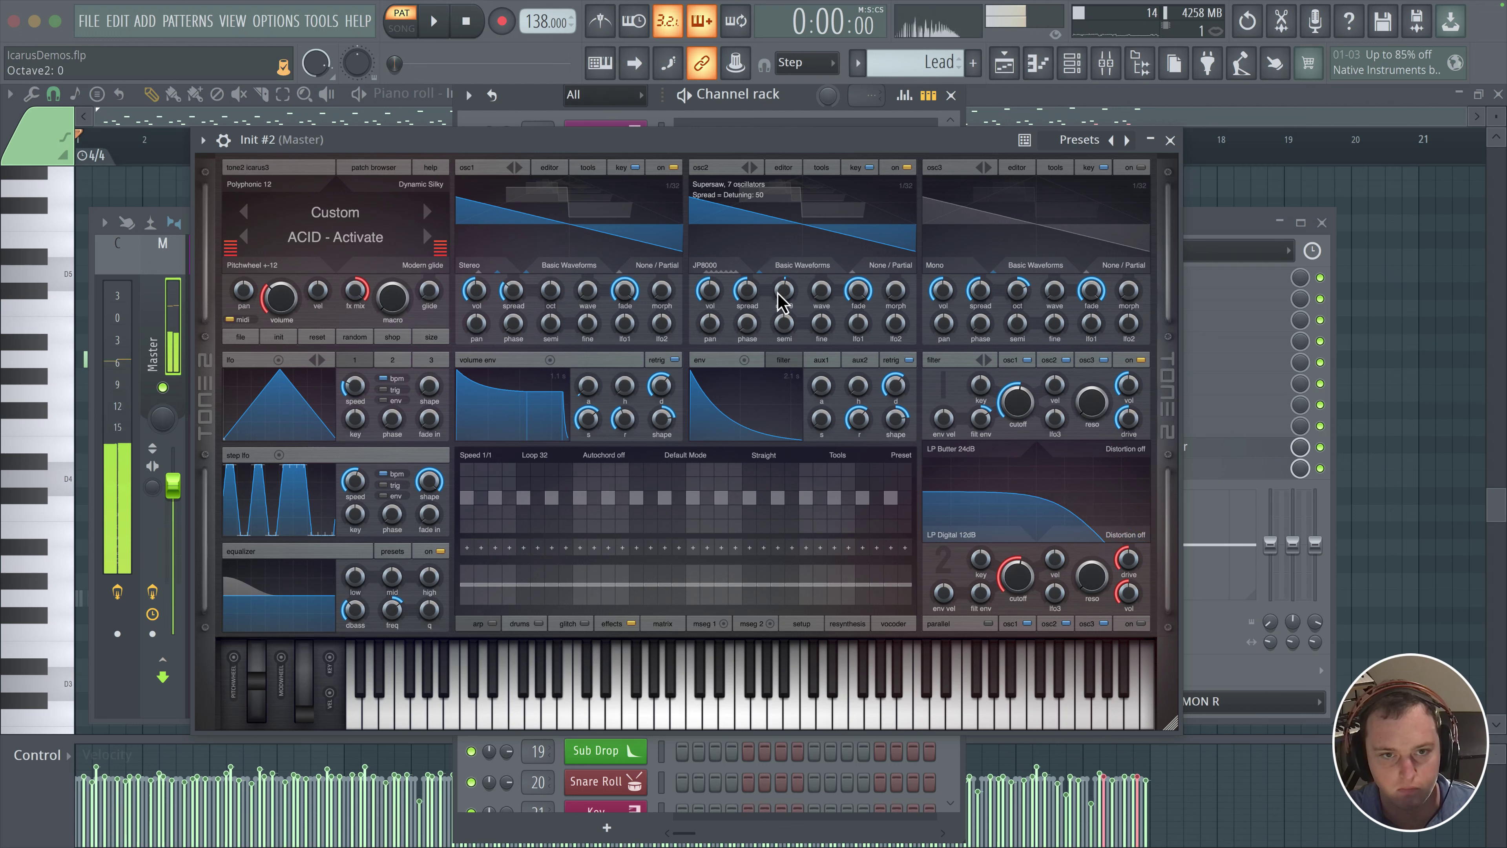
mouse_move(720, 291)
left_mouse_down()
mouse_move(708, 313)
mouse_move(733, 299)
left_mouse_up()
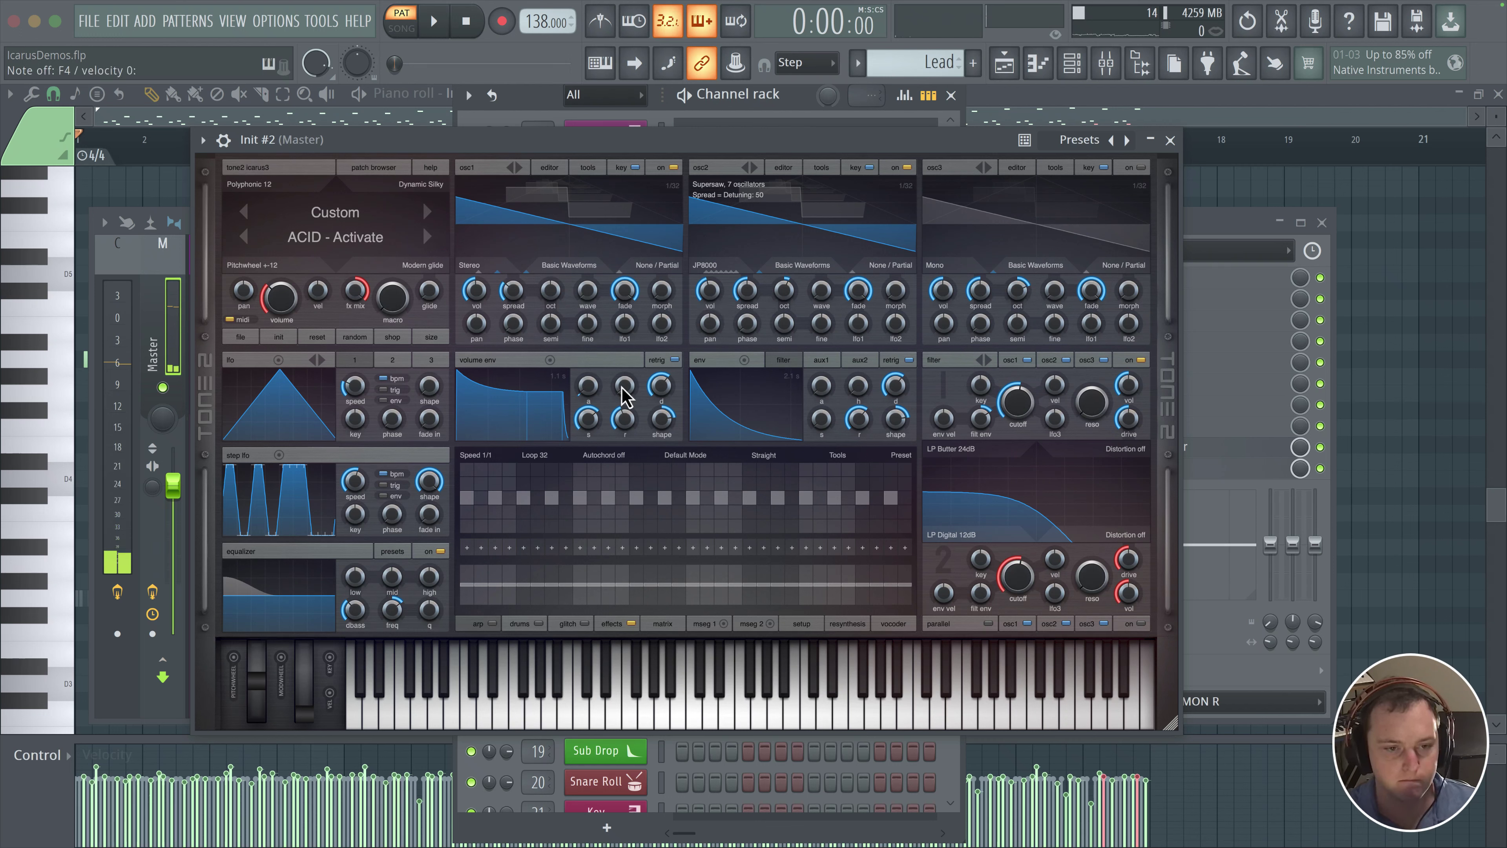
left_click_drag(349, 608, 344, 652)
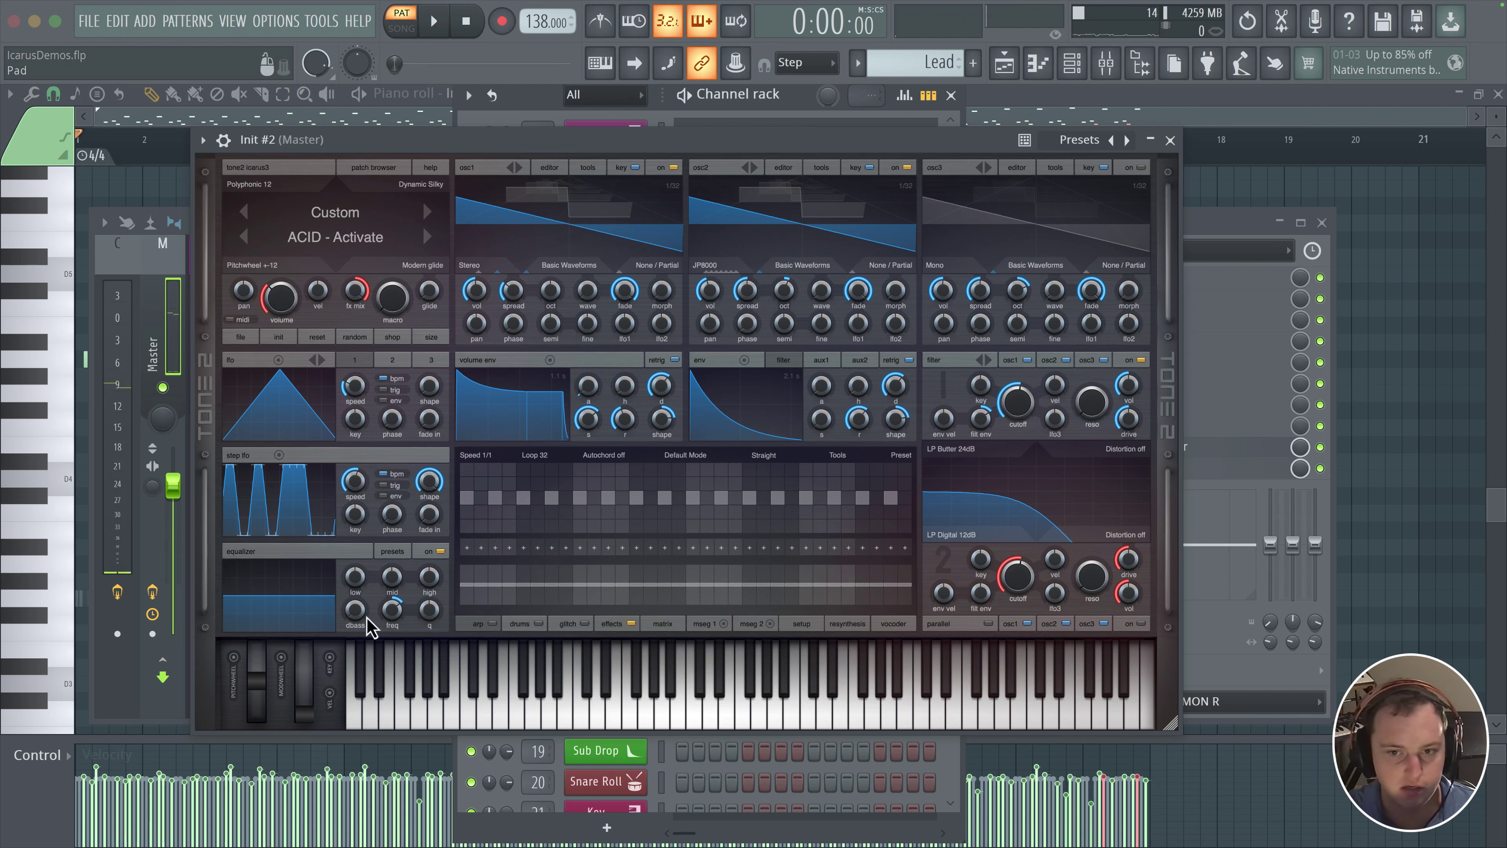
- Raise the first filter's cutoff to about 2297 Hz during playback and adjust the volume envelope's release
key("space")
mouse_move(1011, 423)
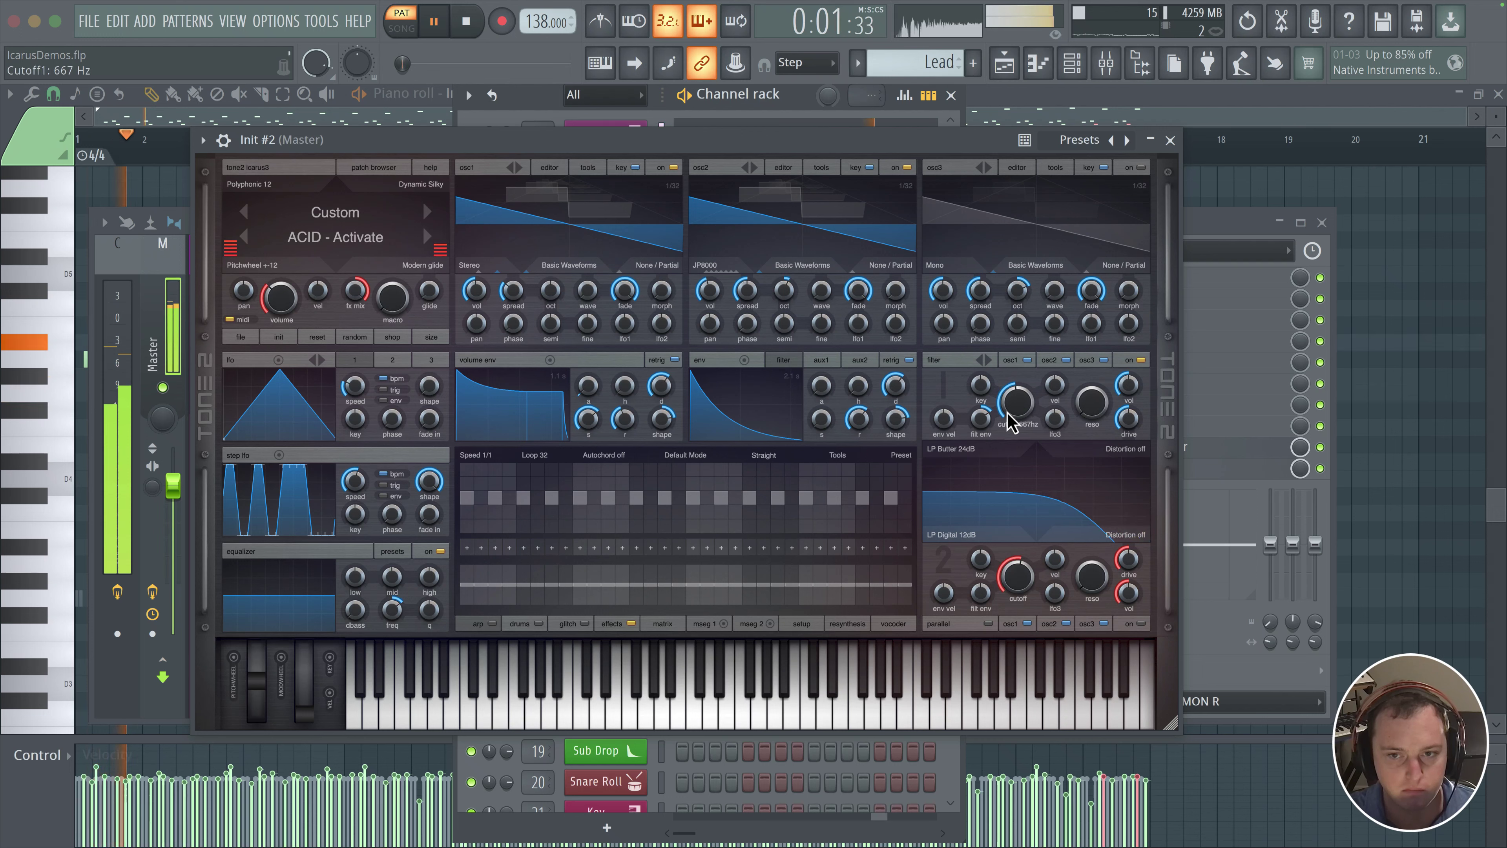
left_click_drag(1007, 423, 1011, 400)
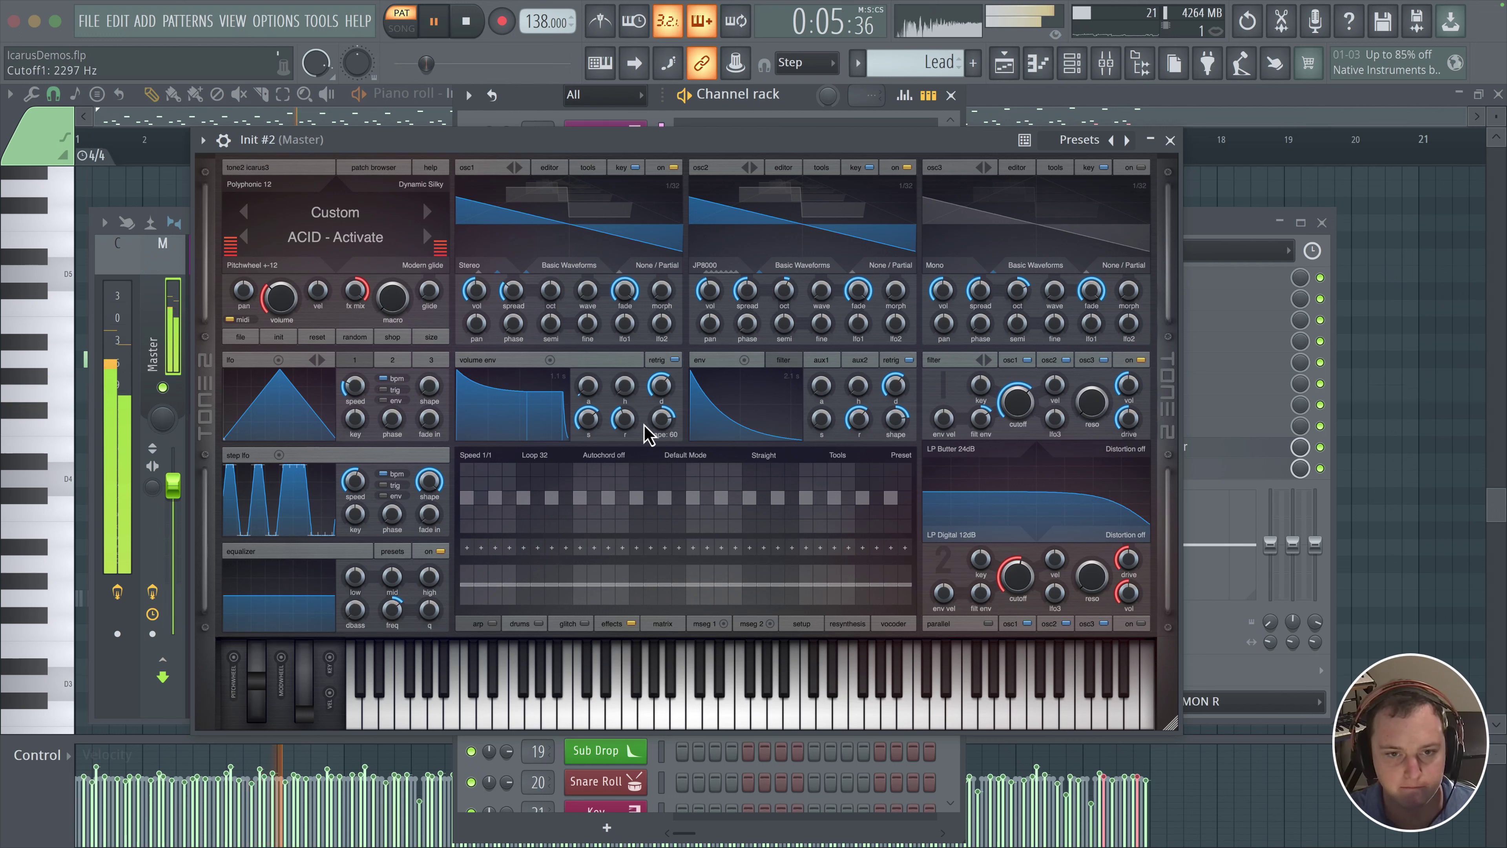
left_click_drag(635, 423, 647, 439)
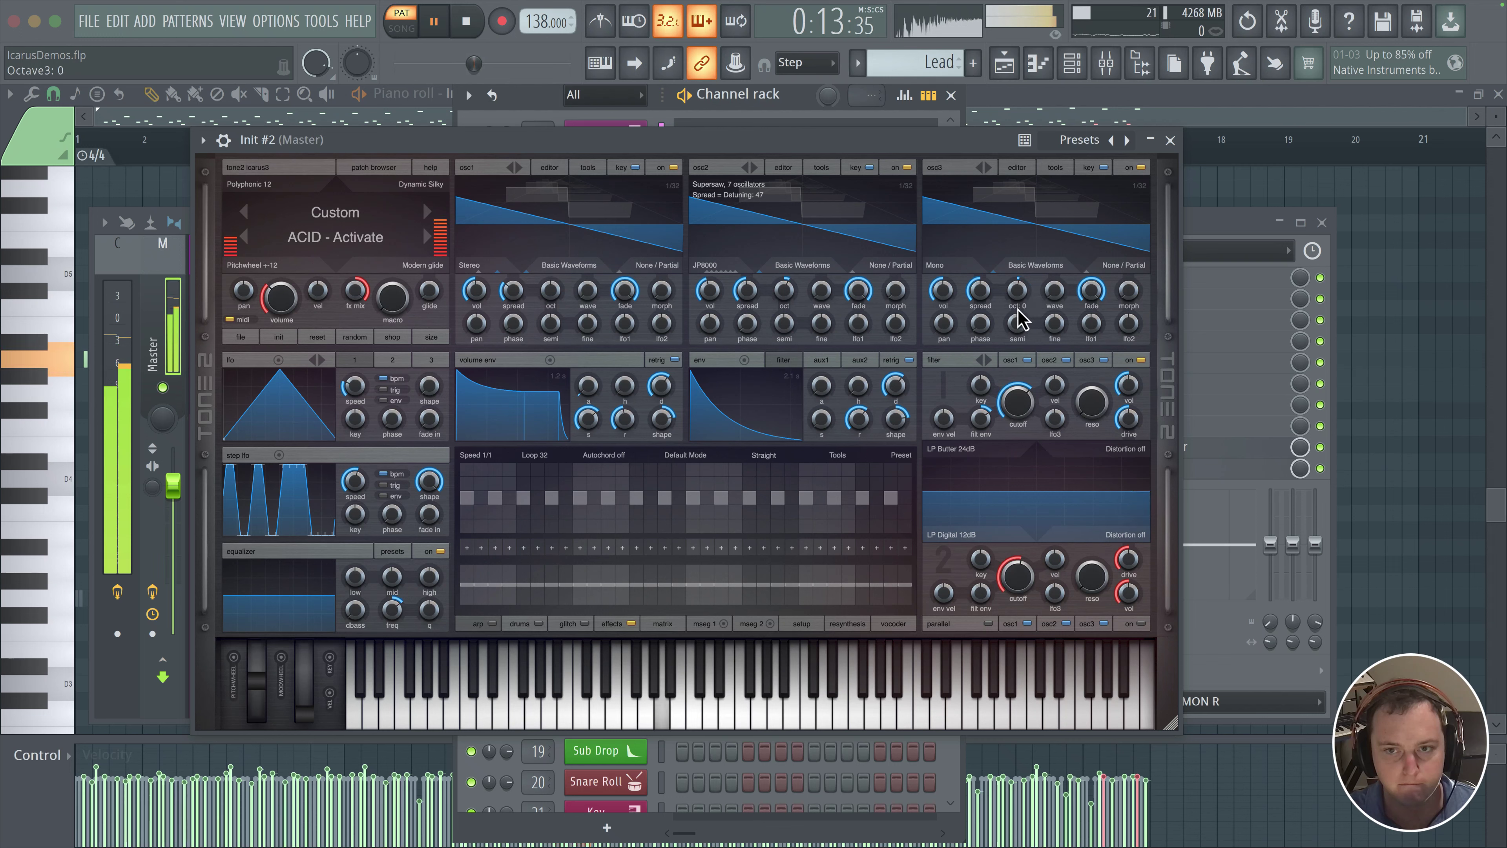
- Turn off oscillator 3 and lower oscillator 1's volume to 28
left_click(1141, 168)
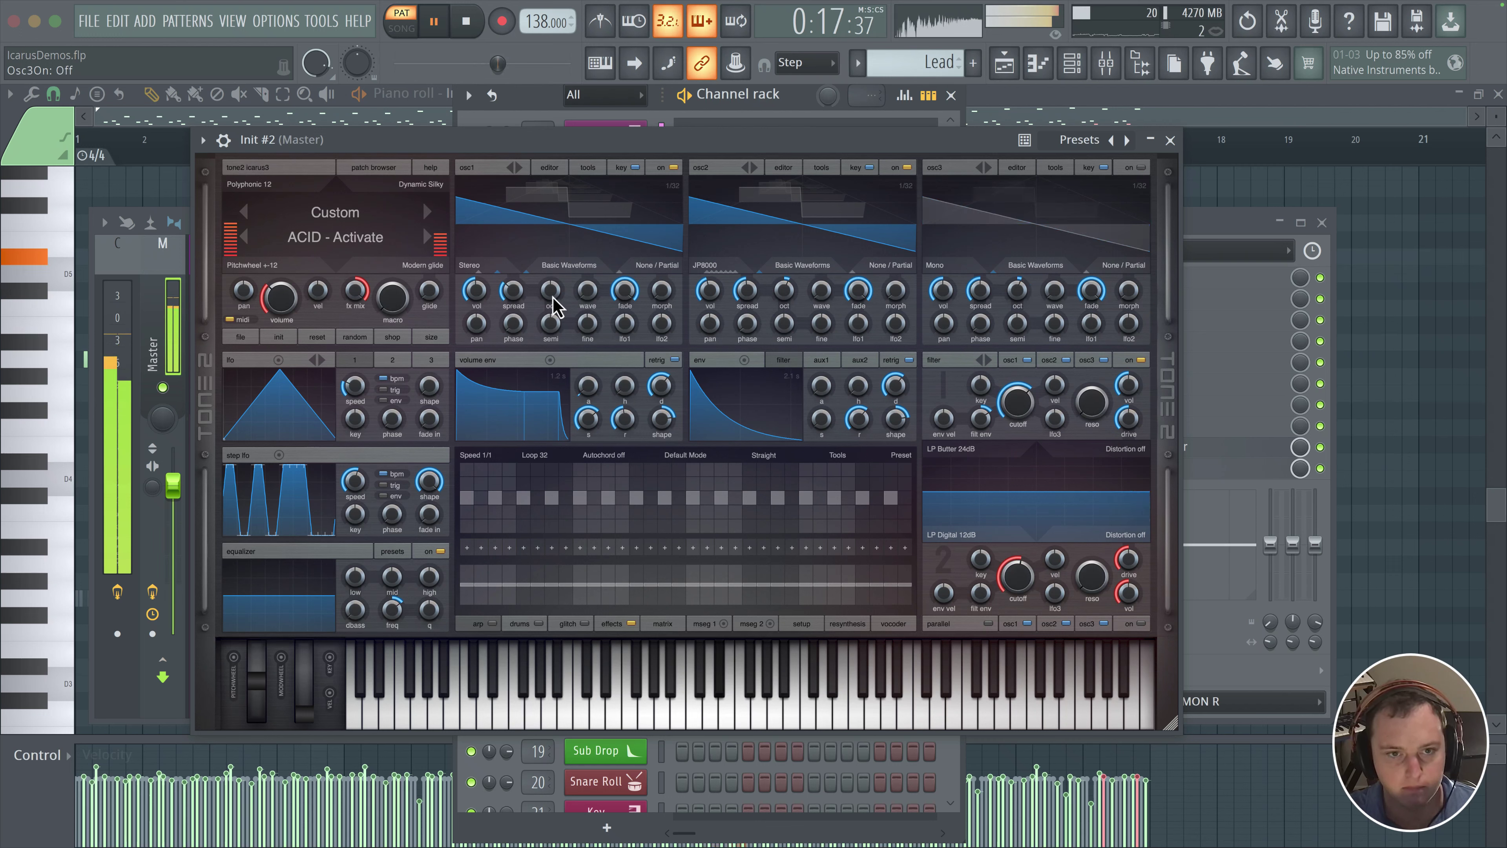
left_click_drag(474, 298, 473, 298)
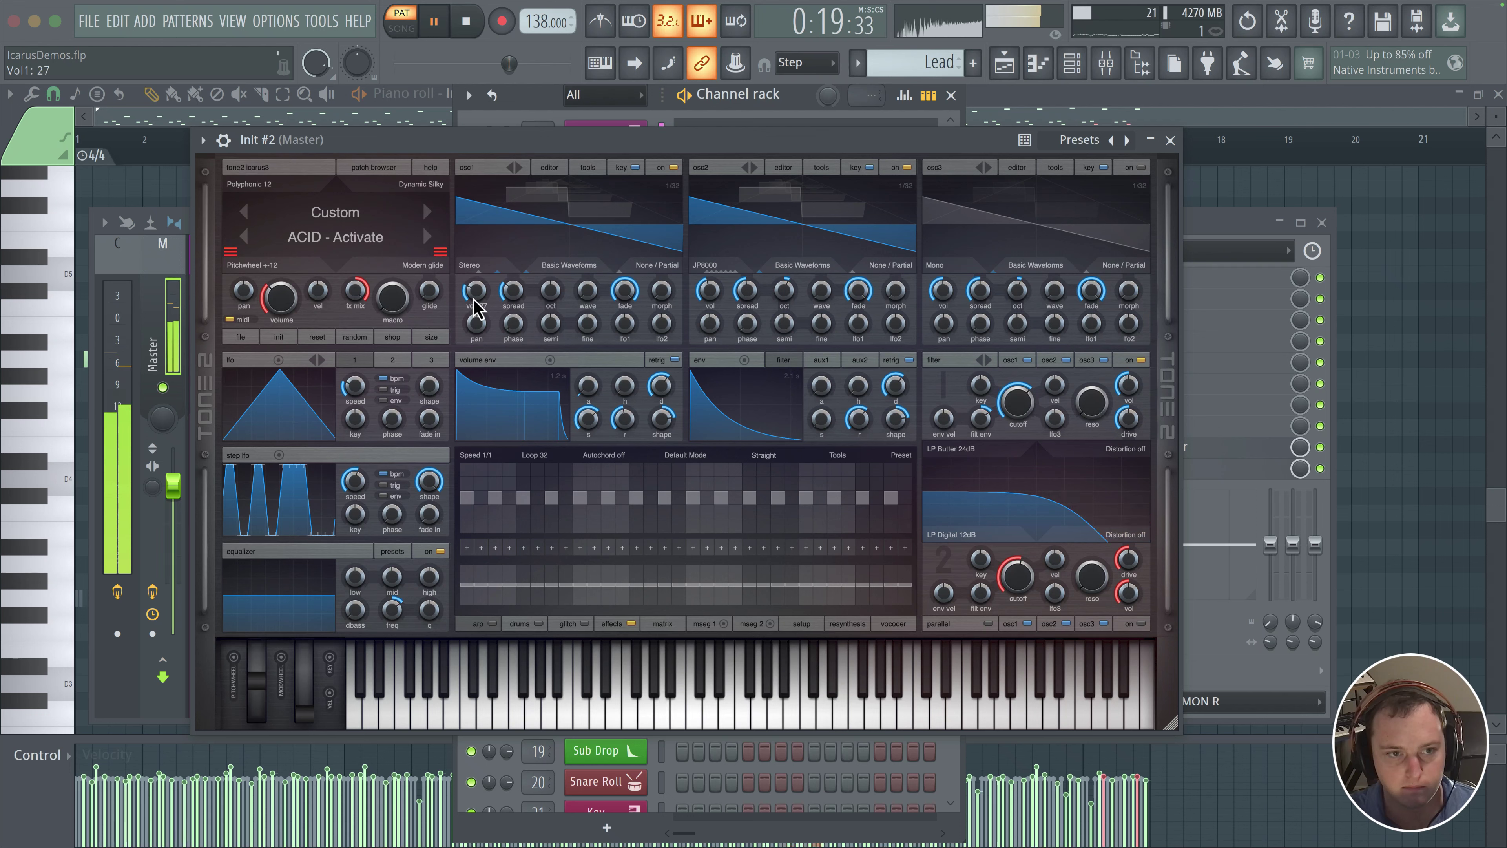
- Add a Reverb Plate effect in the FX2 slot with a 21% mix and a frequency of 1350 Hz
left_click(613, 623)
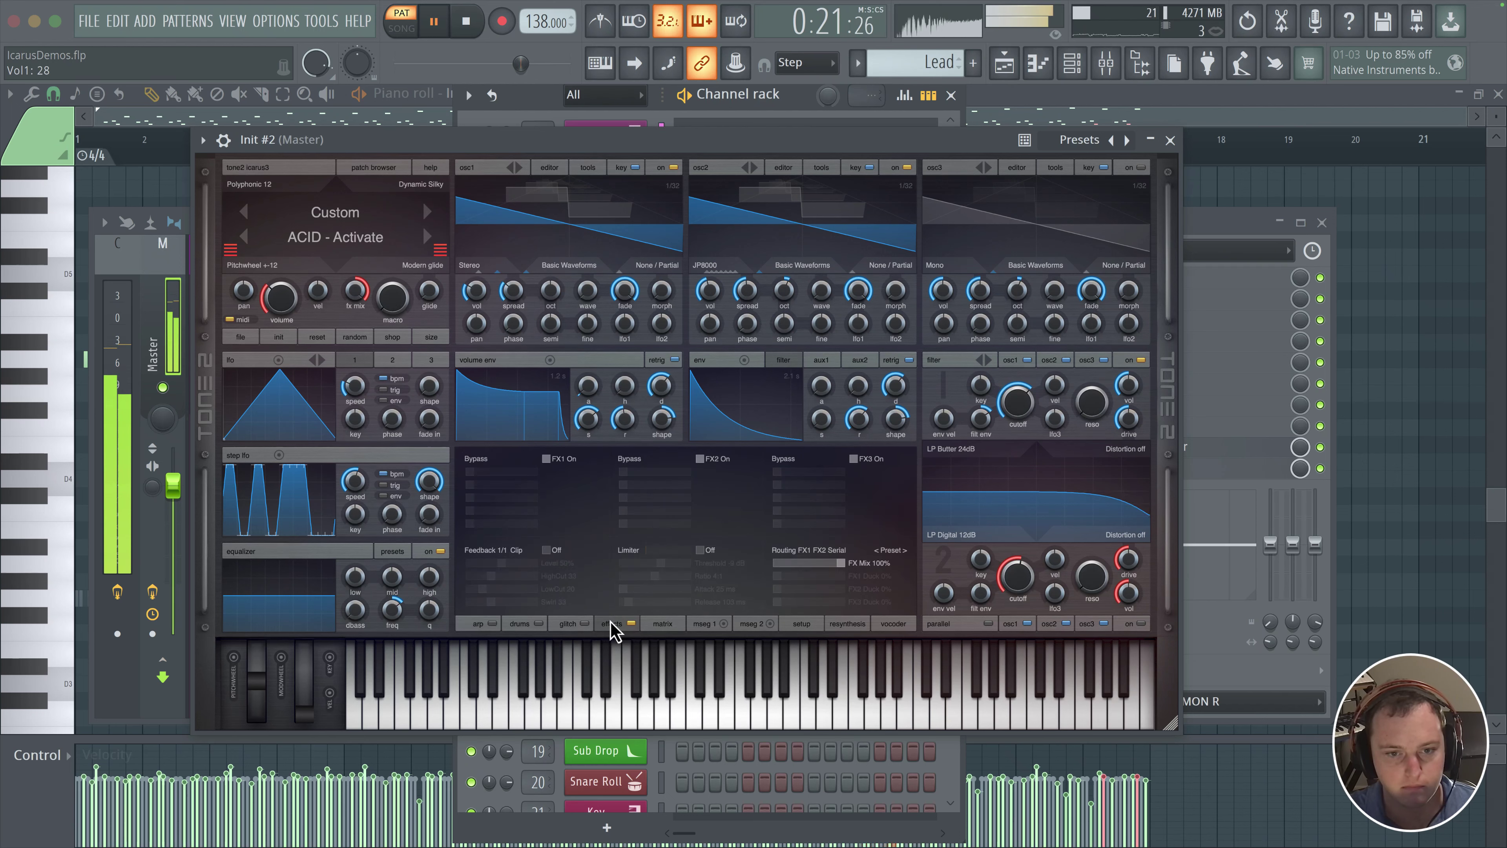
key("space")
left_click(634, 458)
mouse_move(652, 491)
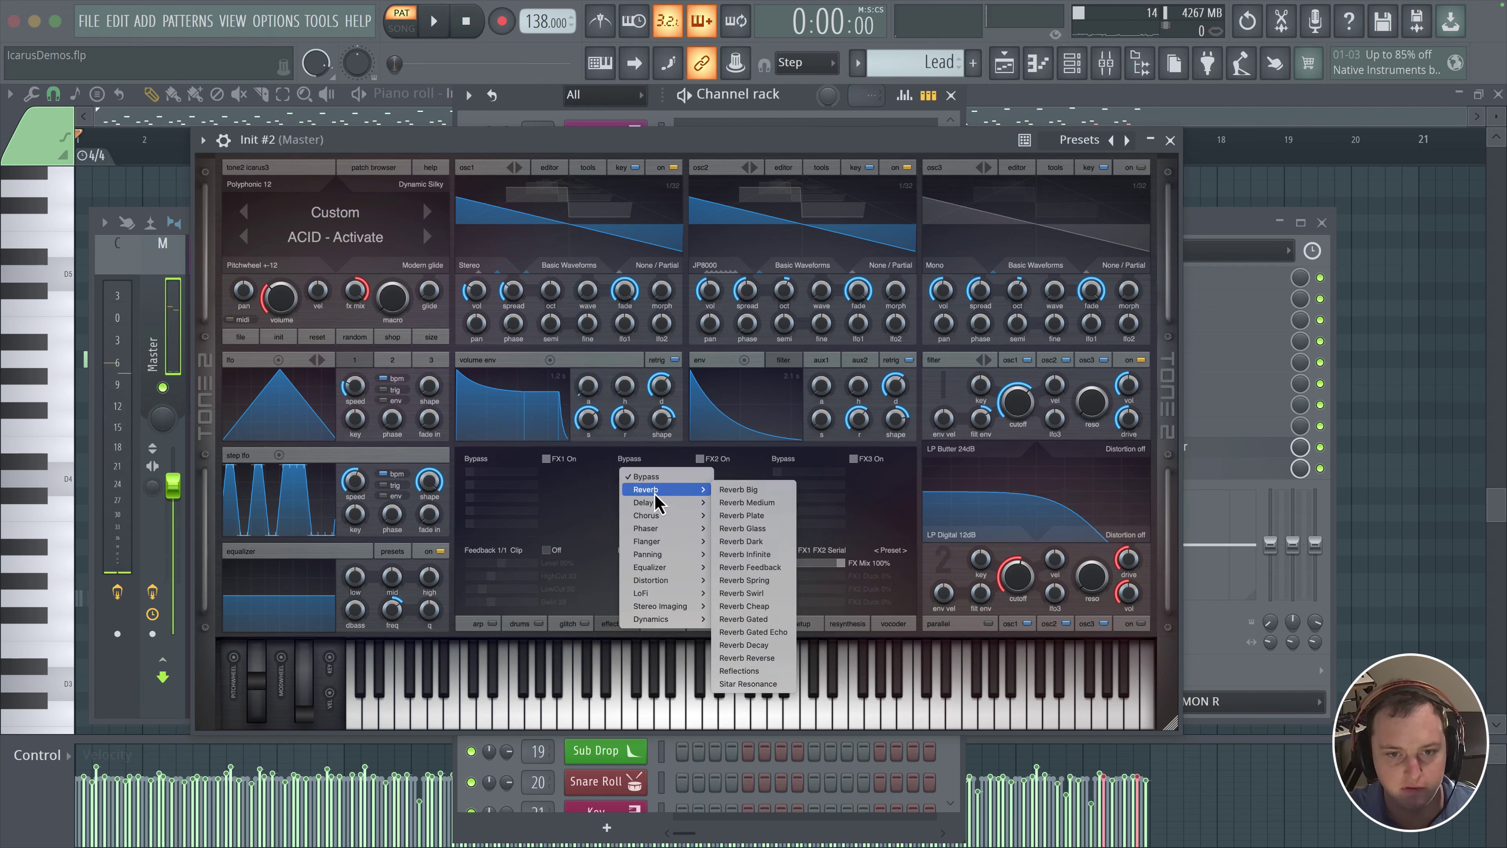
left_click(788, 517)
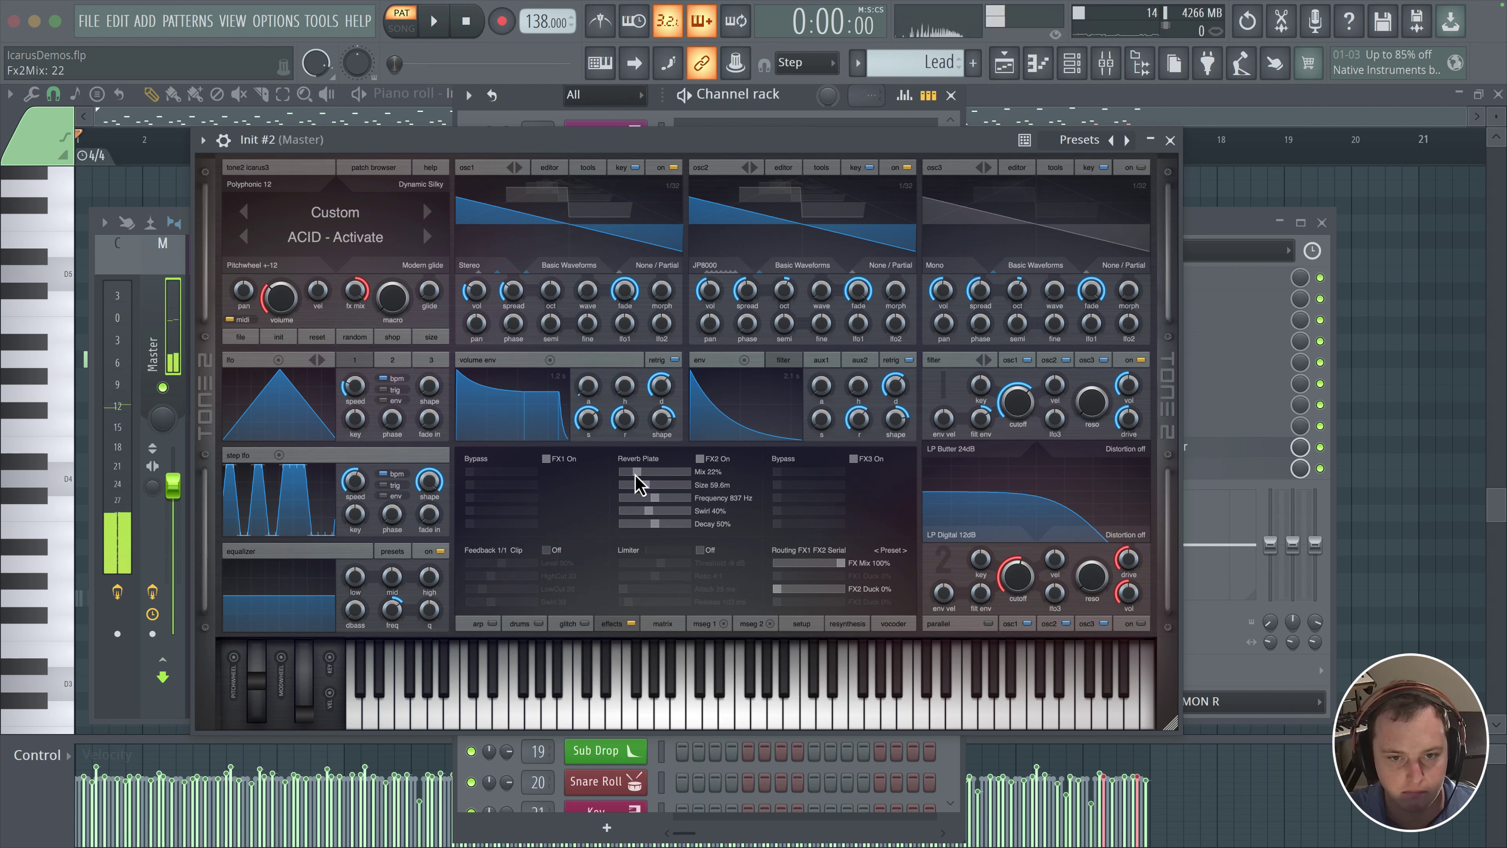
left_click(634, 474)
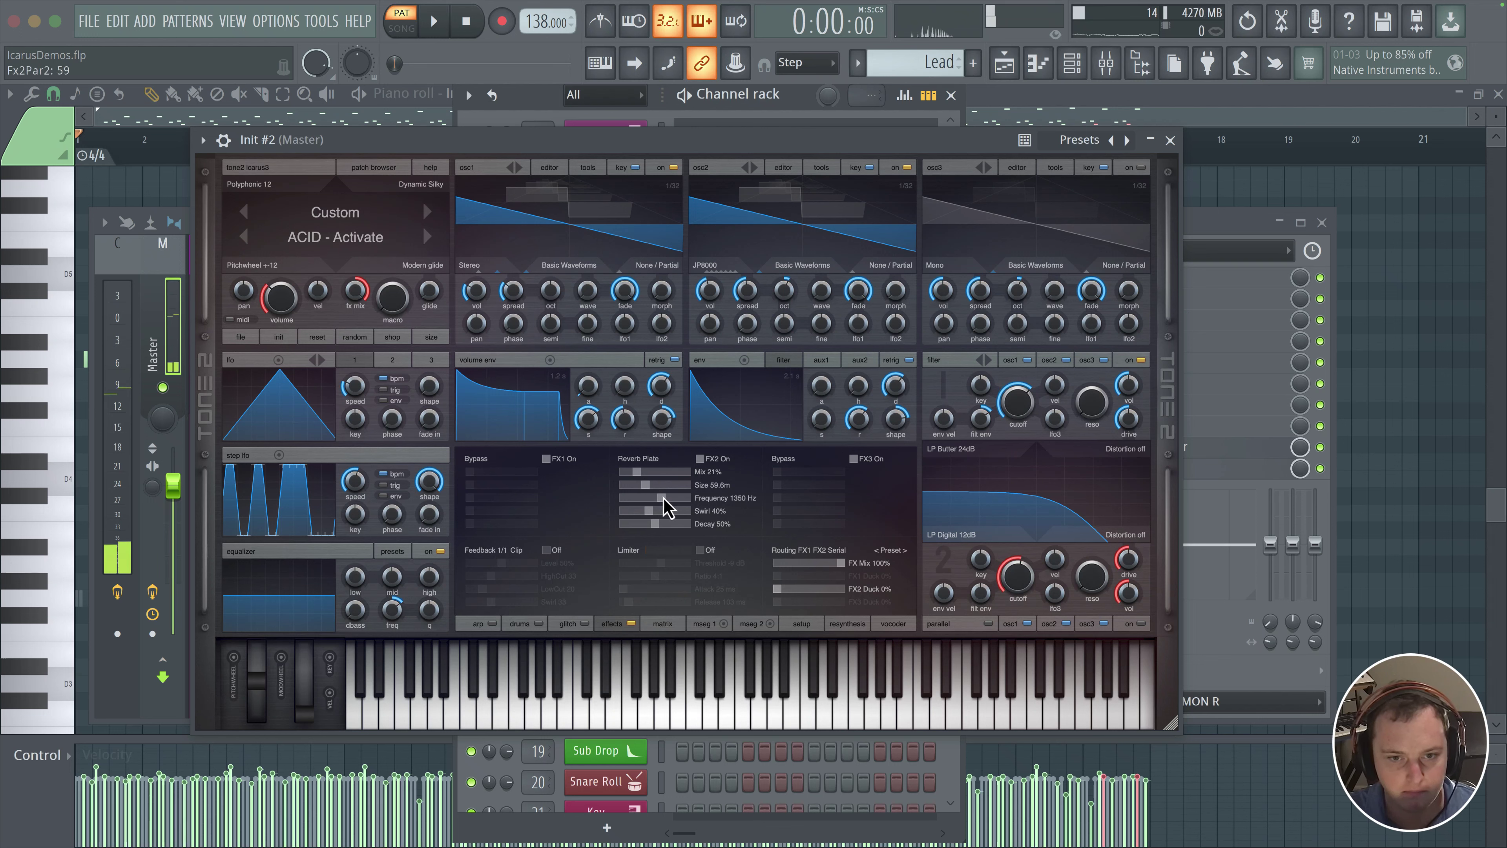
- Lower the plate reverb's frequency to 1259 Hz and add a PingPong delay in the FX3 slot with a 19% mix
left_click_drag(662, 498, 659, 497)
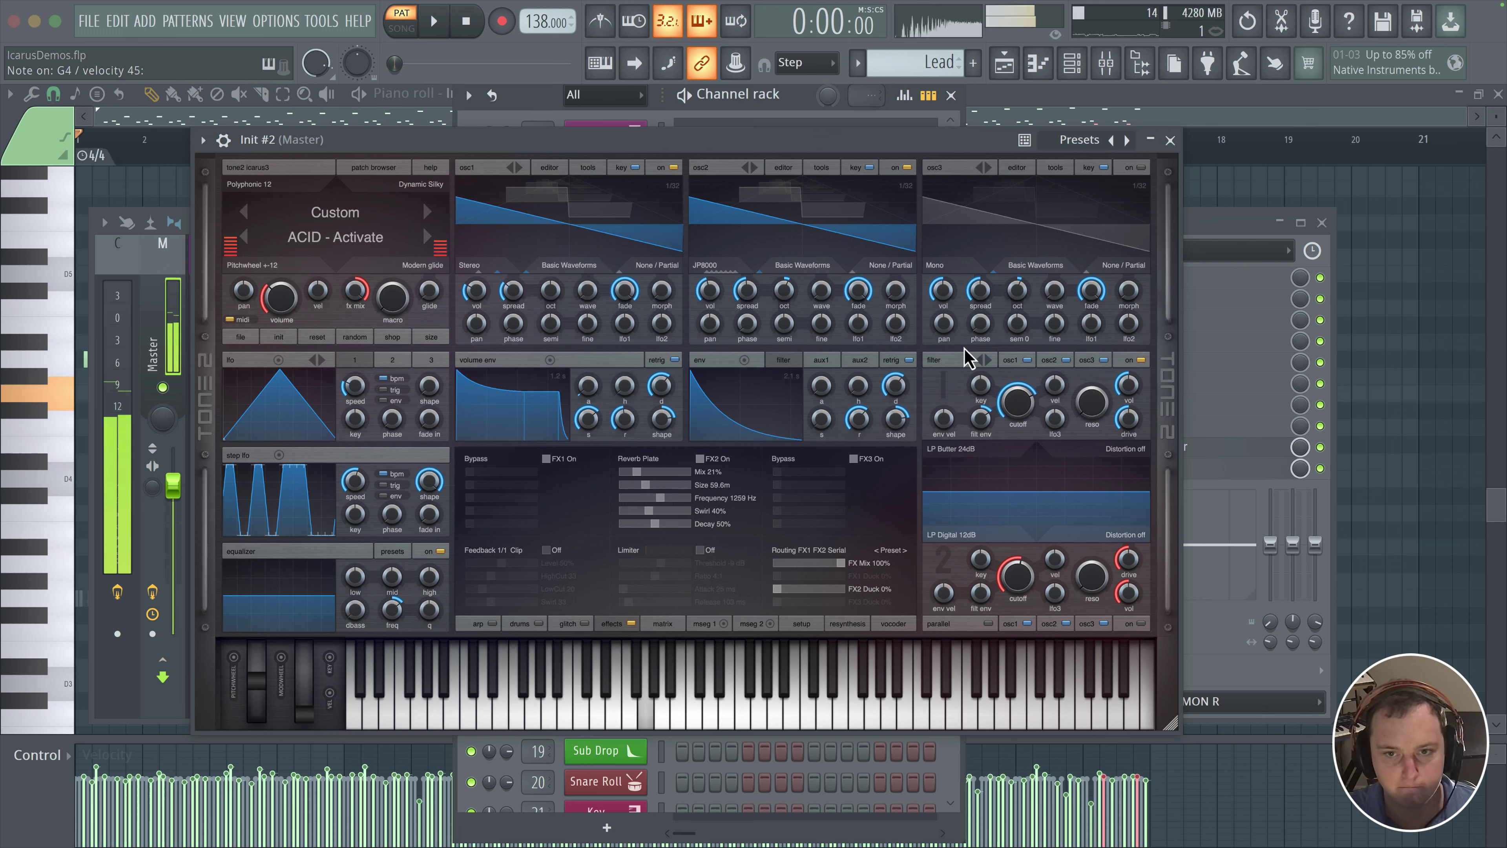
left_click(806, 458)
mouse_move(807, 502)
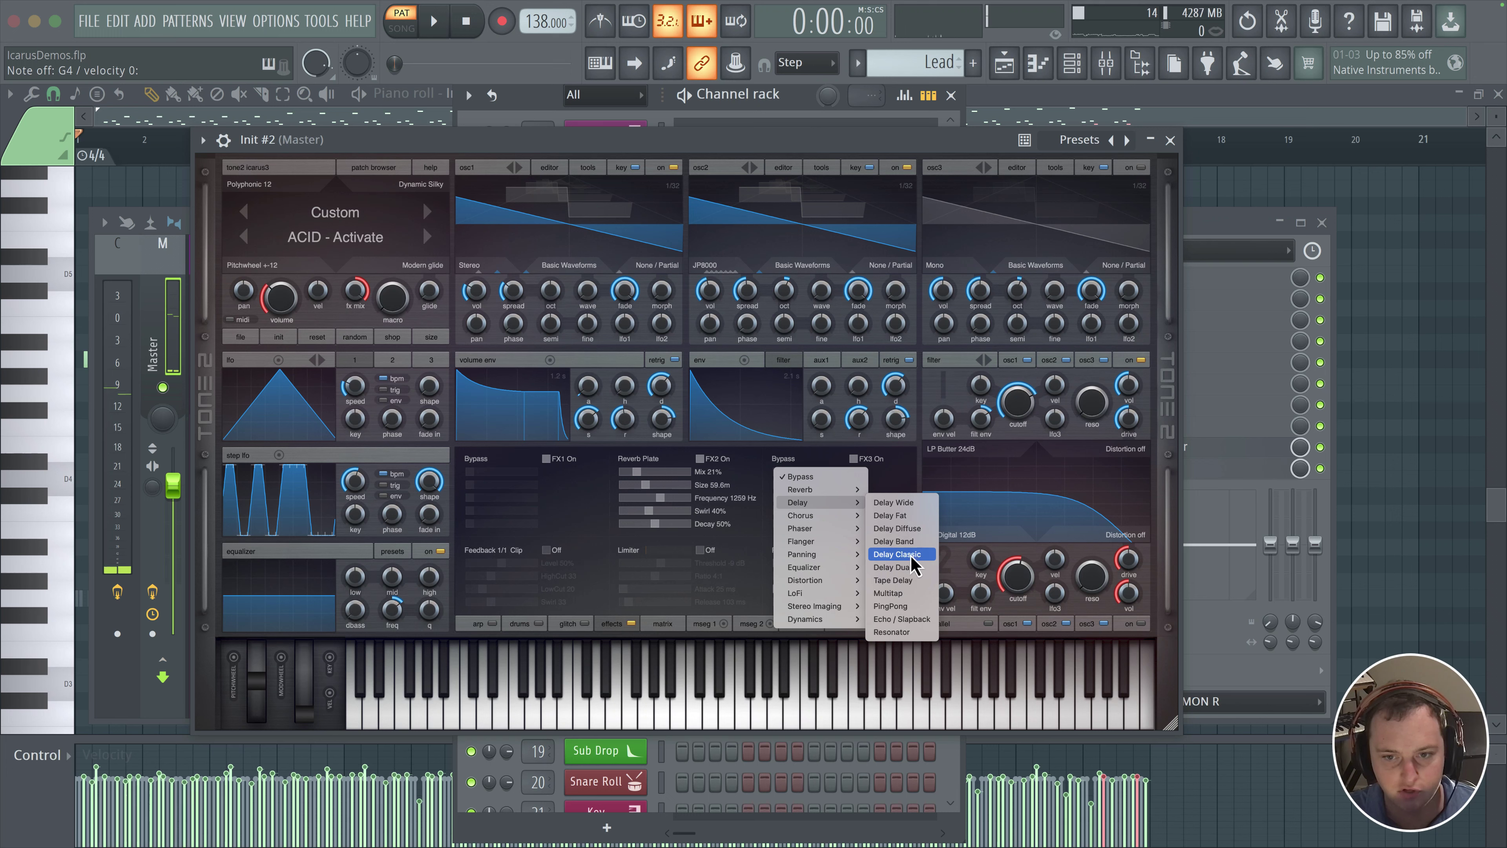
left_click(903, 608)
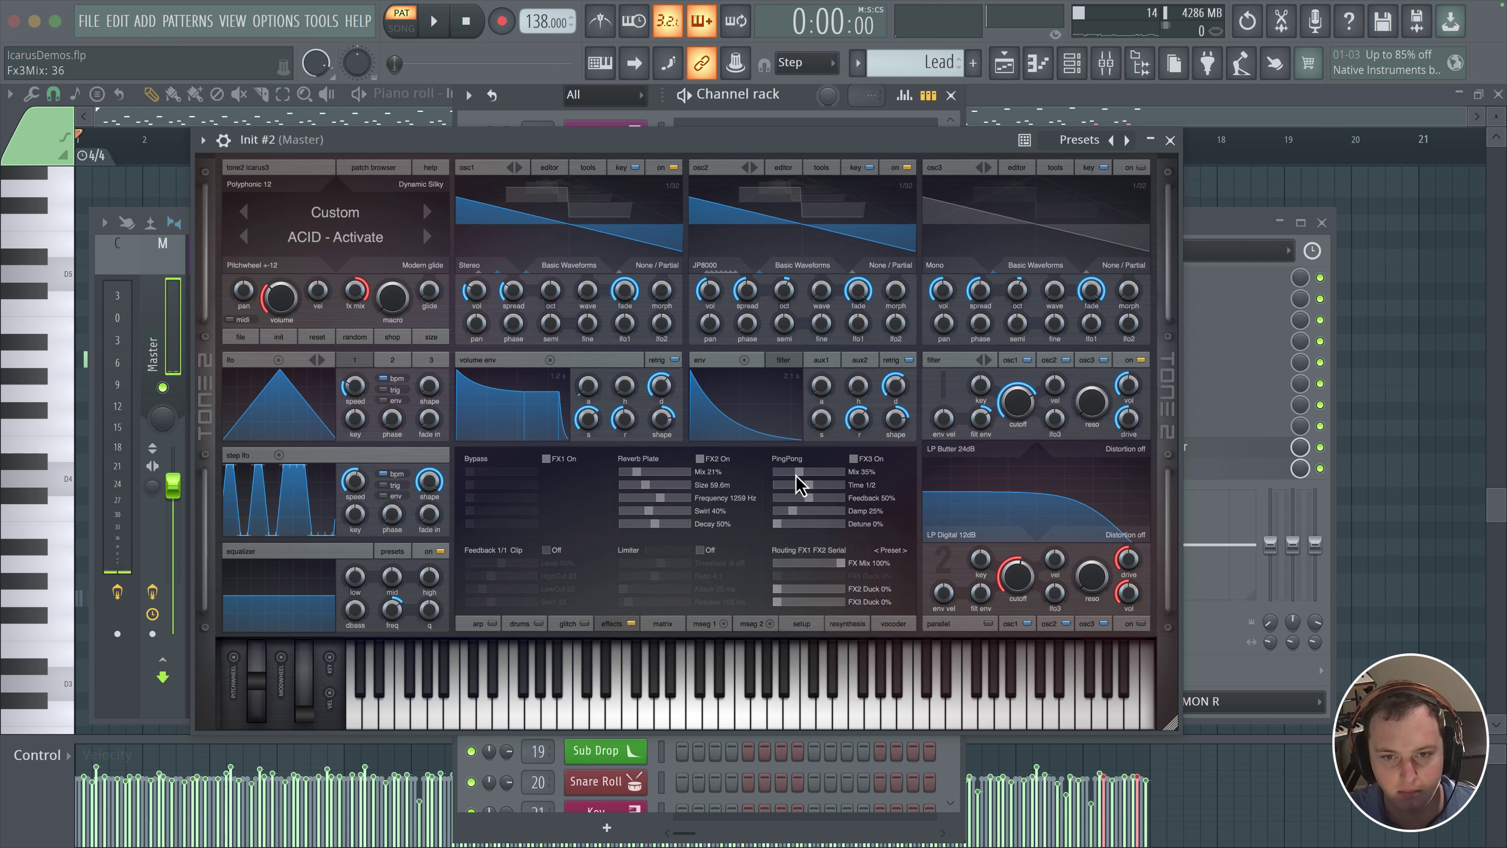
mouse_move(798, 485)
left_mouse_down()
mouse_move(811, 494)
mouse_move(792, 475)
left_mouse_up()
key("space")
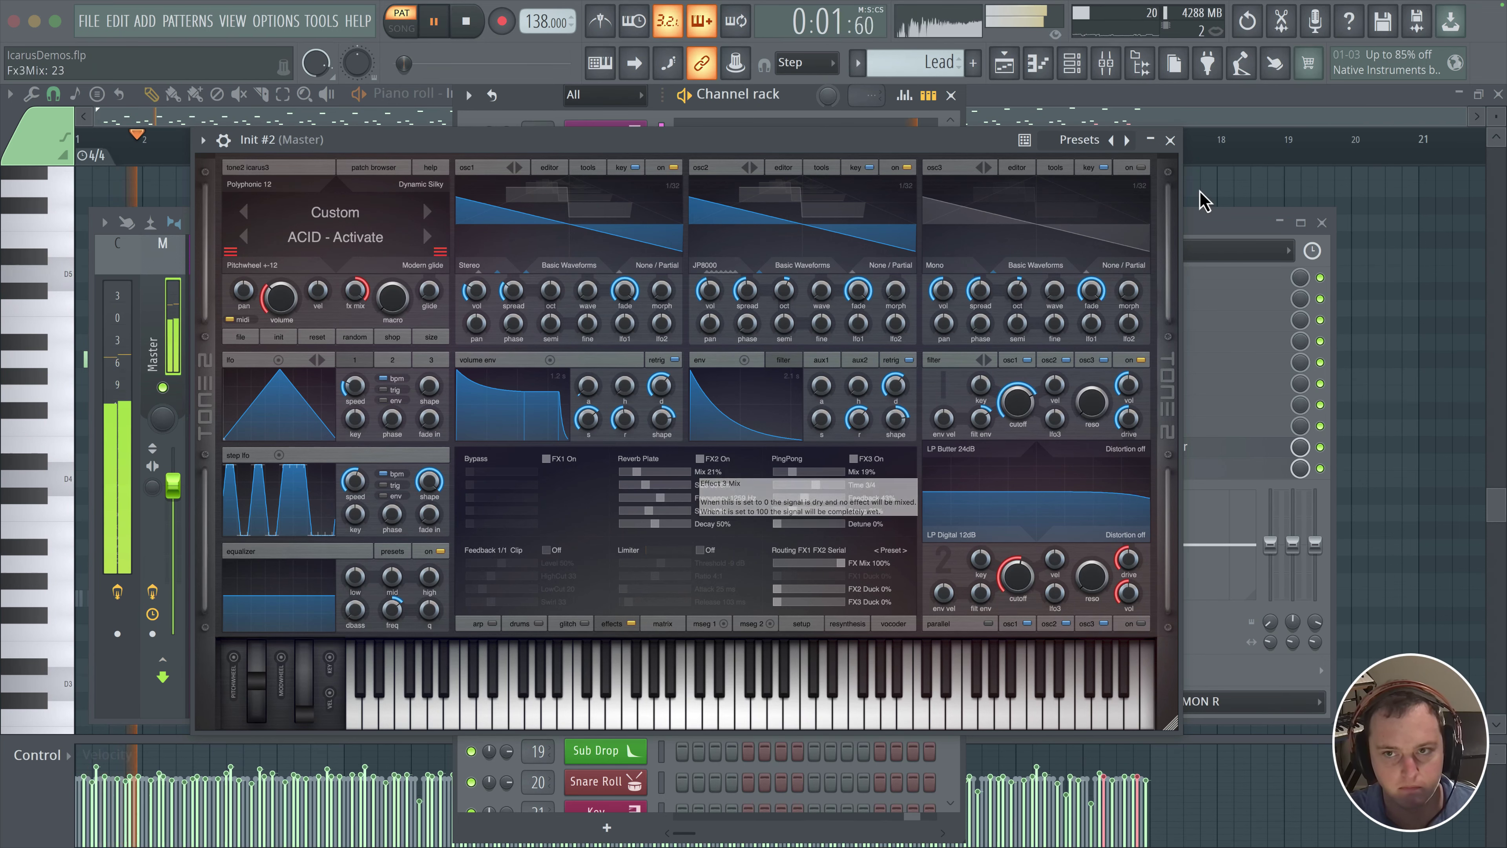
- Close the synth window and rename the Init #2 channel as Rhythm Layer
left_click(1170, 141)
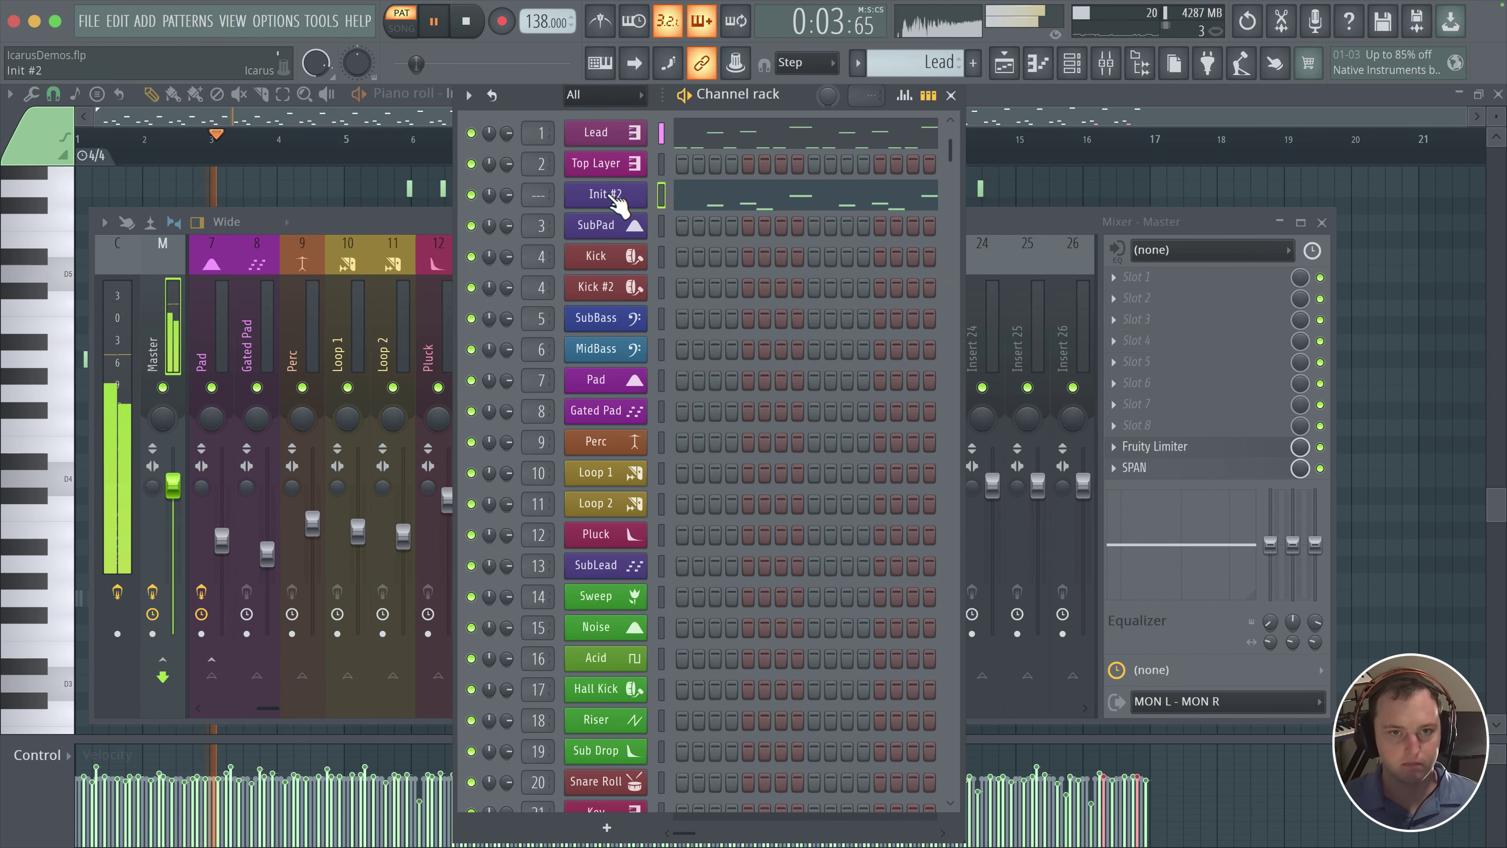
key("F2")
type("R")
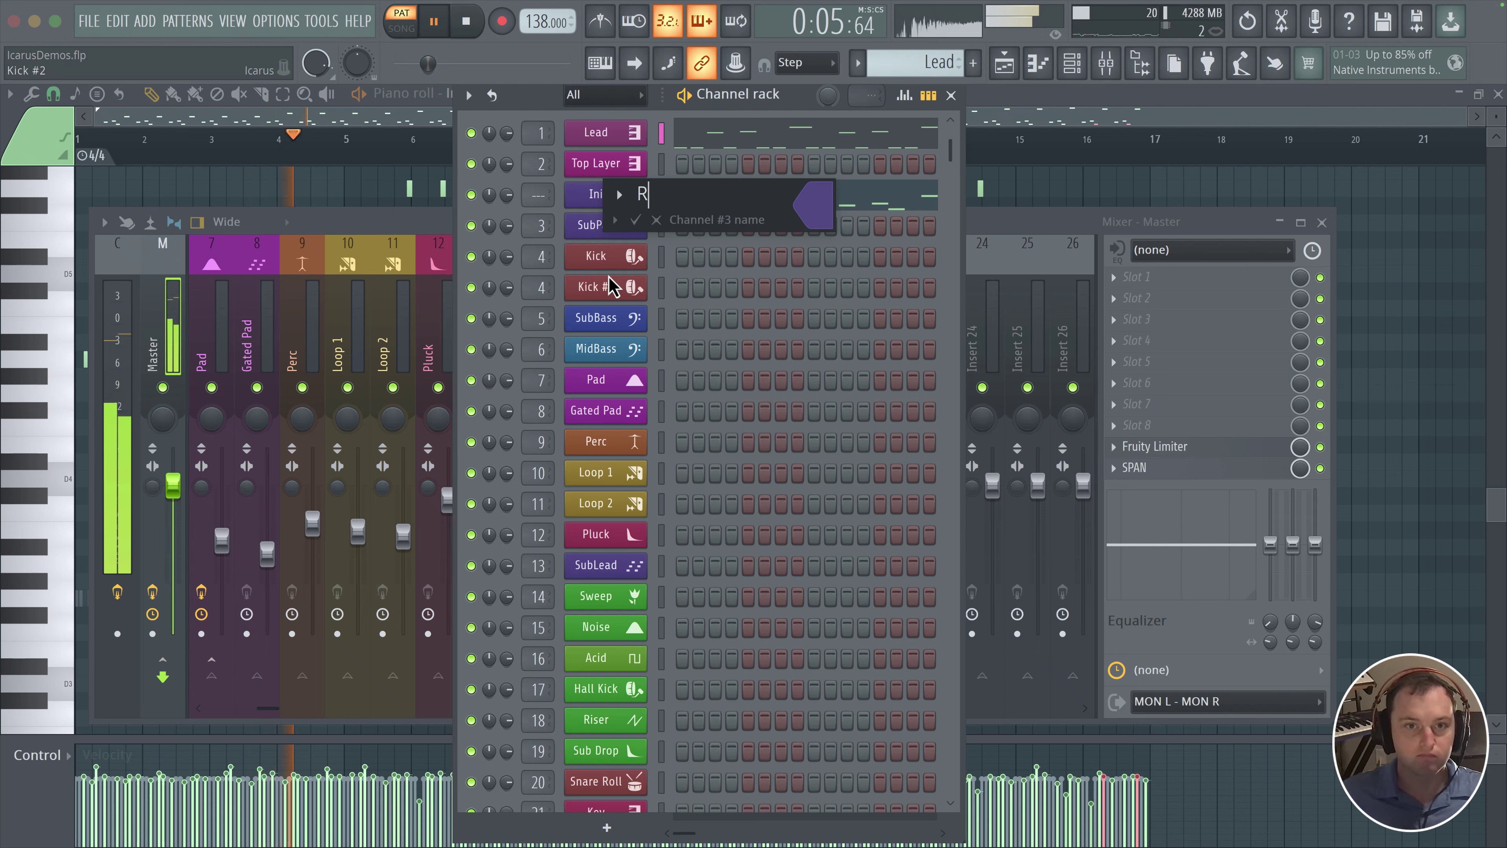
type("hythm Laye")
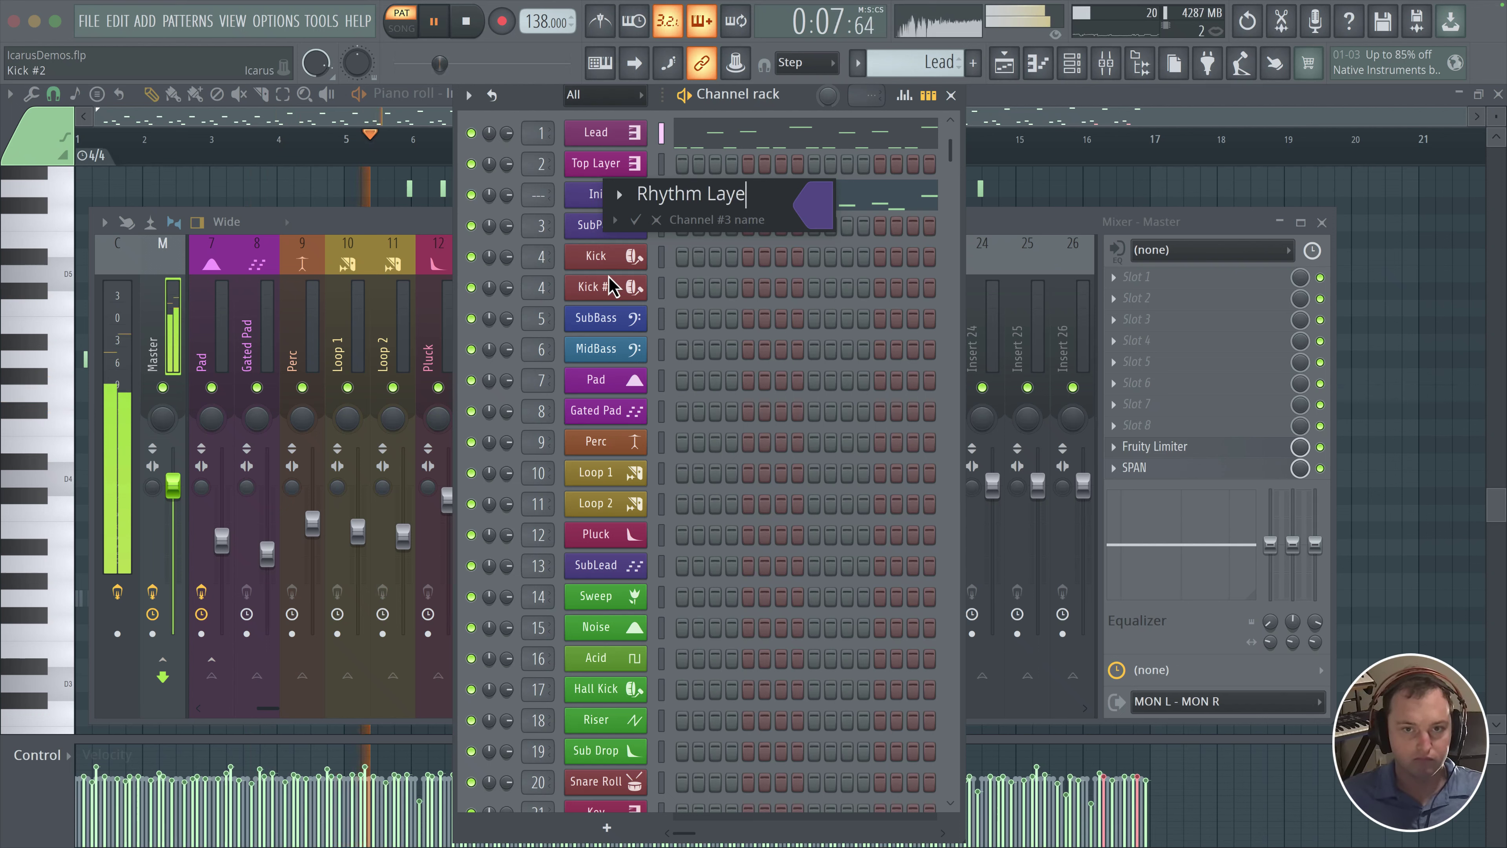
type("r")
key("Return")
- Change the Rhythm Layer channel's color to magenta to match the lead channels
key("F2")
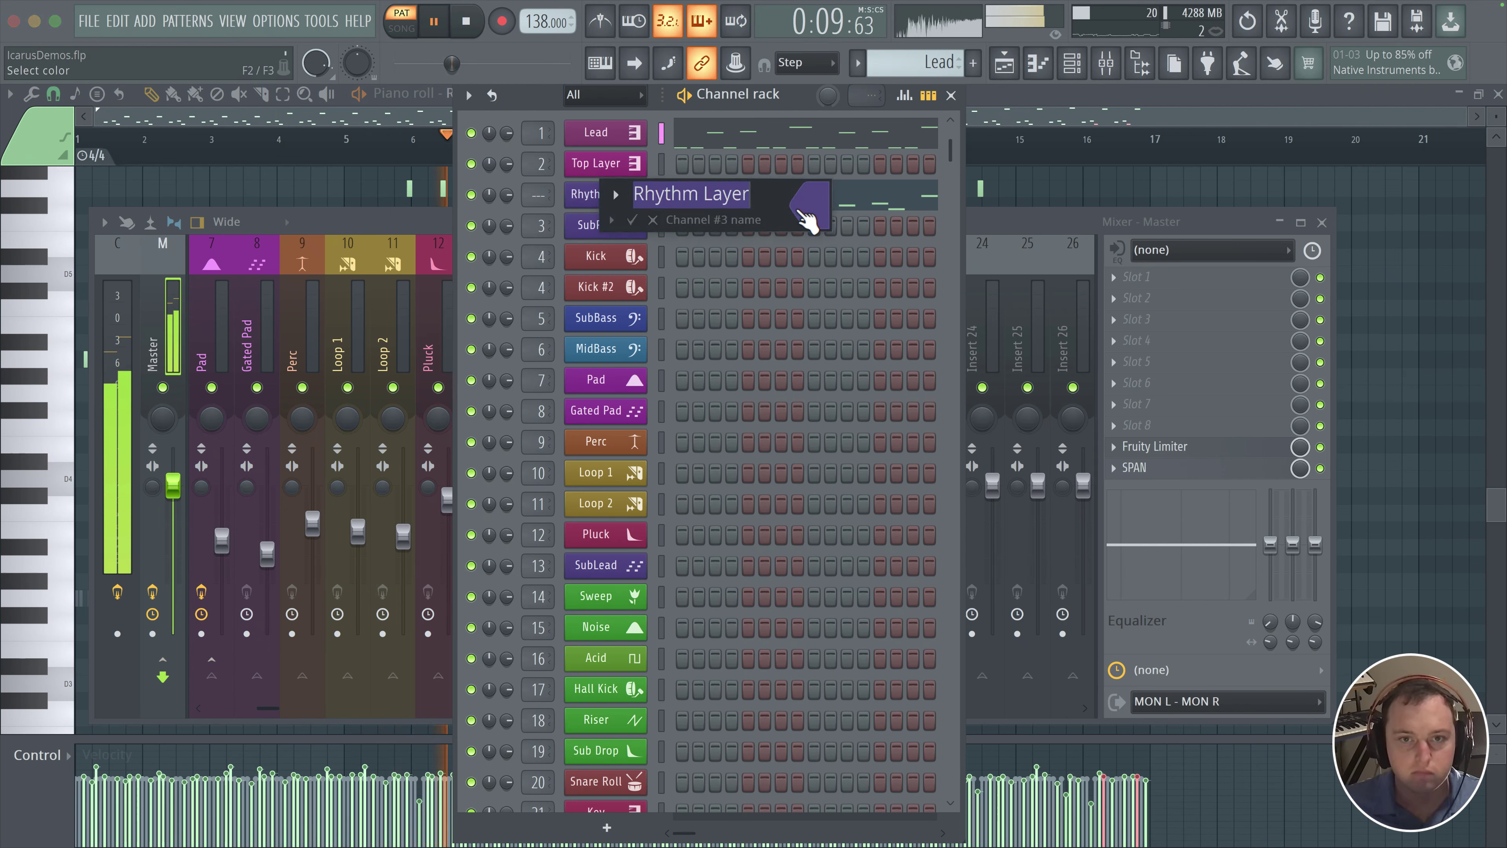
left_click(804, 214)
double_click(931, 347)
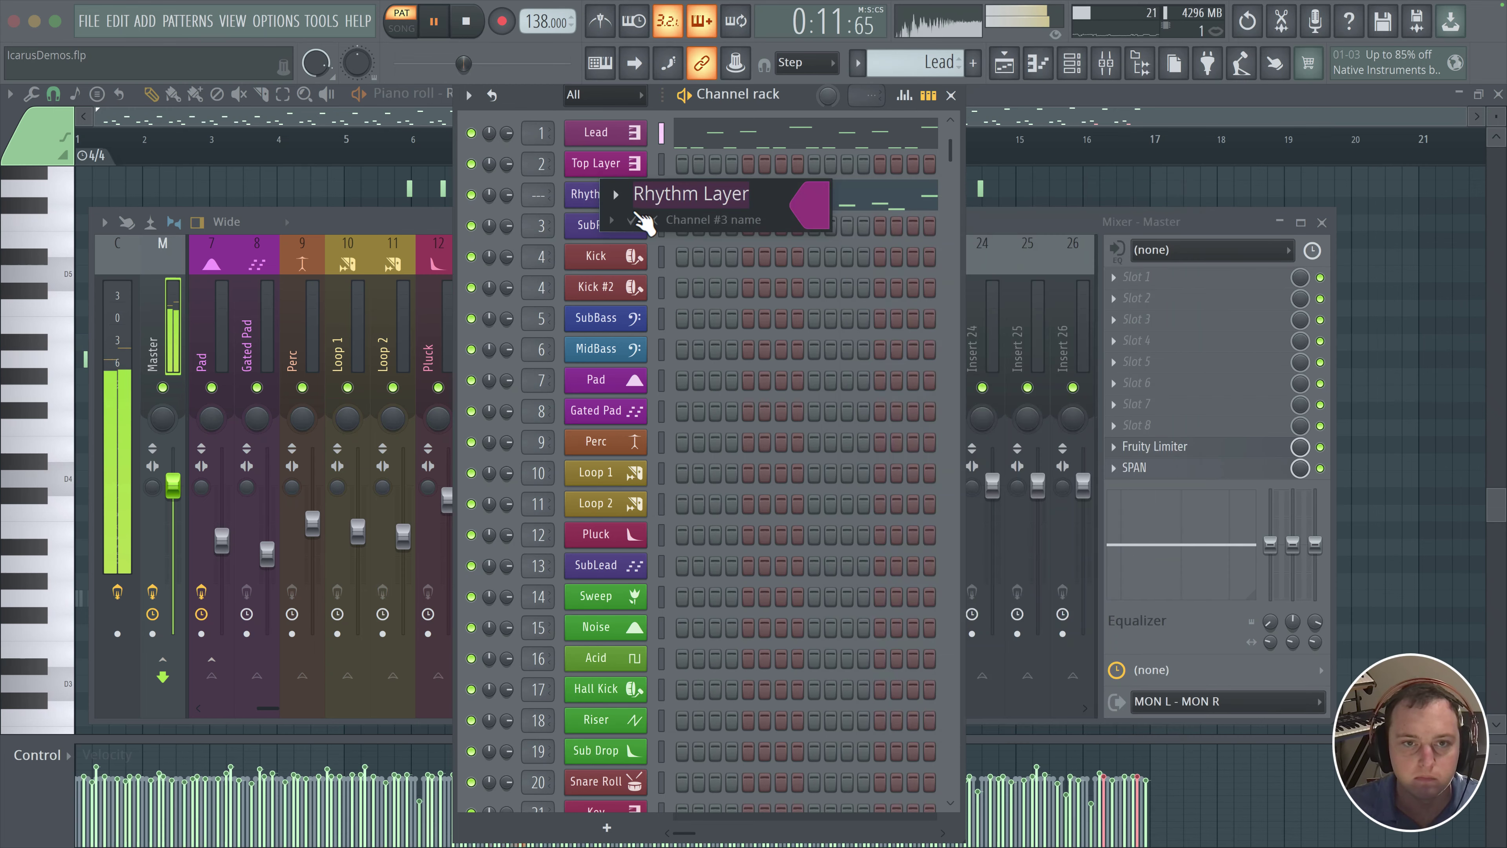
key("Return")
- Assign the Rhythm Layer channel to its own mixer track and move that track to insert 3, beside Top Layer
left_click(579, 201)
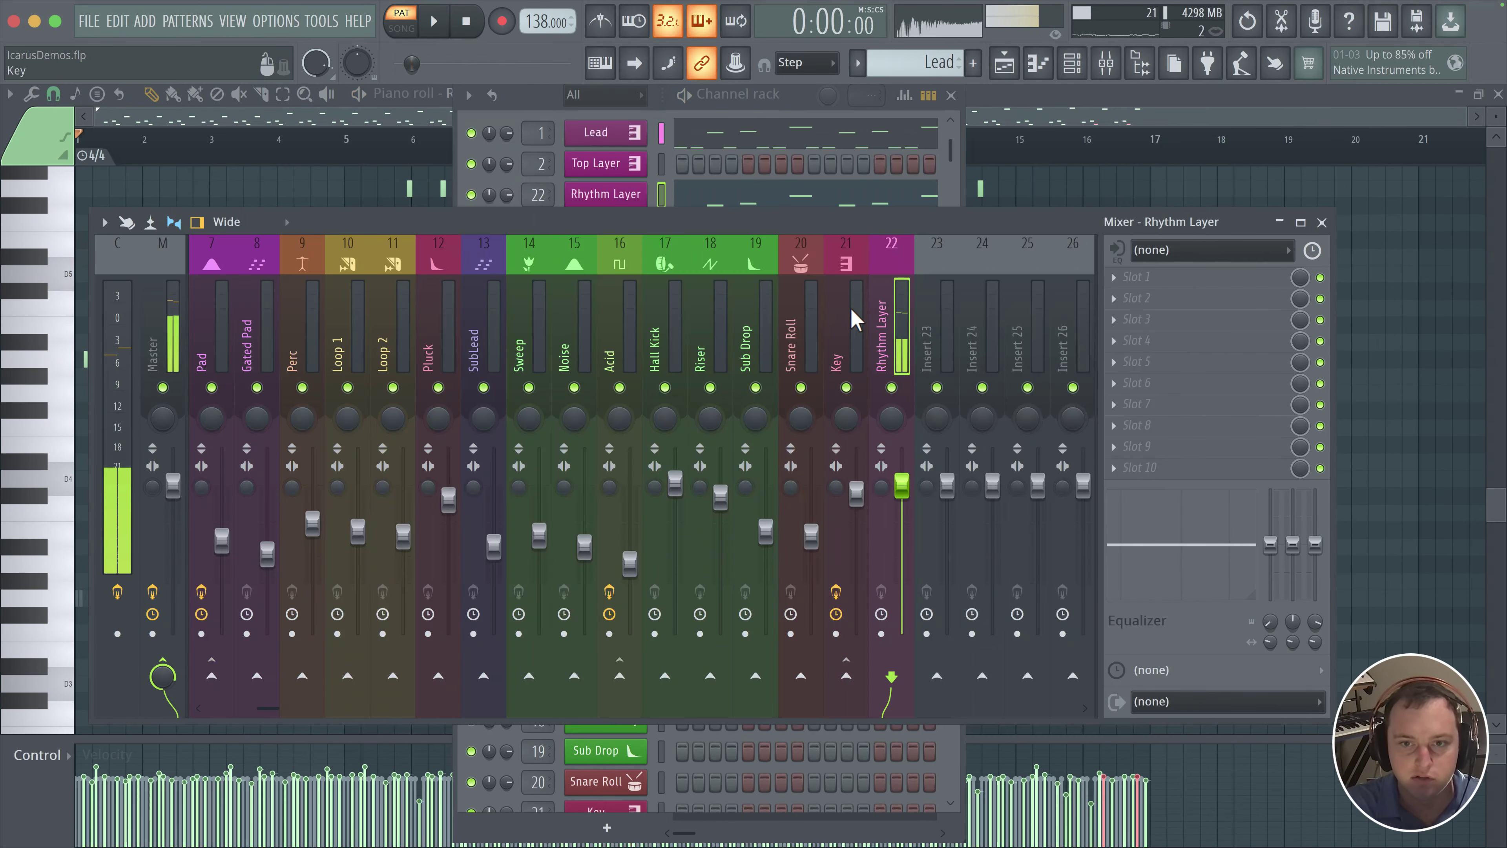
left_click_drag(891, 336, 262, 359)
scroll(259, 352, "up", 9)
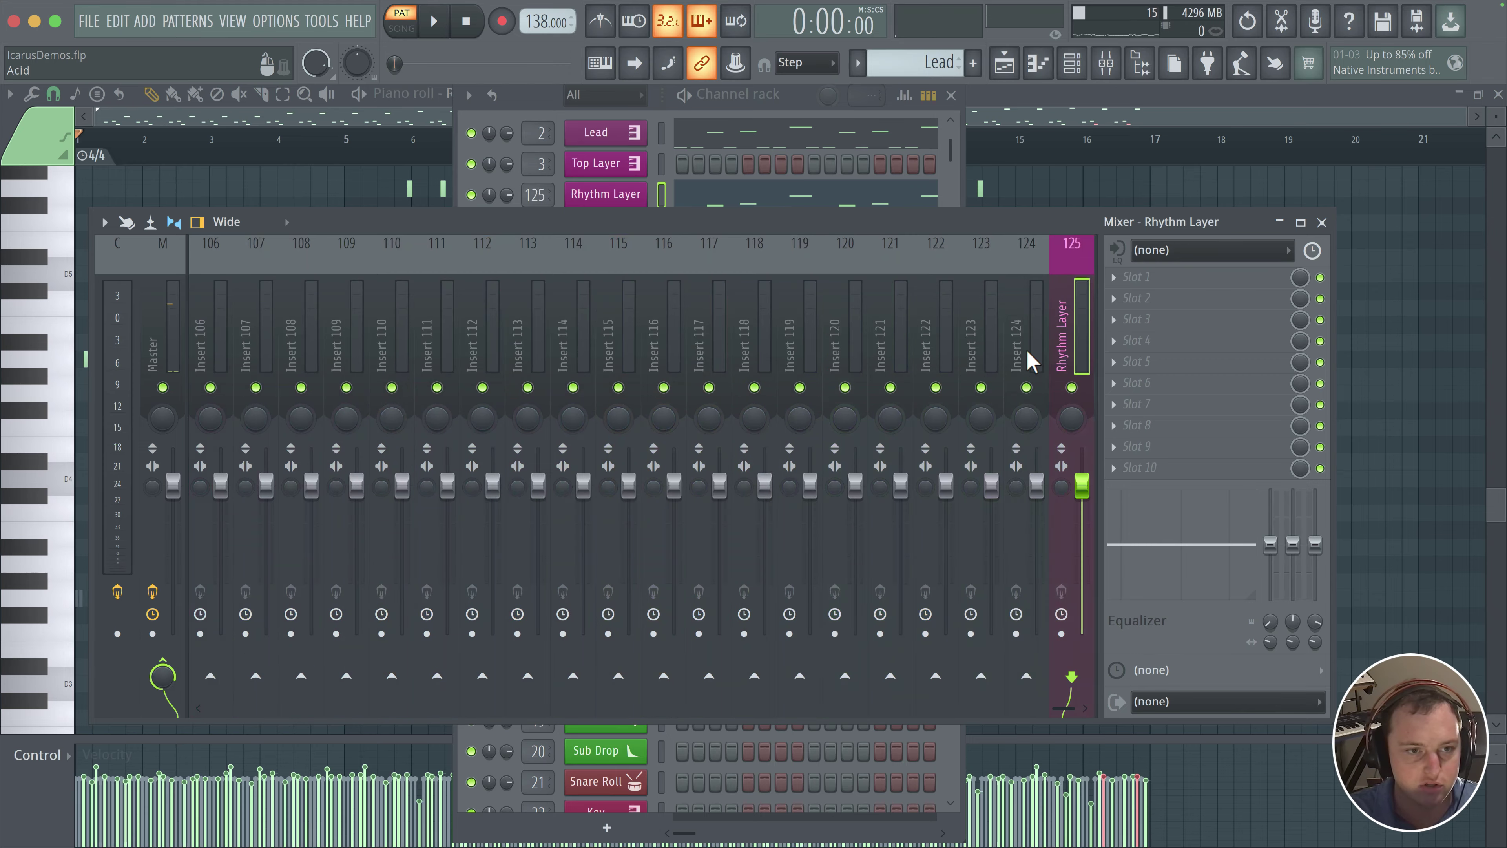
scroll(1027, 351, "down", 4)
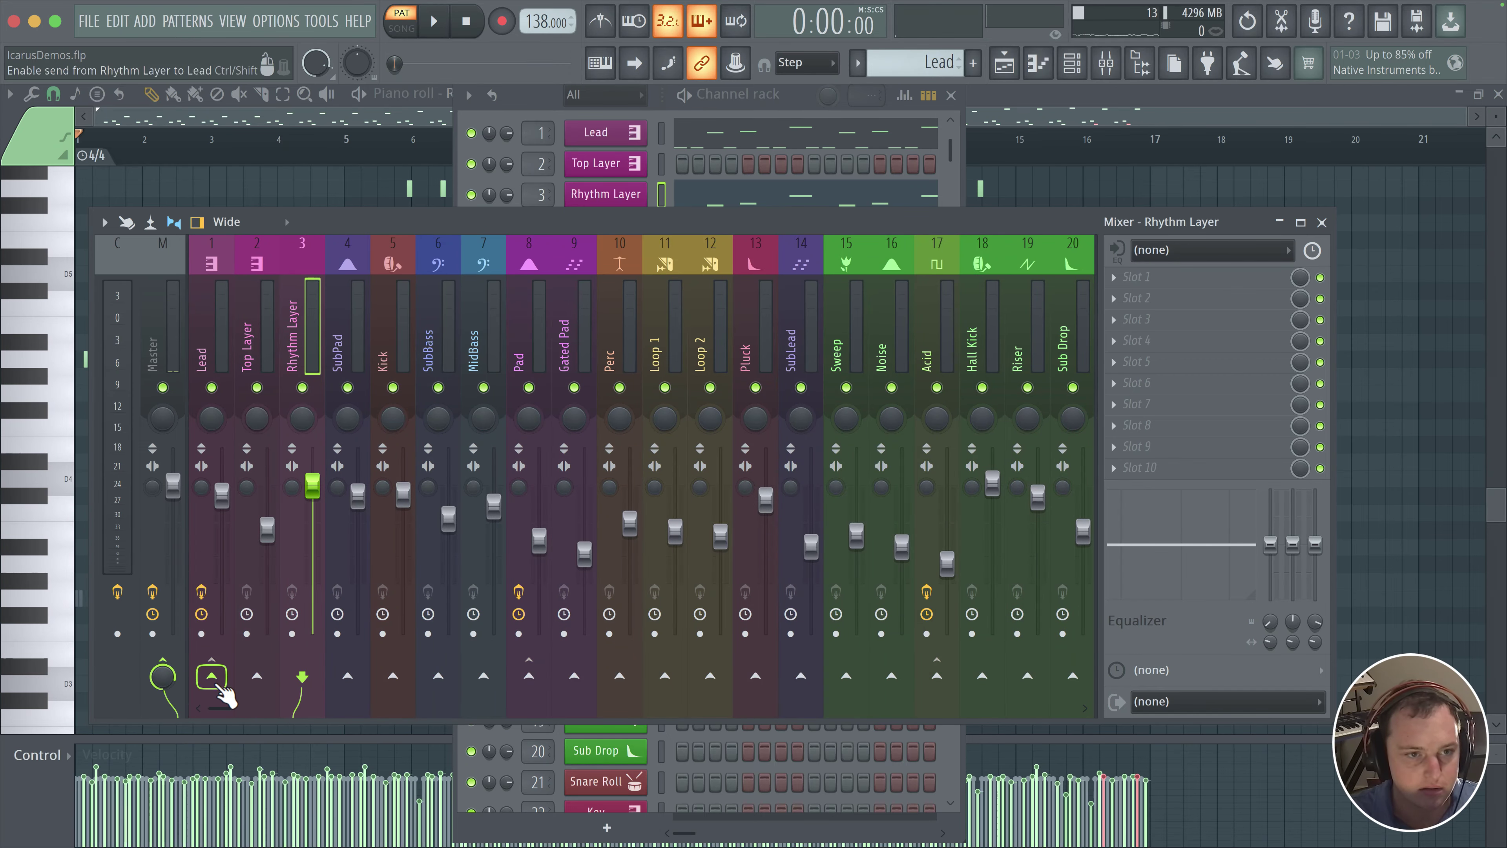
- Route the Rhythm Layer mixer track only to Lead, set its volume to about -1.5 dB and compare it muted during playback
right_click(215, 680)
left_click(261, 685)
key("space")
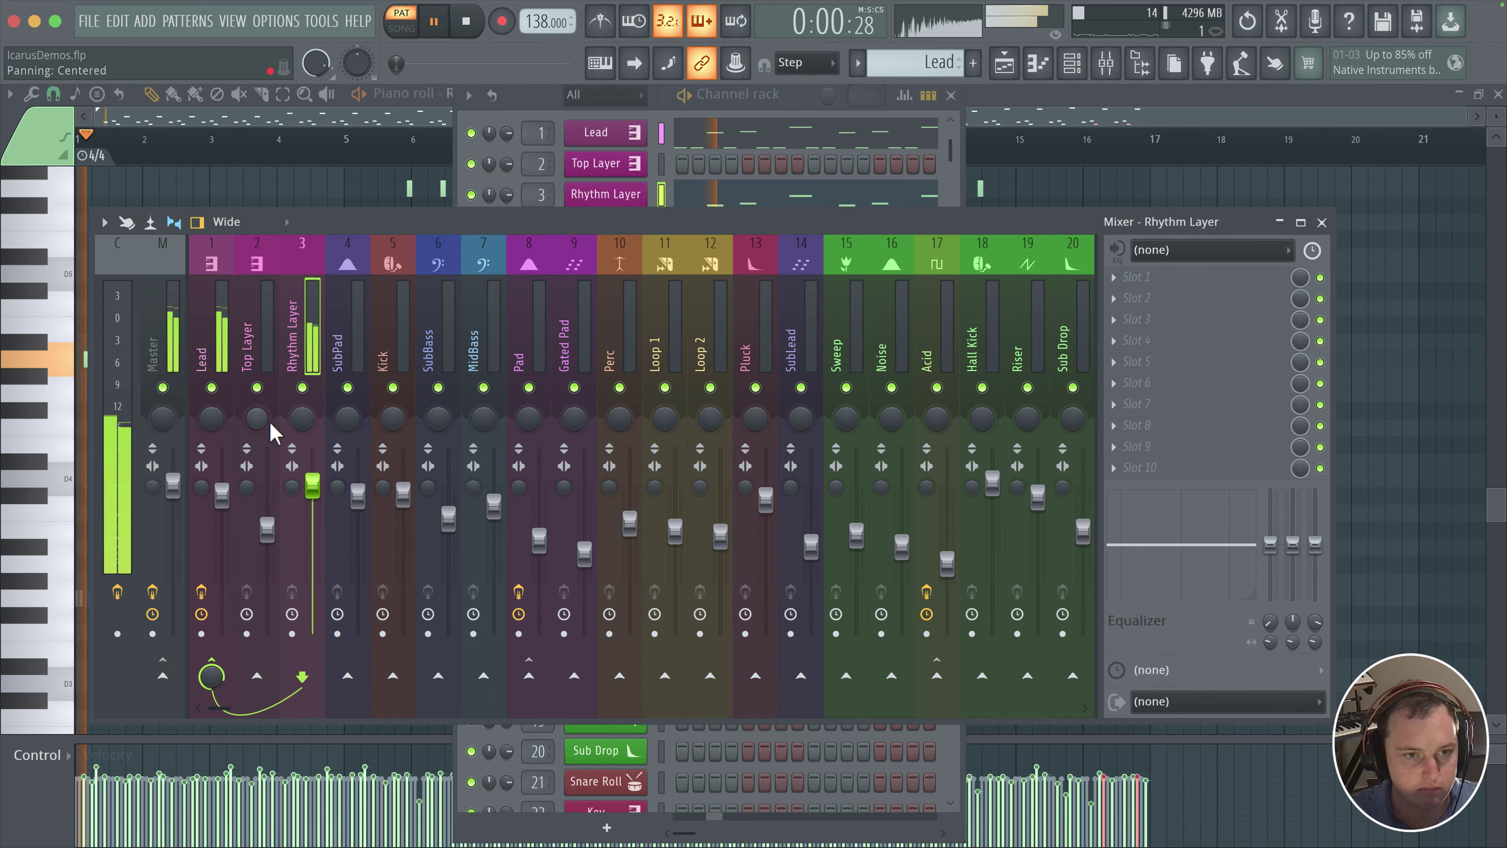
mouse_move(313, 485)
left_mouse_down()
mouse_move(279, 573)
mouse_move(310, 494)
left_mouse_up()
left_click(302, 386)
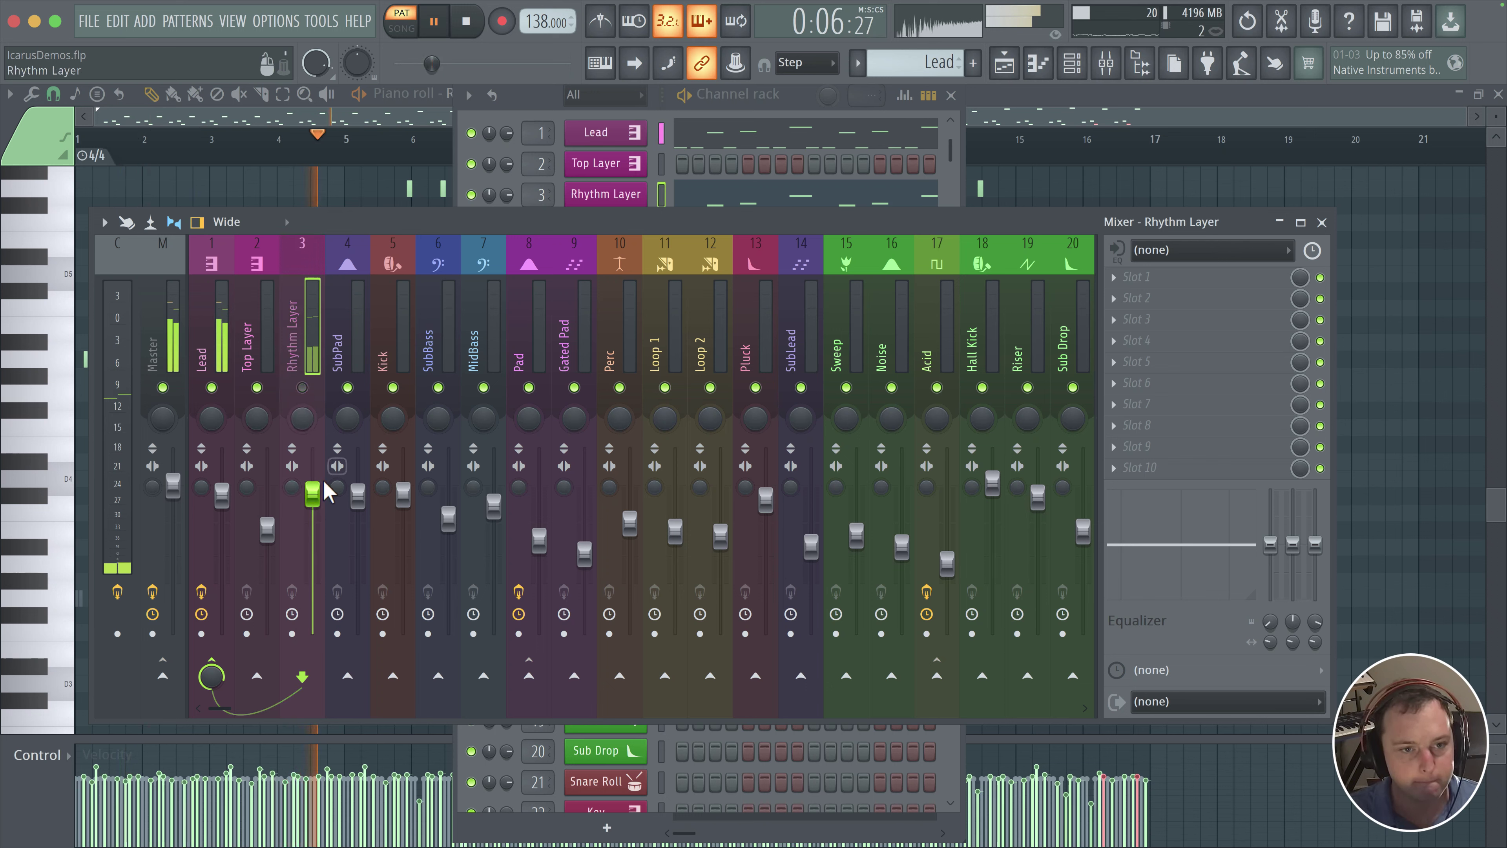
left_click(302, 387)
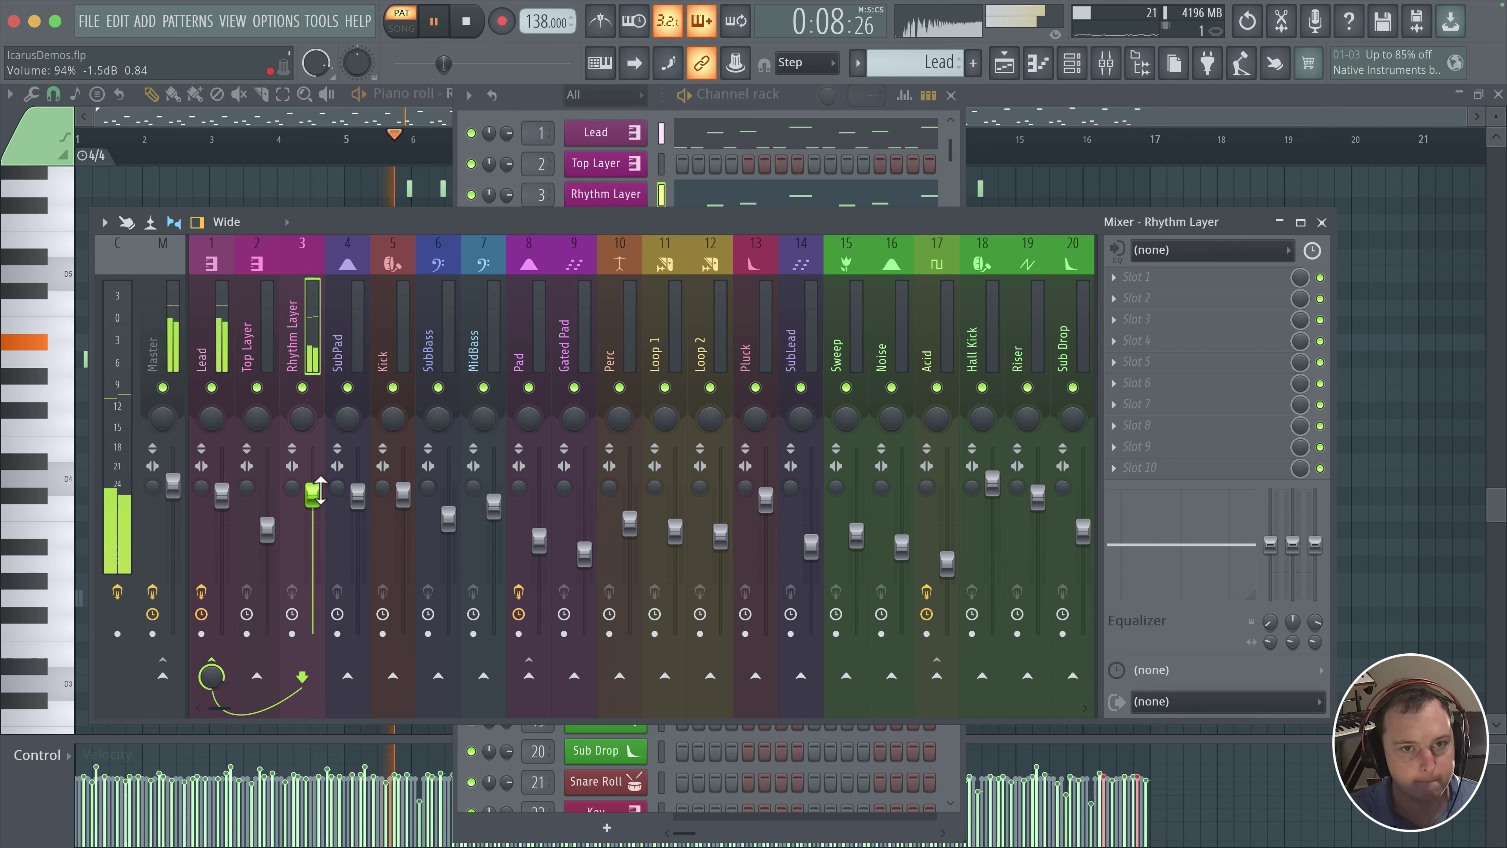
- Set the Rhythm Layer synth's first filter to a resonance of 2 and Saturate distortion with a drive of 9
left_click(602, 200)
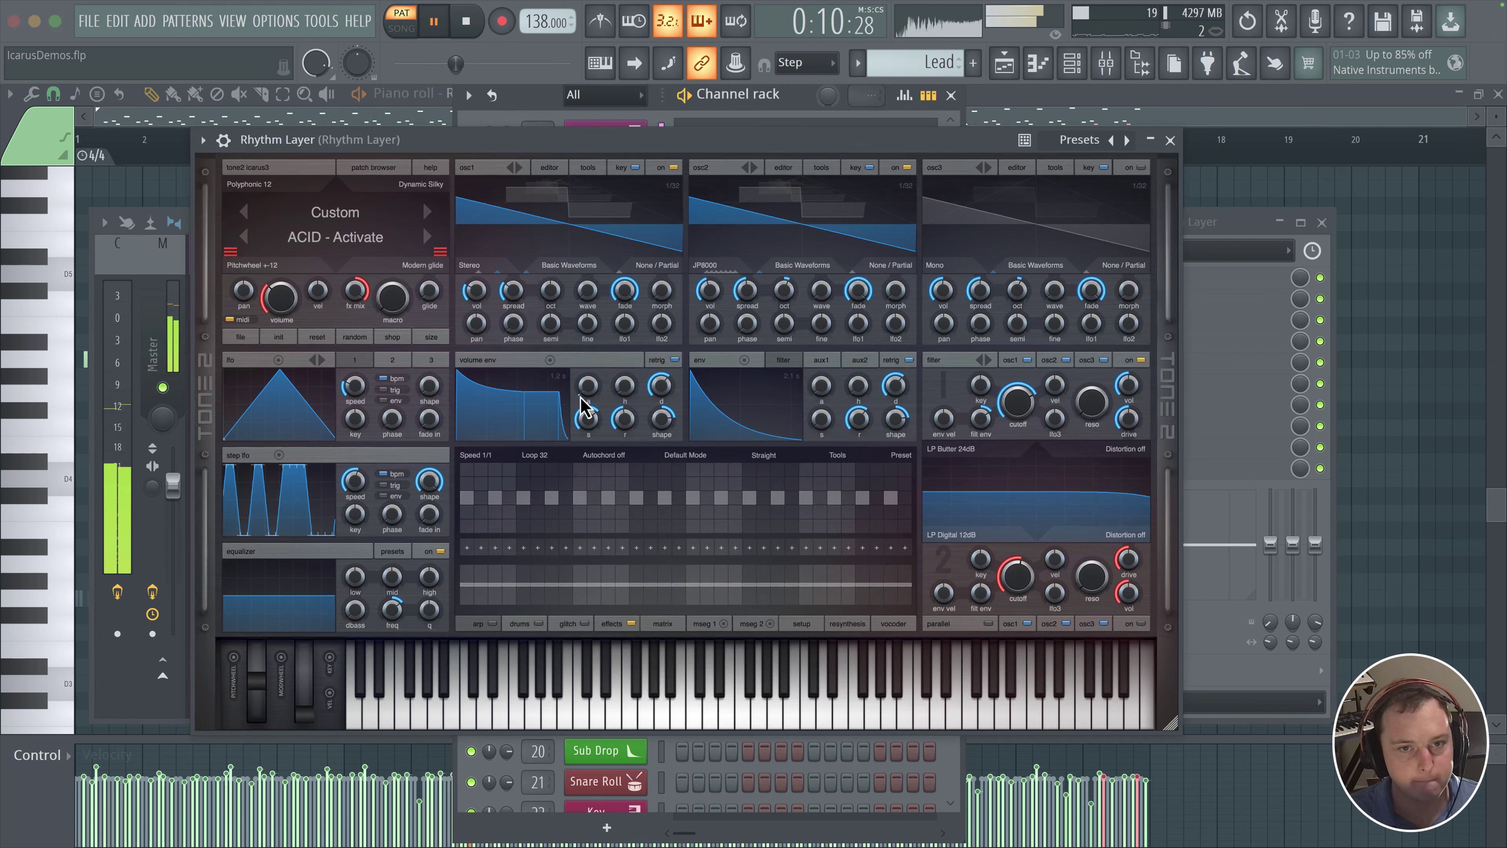
left_click_drag(465, 145, 680, 147)
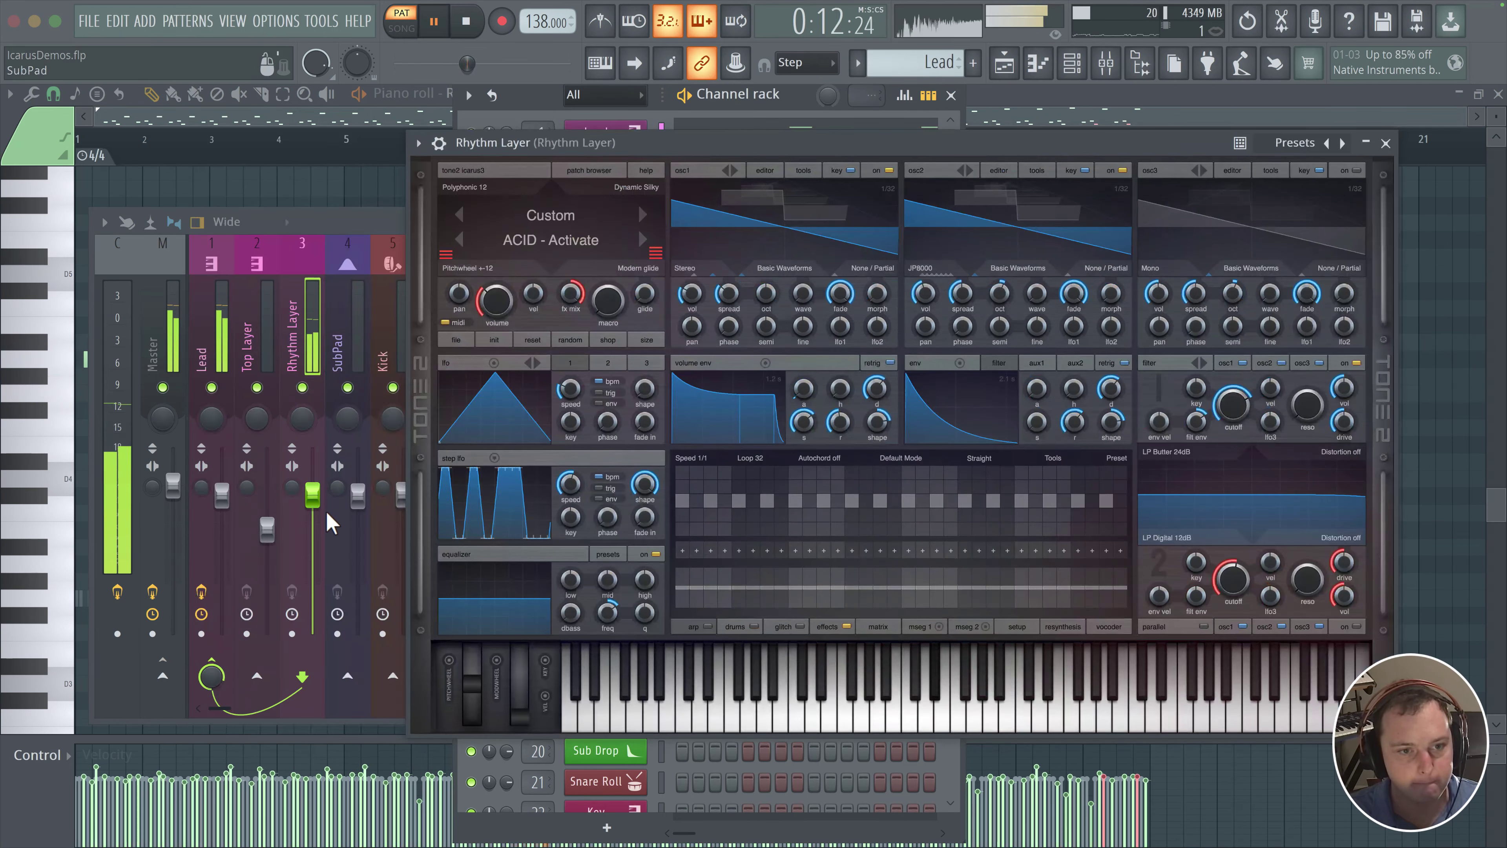
left_click_drag(313, 500, 312, 495)
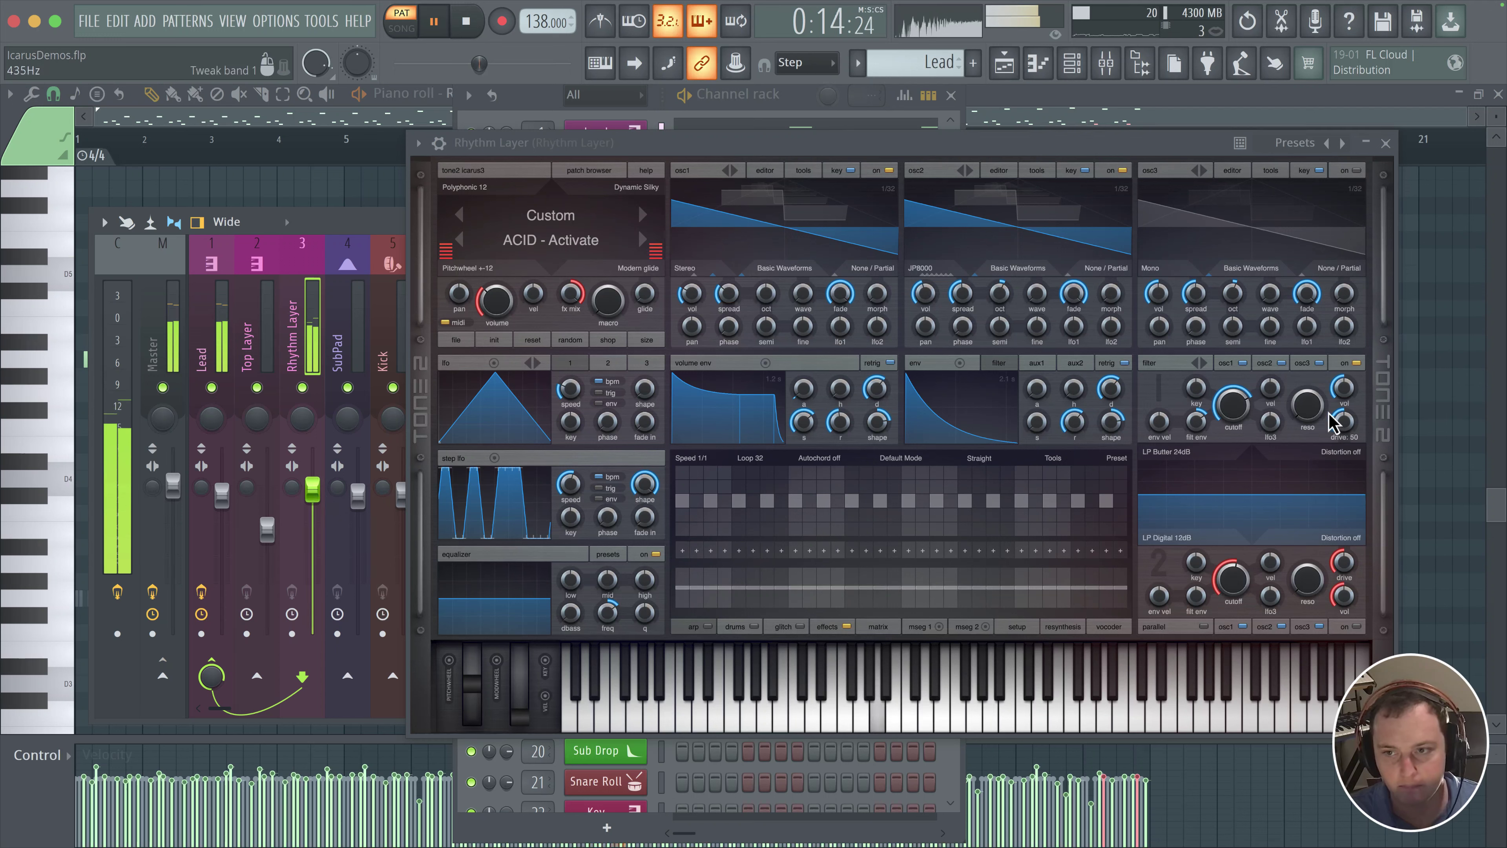
left_click_drag(1322, 414, 1323, 416)
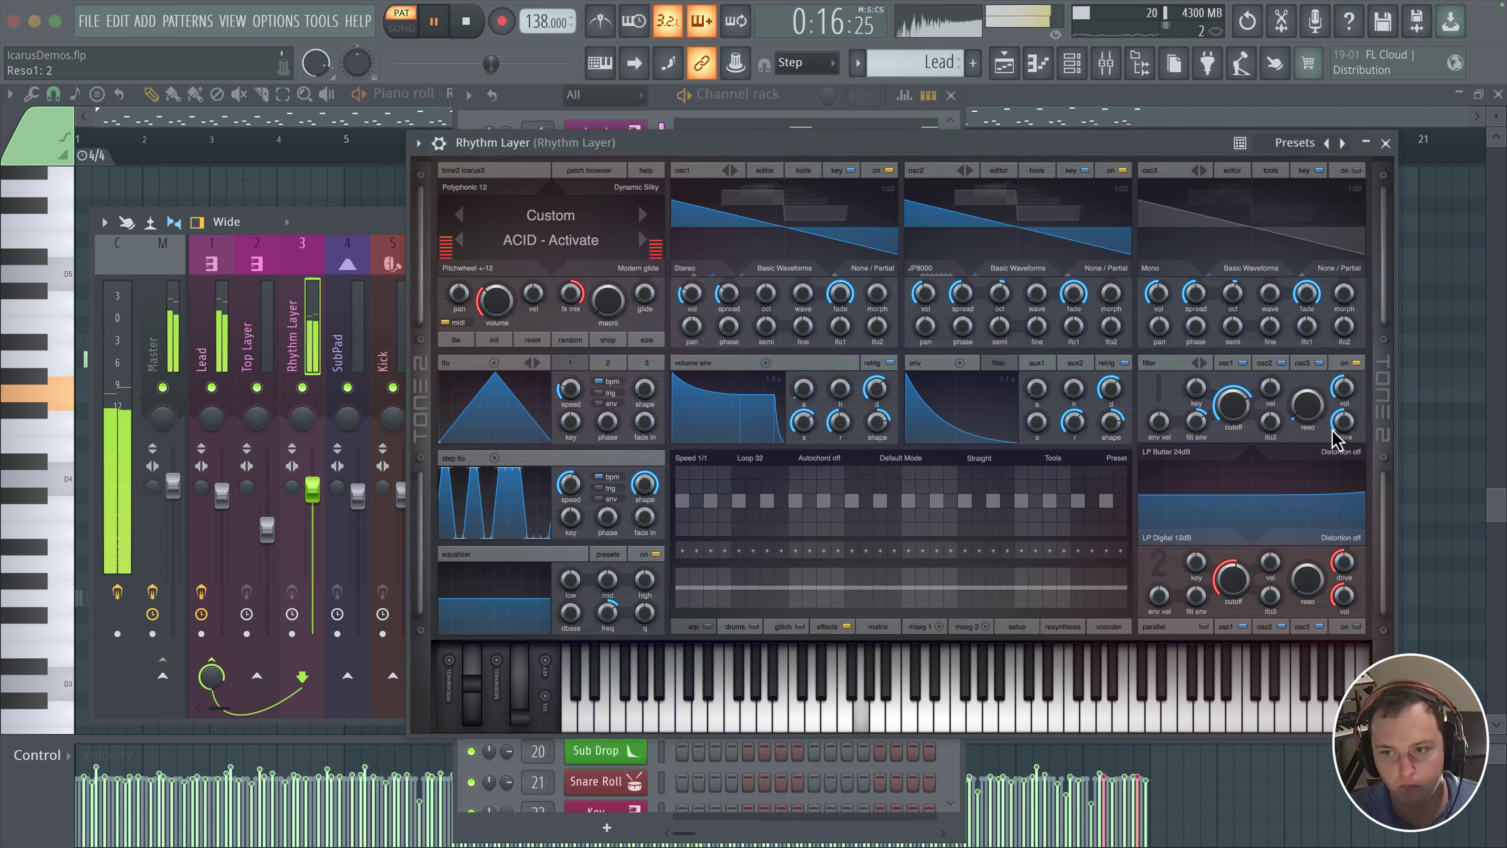
left_click(1338, 454)
left_click(1314, 491)
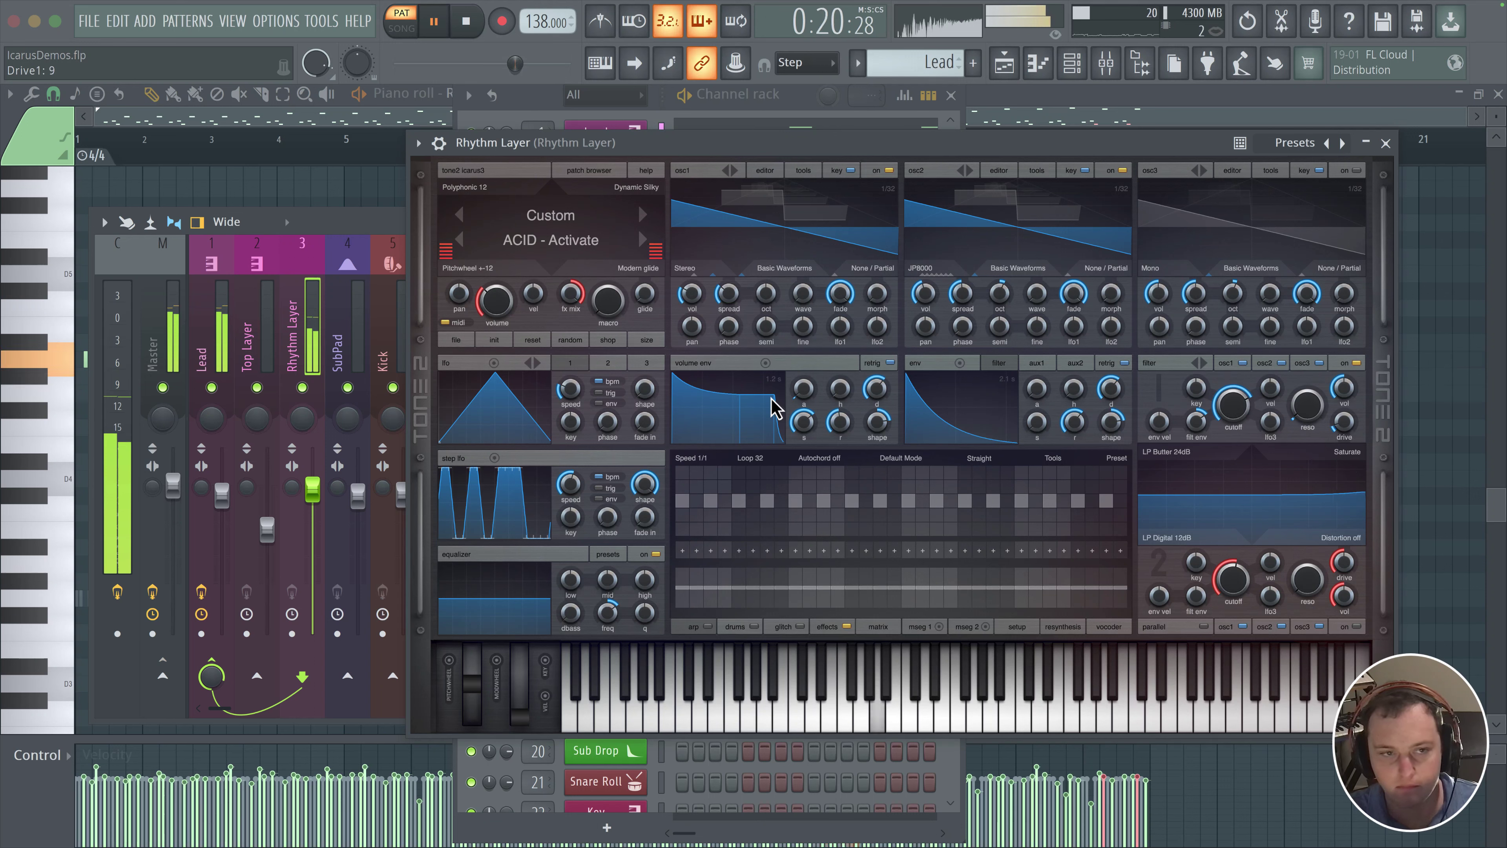
- Balance the Rhythm Layer mixer track at about -2.6 dB during playback, comparing the sound with the track muted and unmuted
left_click_drag(315, 490, 318, 496)
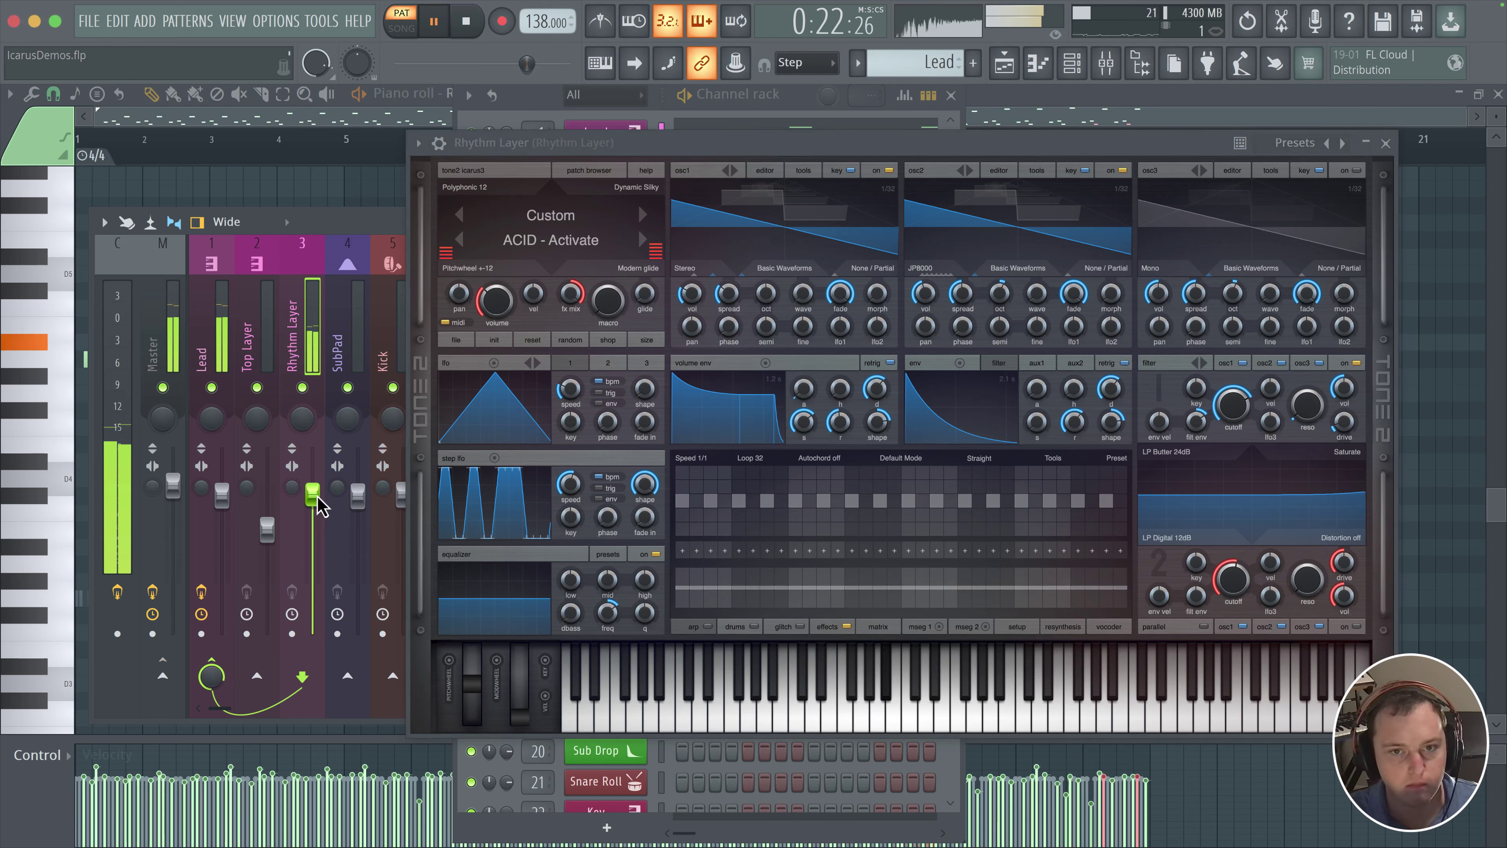
left_click_drag(807, 295, 809, 292)
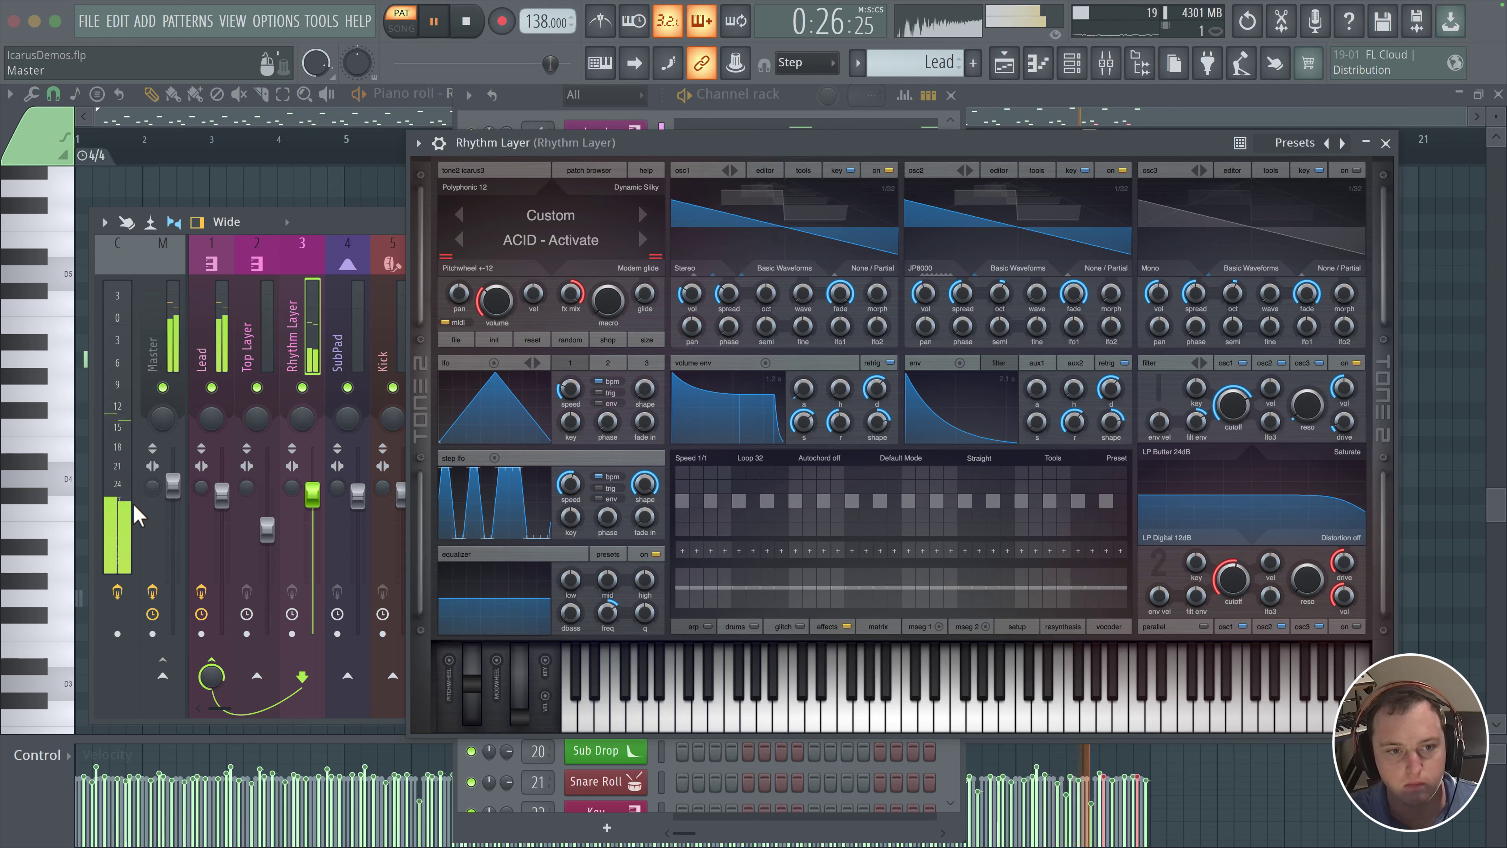
left_click_drag(313, 497, 313, 493)
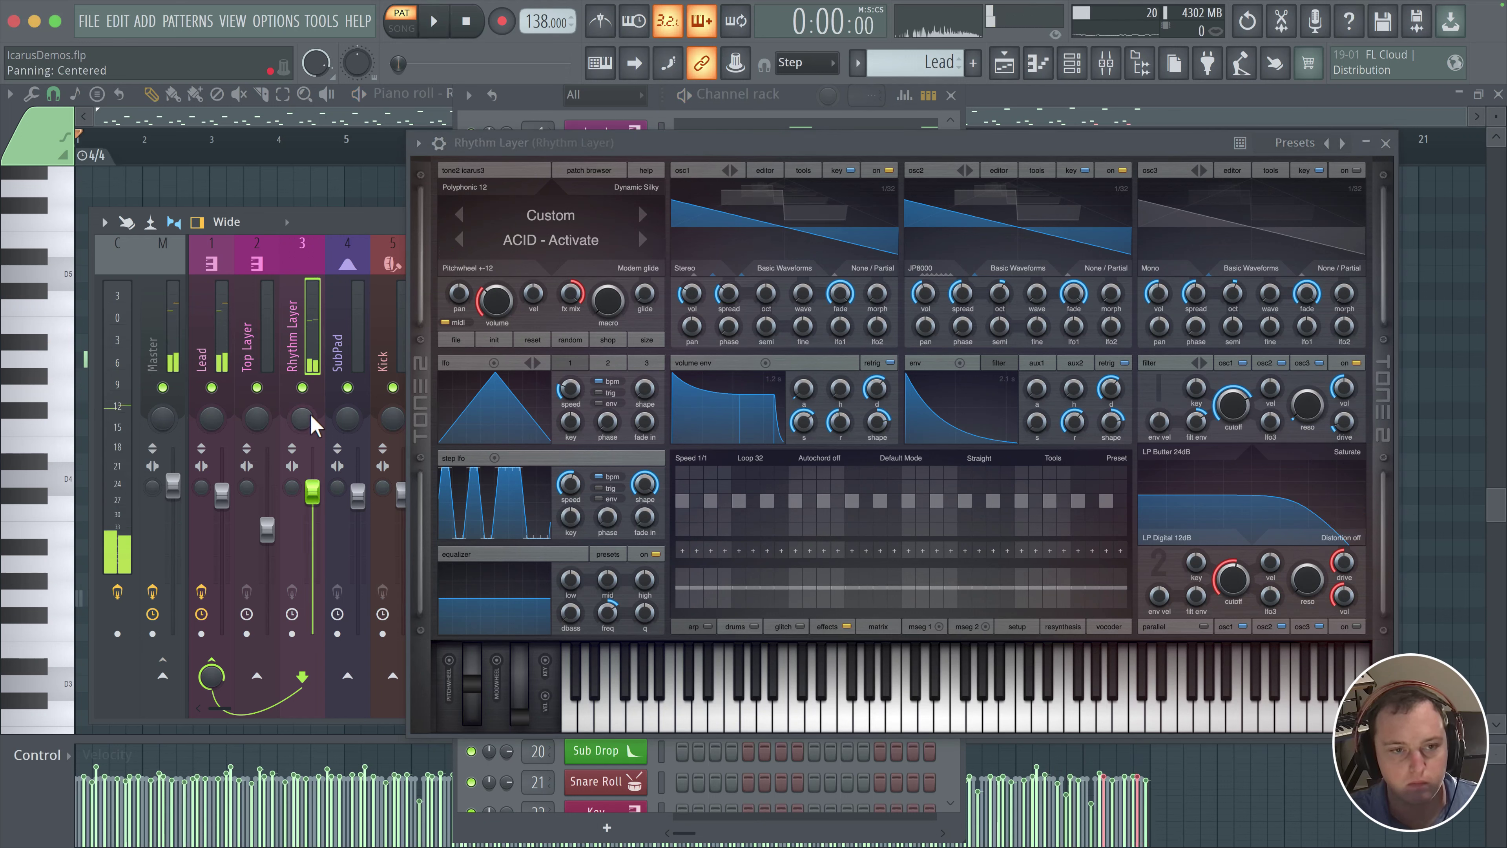
left_click(303, 390)
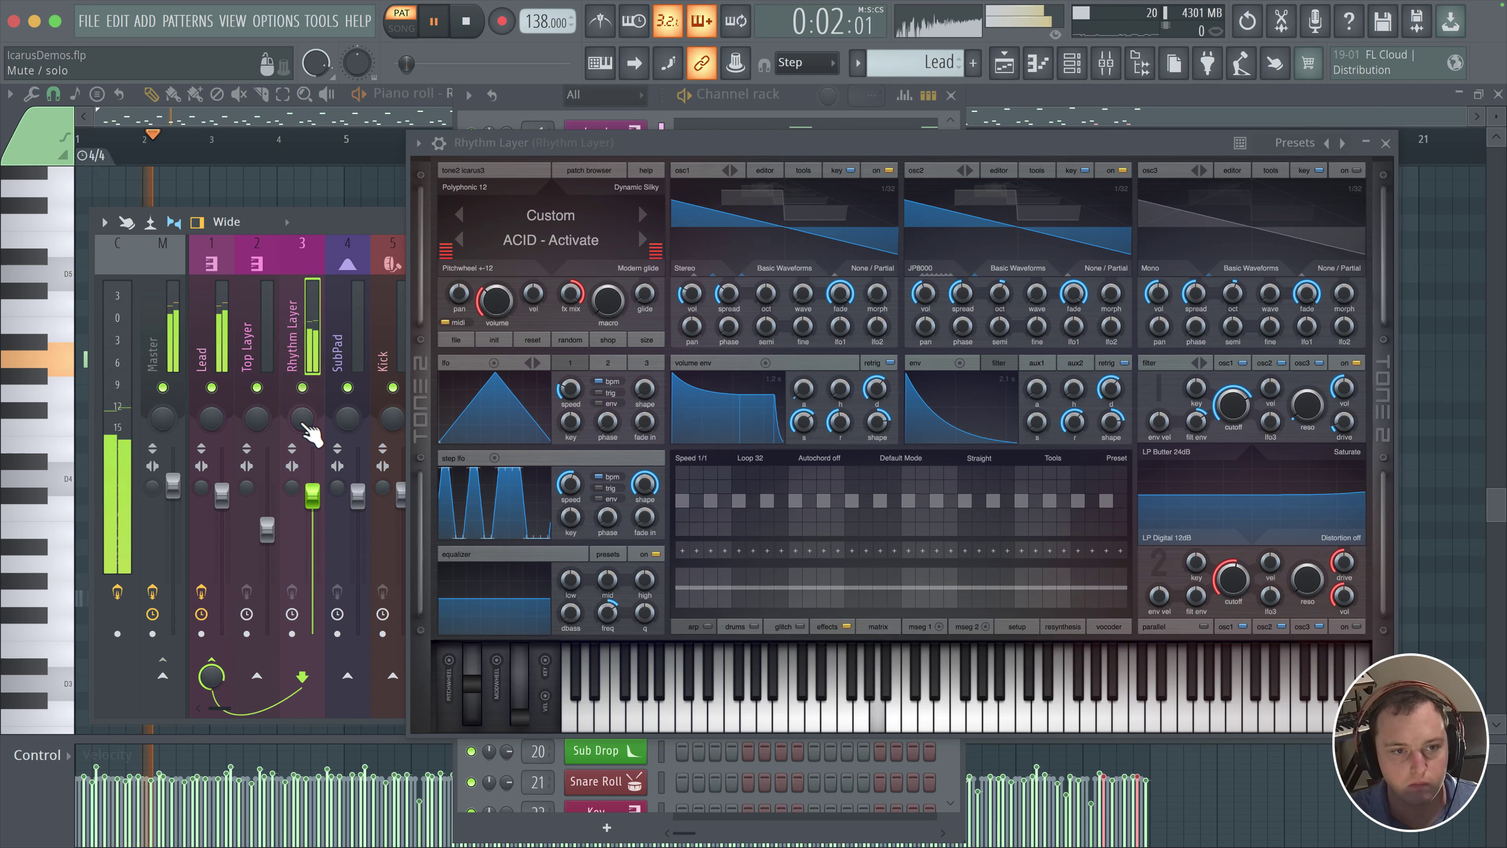
left_click_drag(313, 490, 321, 501)
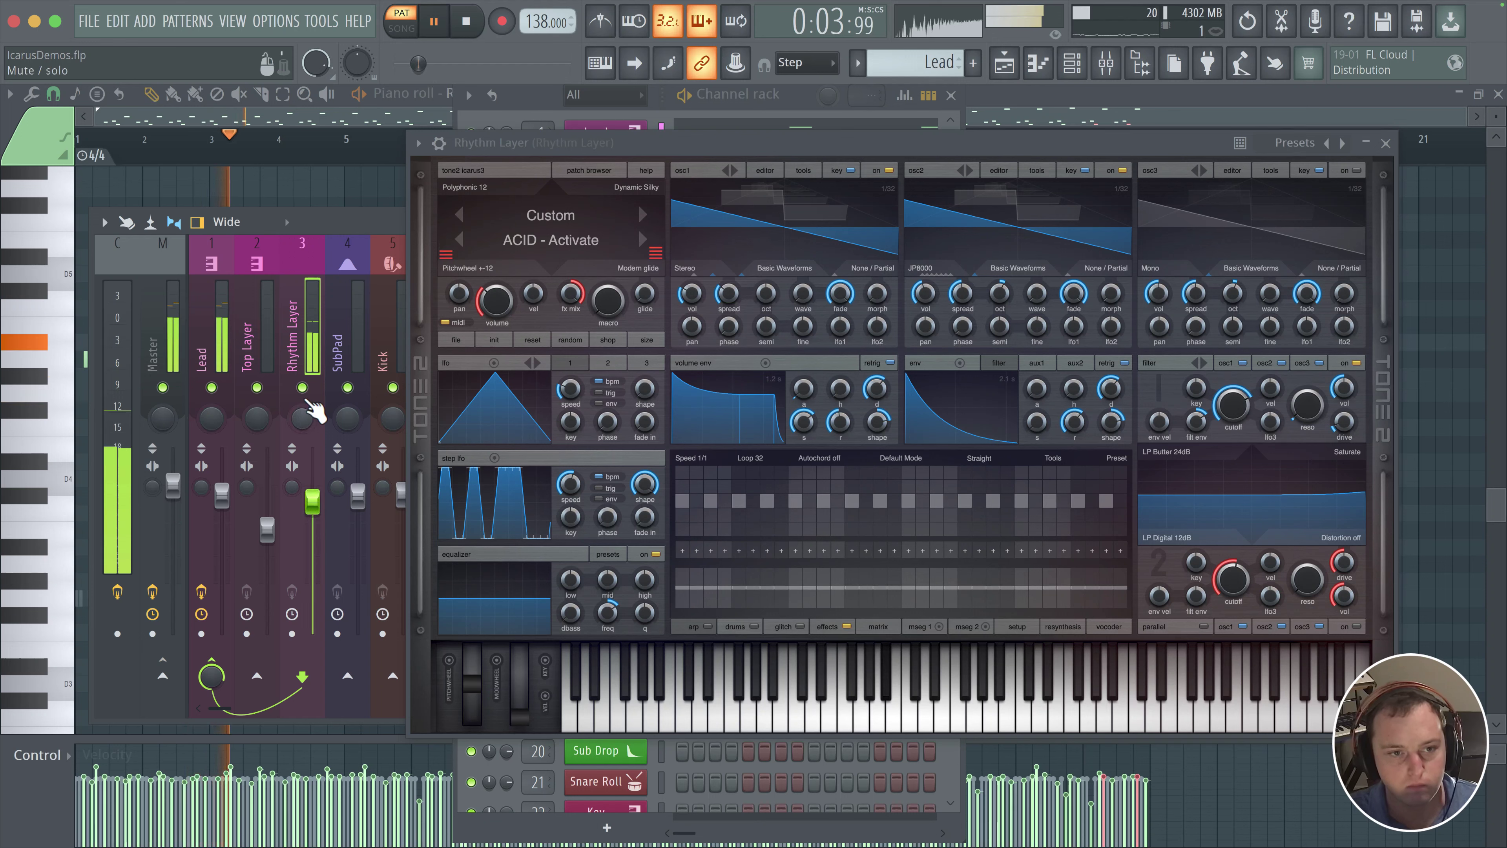
left_click(302, 387)
left_click(303, 387)
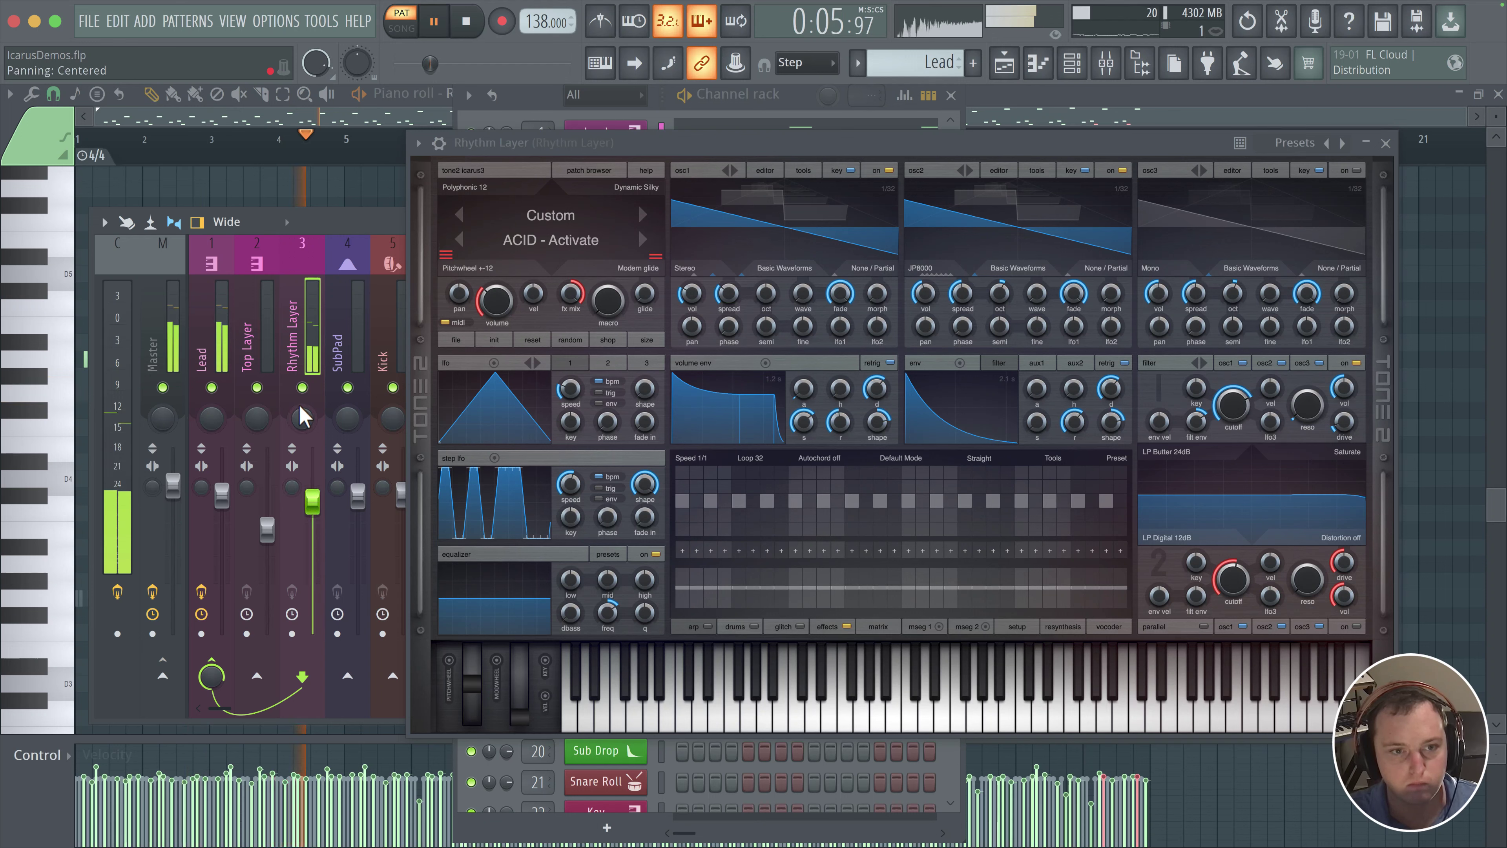
- Reshape the synth's equalizer with boosted lows and a mid frequency of 827 Hz, and stop playback
left_click_drag(570, 579, 605, 632)
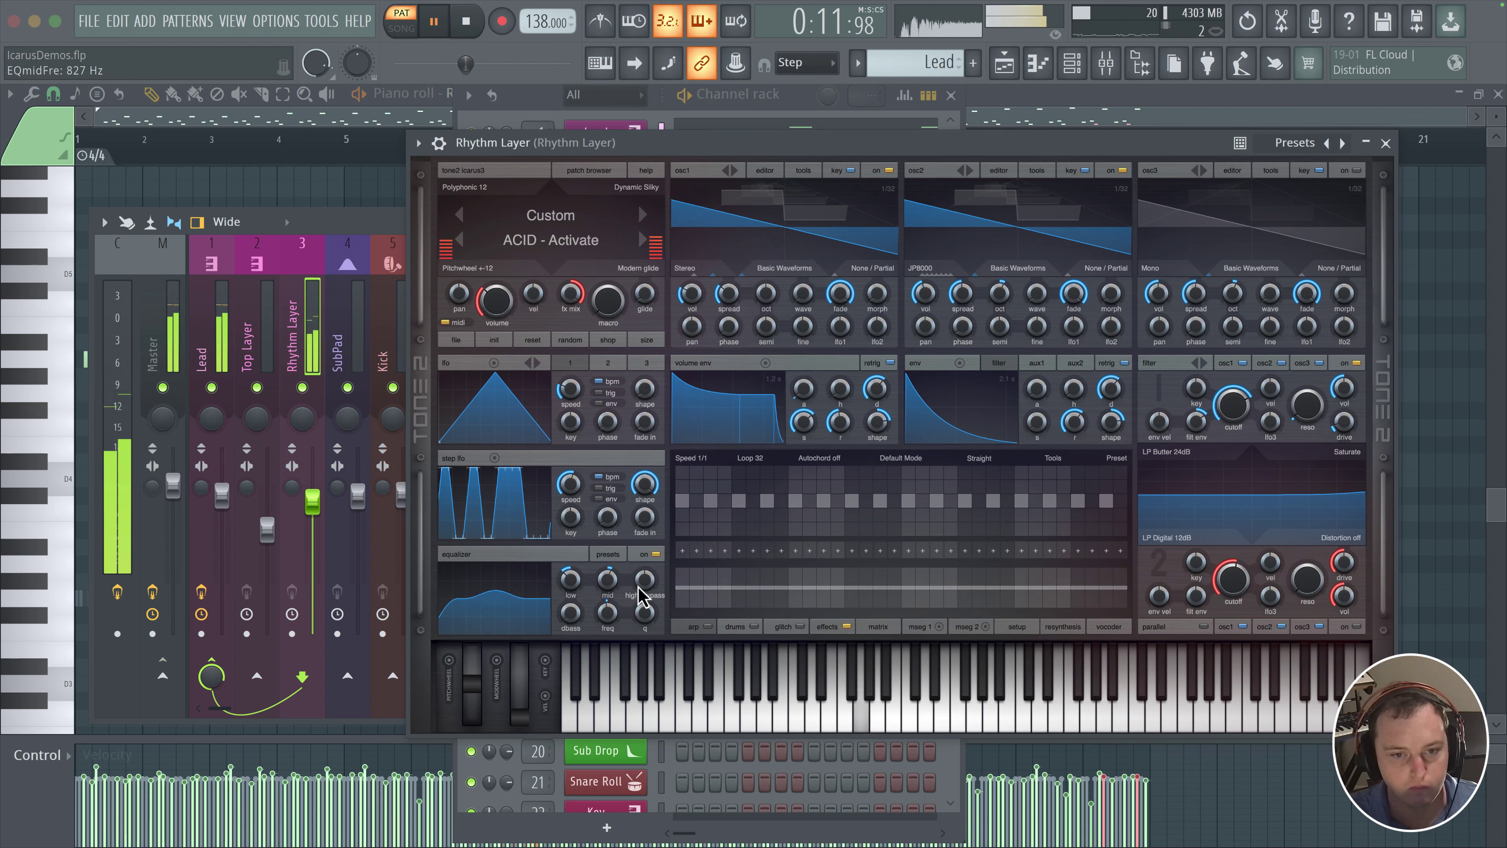
left_click_drag(640, 579, 616, 582)
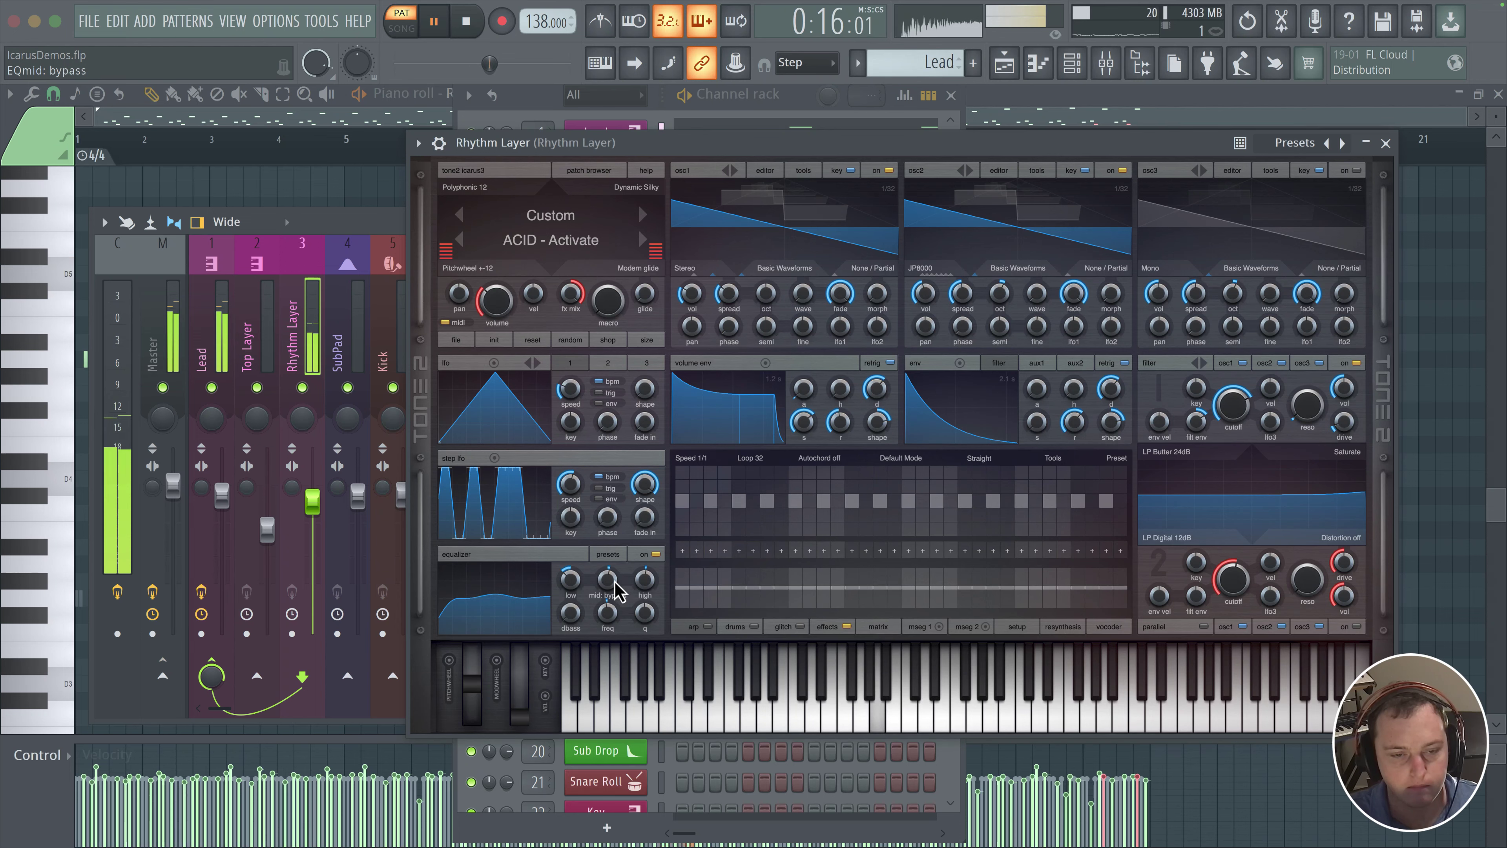
key("space")
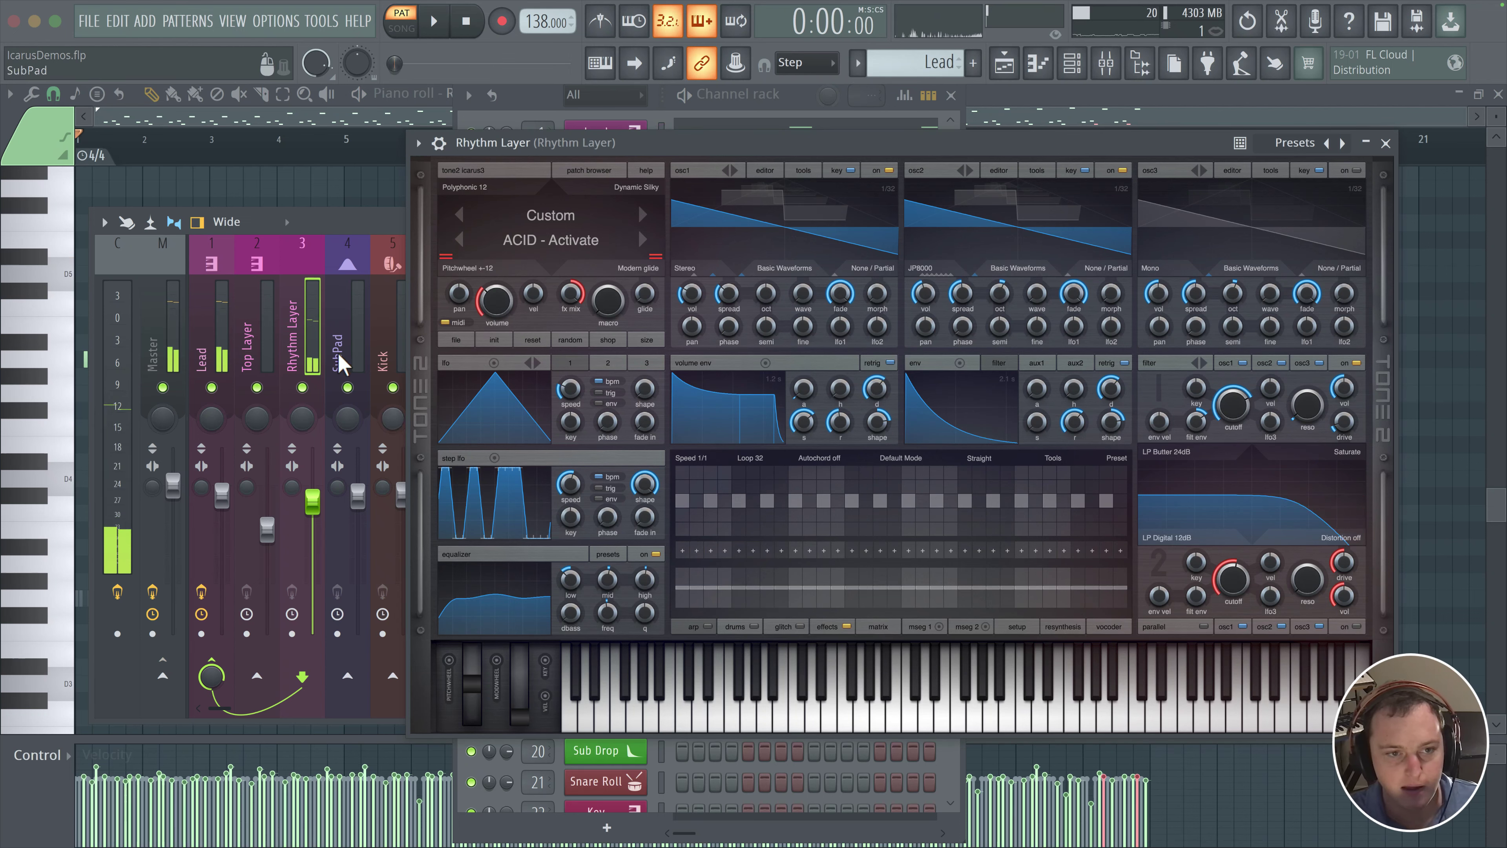
- Close the synth and play the playlist arrangement in song mode from just before bar 33
left_click(1072, 63)
left_click(1104, 63)
left_click(1385, 144)
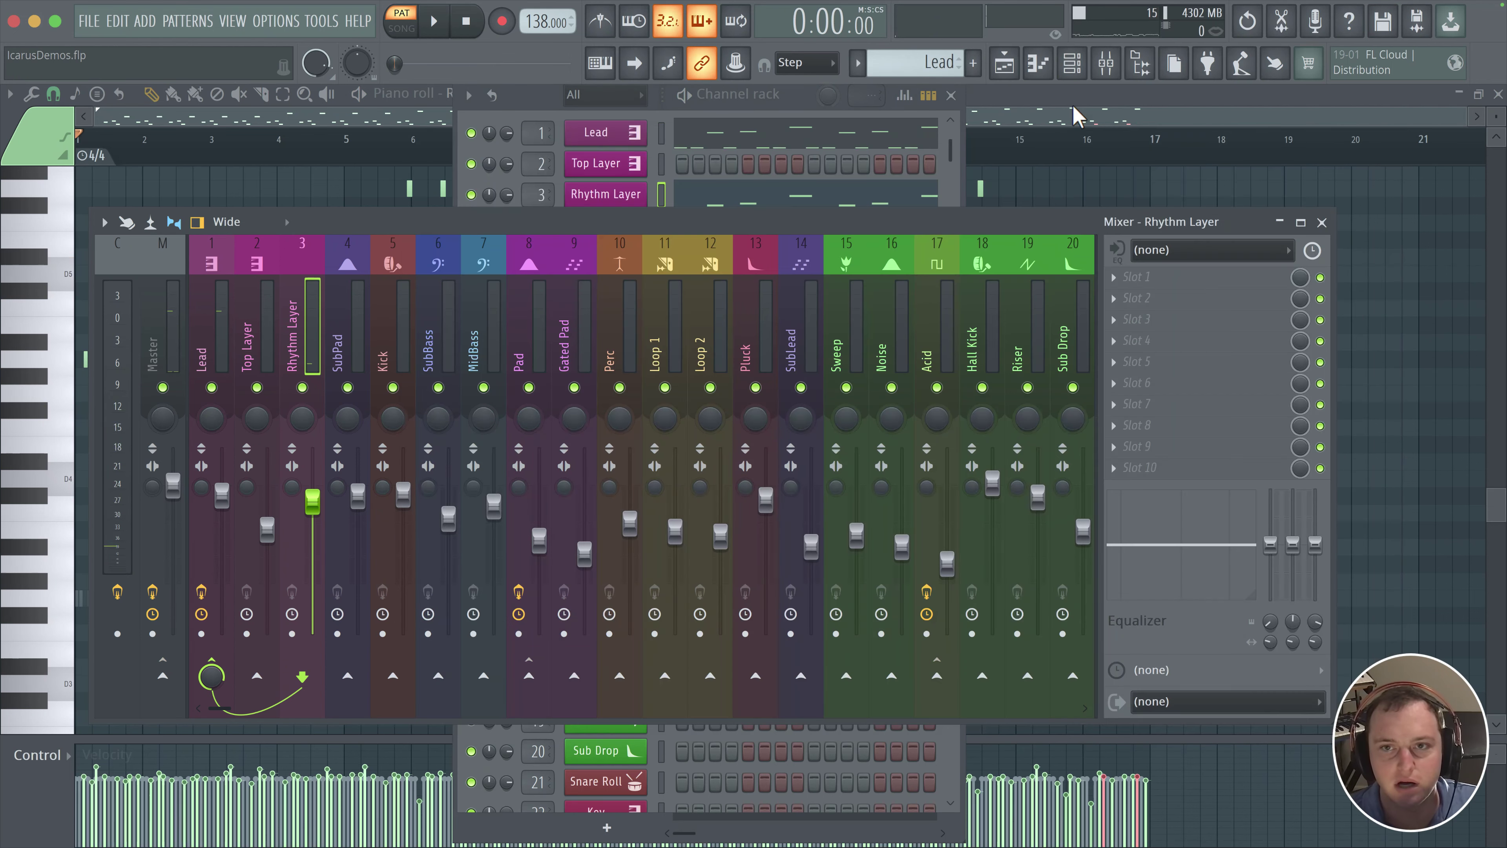
left_click(1031, 67)
key("F5")
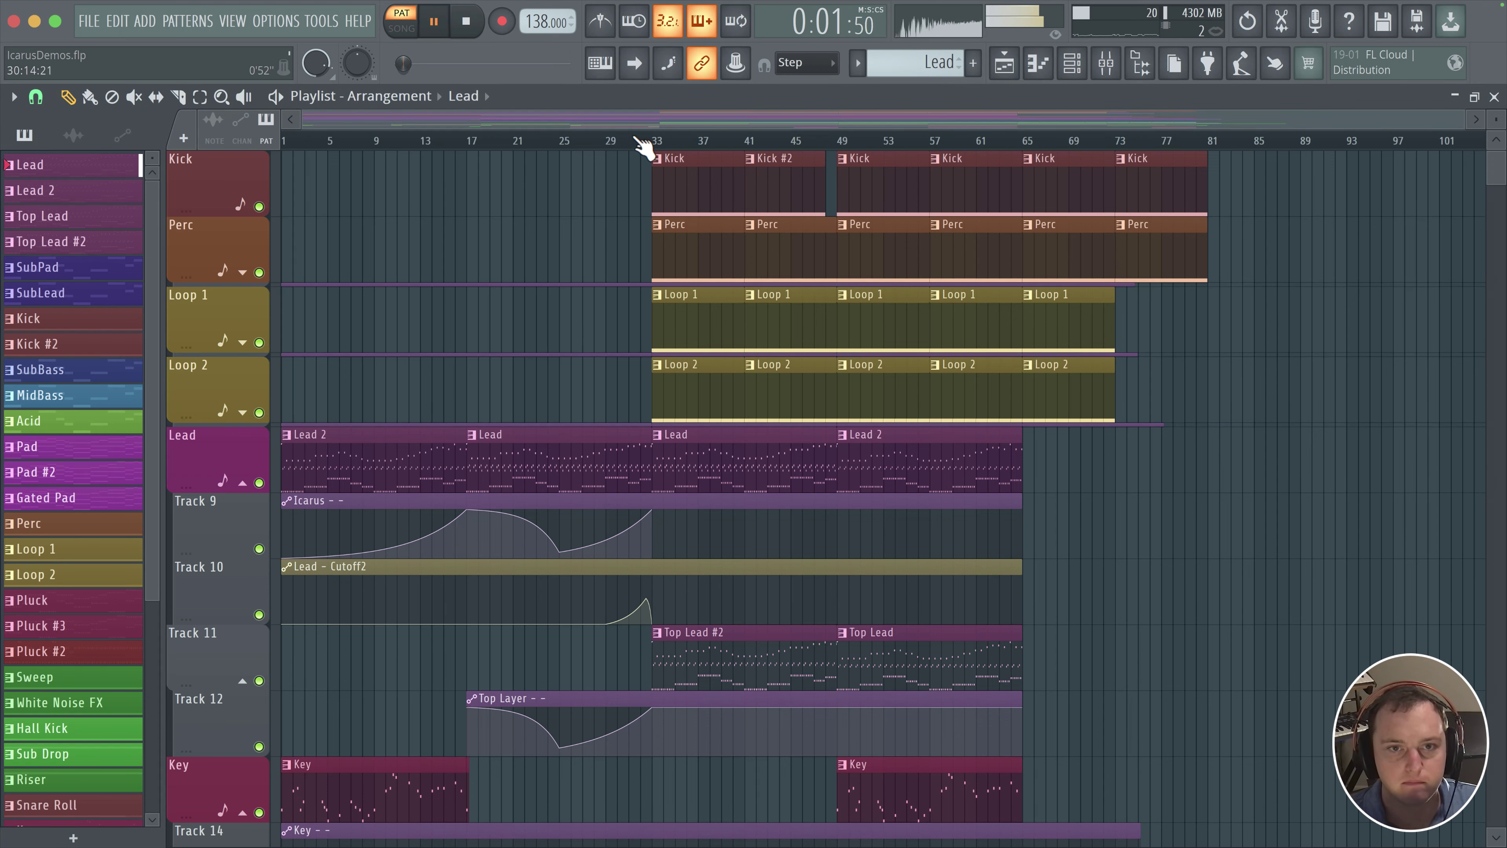
left_click(641, 141)
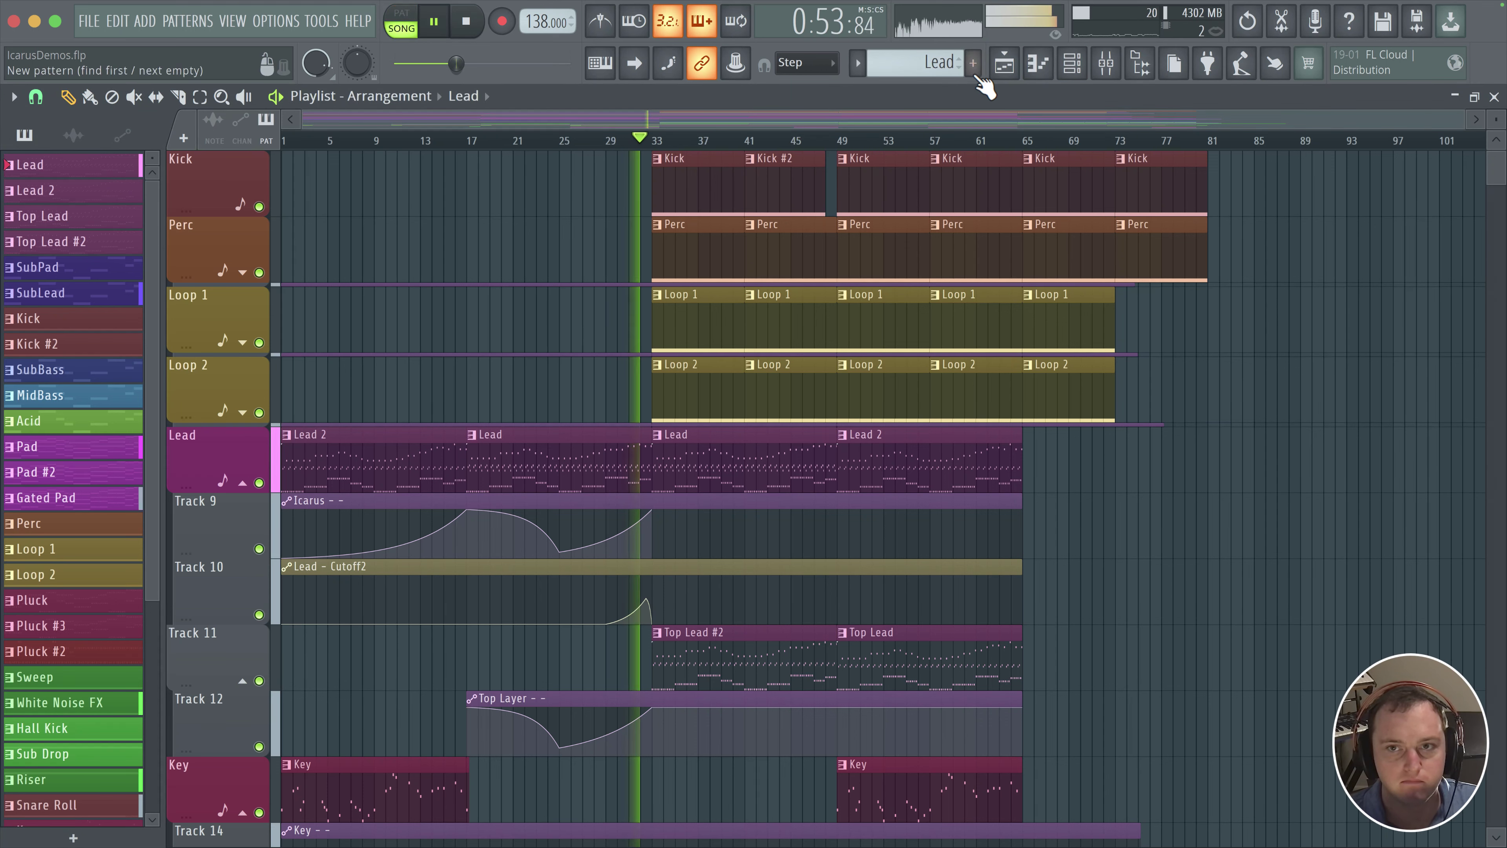
- Lower the Rhythm Layer mixer track slightly within the full mix, comparing it muted and unmuted
left_click(1105, 62)
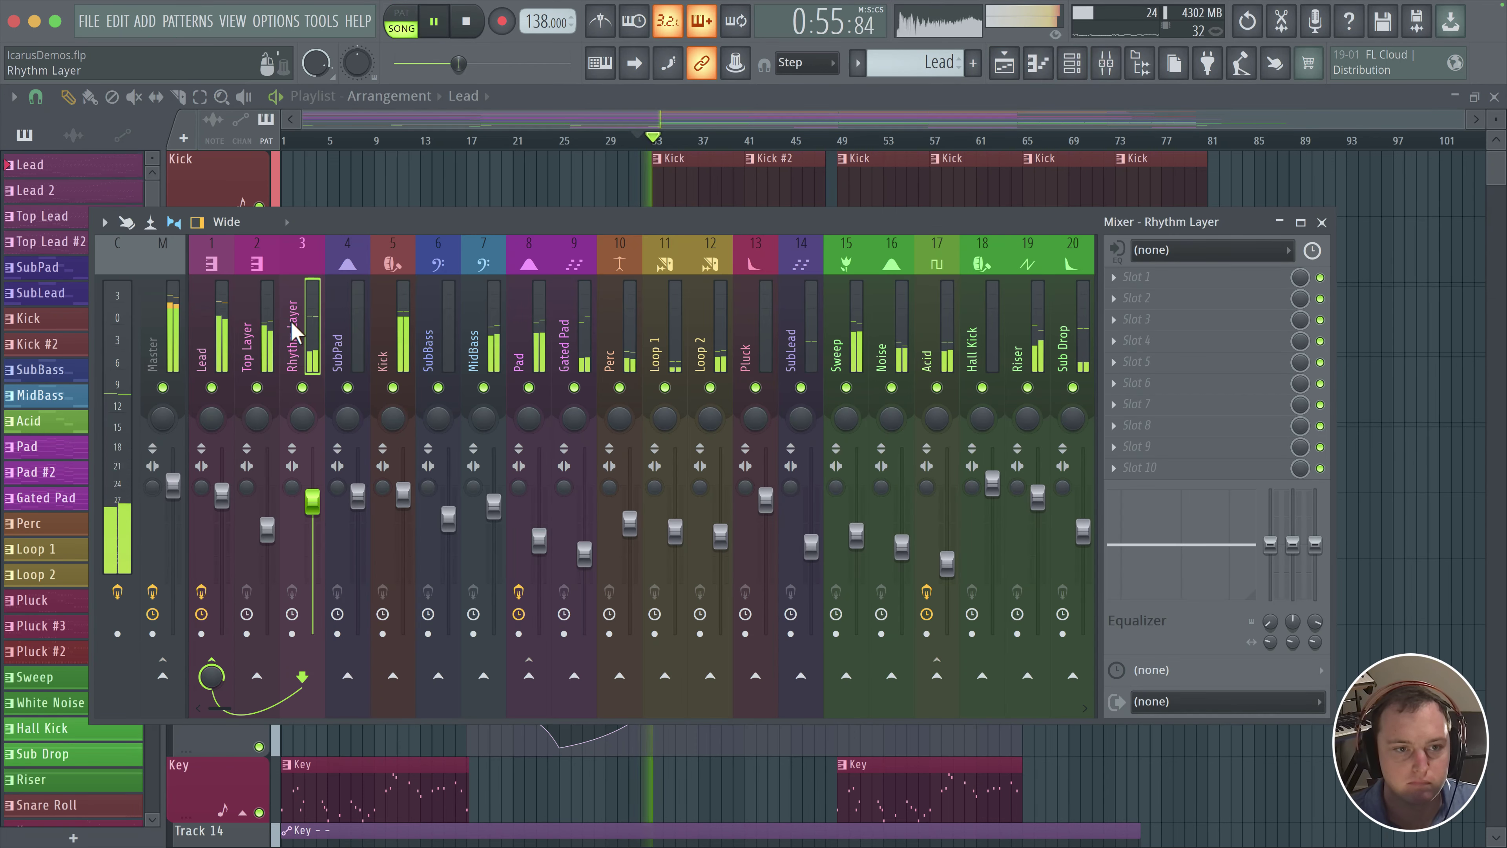
left_click(302, 387)
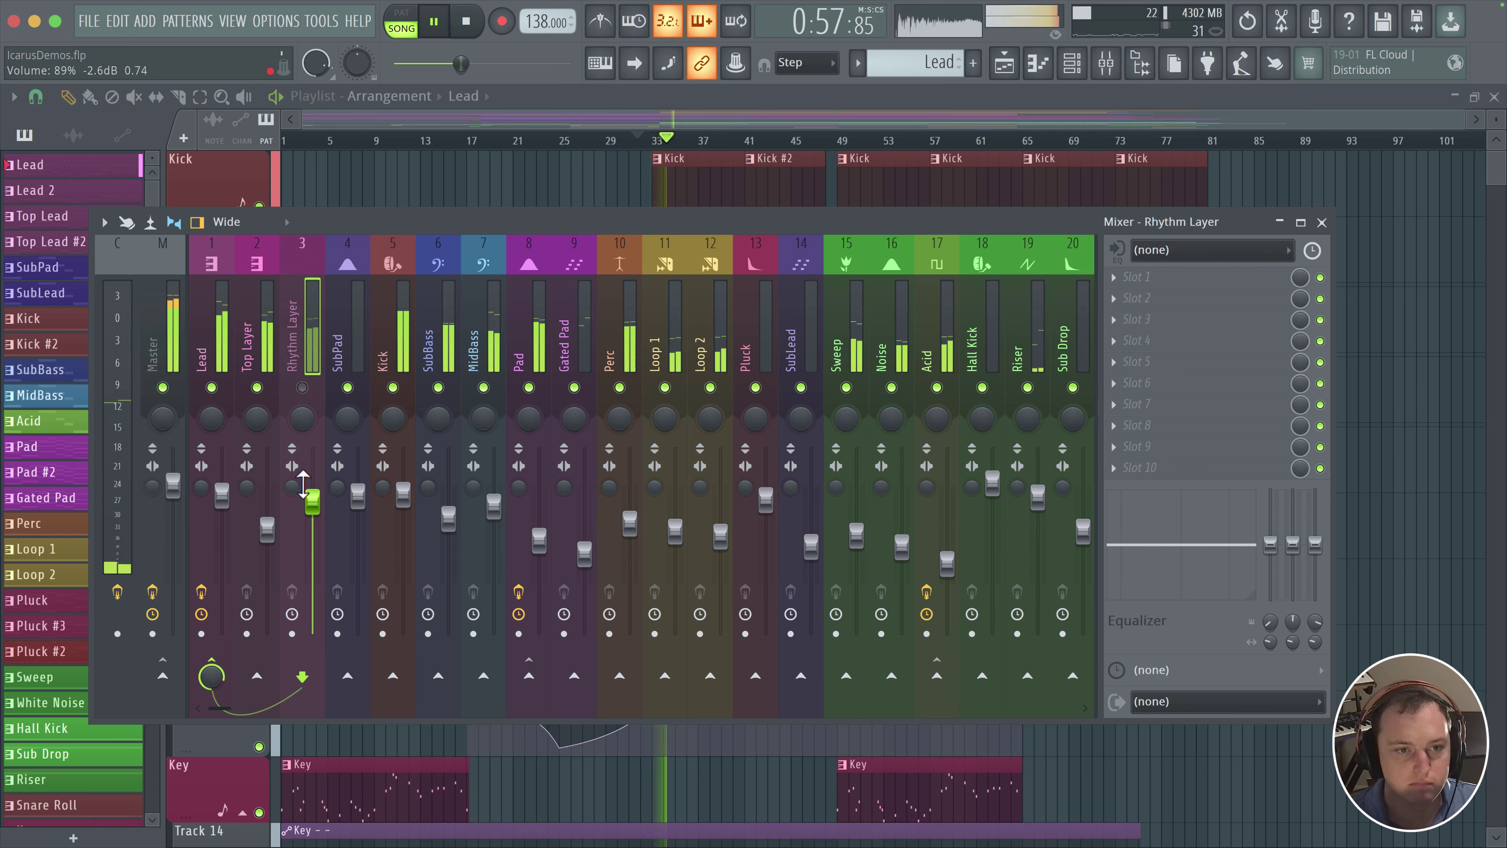
left_click(303, 386)
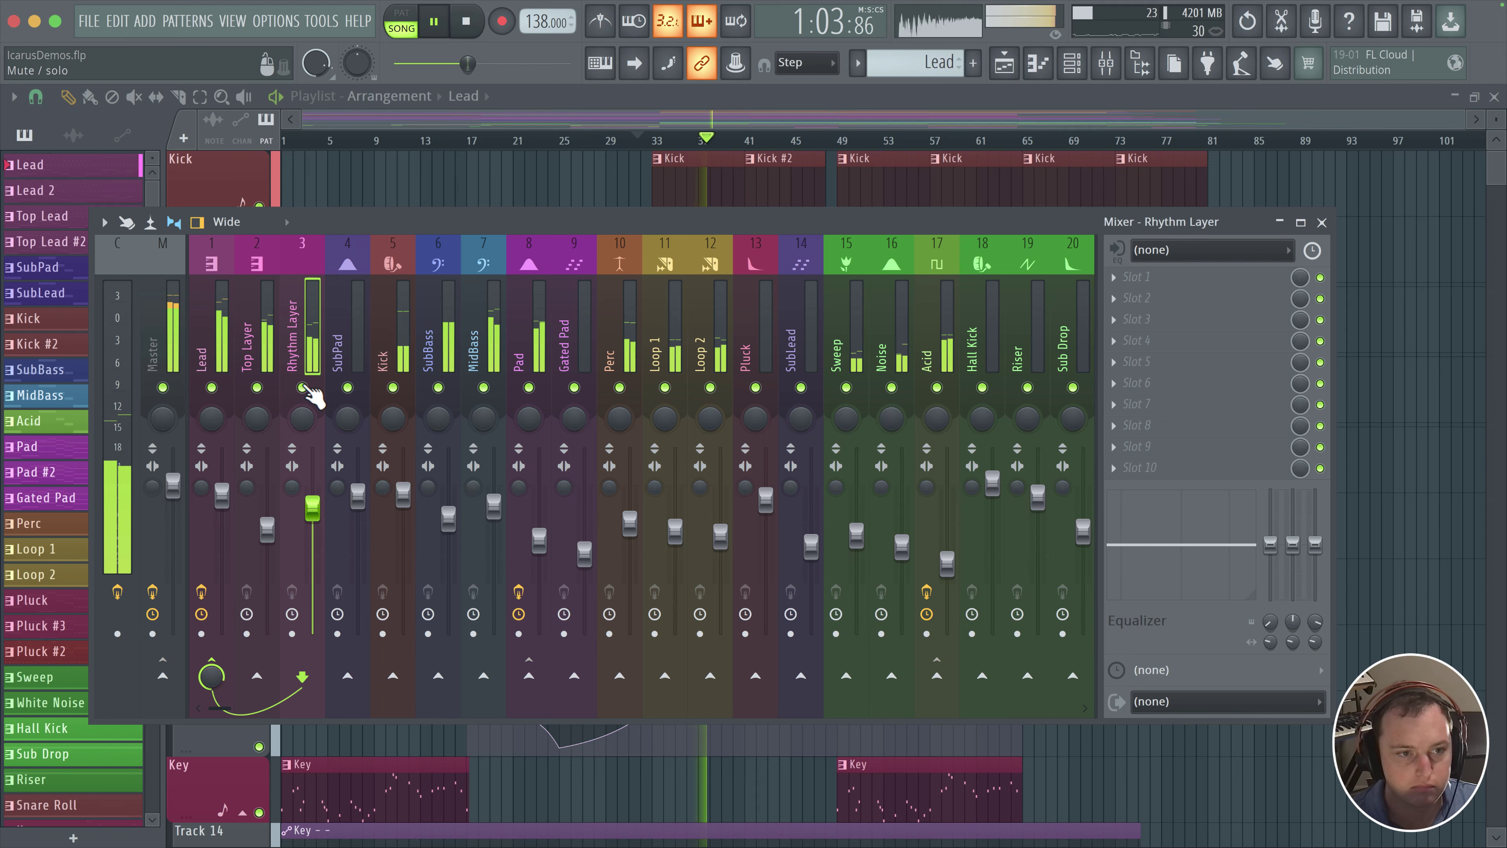
- Compare the mix with the Rhythm Layer mixer track muted and unmuted, close the mixer, and restart playback near bar 16
left_click(302, 387)
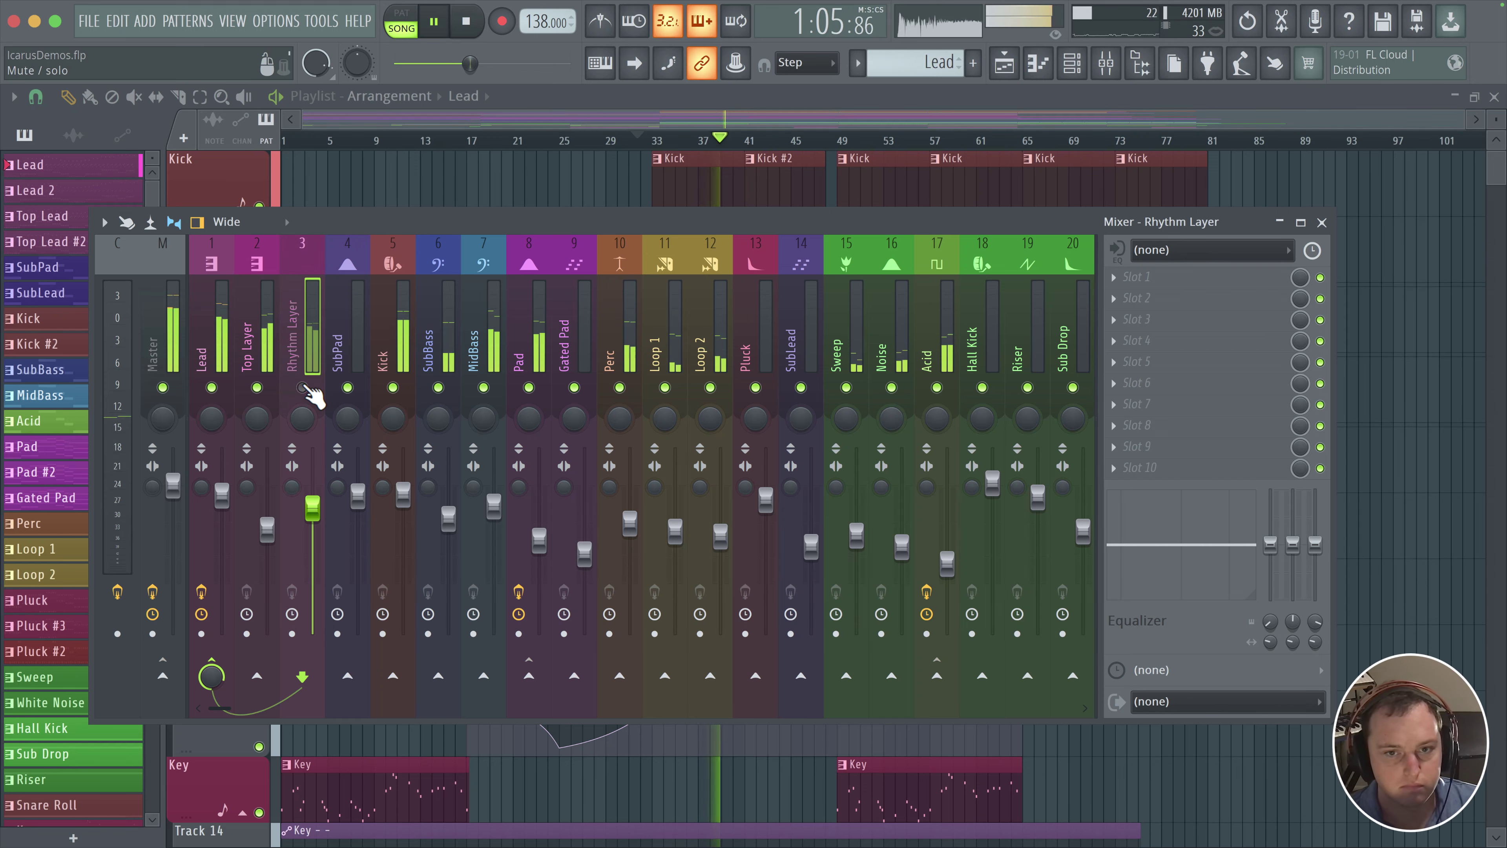
left_click(302, 387)
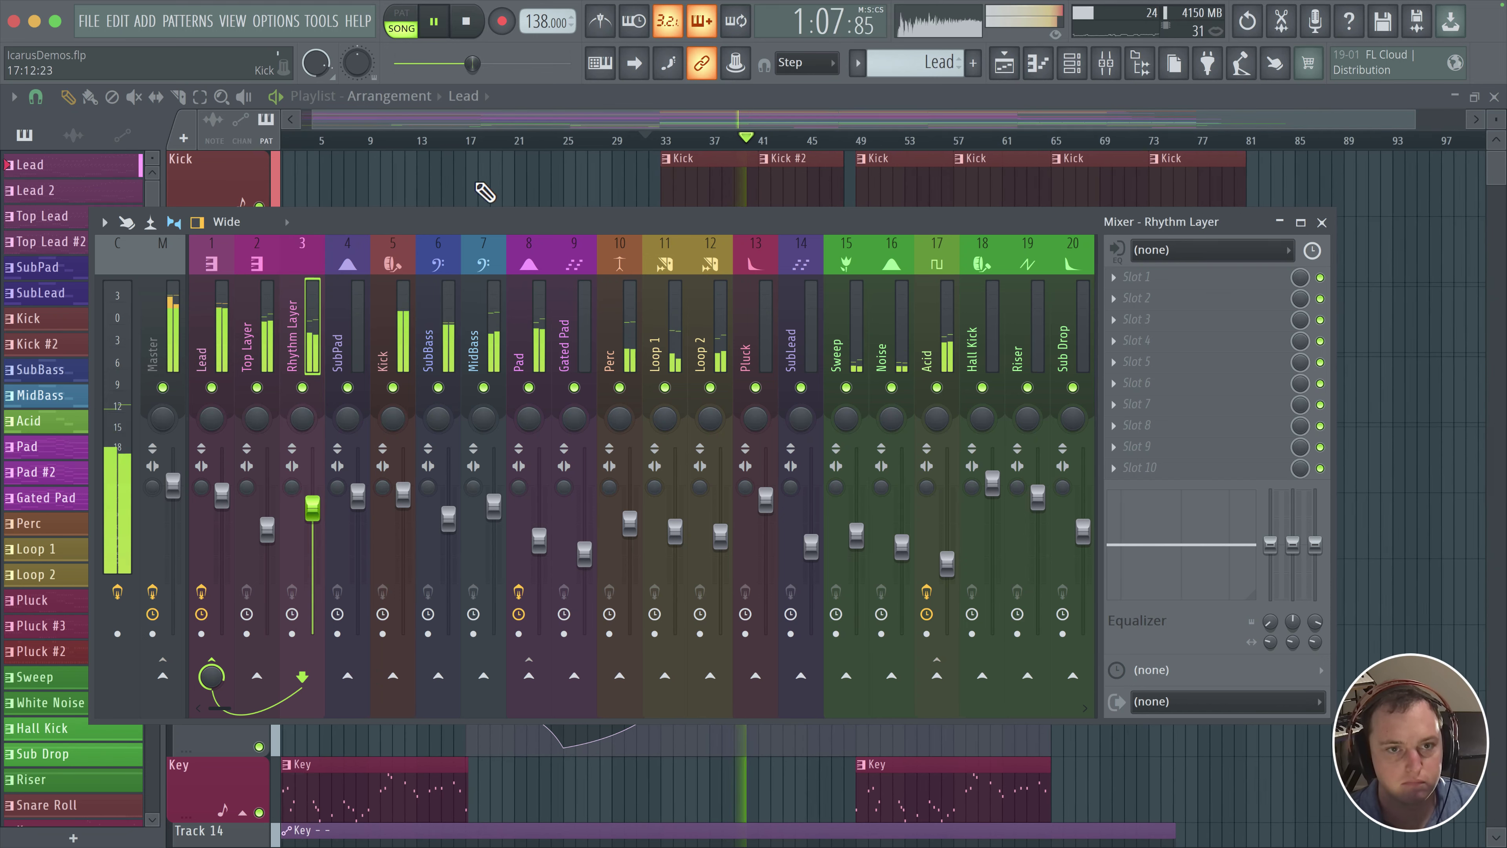
key("F9")
left_click(482, 145)
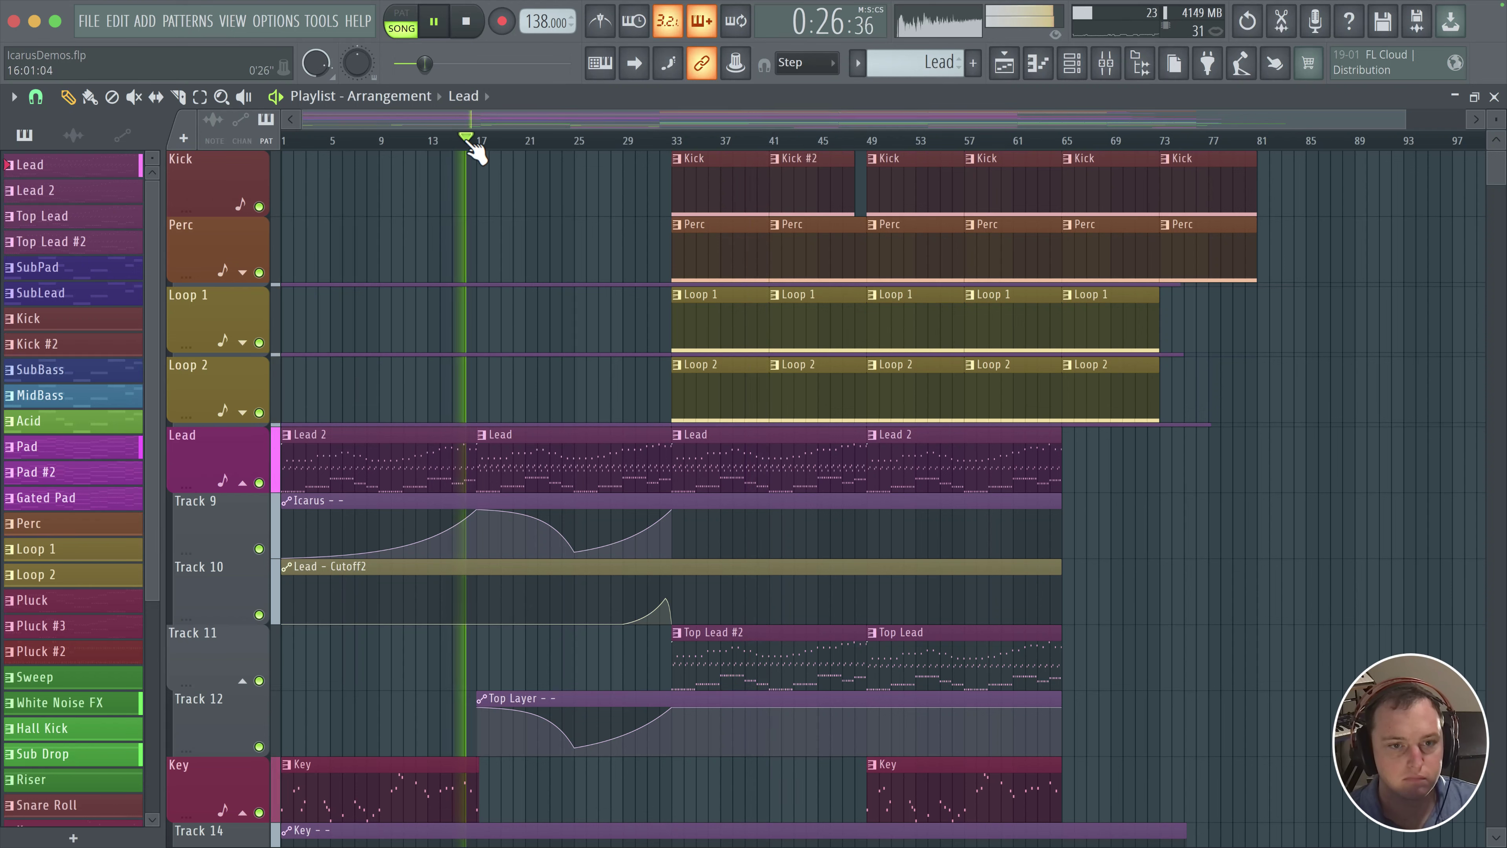
- Insert an empty playlist track directly above the Key track
scroll(396, 350, "down", 4)
scroll(528, 363, "up", 1)
scroll(528, 363, "up", 1)
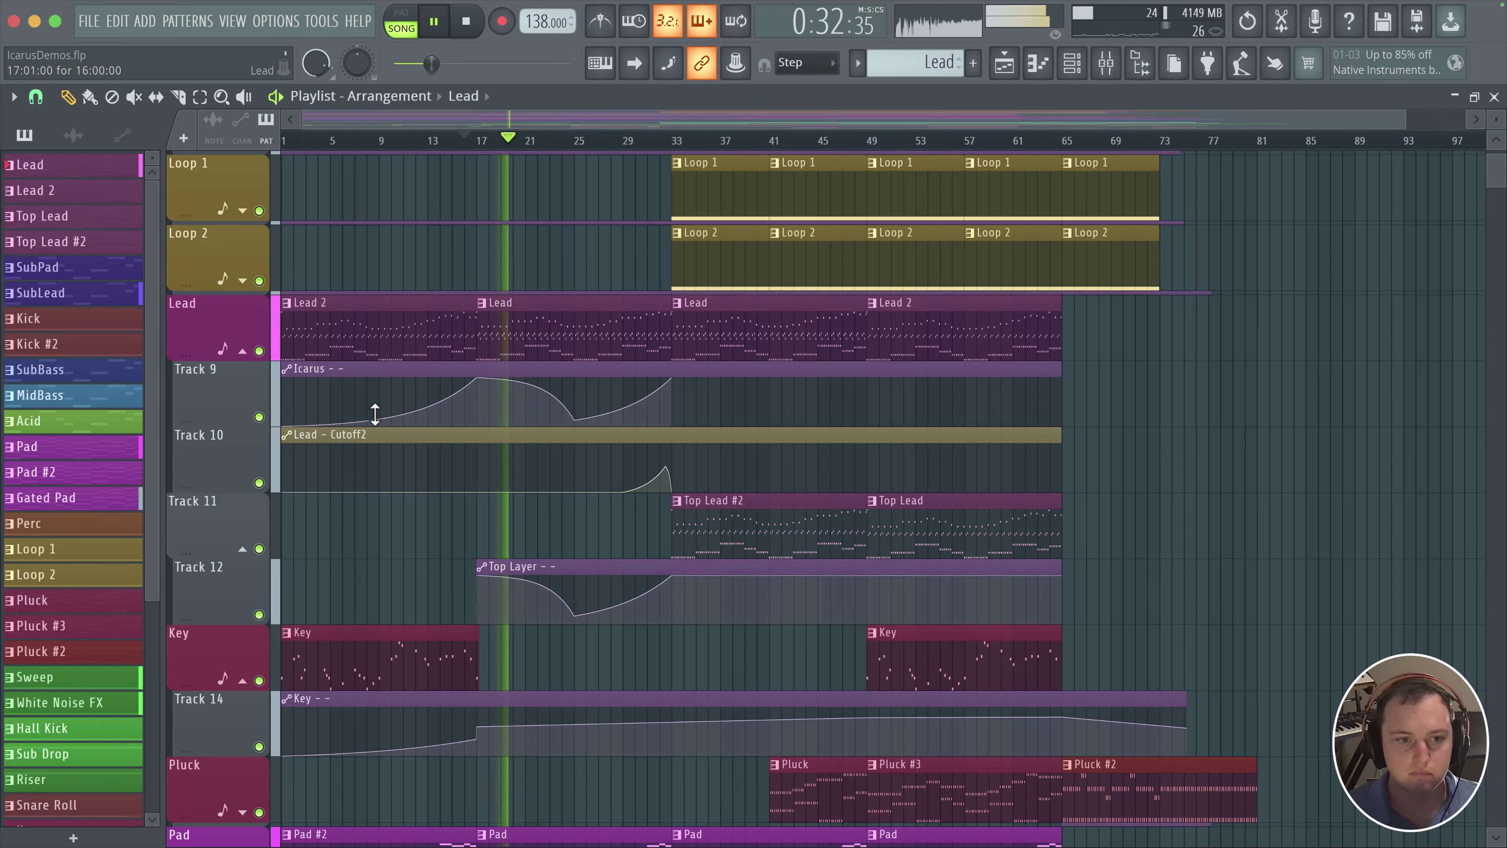
right_click(212, 655)
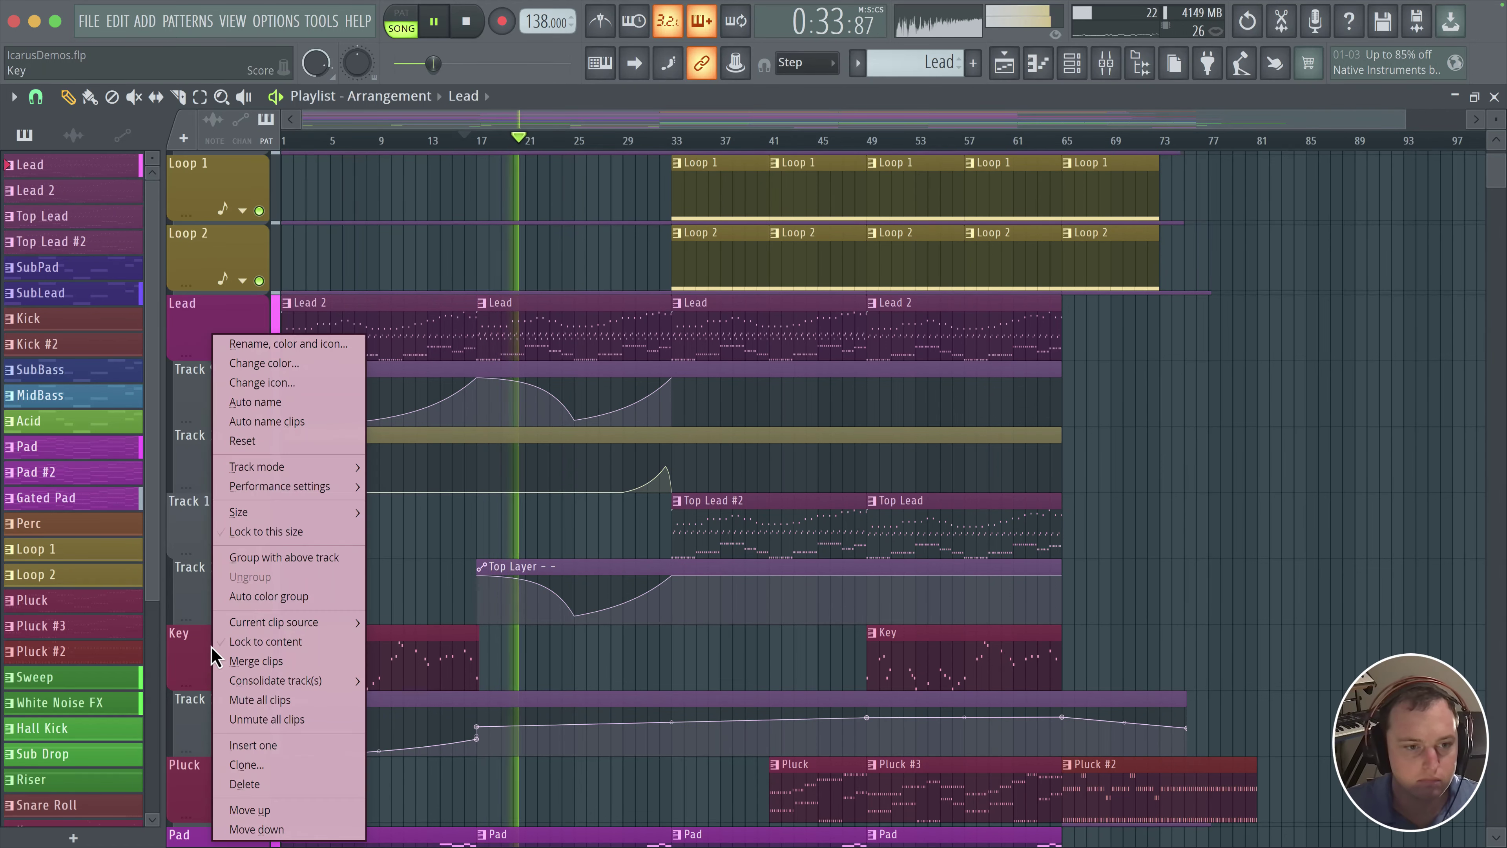
left_click(253, 745)
- Cut the Rhythm Layer notes out of the Lead pattern into a new pink pattern named "Rhythm Lead"
left_click(1072, 63)
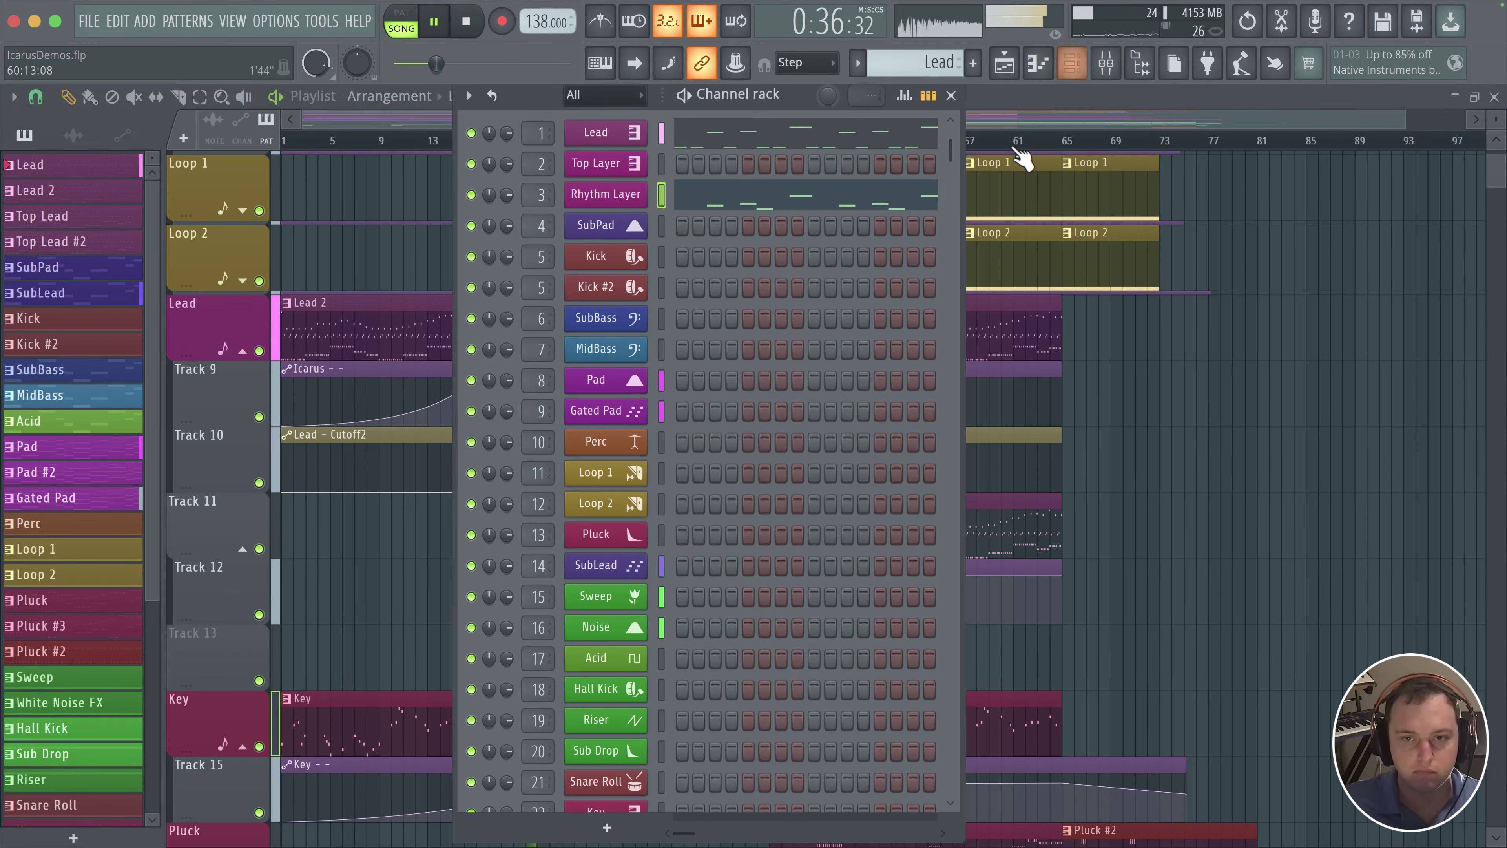
key("ctrl+x")
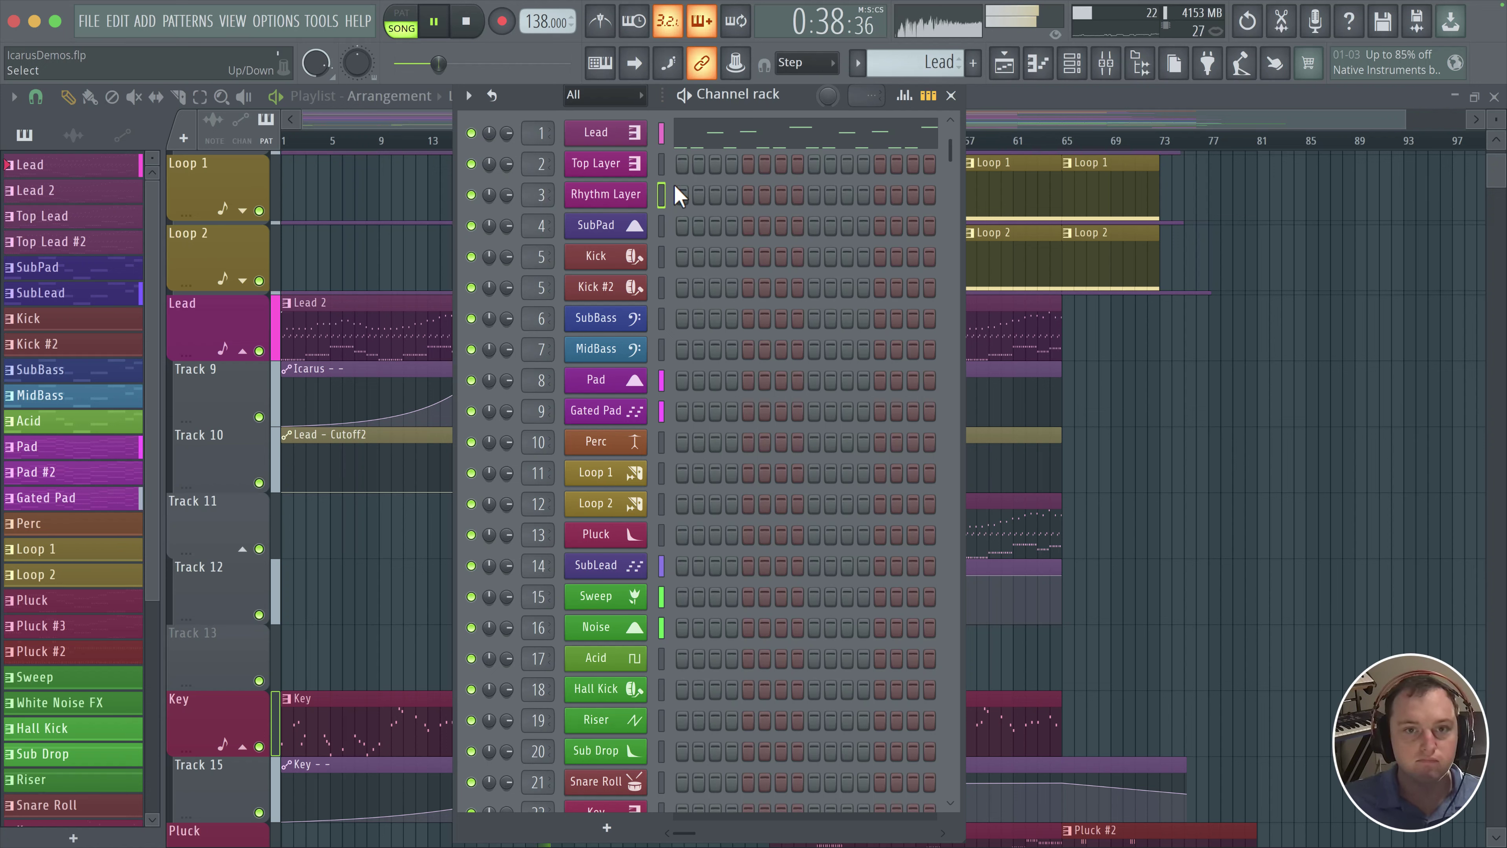
left_click(974, 61)
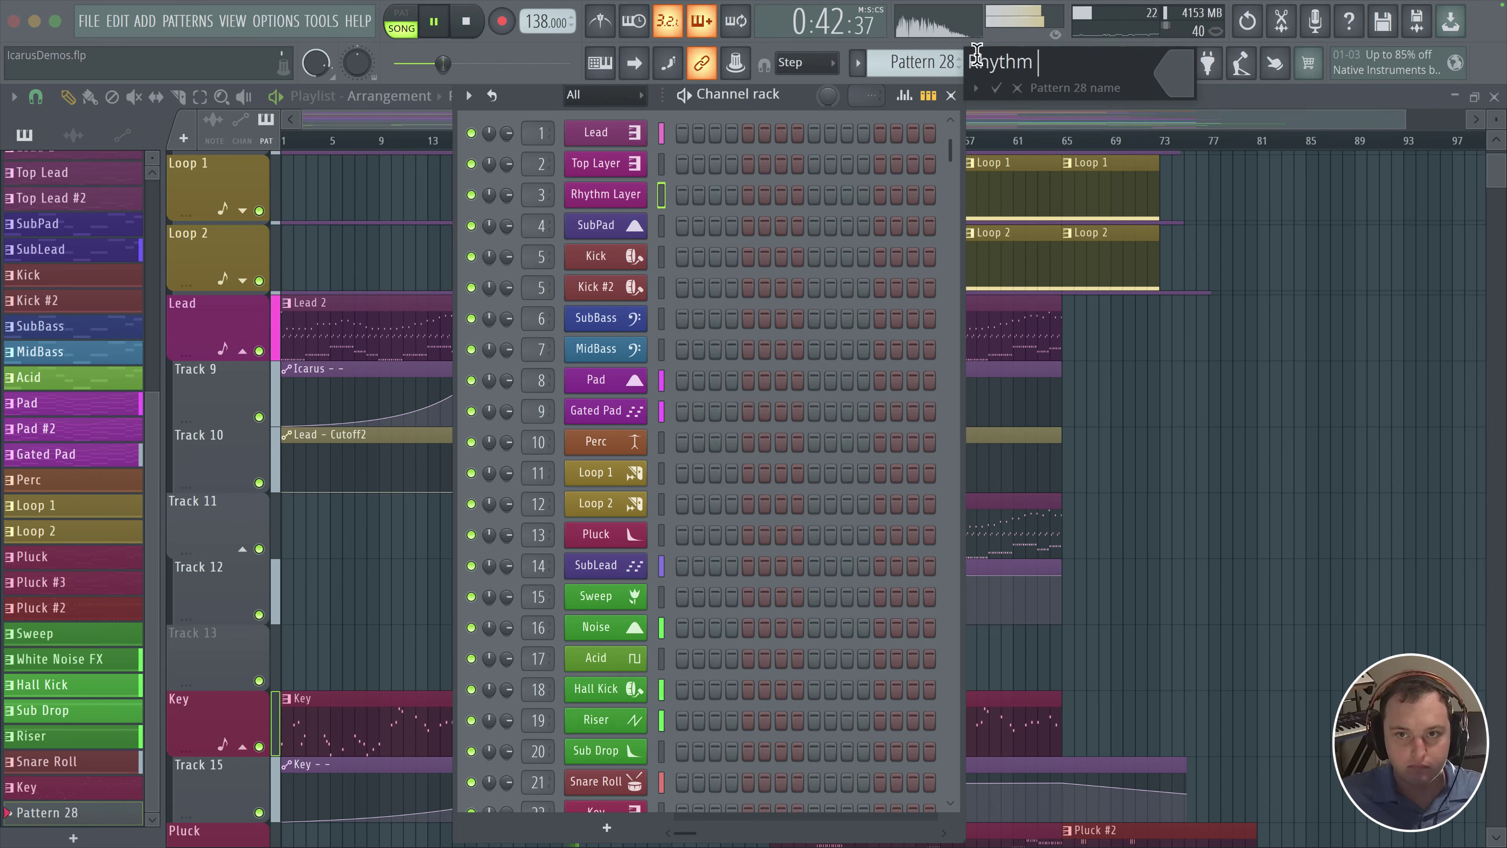
left_click(1185, 86)
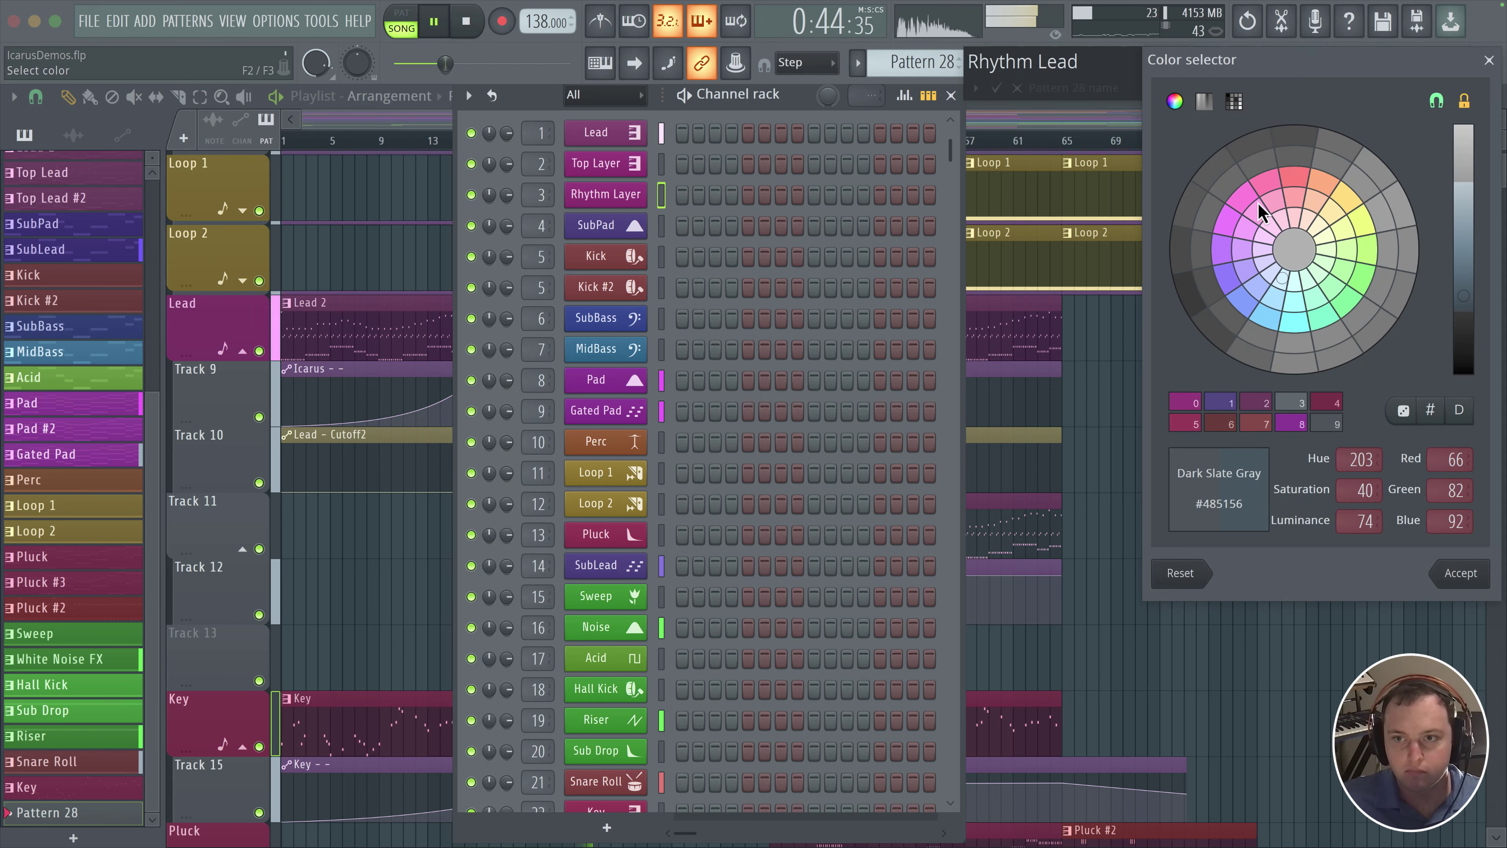
left_click(1249, 215)
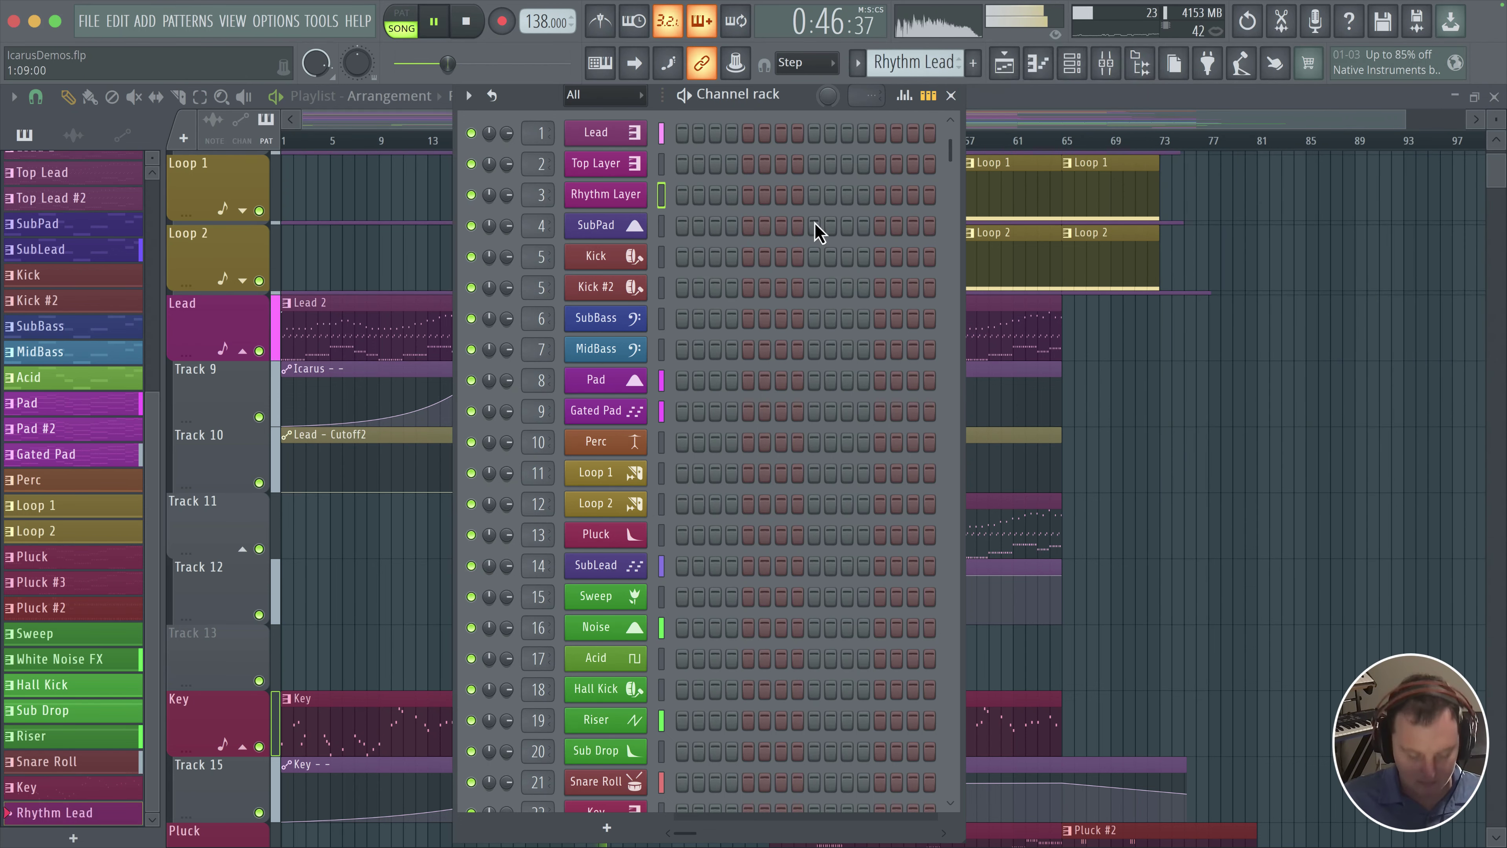
- Place a Rhythm Lead clip on Track 13 from bar 17, trim it to bar 33, and add a second clip from bar 33
left_click_drag(395, 570, 539, 660)
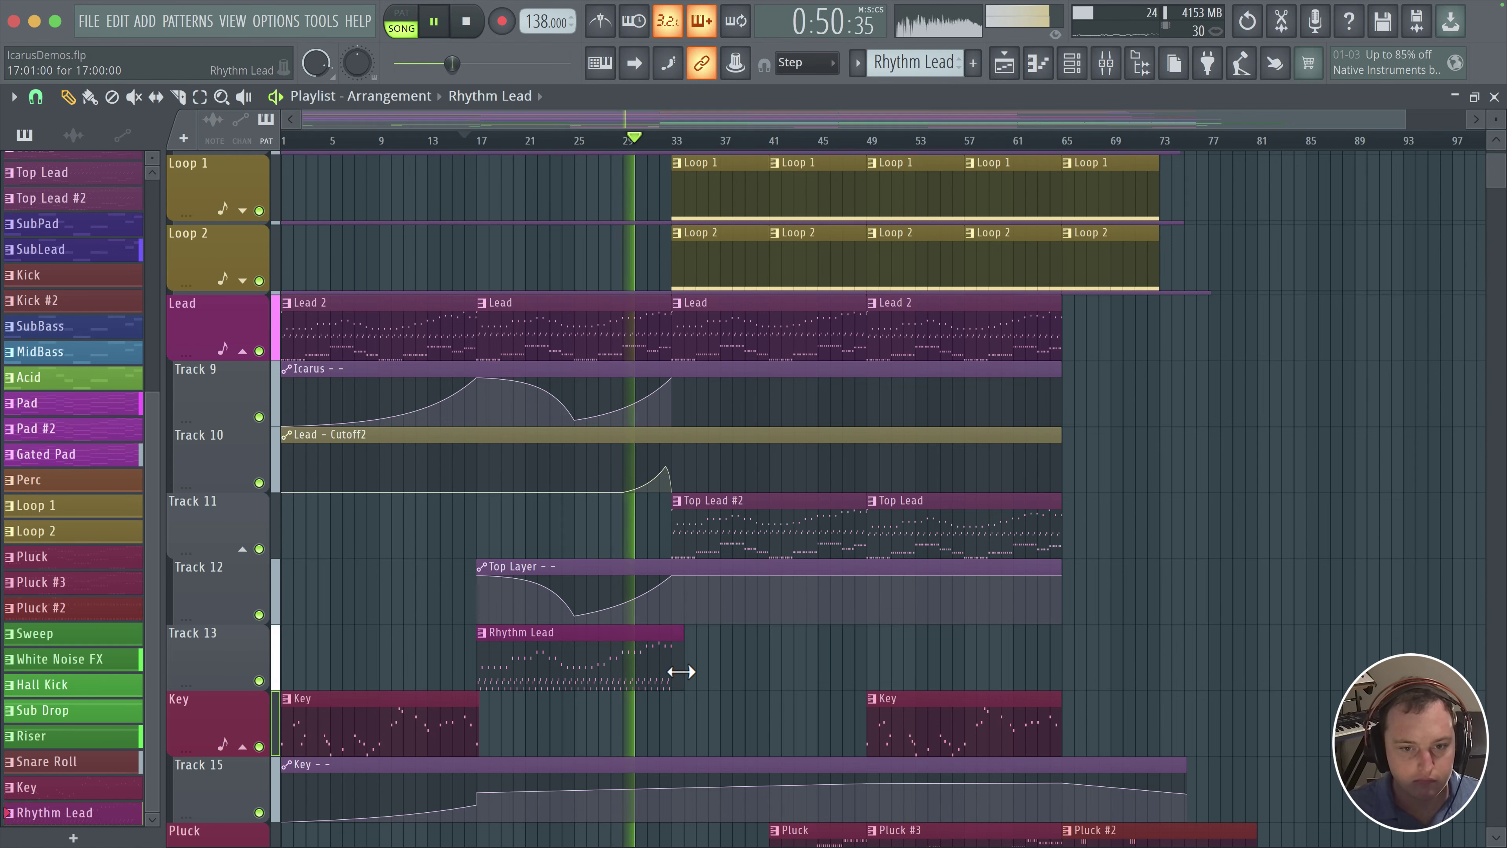
left_click_drag(683, 671, 671, 671)
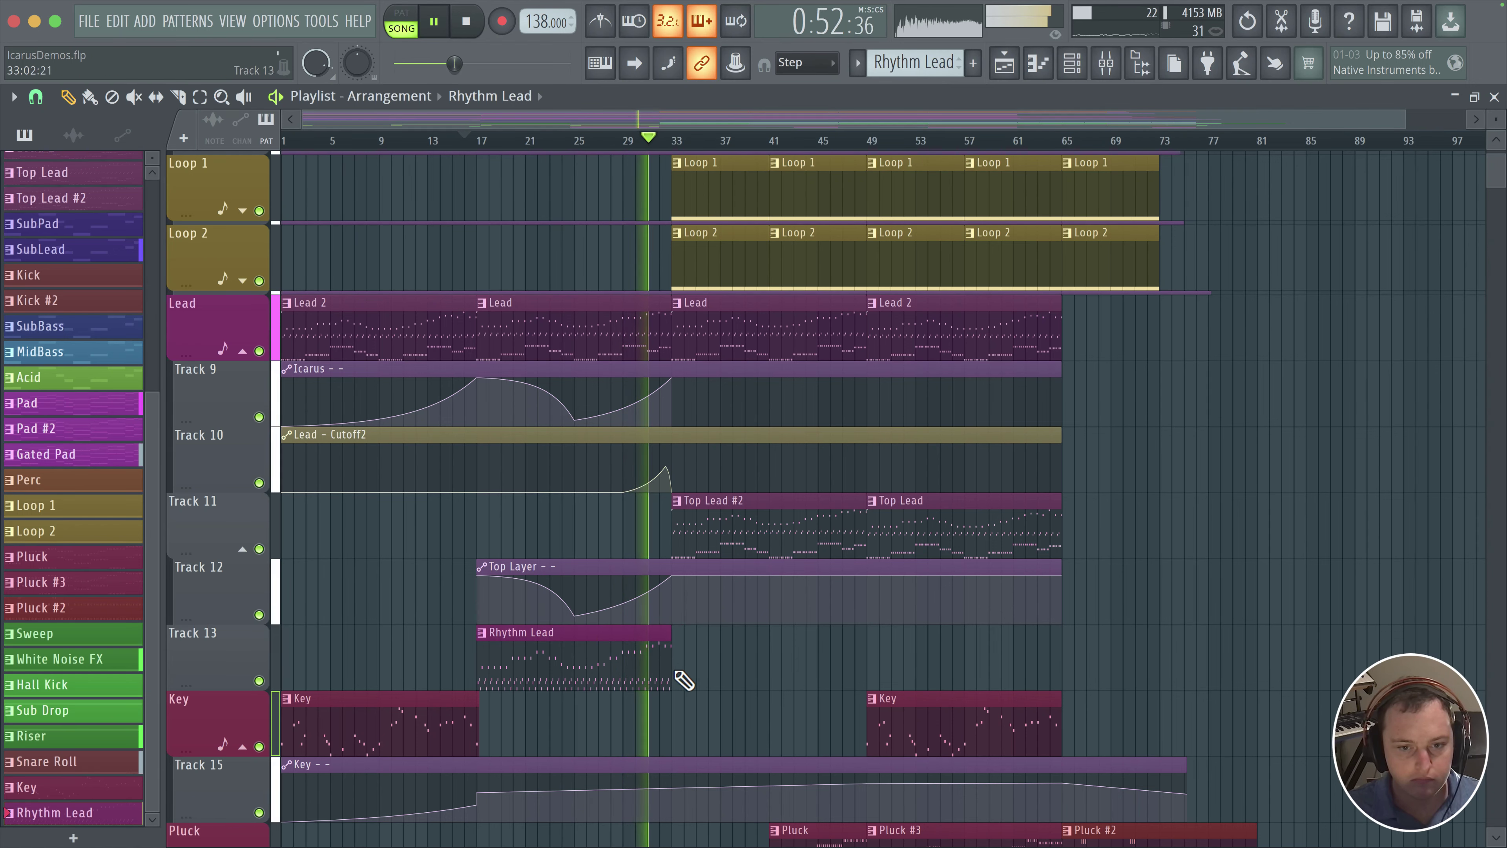
left_click(679, 671)
scroll(628, 537, "up", 4)
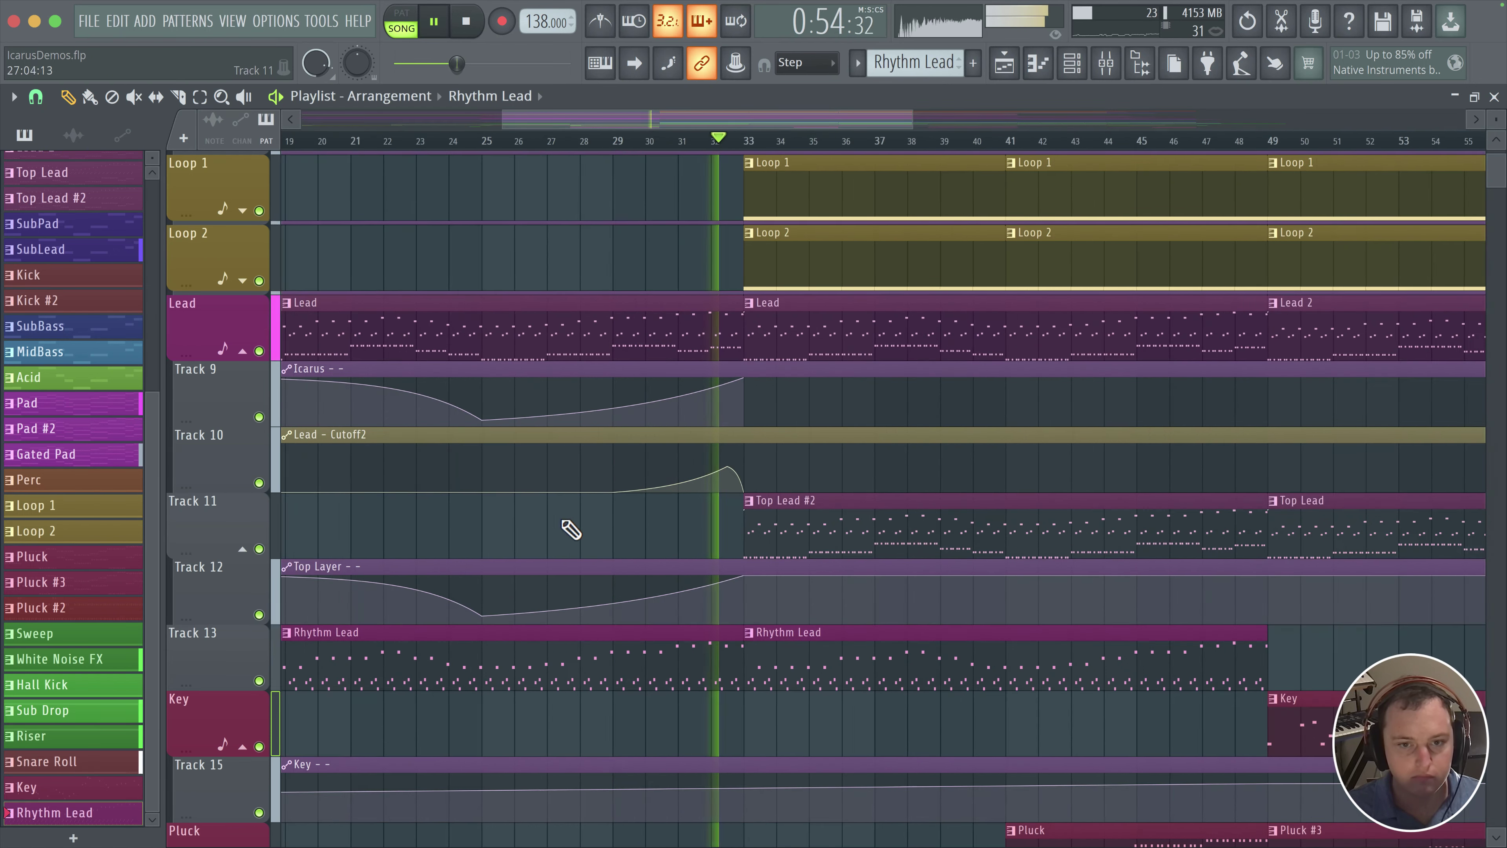
scroll(572, 528, "down", 3)
scroll(615, 371, "down", 3)
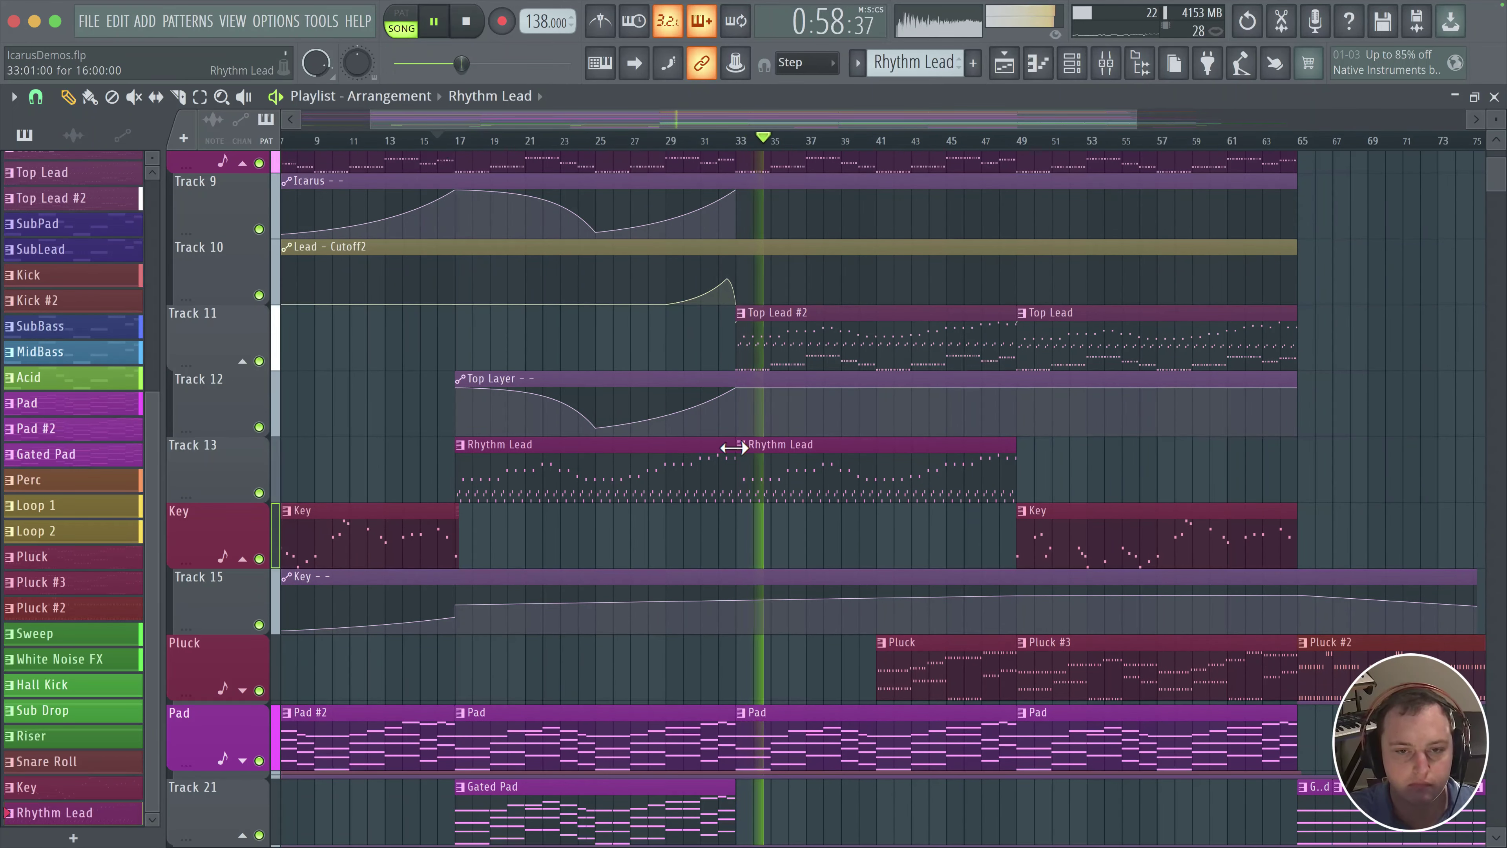
left_click_drag(576, 377, 717, 317)
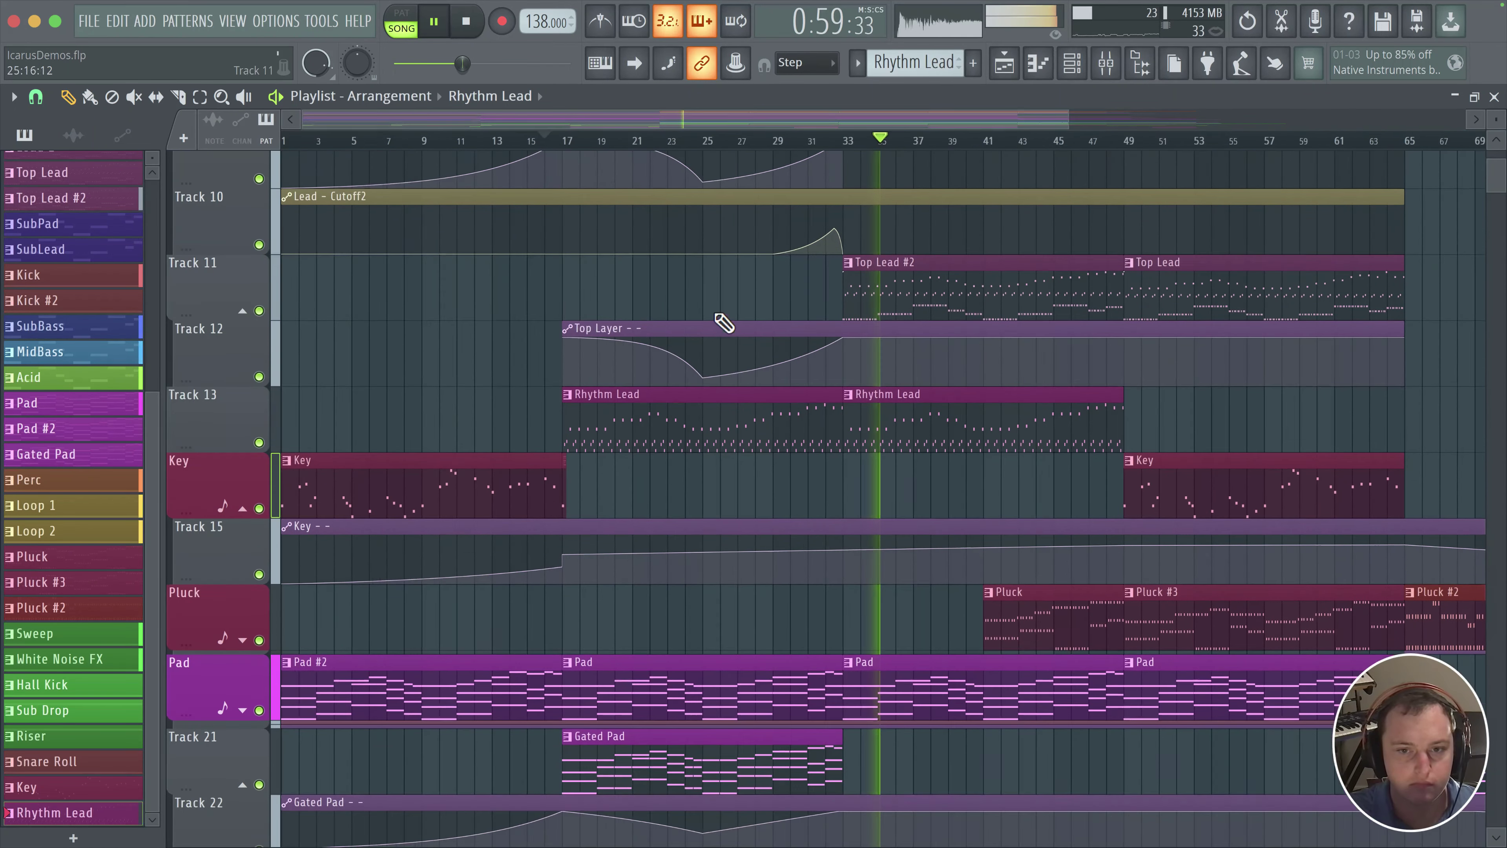
- Play from around bar 15, stop, then lower the Rhythm Layer synth's first filter cutoff to 98 Hz and audition it
left_click(541, 143)
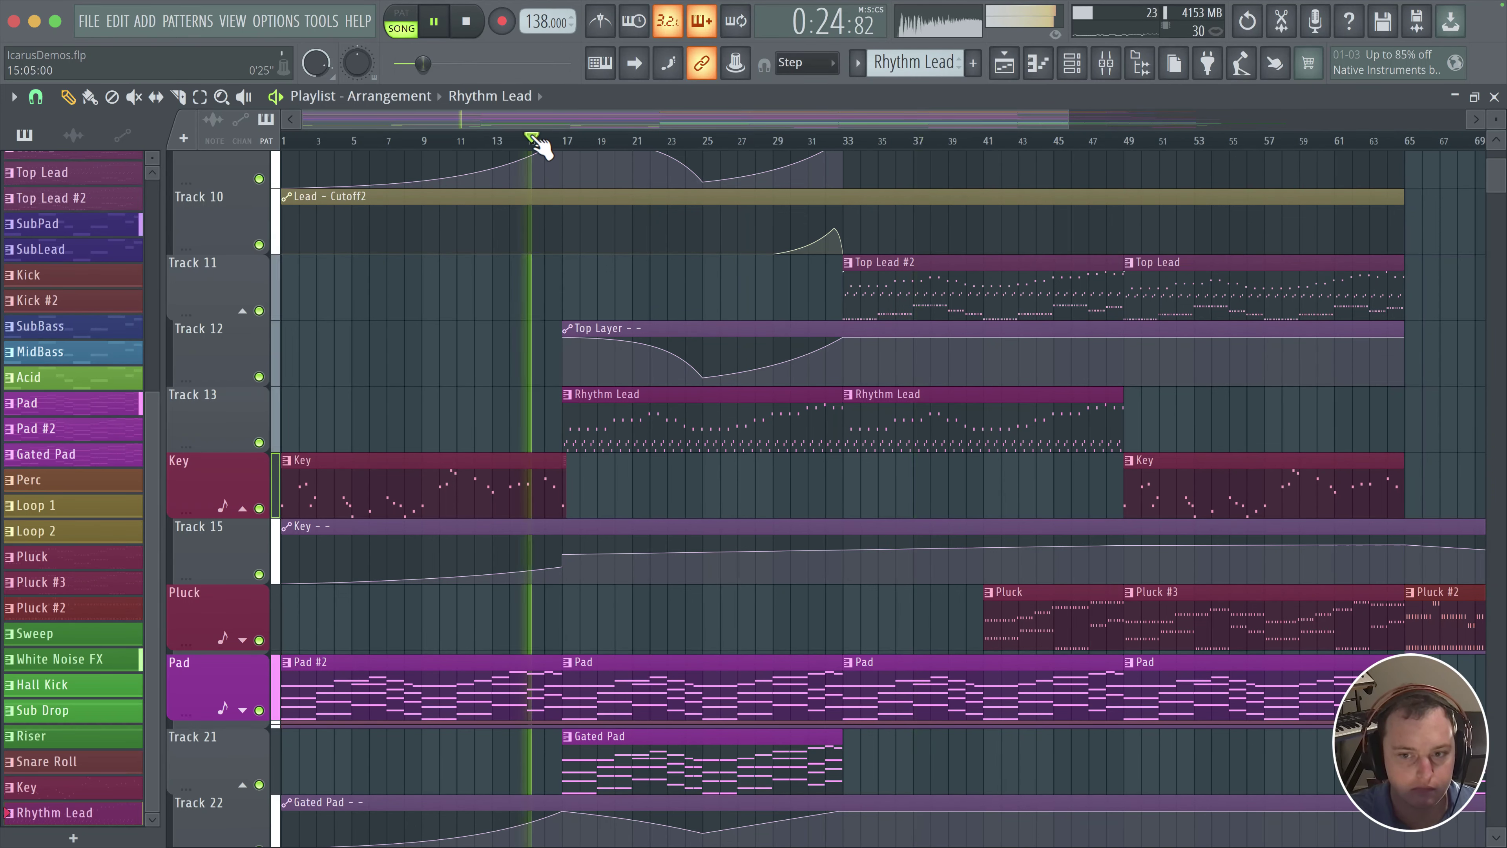
left_click(1071, 64)
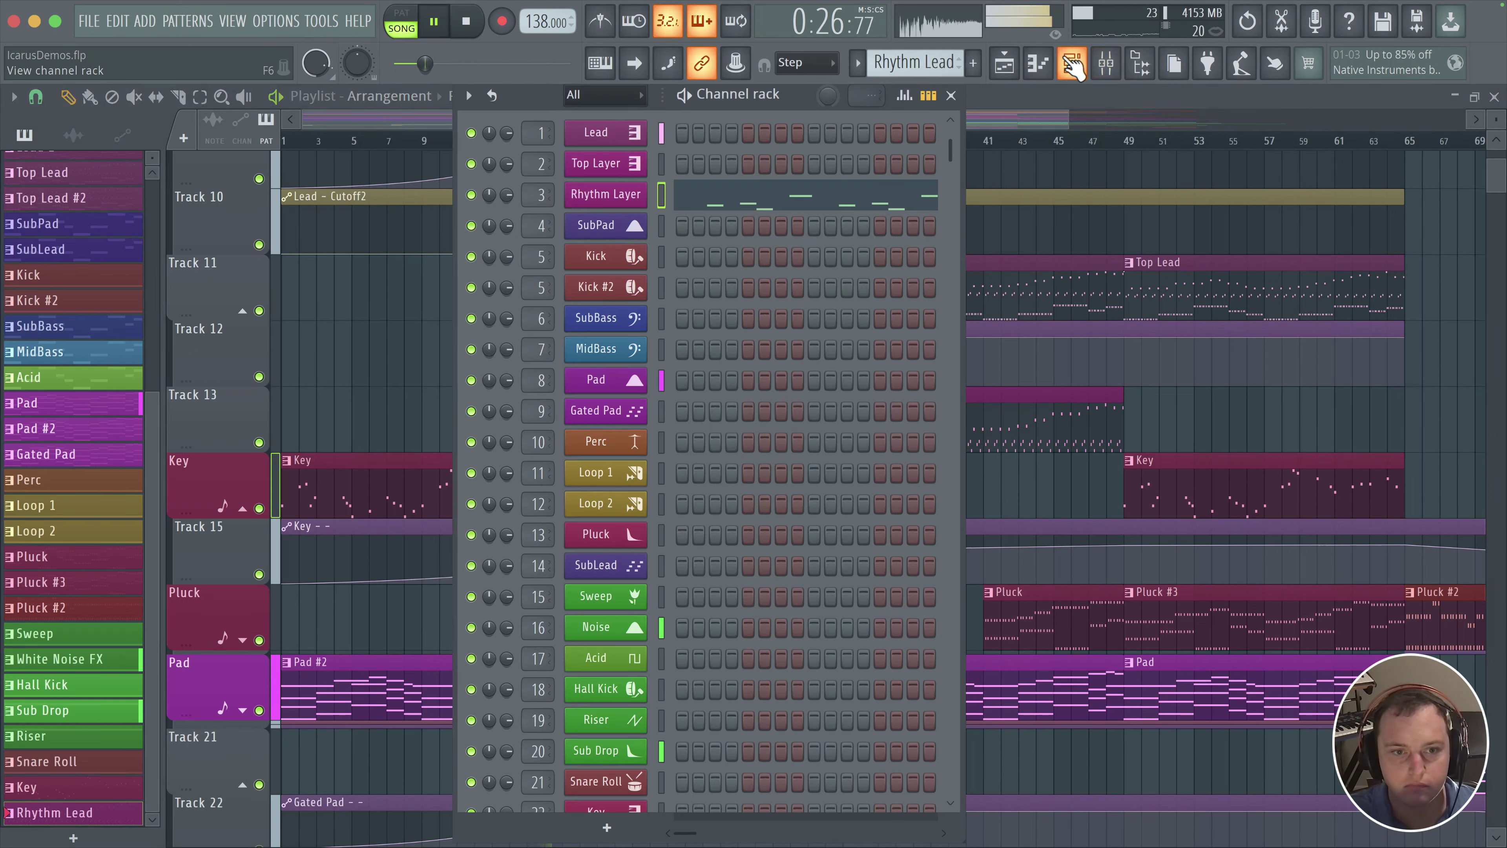
key("space")
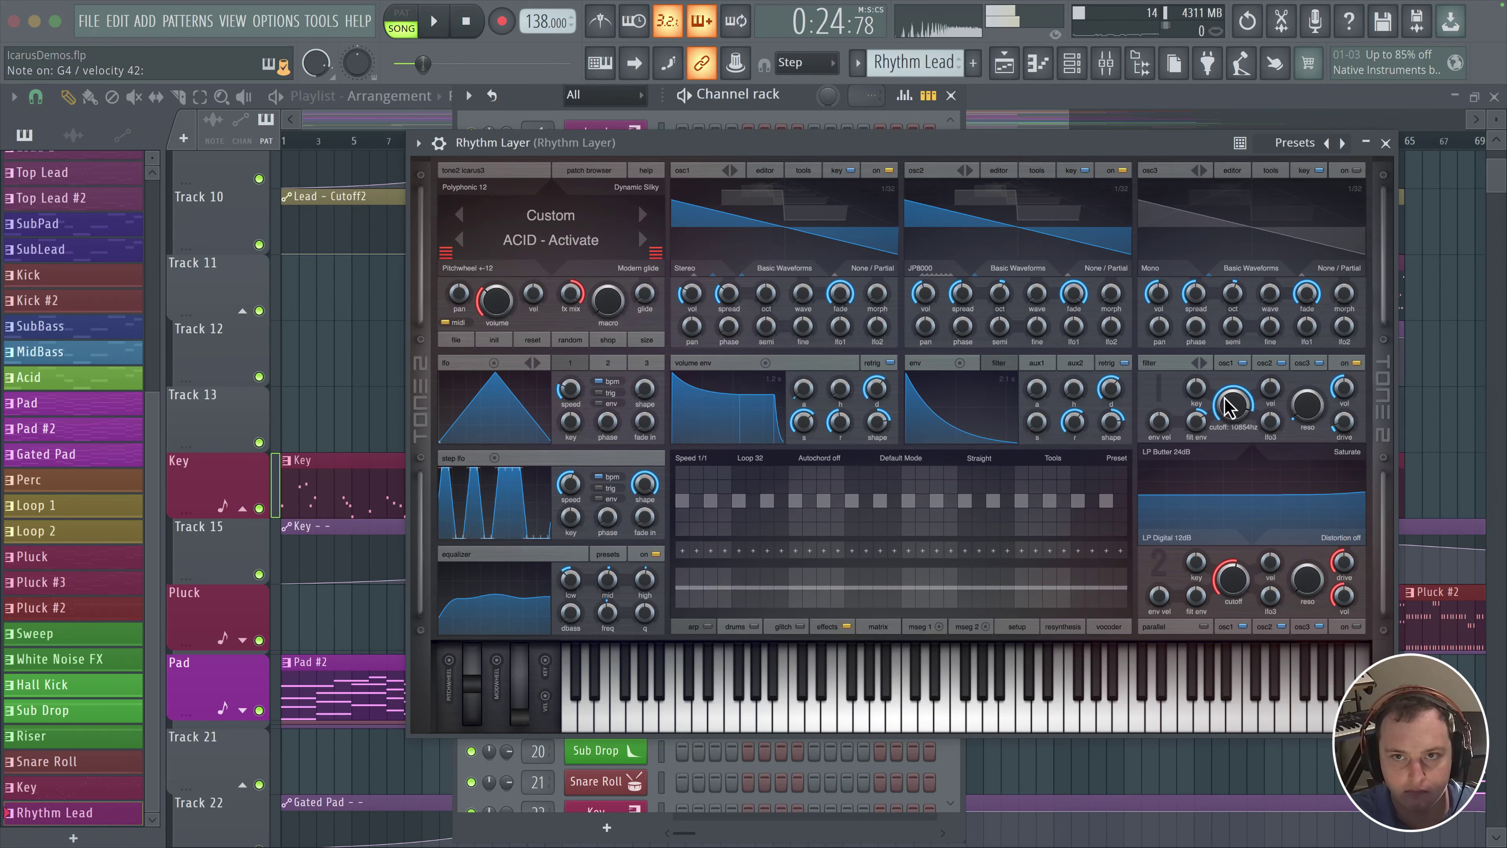
left_click_drag(1222, 428, 1213, 456)
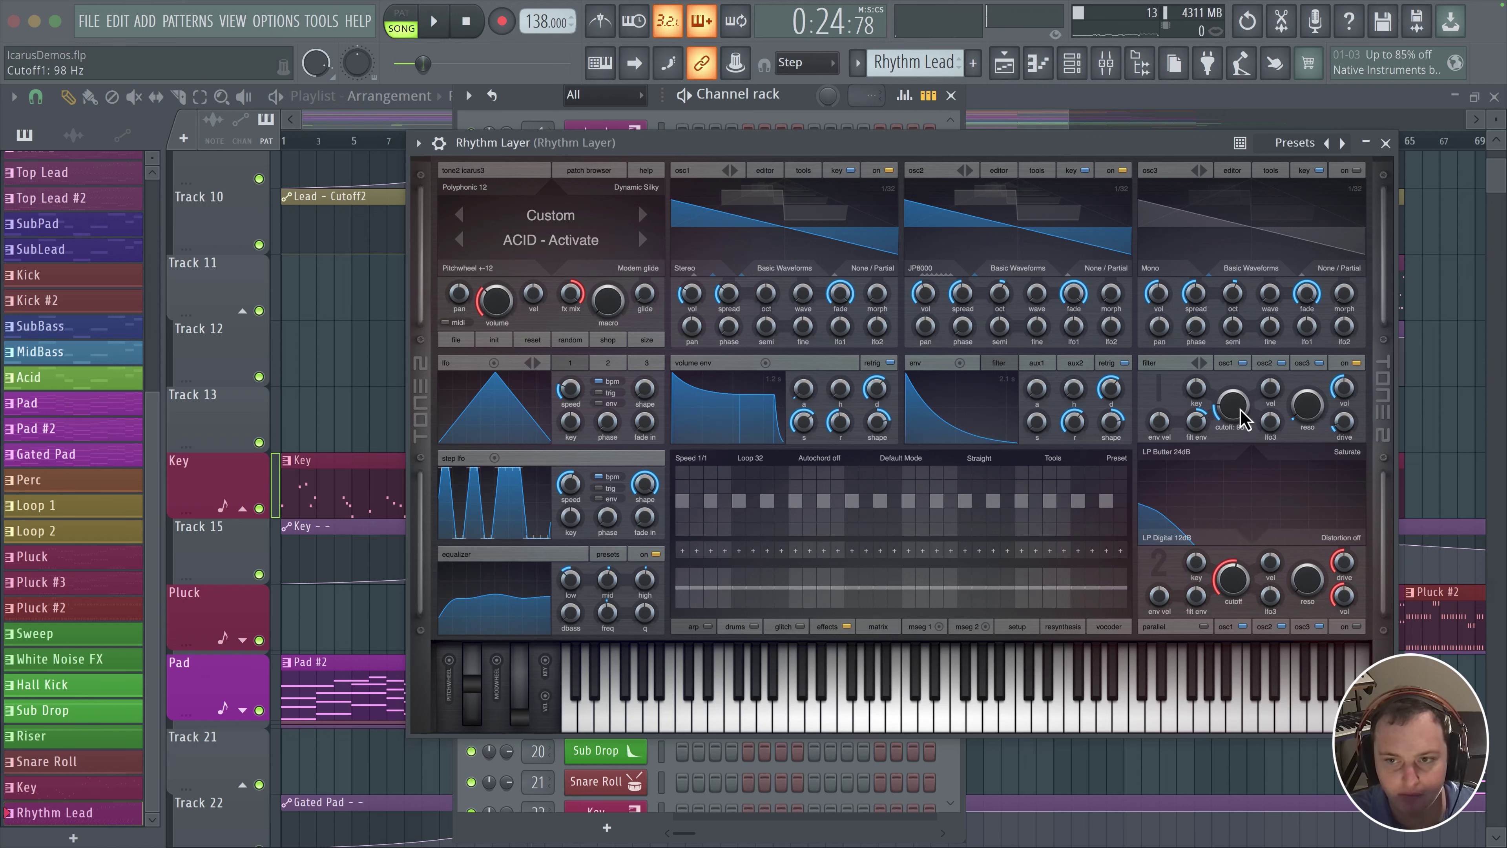
left_click(822, 689)
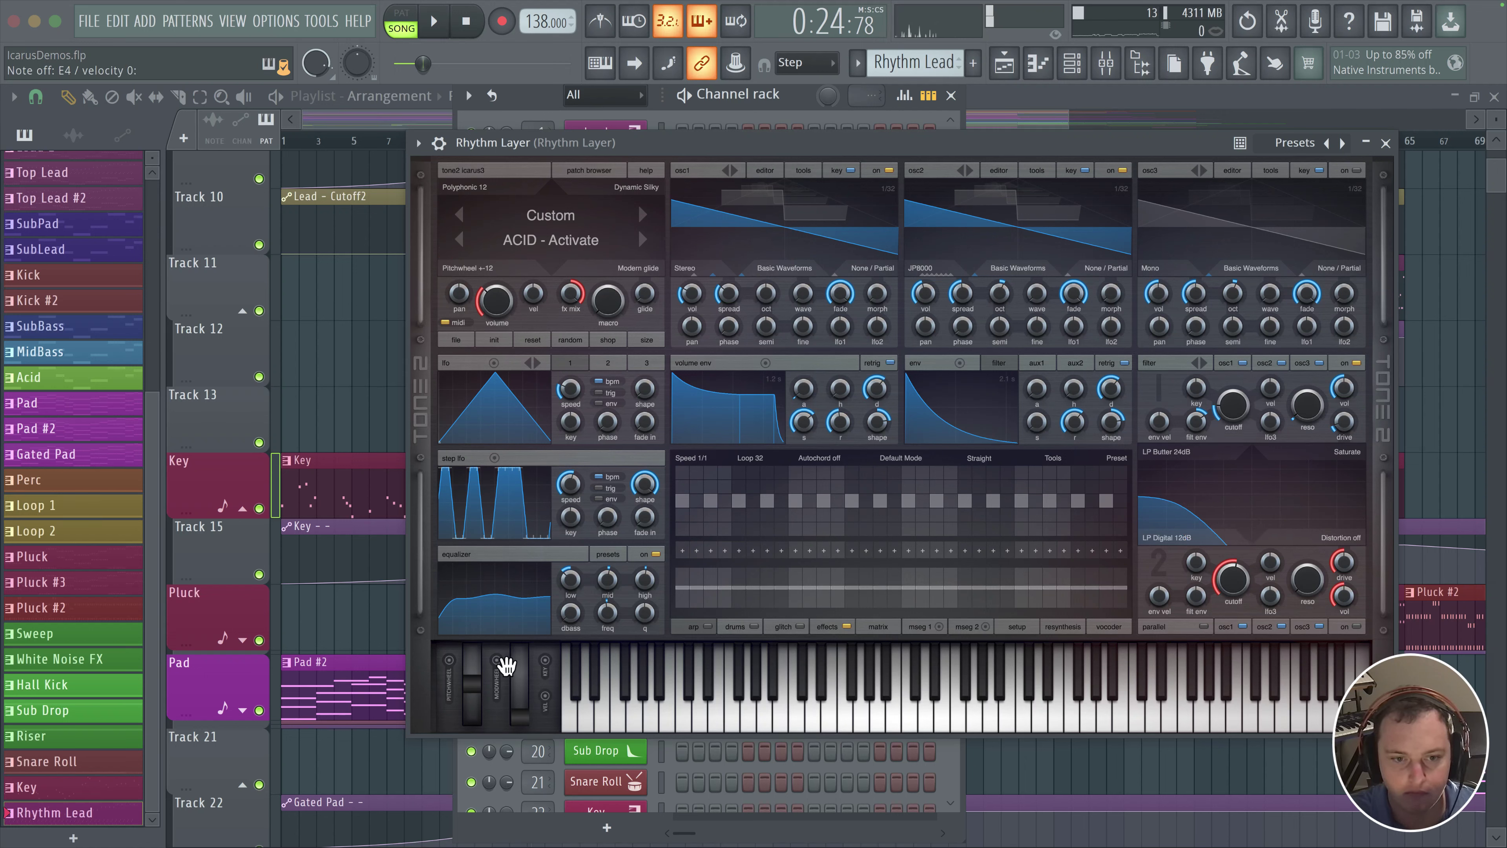
- Map the mod wheel/macro to Cutoff 1 in the modulation matrix with a slightly reduced positive amount, and adjust the volume envelope
left_click_drag(1257, 412, 1241, 419)
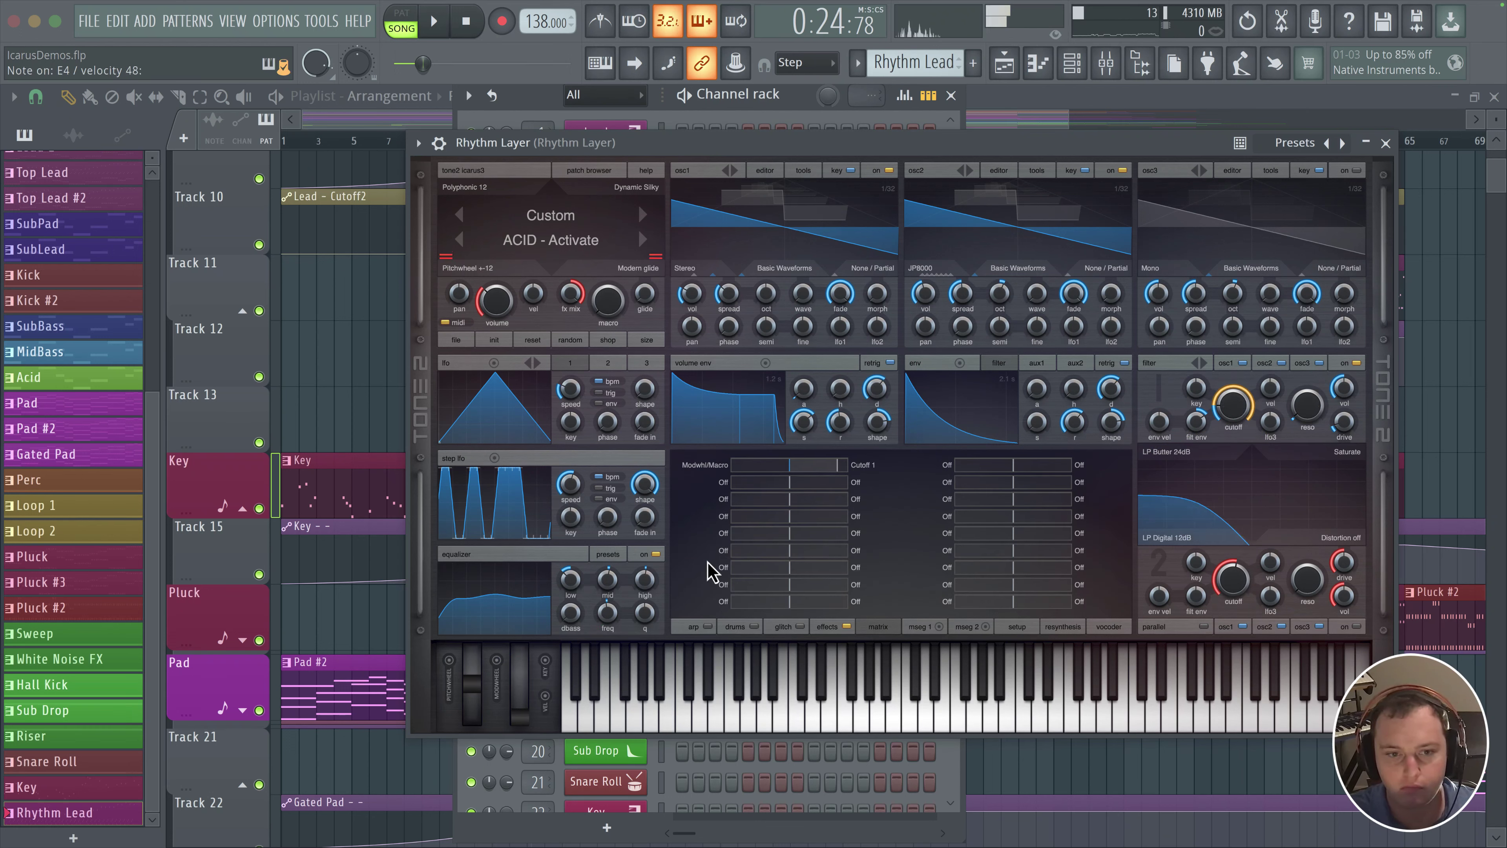
left_click_drag(530, 732, 525, 644)
left_click(828, 627)
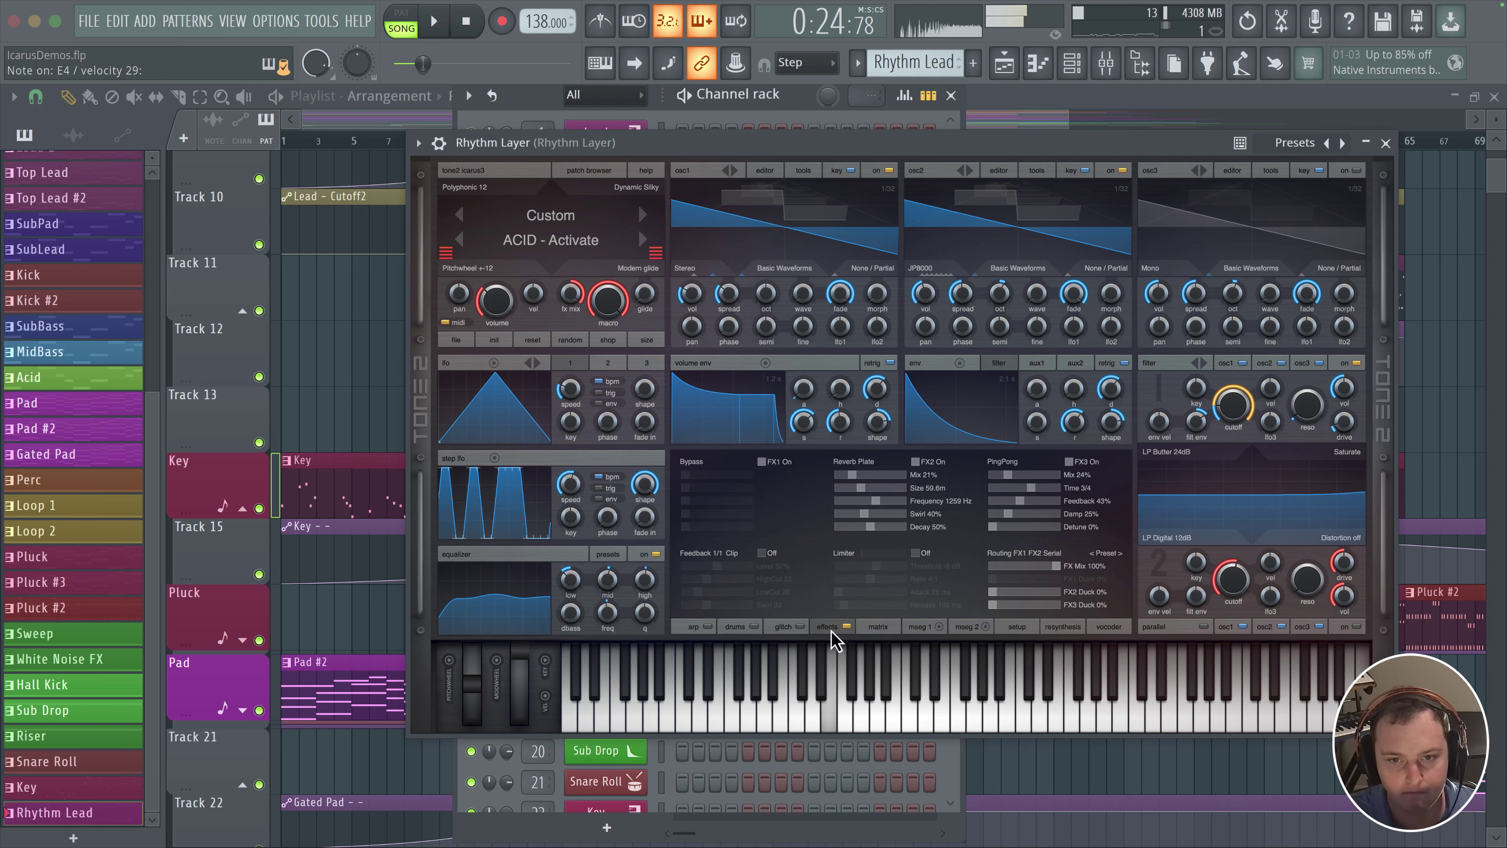
left_click(884, 627)
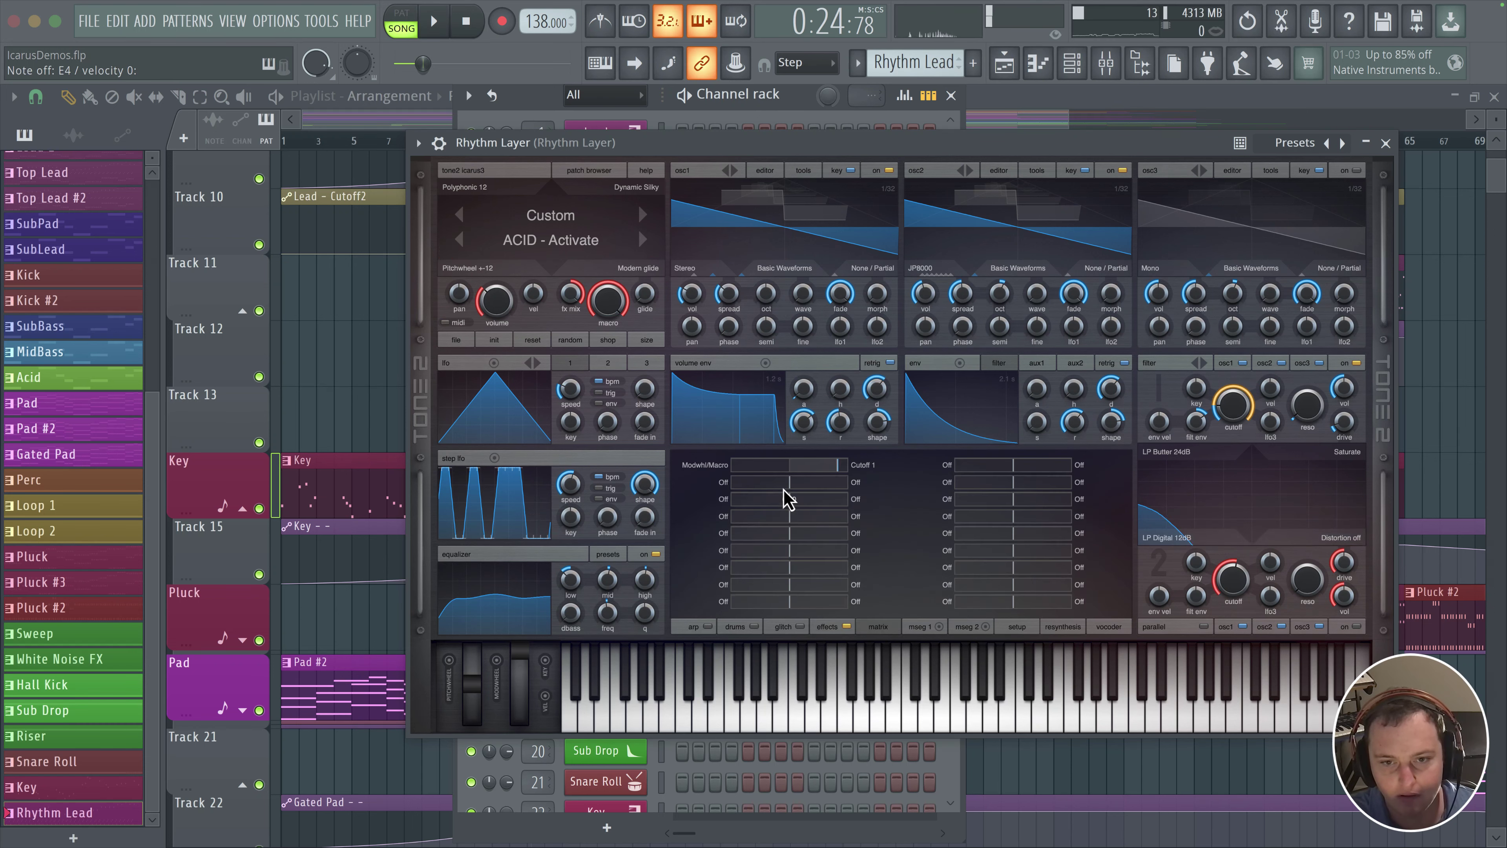
left_click_drag(831, 473, 825, 473)
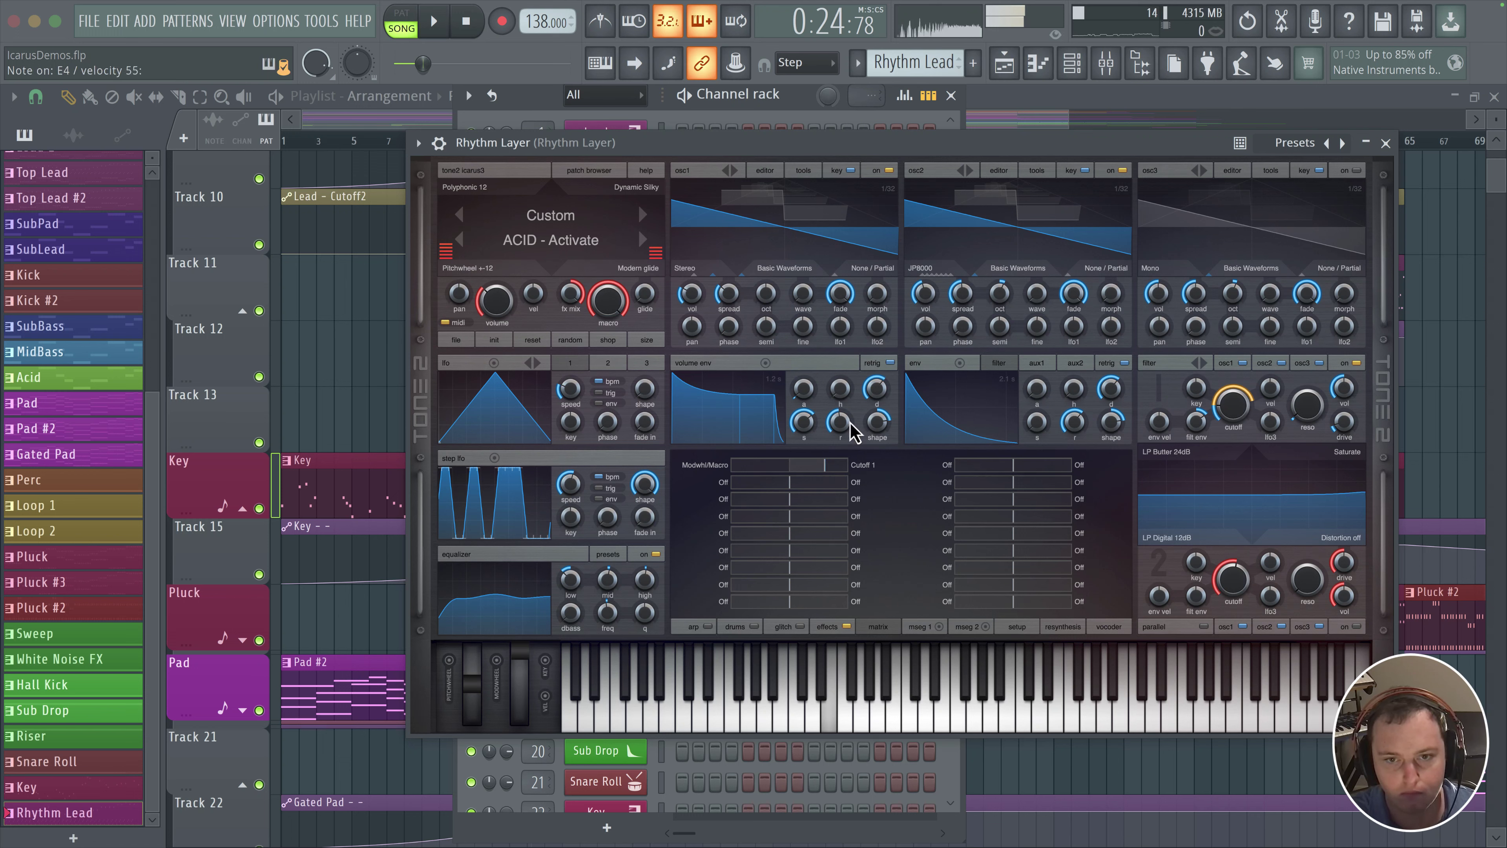
left_click_drag(878, 390, 884, 401)
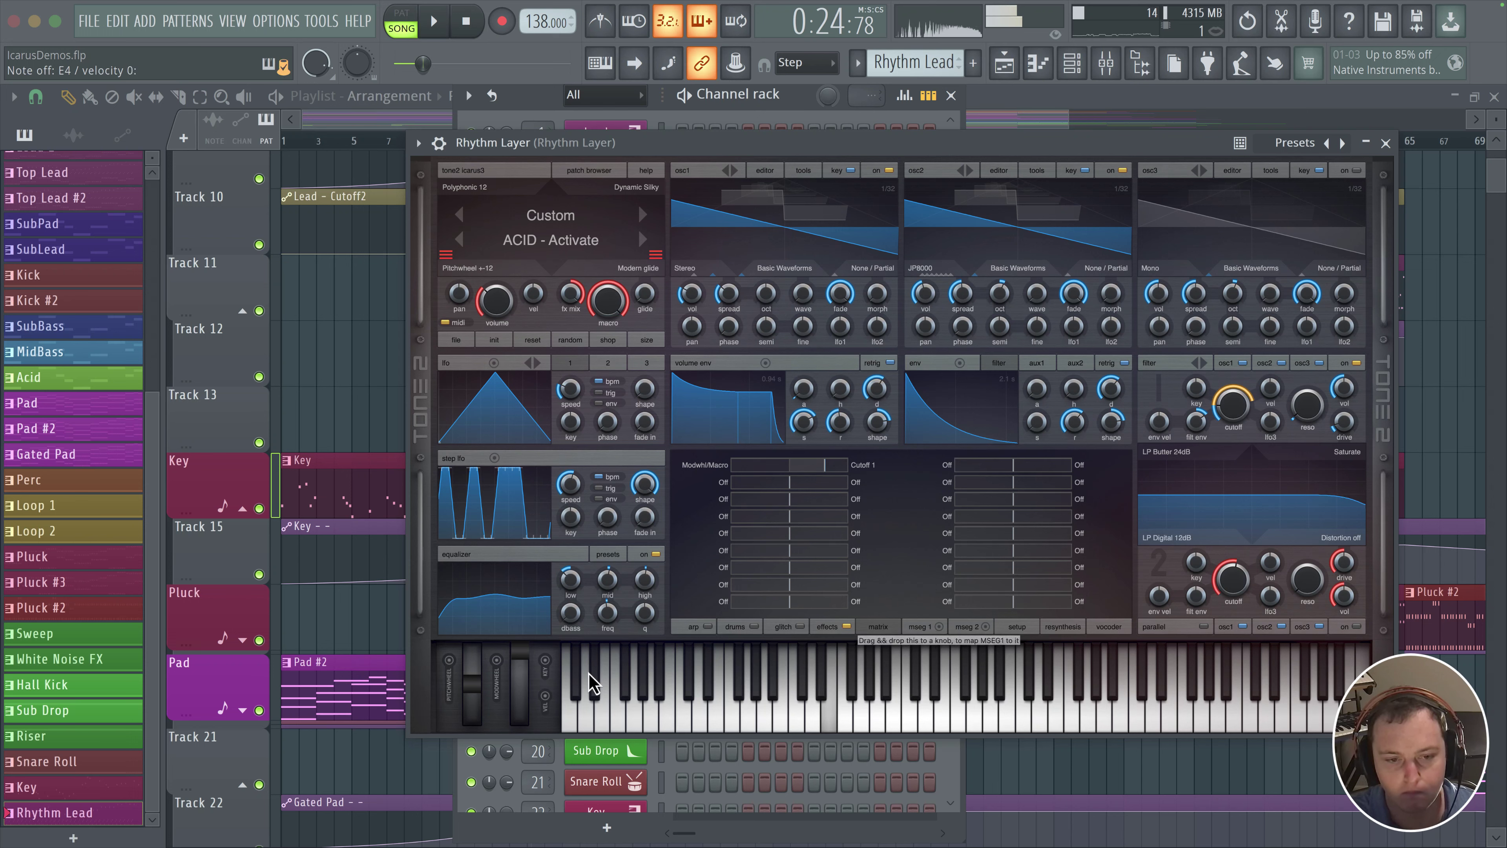
- Resume playback, create an automation clip for the last tweaked Rhythm Layer parameter, and close the synth and channel rack
key("space")
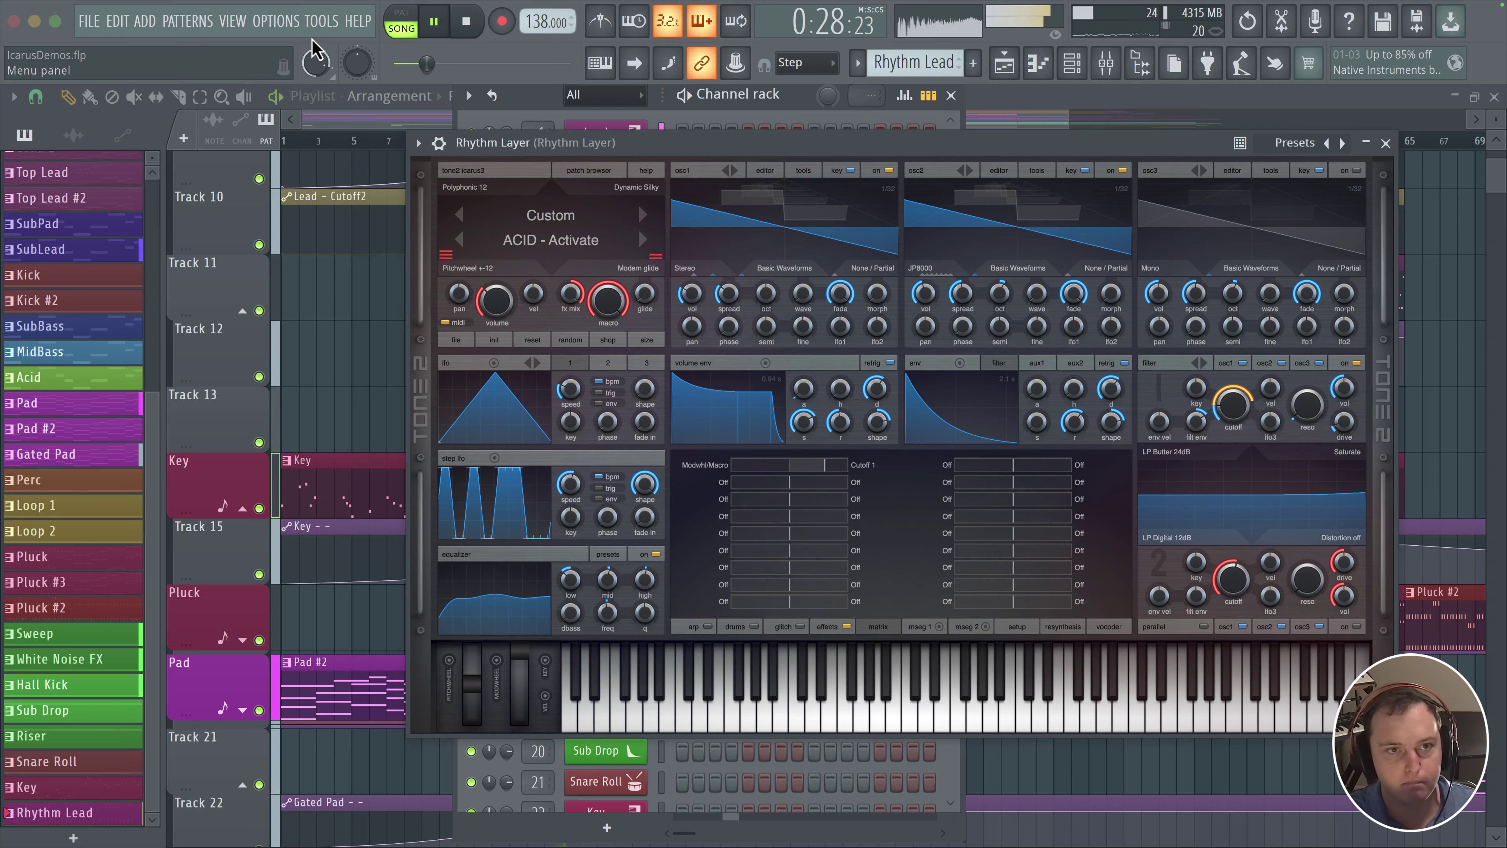
left_click(321, 21)
mouse_move(367, 364)
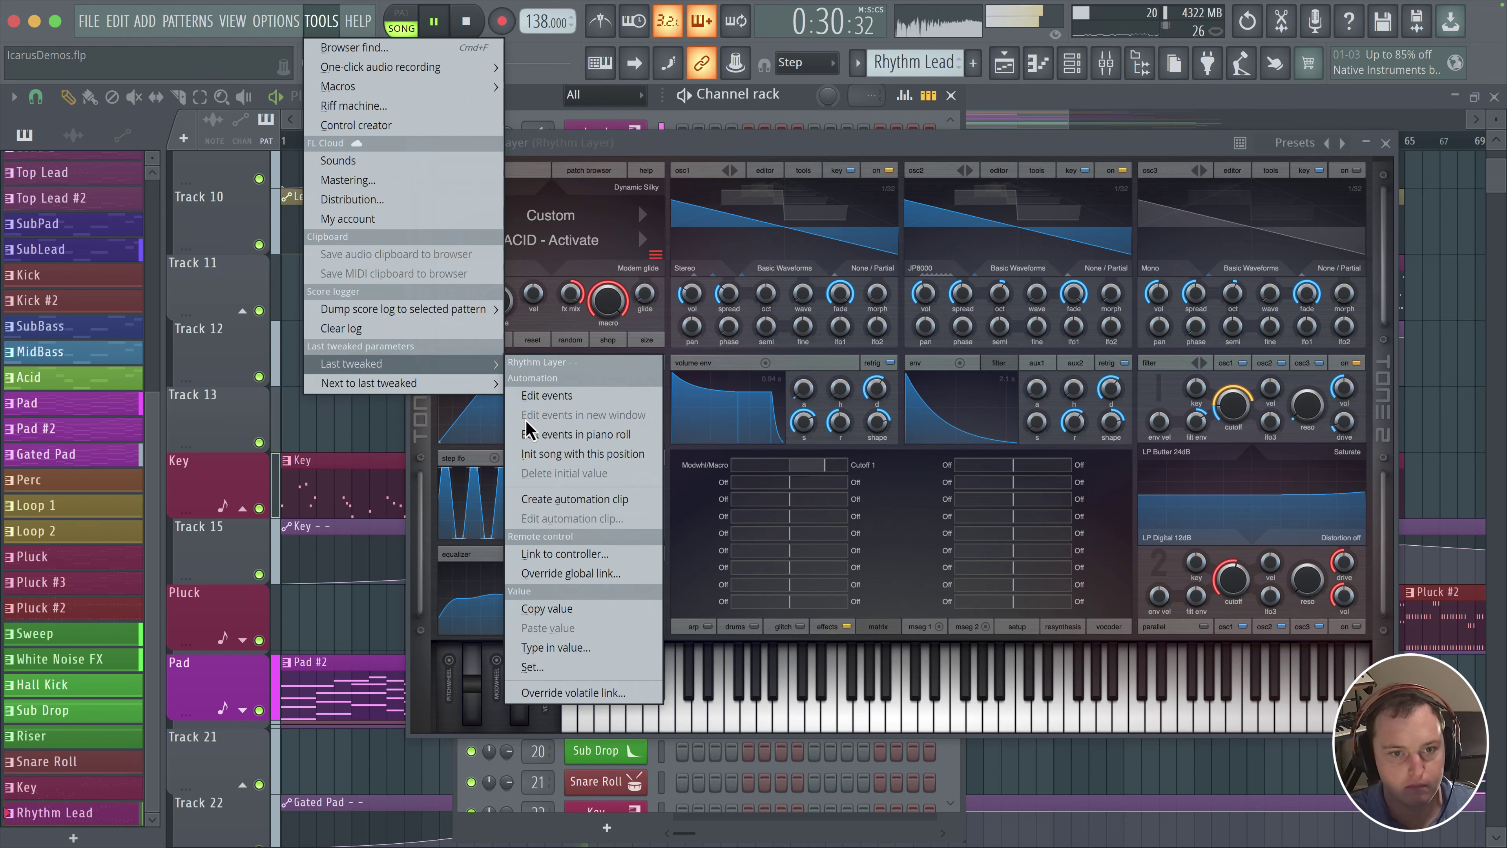
left_click(563, 499)
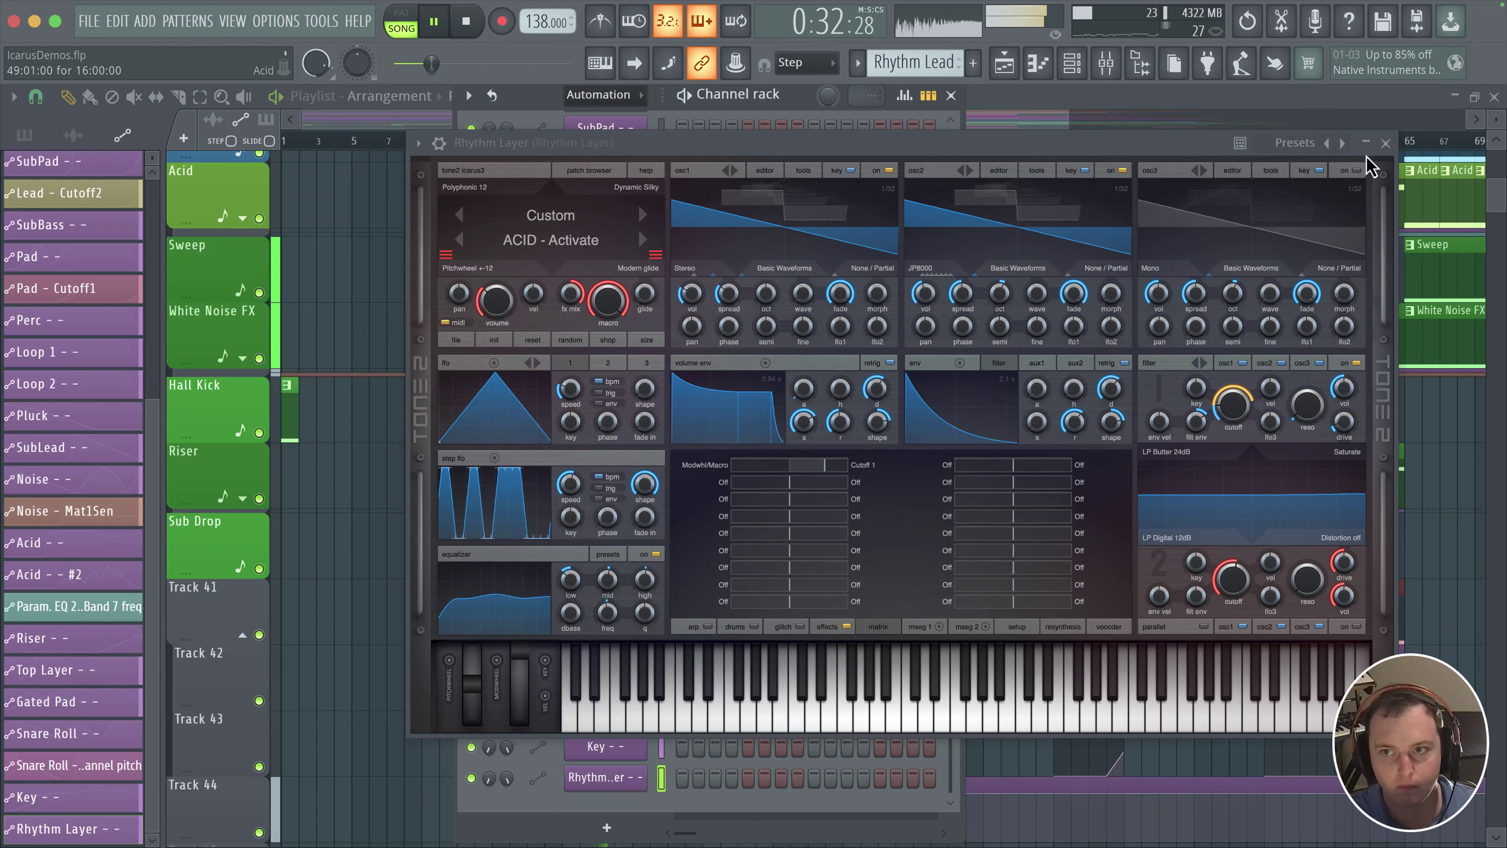
left_click(1386, 143)
key("F6")
- Move the Rhythm Layer automation clip to a new track below Rhythm Lead, starting at bar 1, and add a low point at bar 25
scroll(1365, 262, "down", 2)
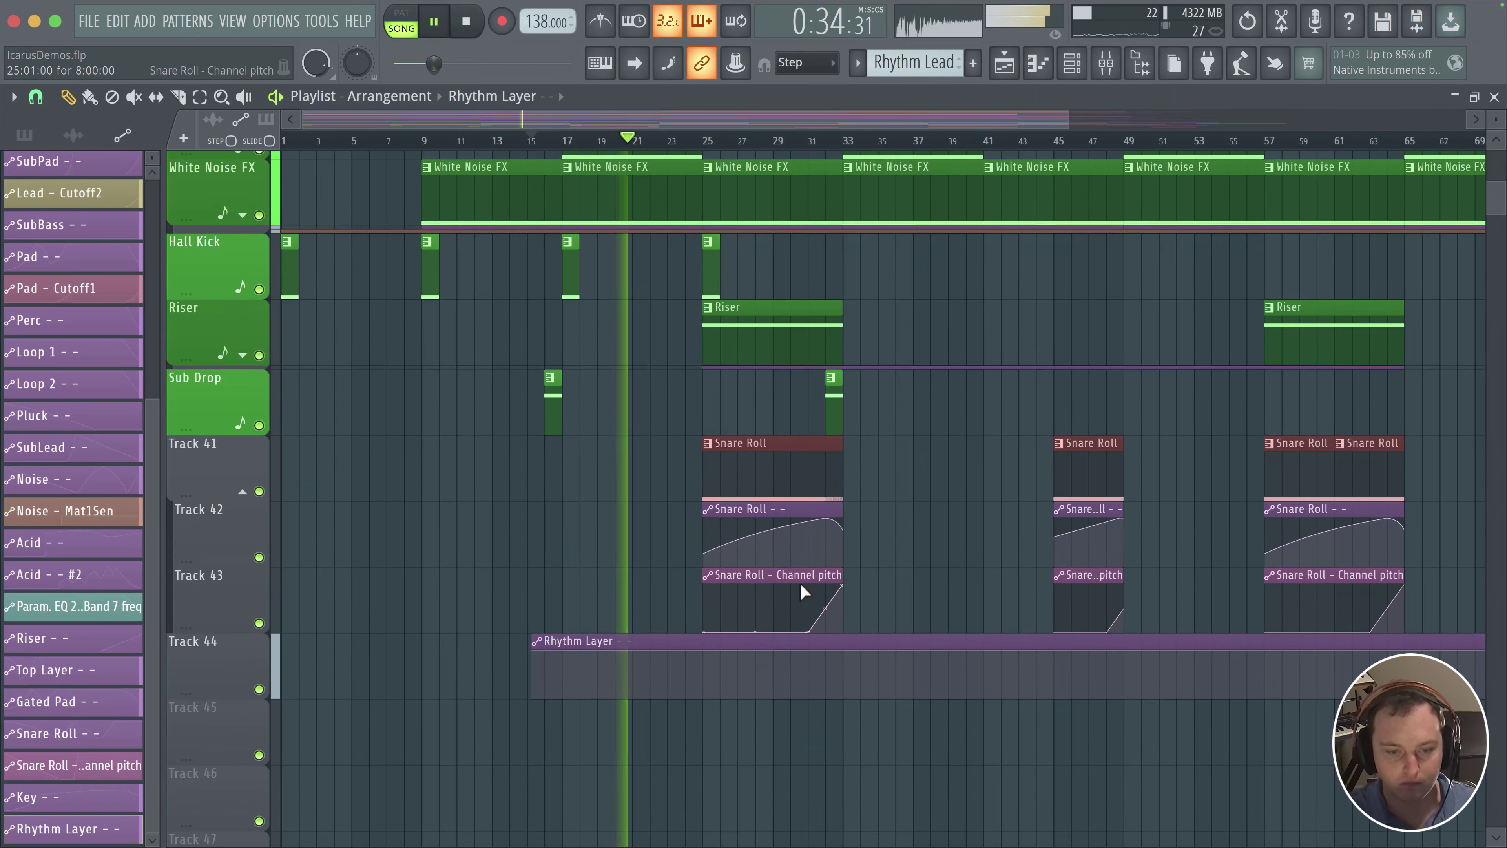
left_click_drag(298, 646, 707, 602)
right_click(678, 602)
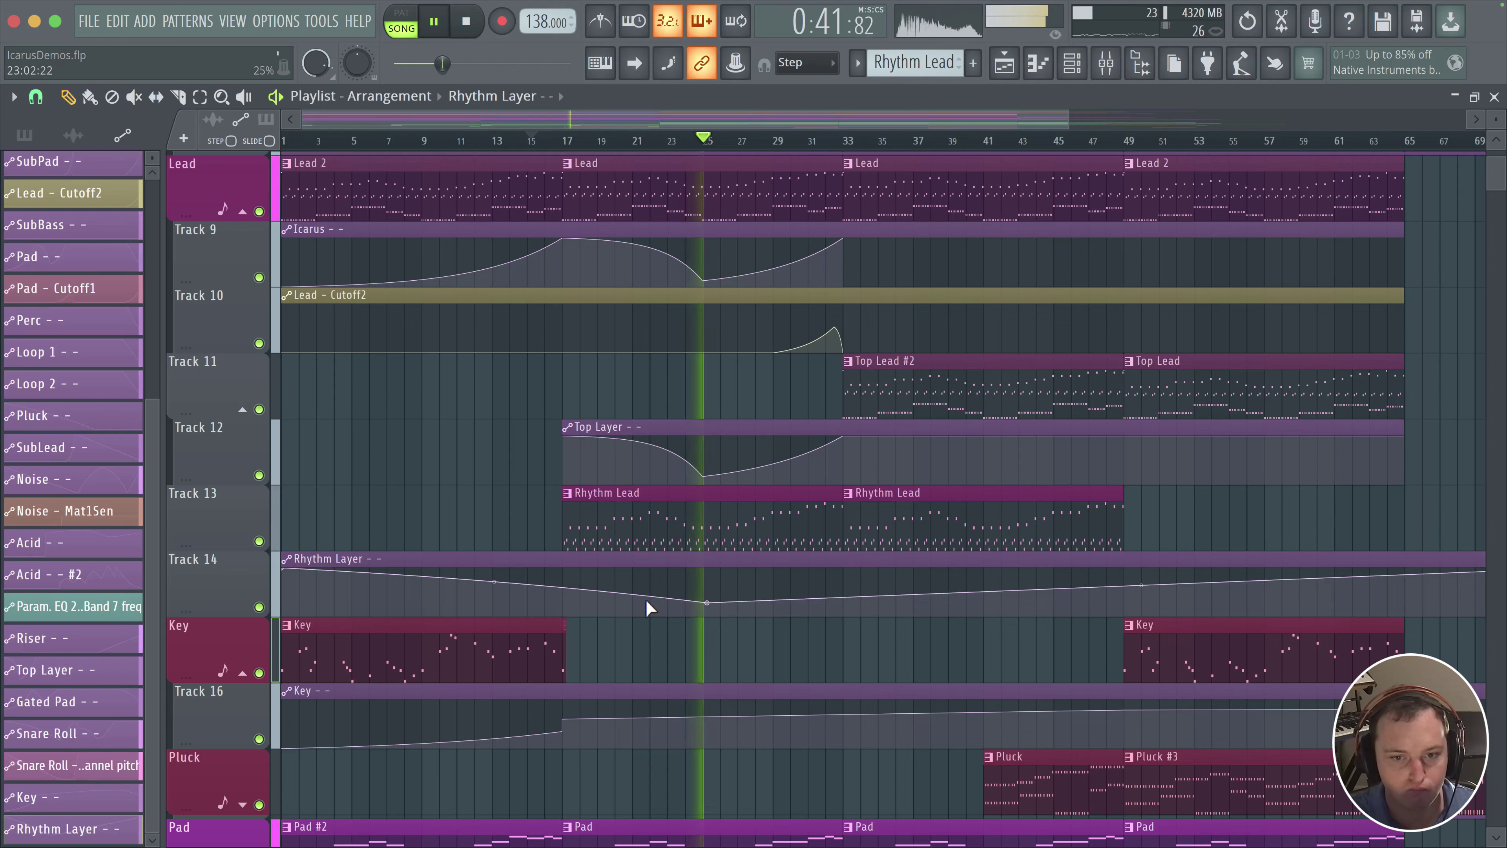
- Add raised automation points at bars 17 and 33 in the Rhythm Layer clip and curve the dip between them
right_click(563, 586)
left_click_drag(563, 587, 562, 570)
right_click(843, 596)
left_click_drag(843, 595, 843, 567)
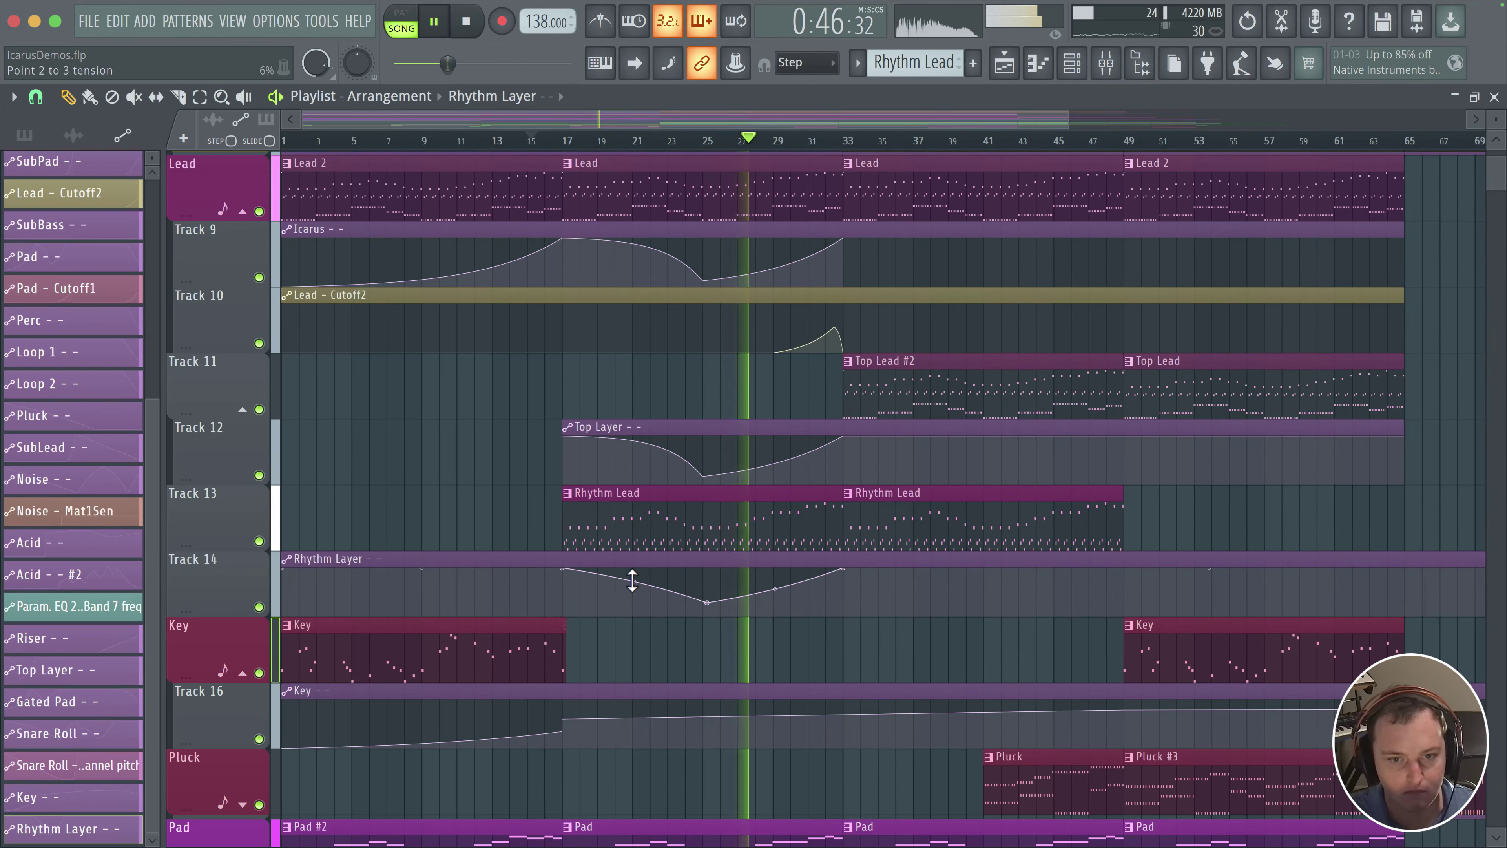
left_click_drag(774, 586, 777, 596)
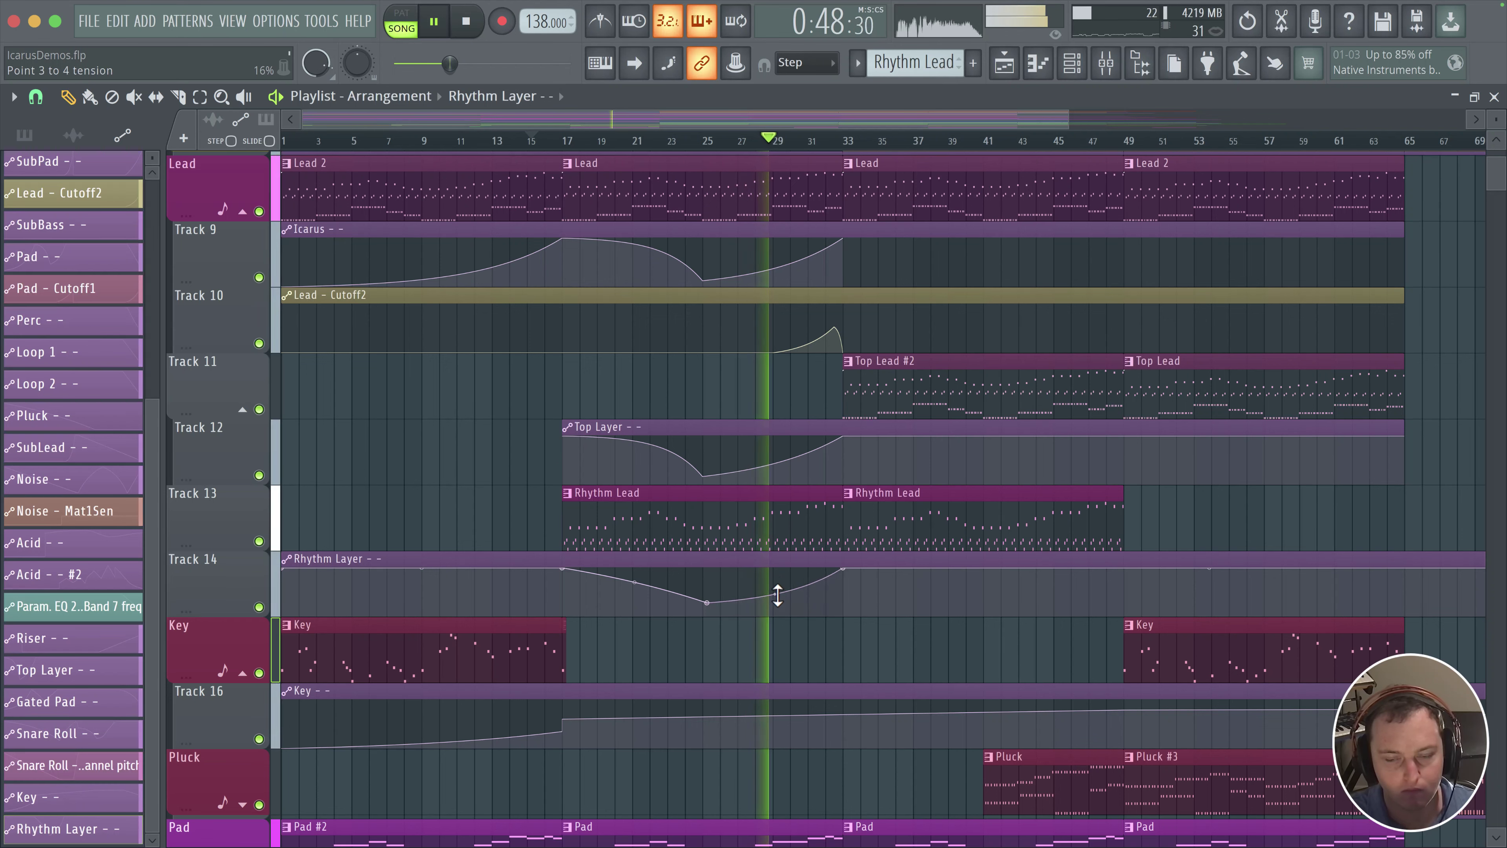
- Shorten the Rhythm Layer automation clip so it ends at bar 65 with the lead clips, and select it
scroll(662, 545, "down", 2)
scroll(336, 441, "down", 2)
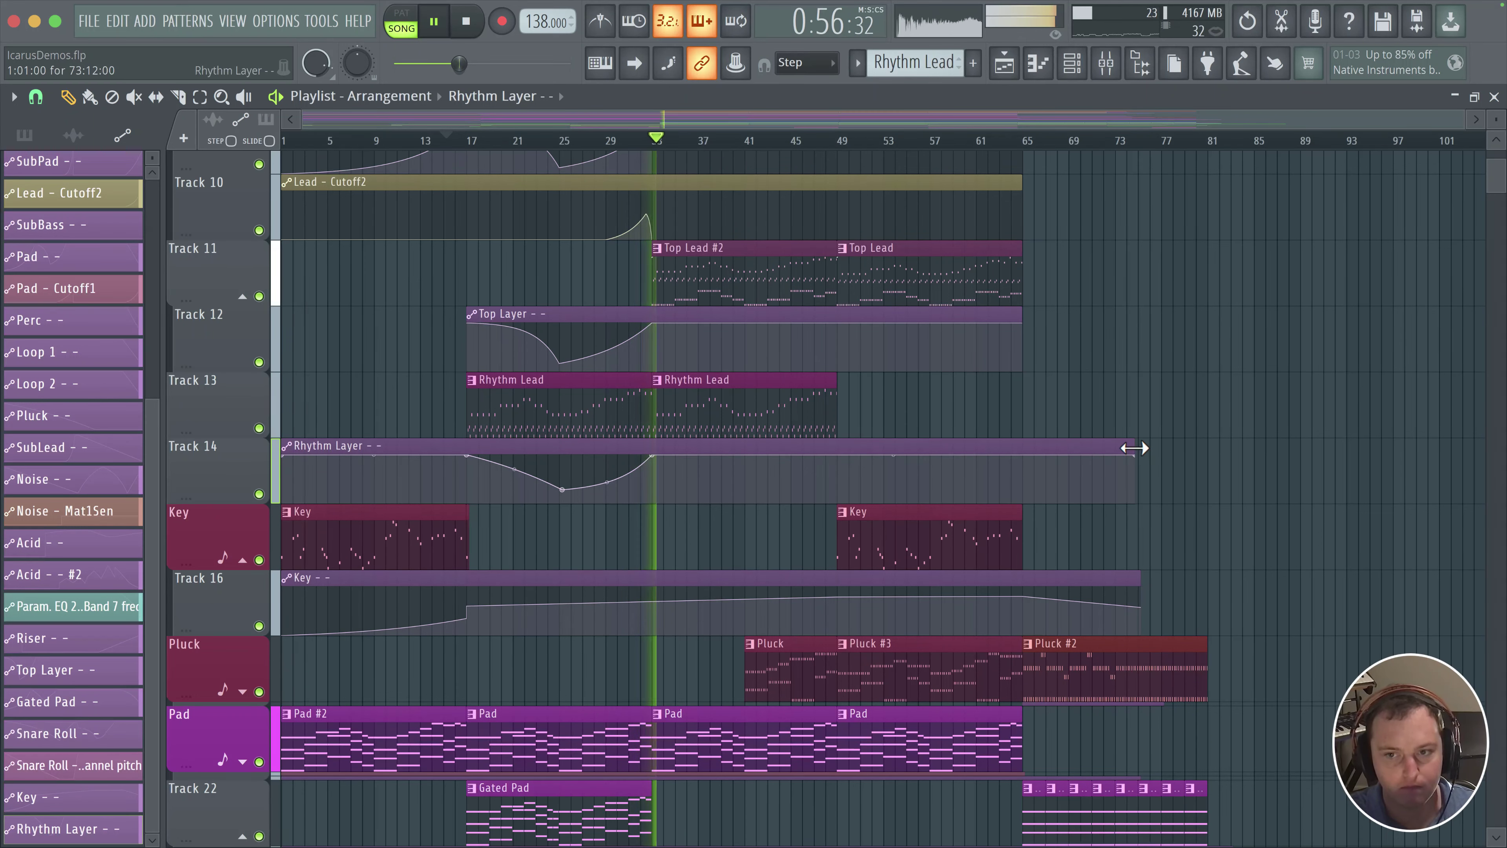
left_click_drag(1134, 448, 984, 440)
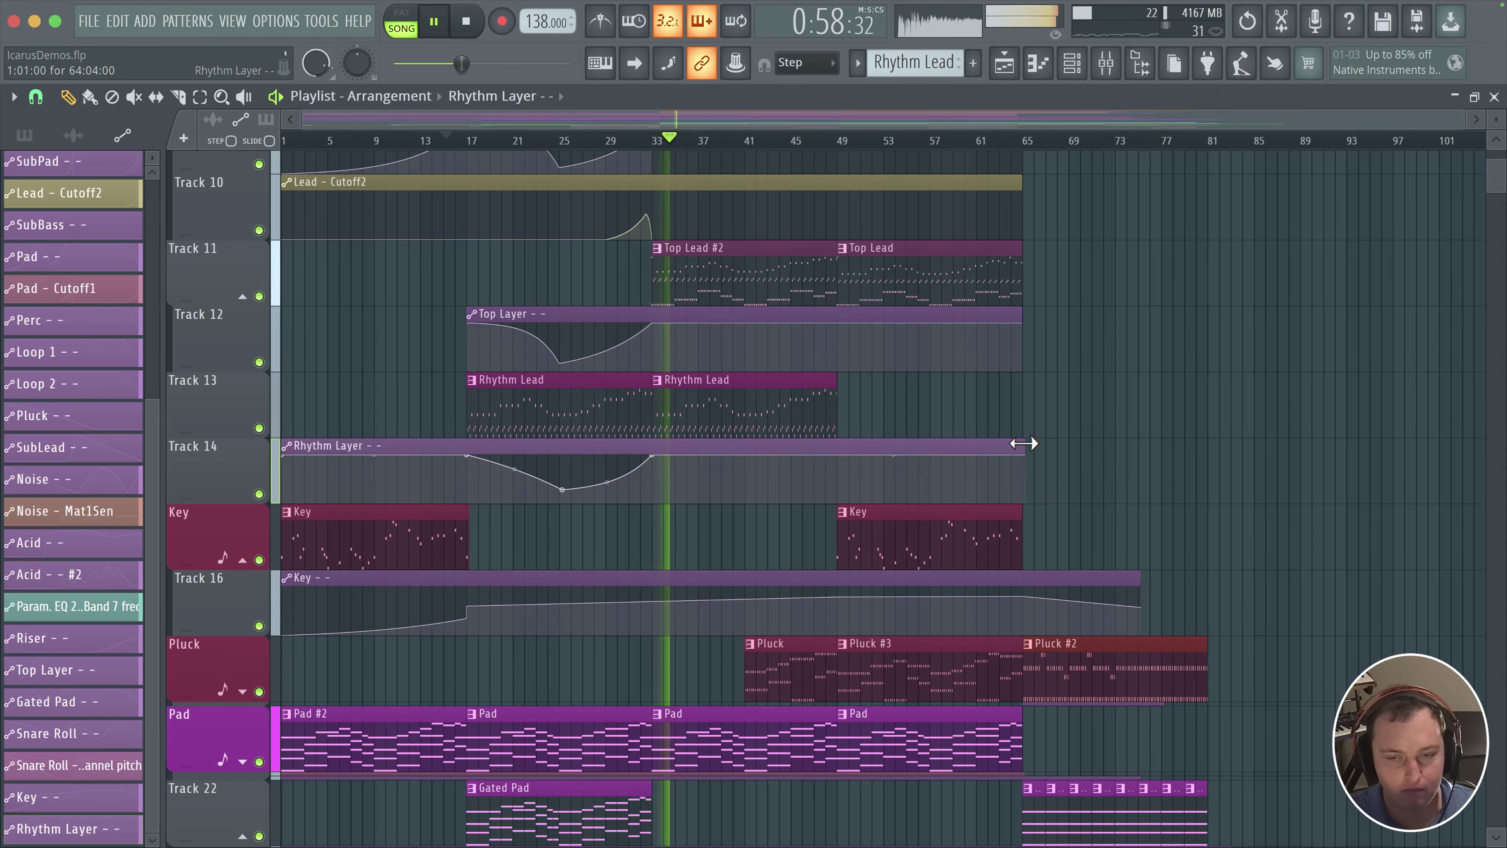
left_click(286, 450, "ctrl")
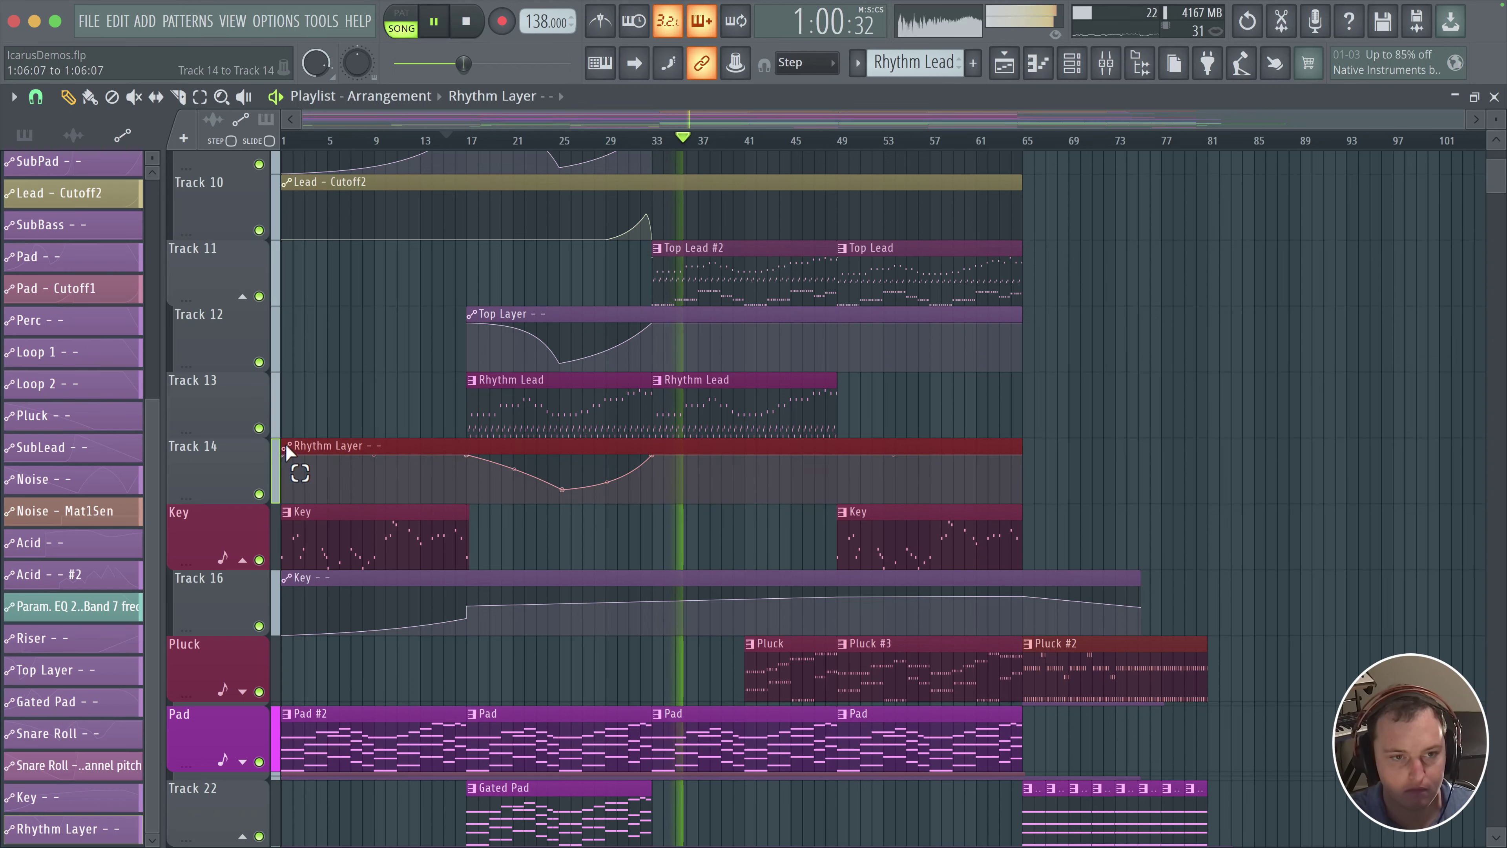
- Toggle the mute of the Rhythm Layer mixer track during playback to compare the mix, and close the mixer
left_click(1111, 74)
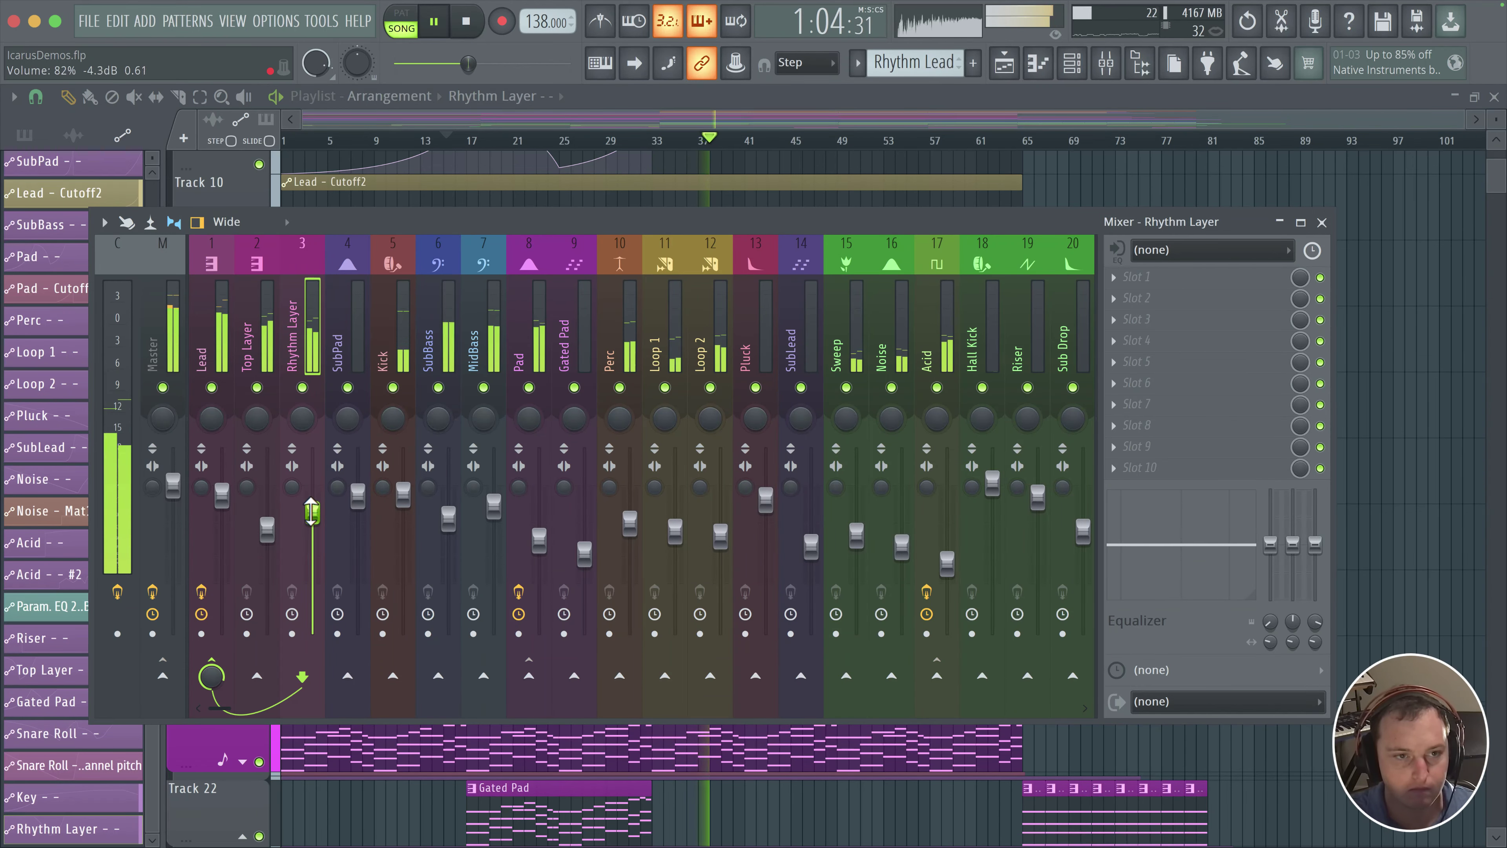
key("F9")
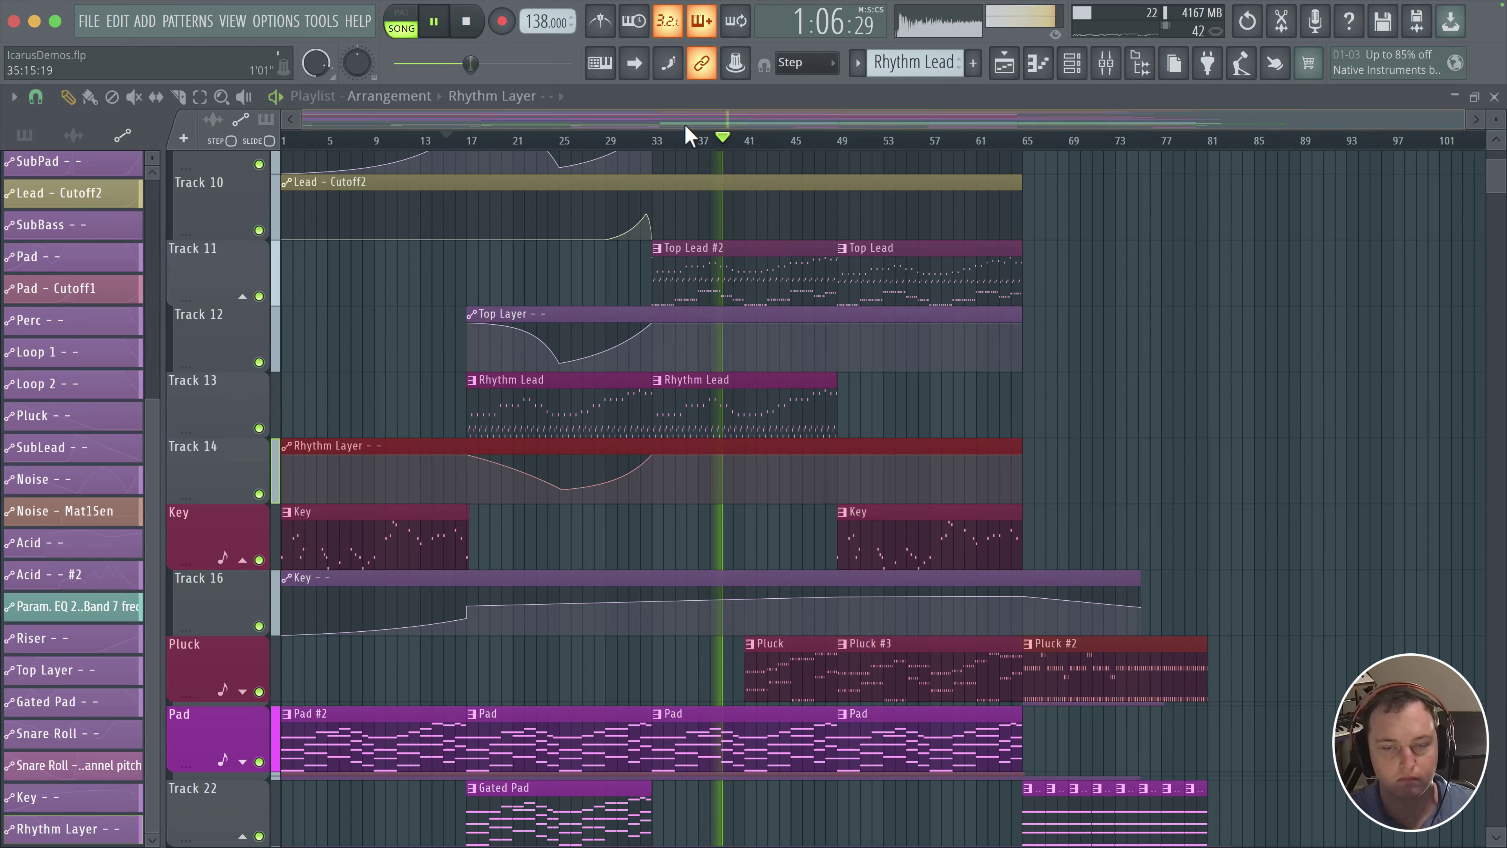
left_click(1106, 62)
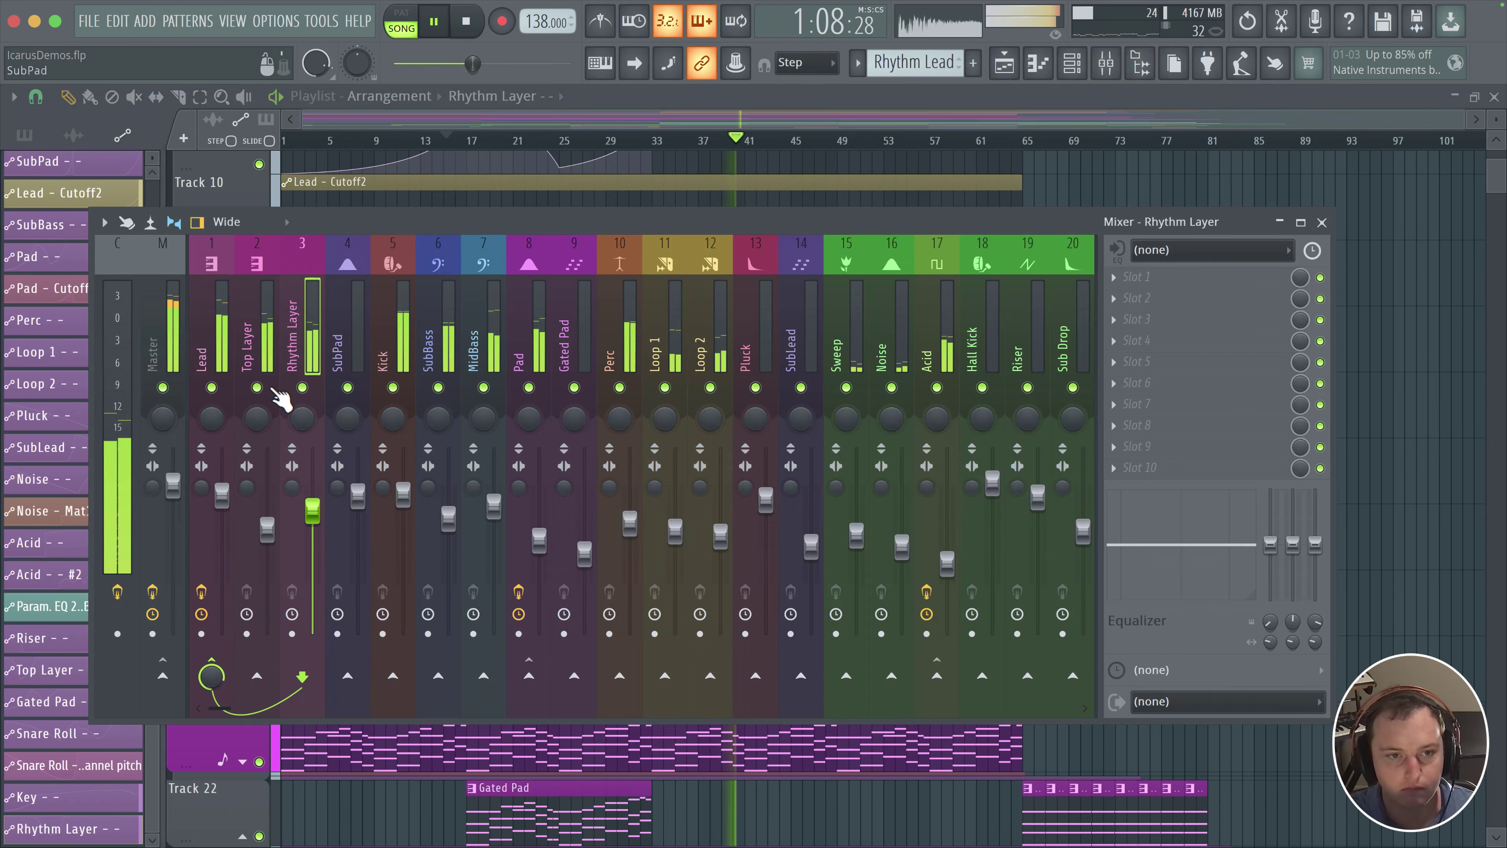
left_click(303, 388)
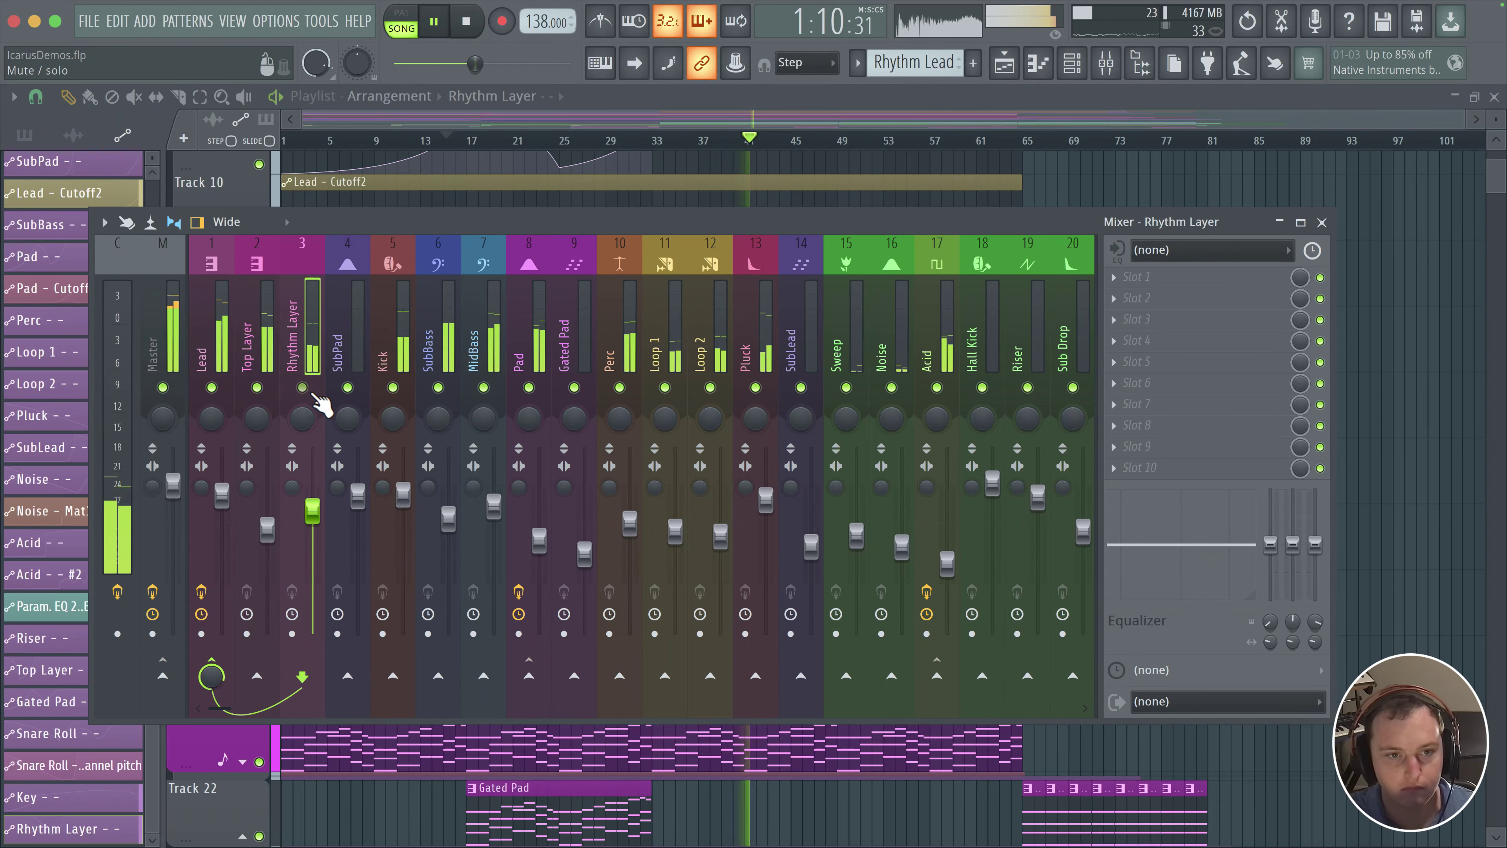
left_click(787, 117)
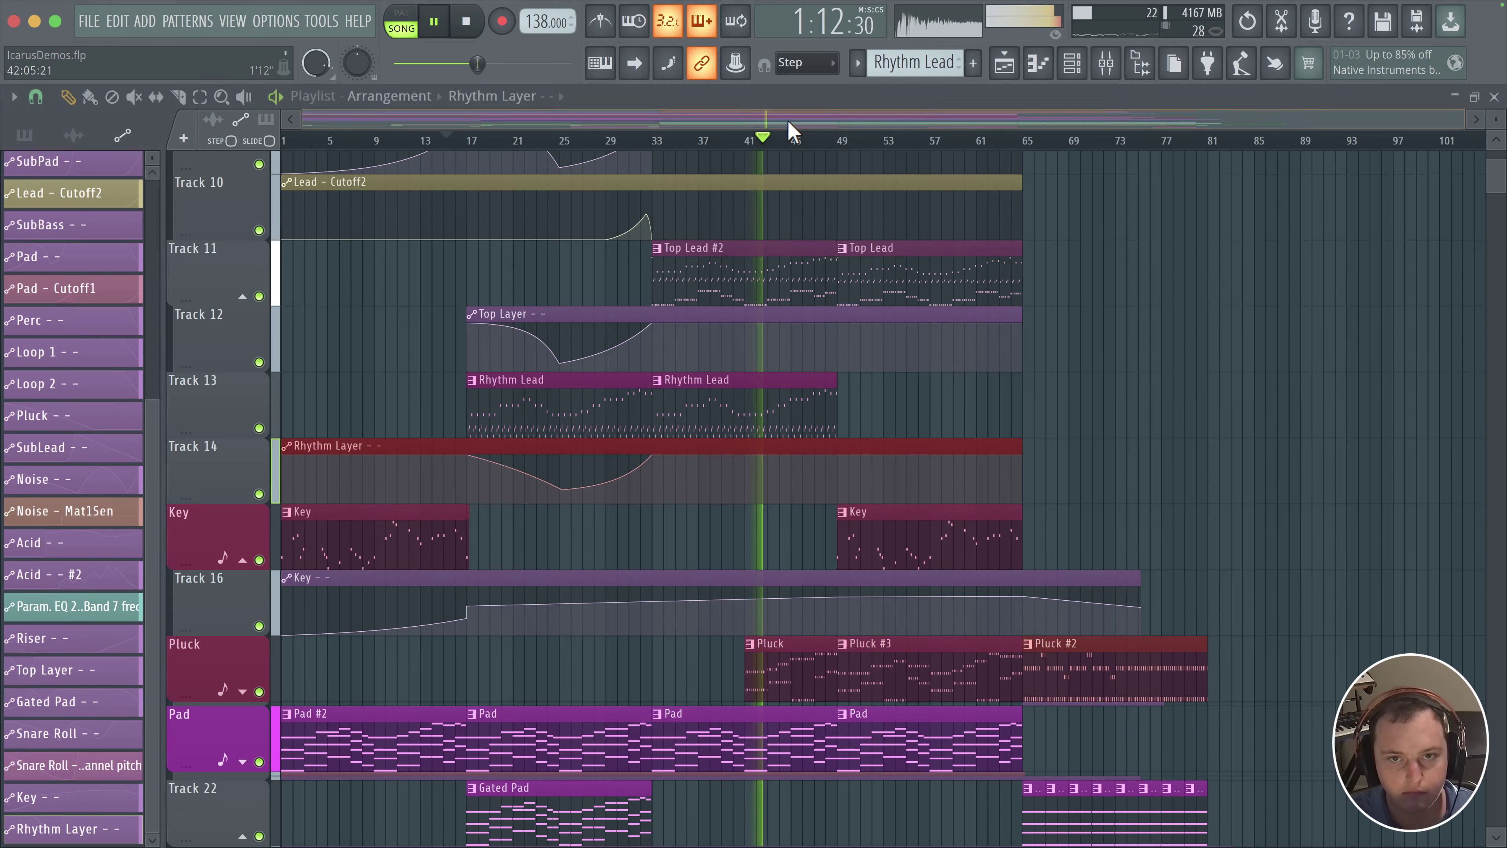
scroll(766, 160, "up", 4)
scroll(826, 183, "down", 3)
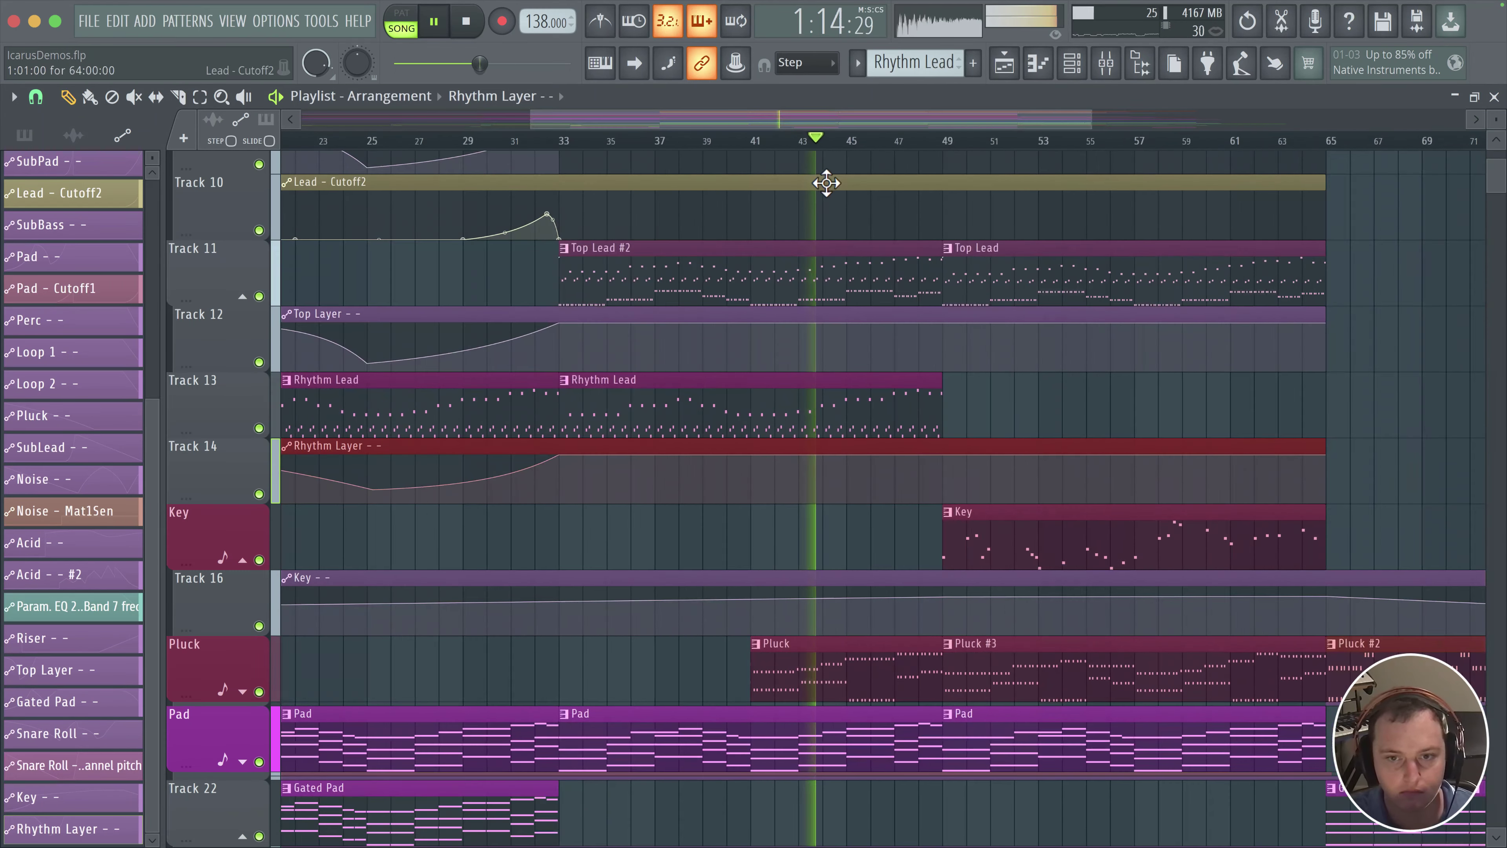
left_click(1133, 416)
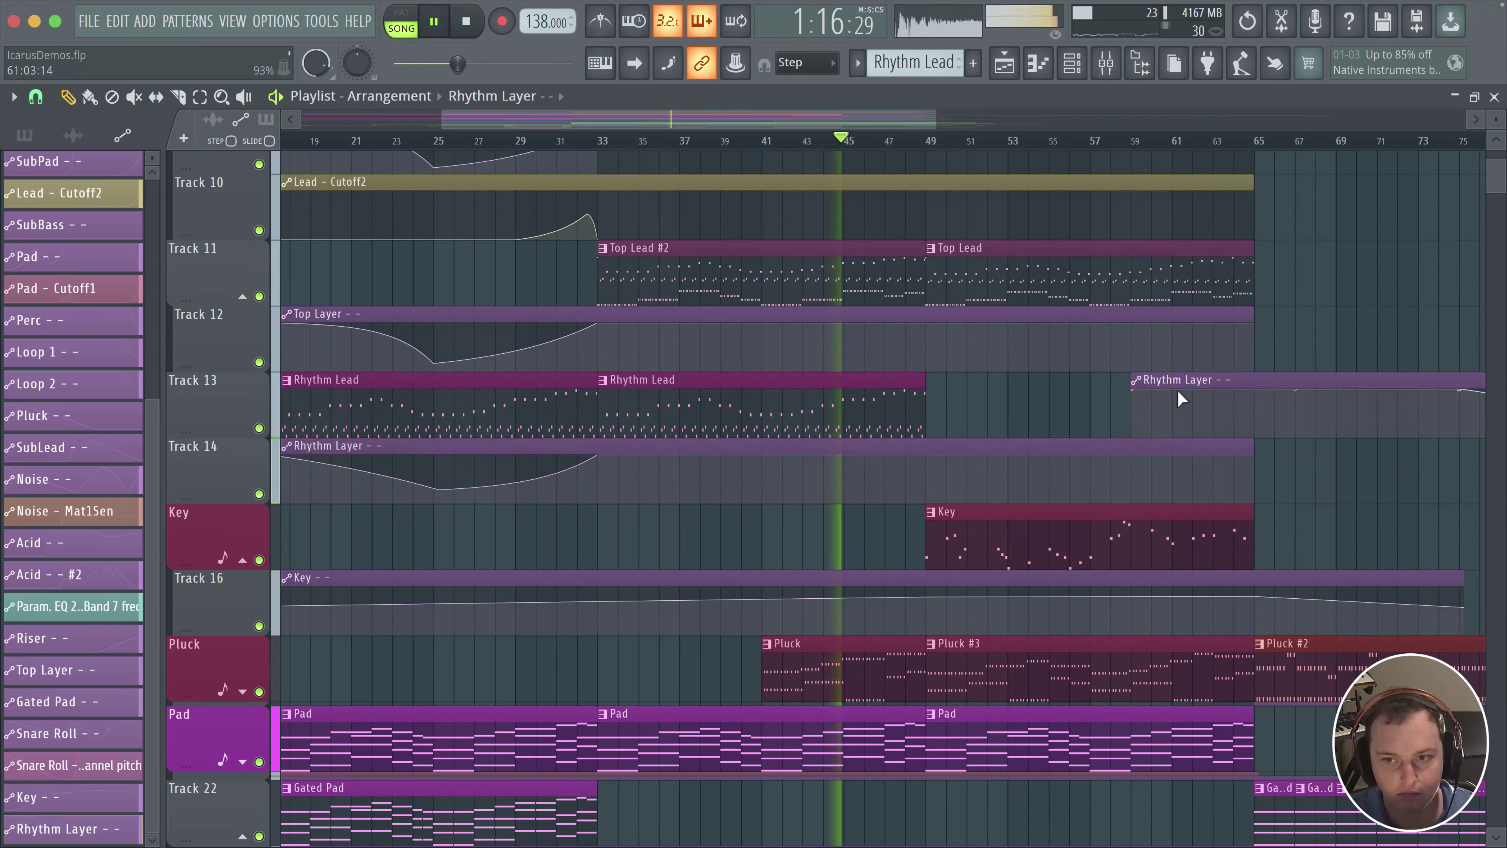
right_click(1178, 398)
scroll(955, 416, "down", 2)
scroll(960, 421, "down", 1)
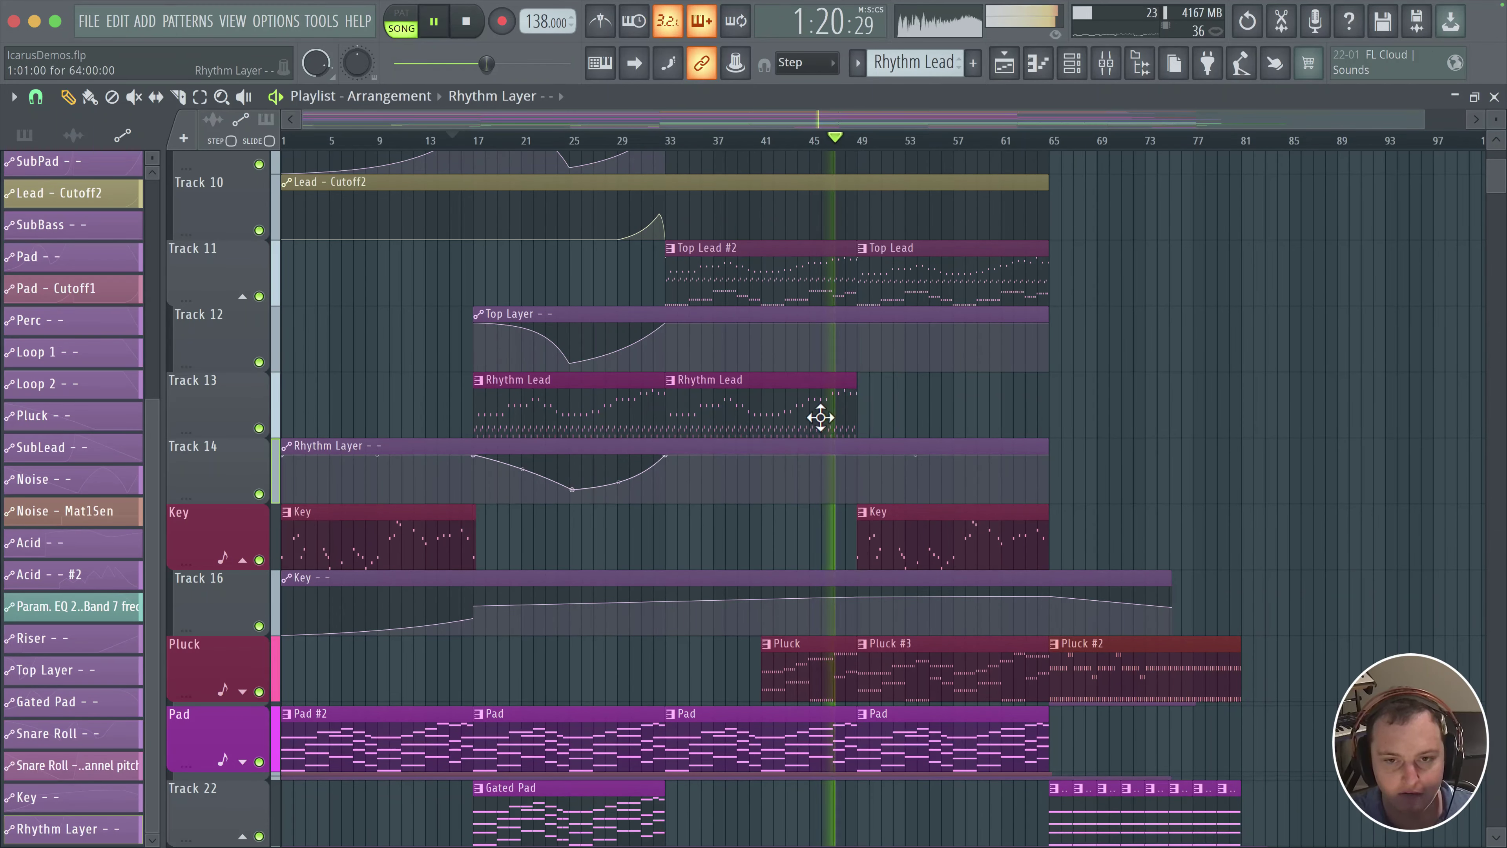
- Listen to the arrangement from the end of the second Rhythm Lead clip through bar 55, pausing and resuming playback
scroll(745, 398, "up", 2)
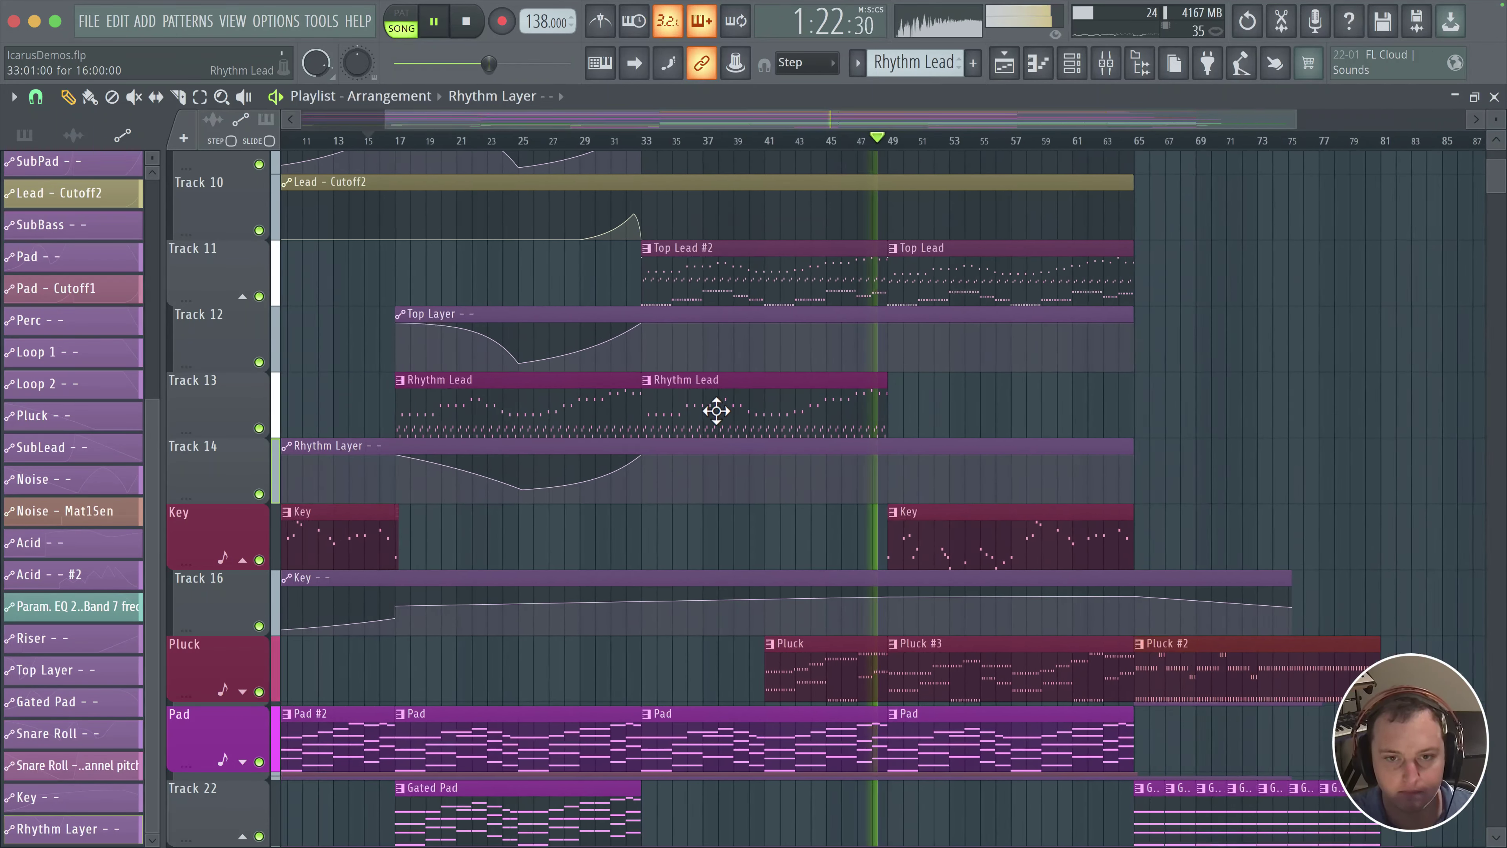
key("space")
key("space")
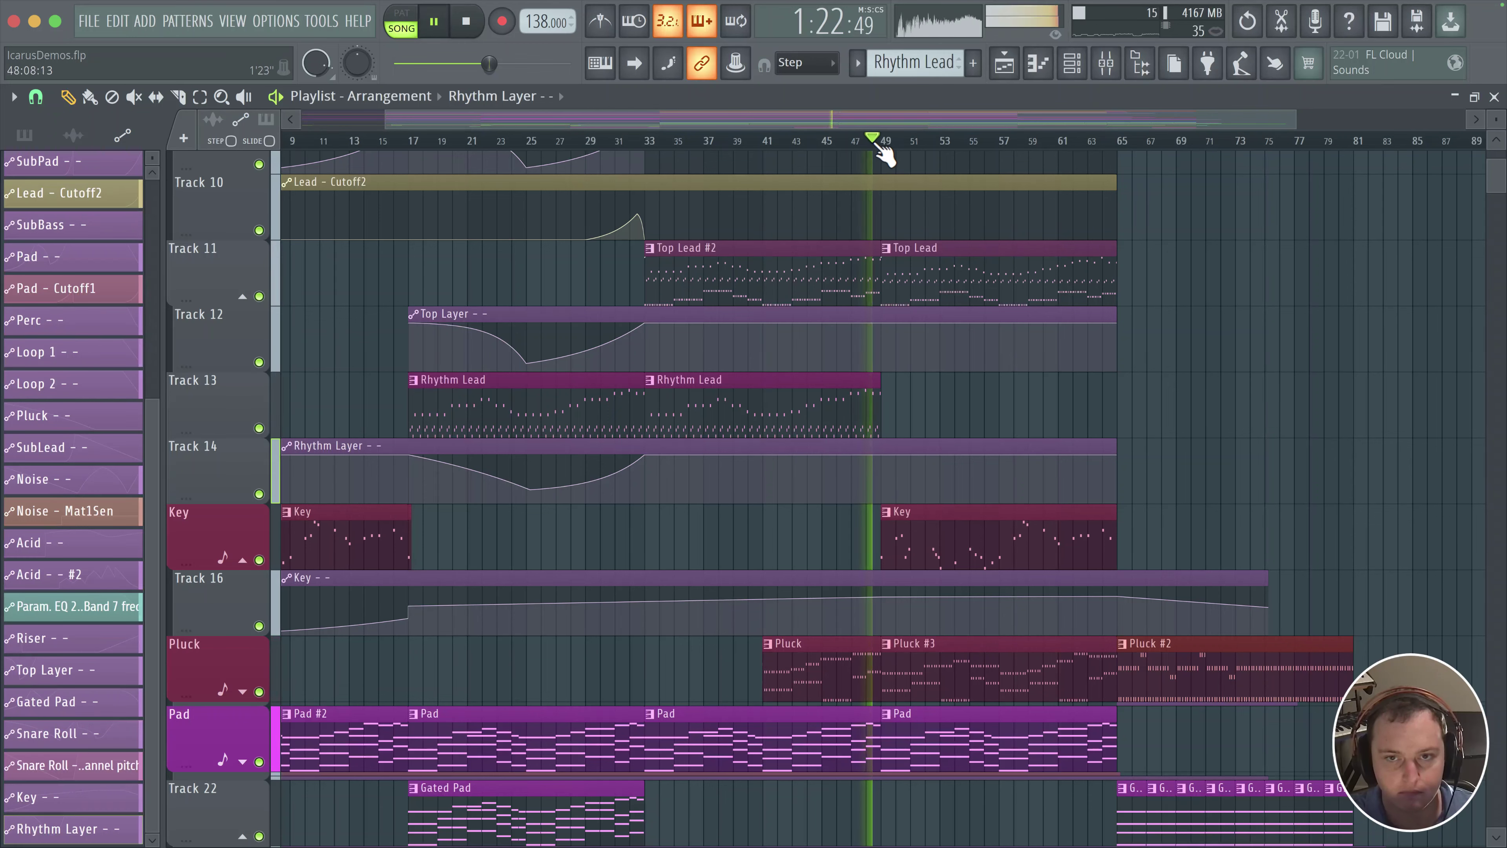
scroll(759, 409, "up", 1)
scroll(759, 409, "up", 2)
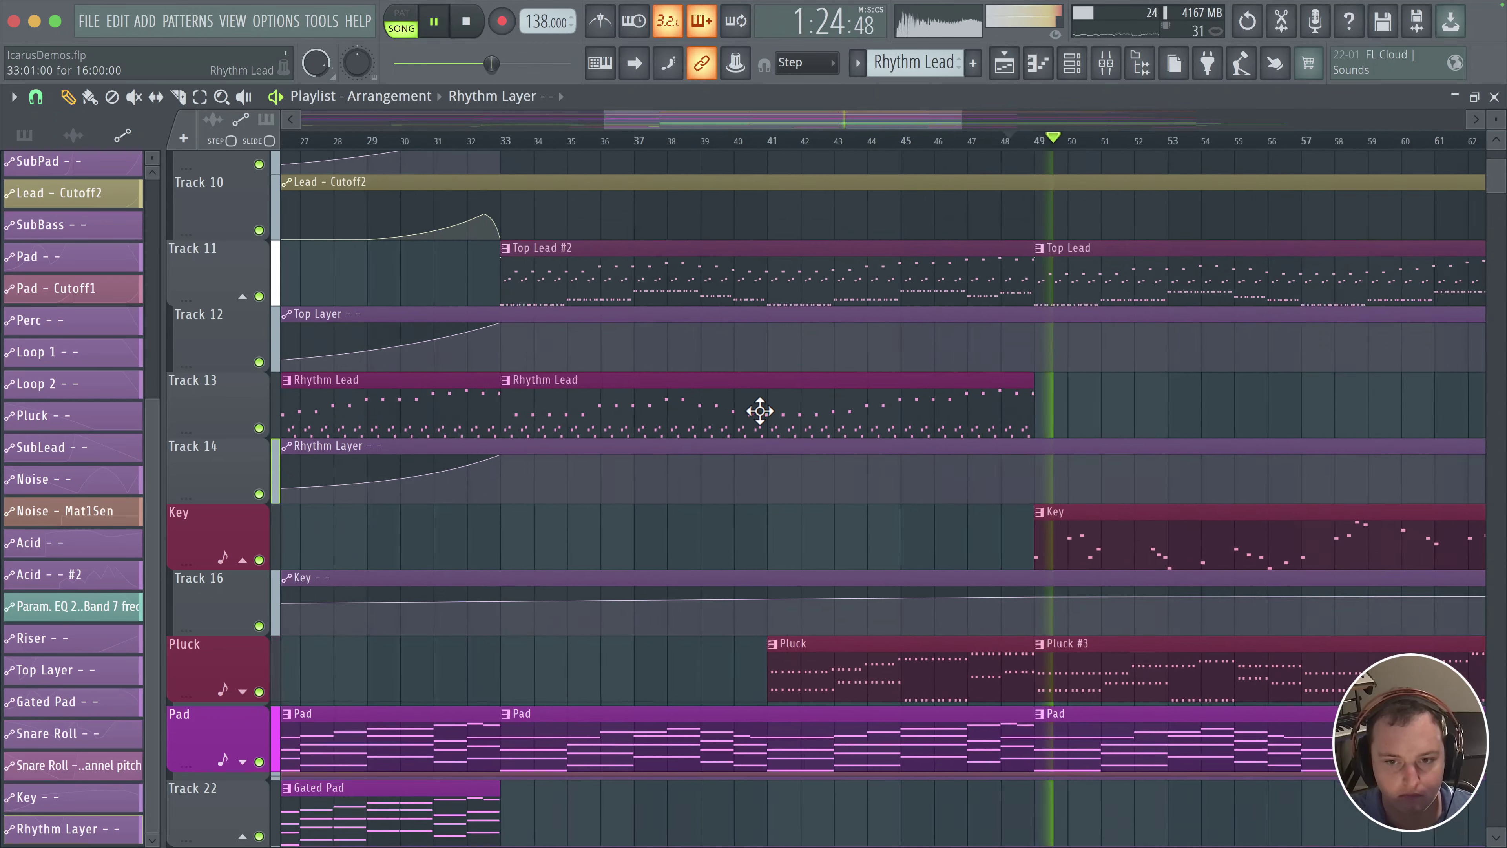
scroll(971, 440, "right", 5)
scroll(971, 440, "down", 1)
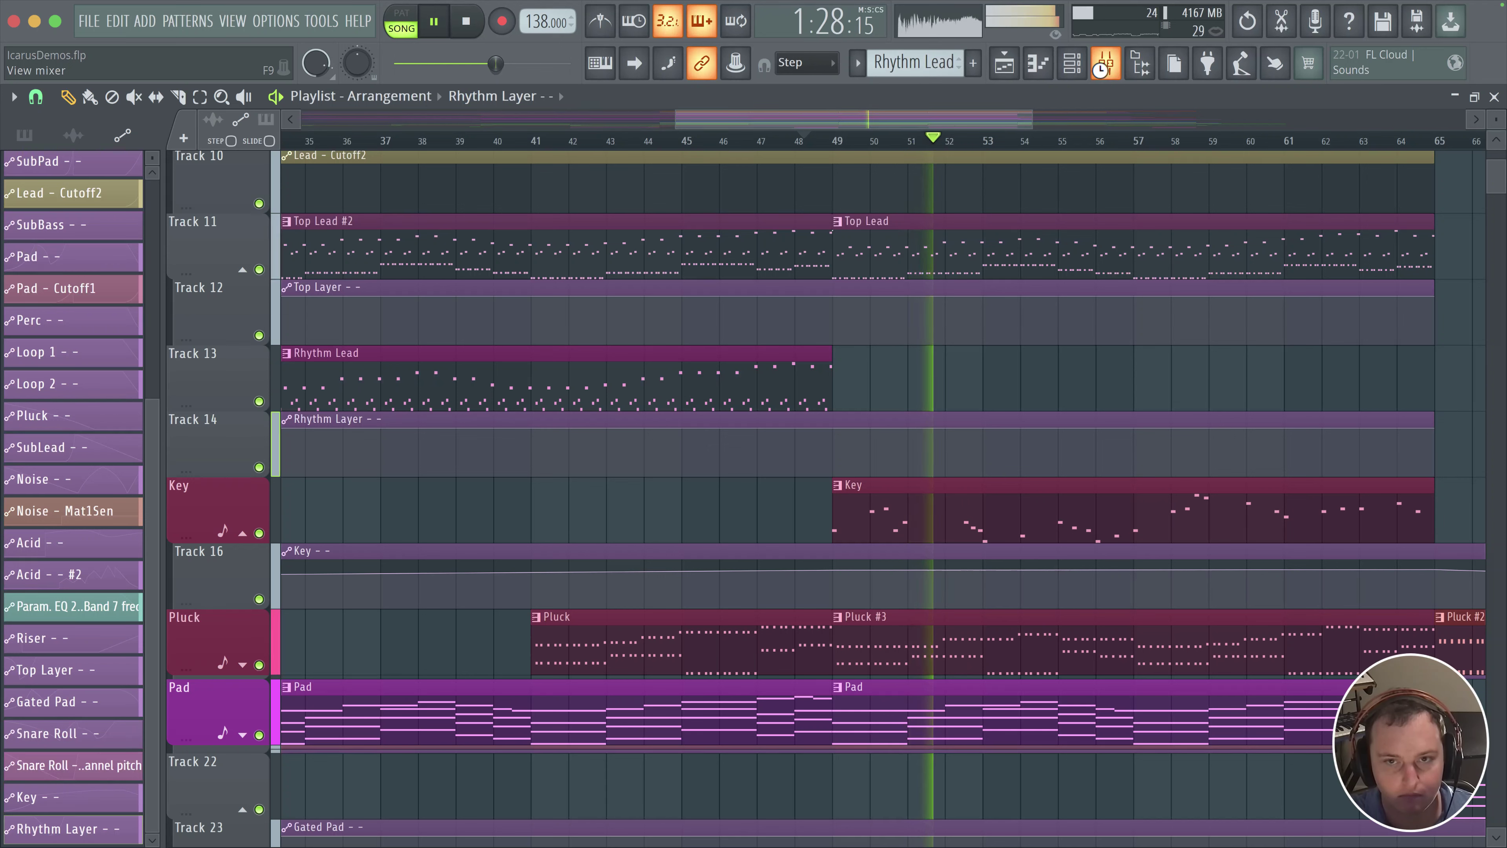
key("space")
key("space")
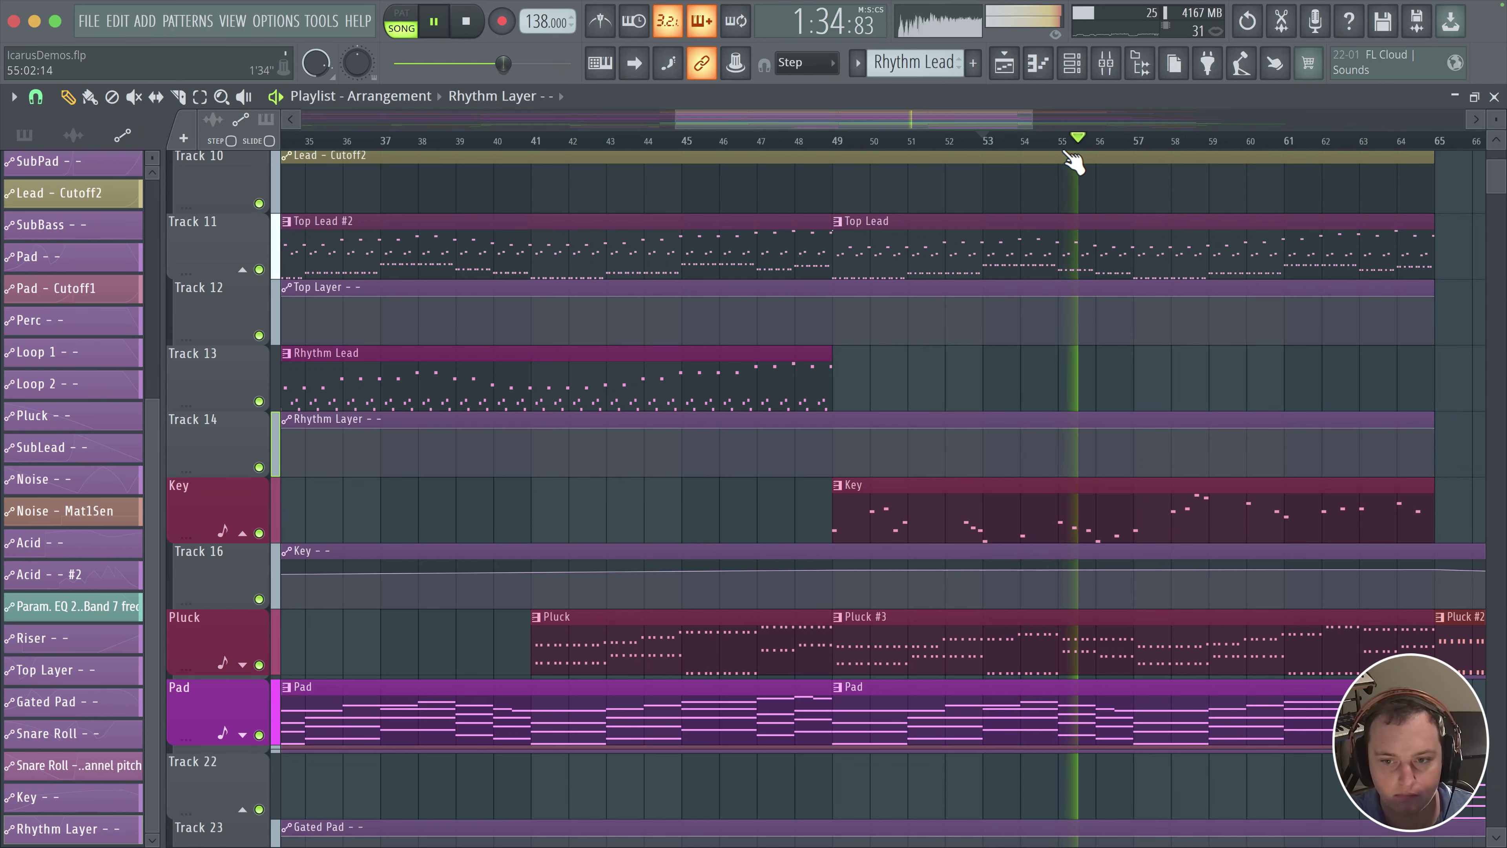
- Pick the Top Lead pattern from its playlist clip, look through the channel rack's instruments, and close the rack
scroll(852, 337, "down", 4)
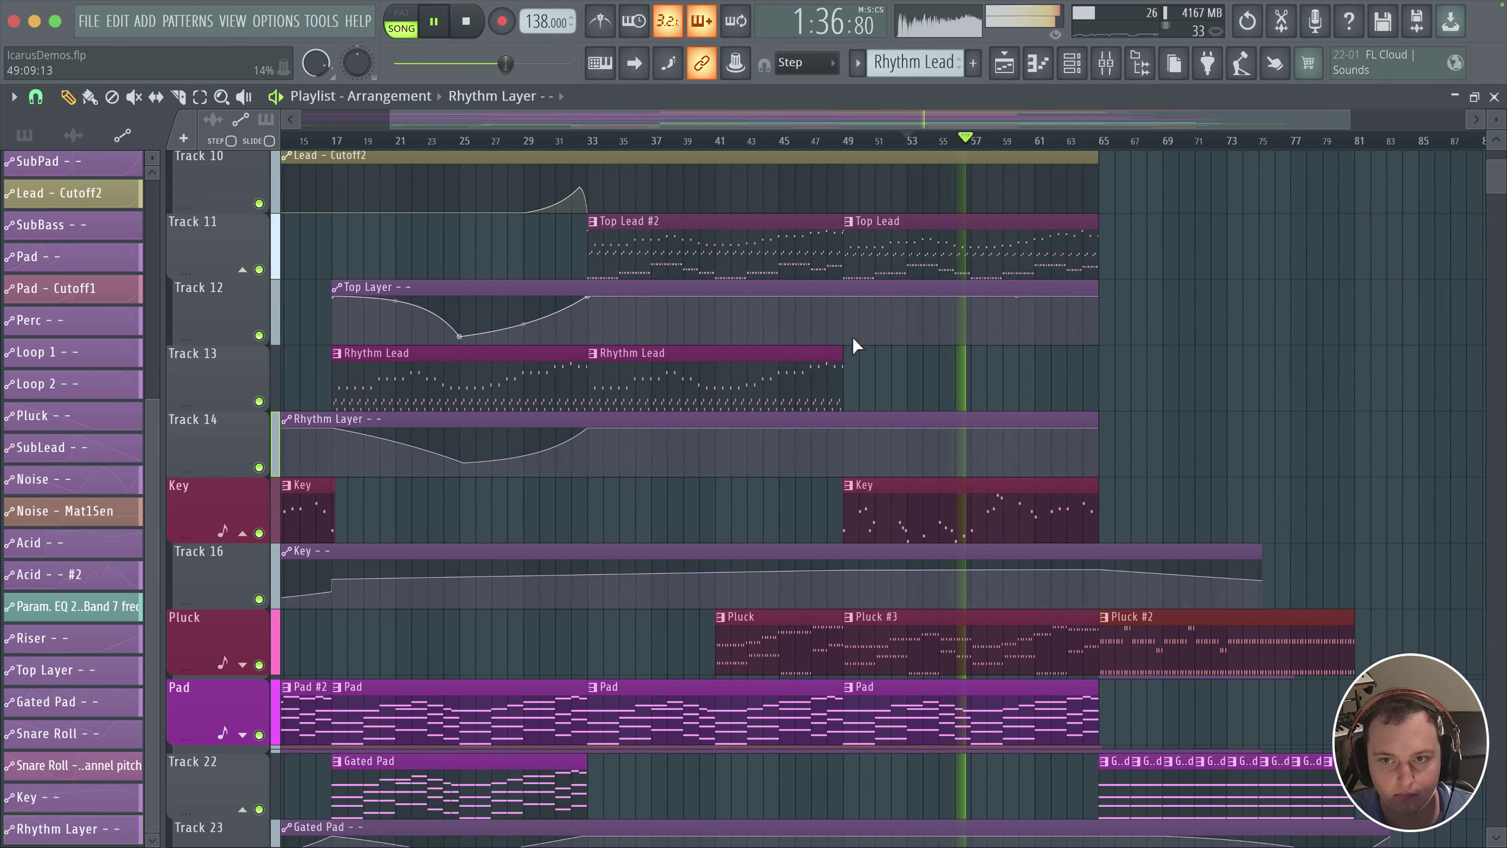
left_click(910, 251)
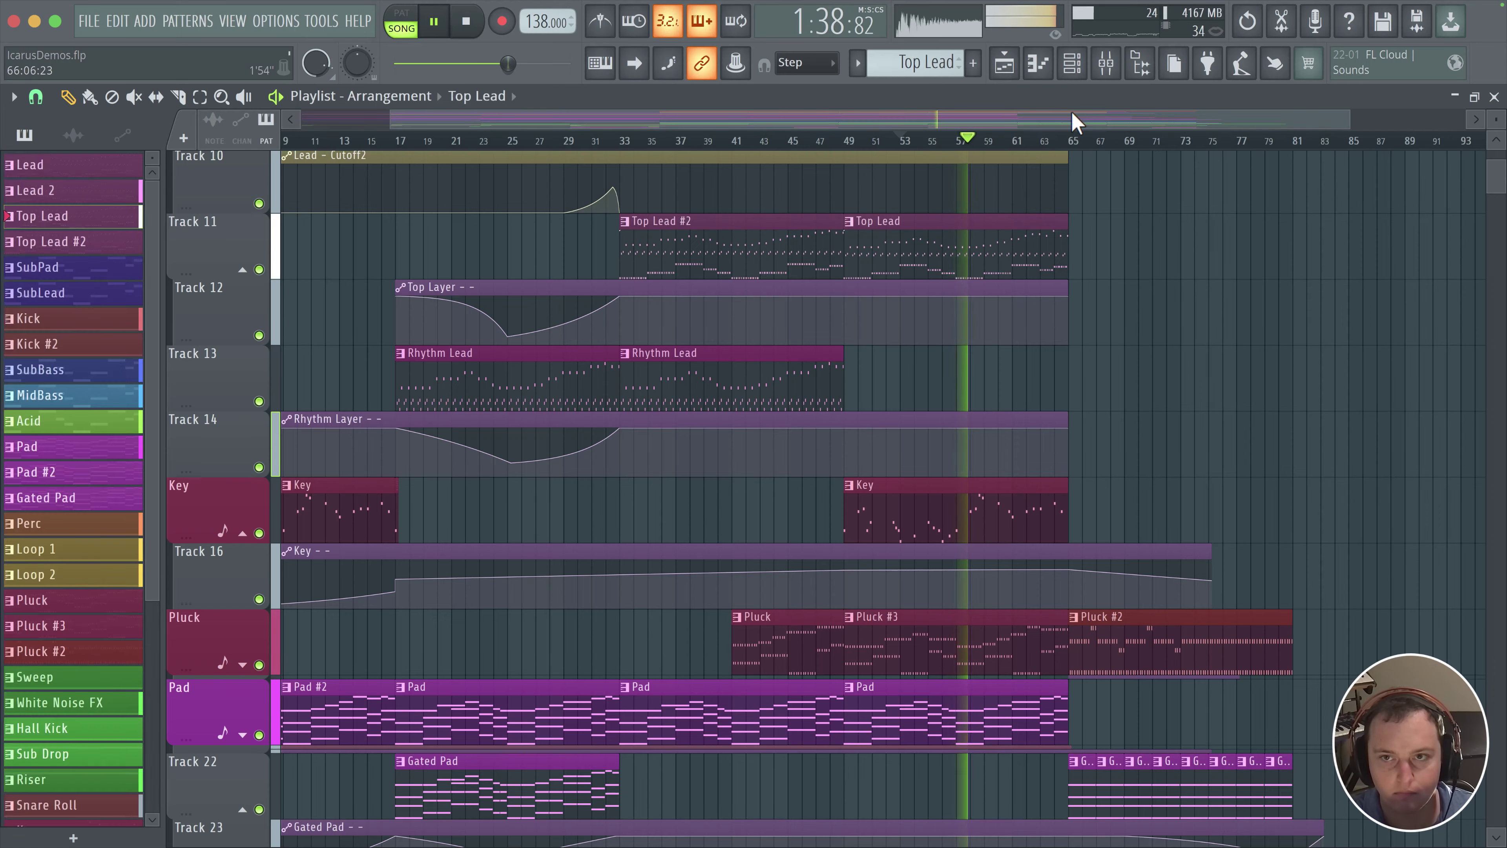
scroll(952, 360, "up", 5)
left_click(1071, 62)
scroll(874, 268, "down", 3)
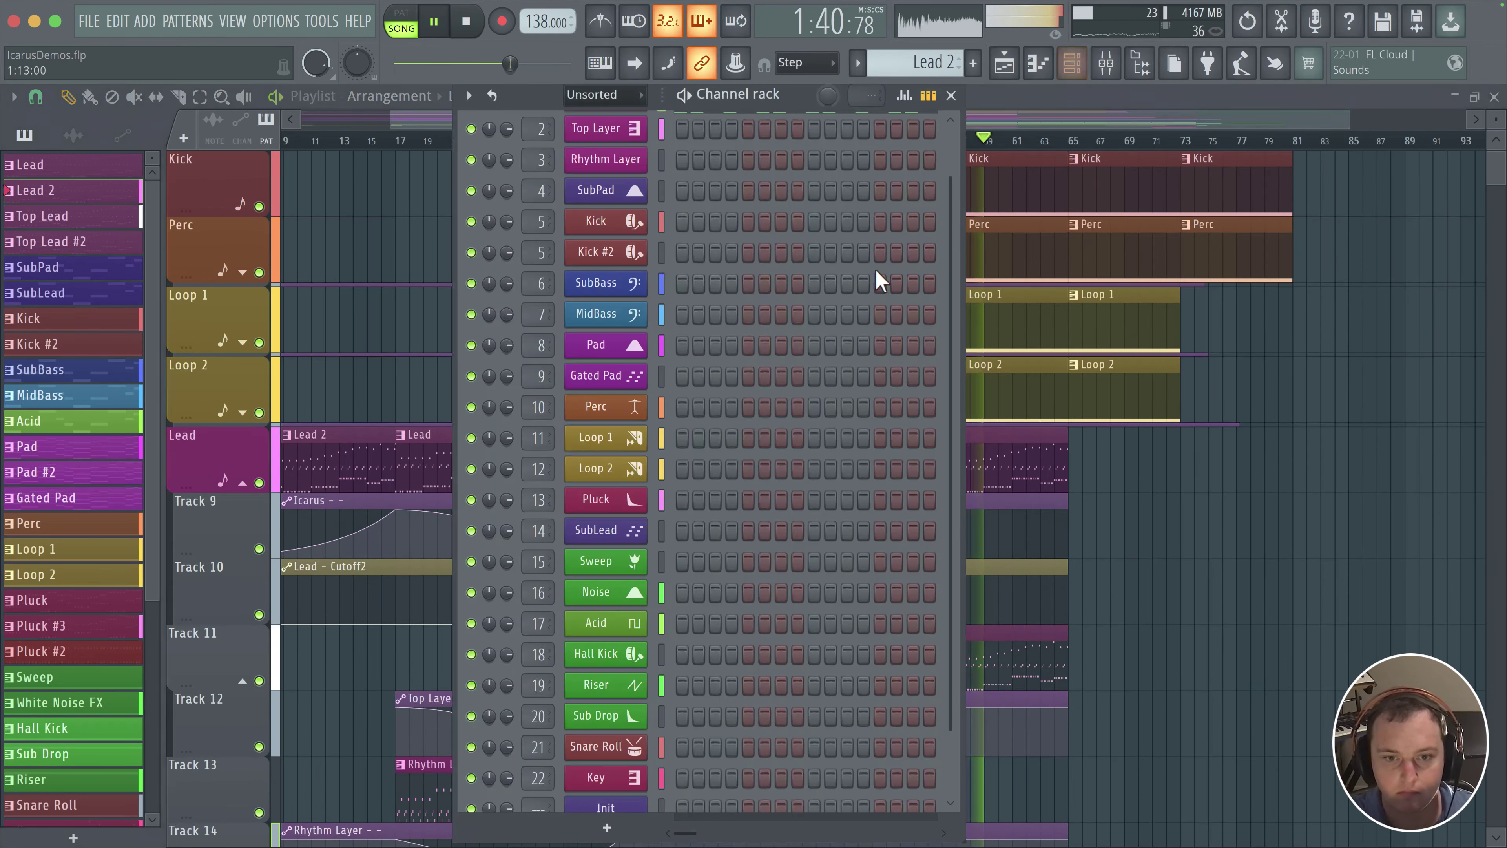
scroll(761, 217, "up", 3)
key("F6")
- Look over the lead, top layer and rhythm layer tracks in the playlist, and stop playback
scroll(1049, 293, "left", 2)
scroll(1050, 293, "down", 1)
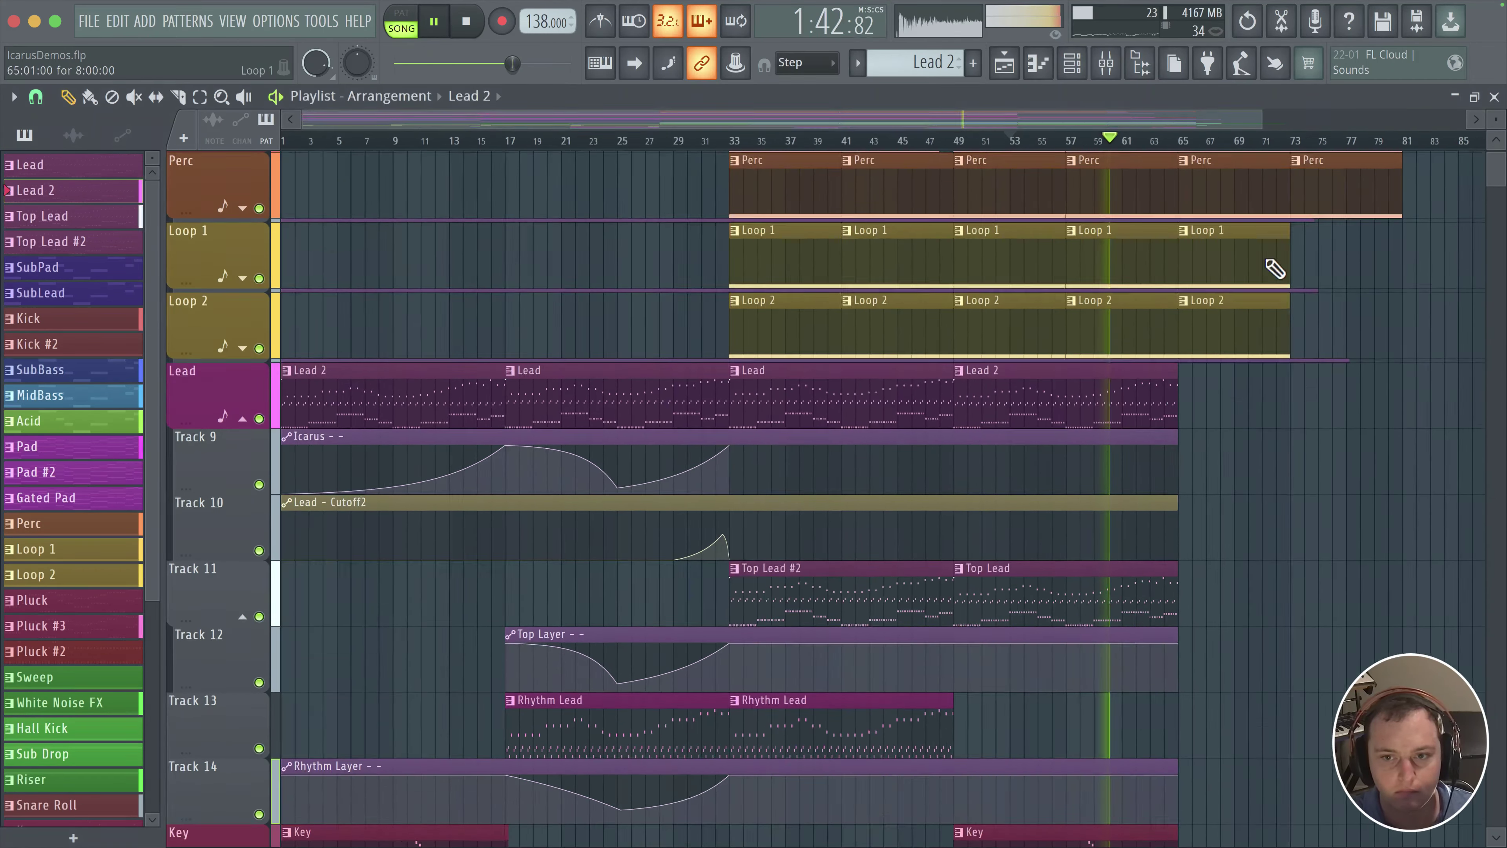
scroll(1030, 357, "down", 2)
key("space")
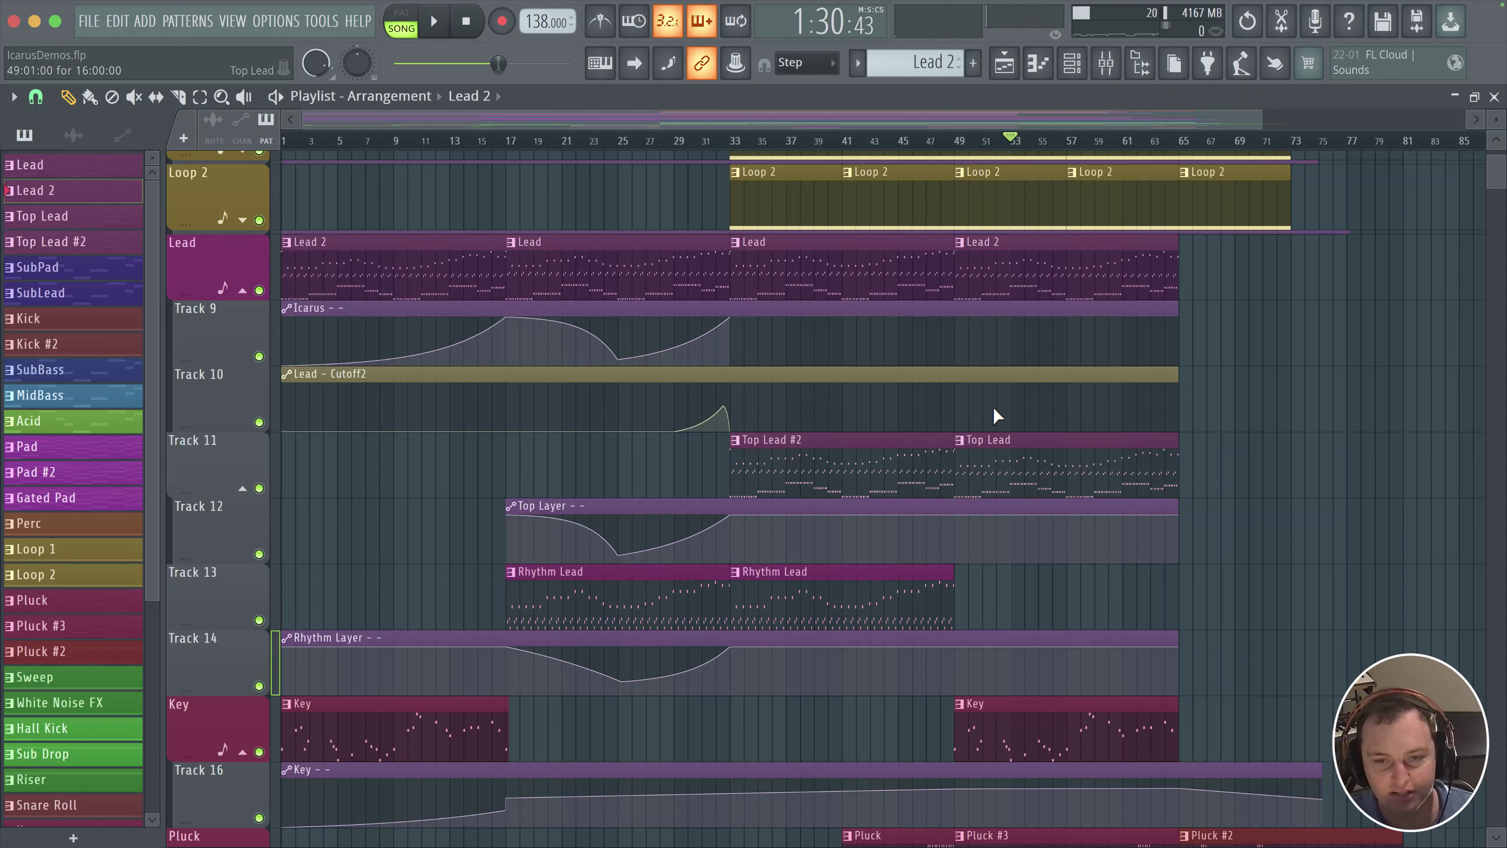
scroll(1079, 354, "down", 1)
scroll(1070, 409, "down", 1)
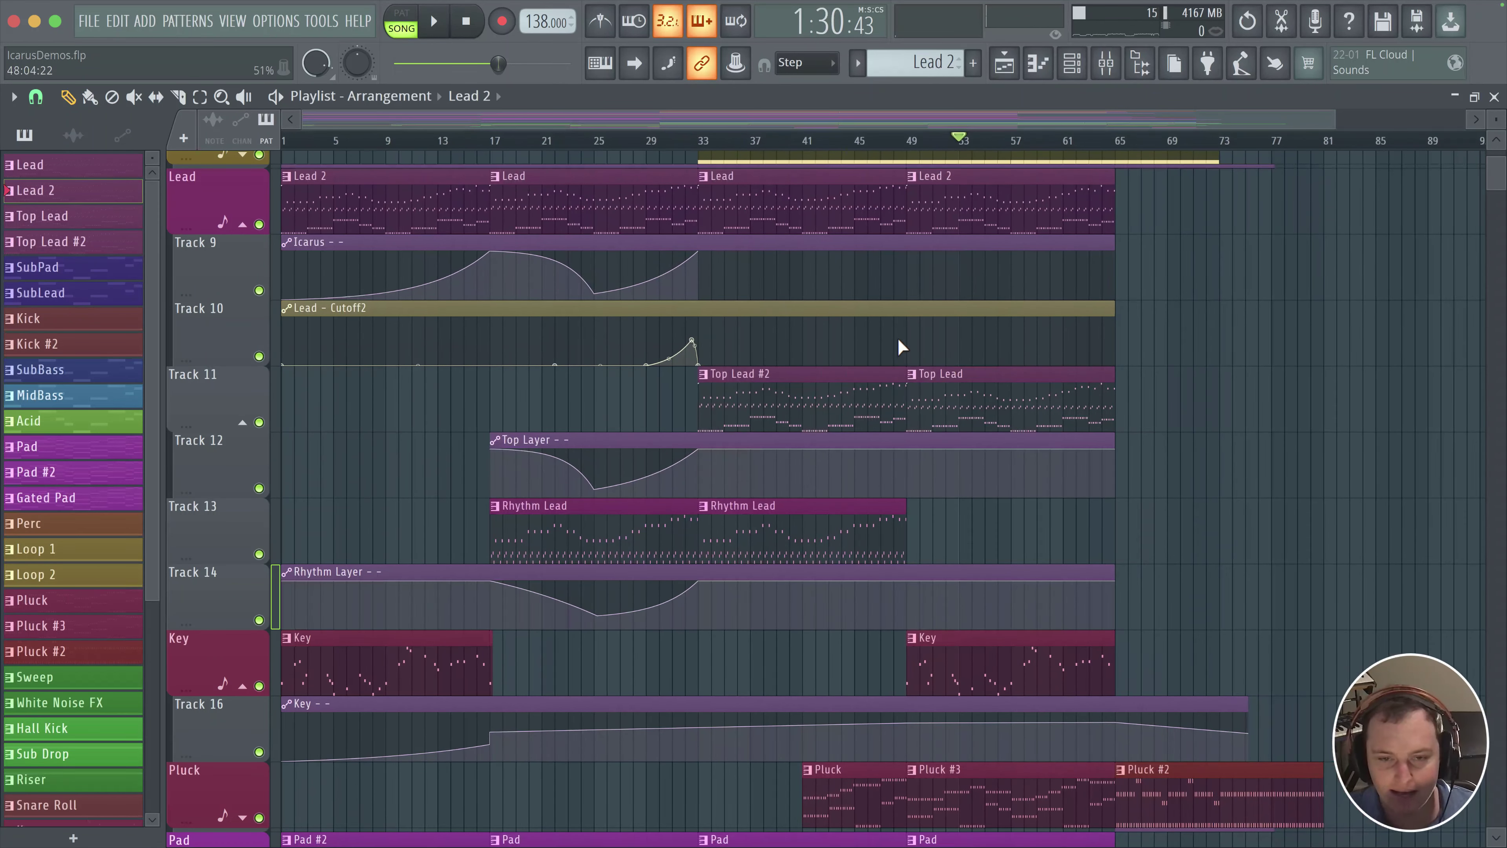